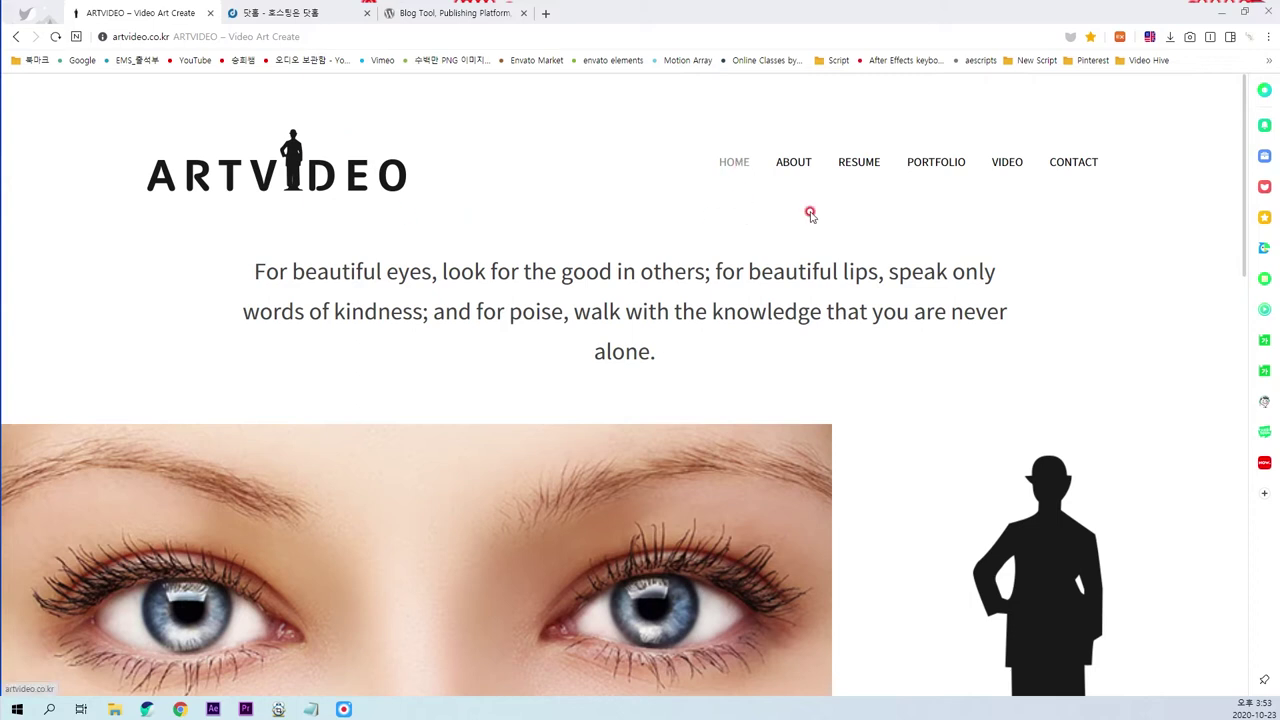
# Scroll through the ARTVIDEO home page from the quote down to the bottom
pyautogui.moveTo(657, 360); pyautogui.dragTo(243, 237)
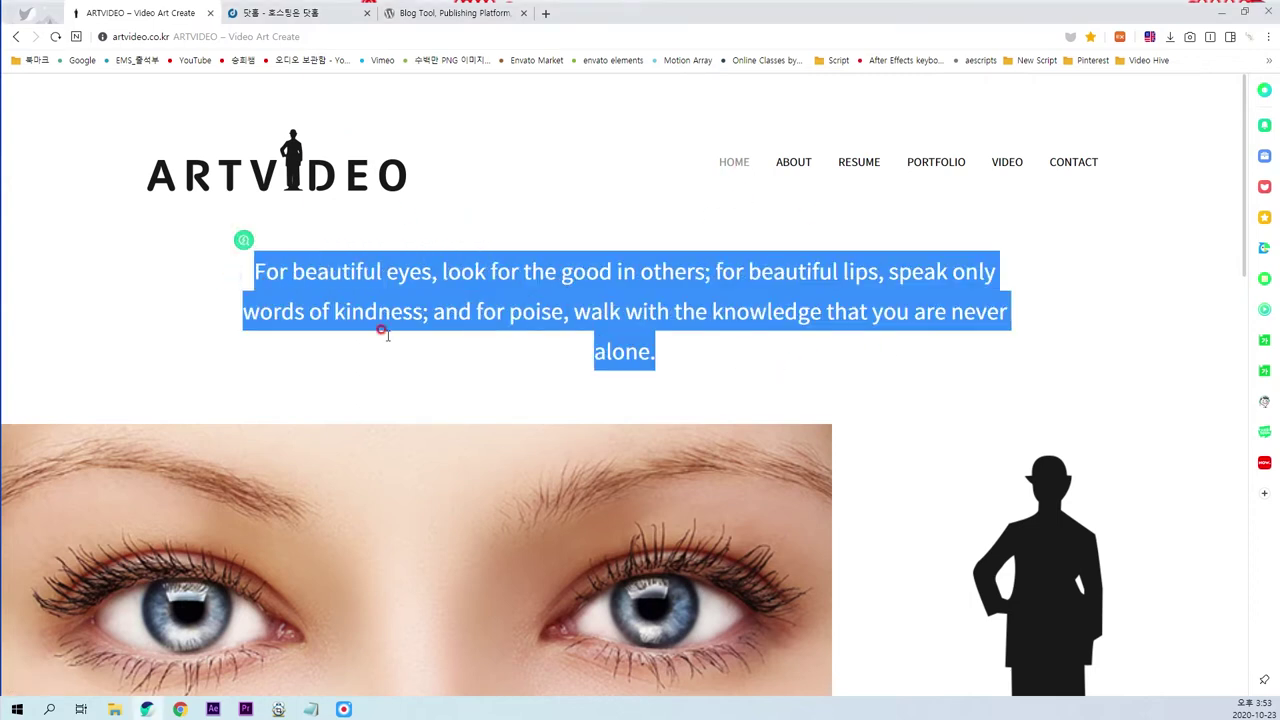
pyautogui.click(763, 400)
pyautogui.scroll(-2, 800, 430)
pyautogui.scroll(-2, 840, 480)
pyautogui.scroll(-3, 900, 550)
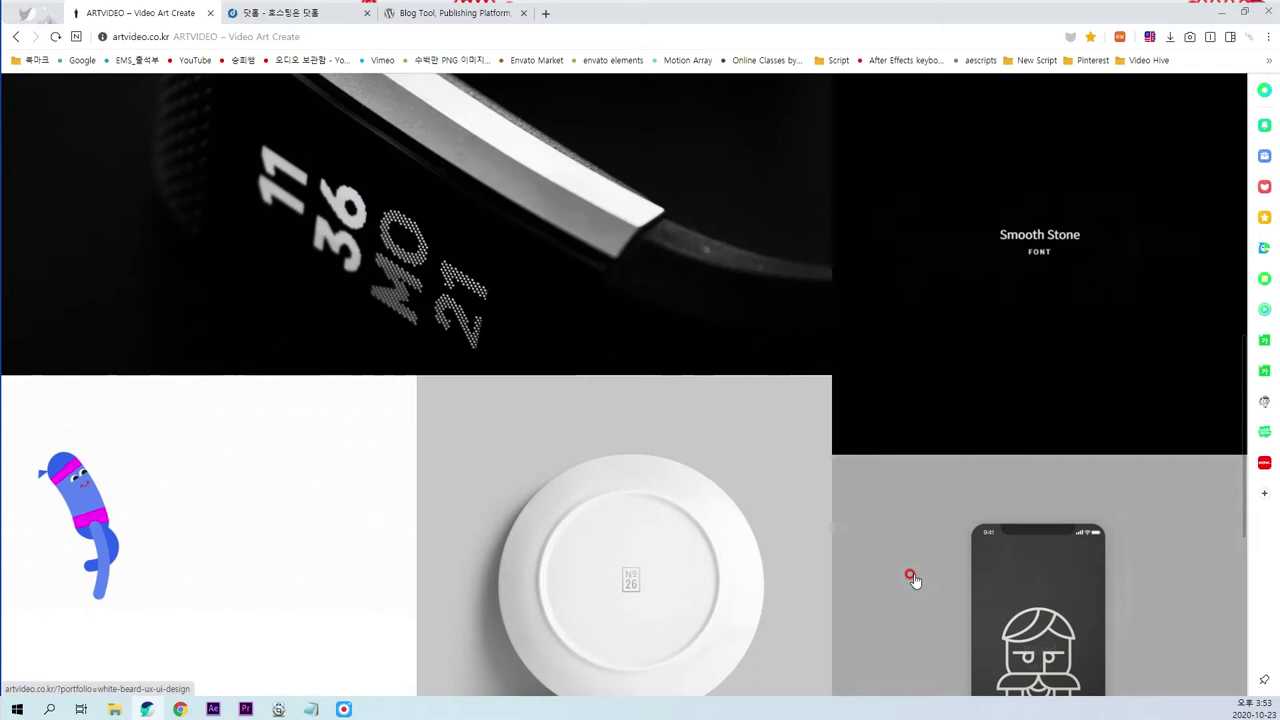
pyautogui.scroll(-2, 840, 595)
pyautogui.scroll(-3, 711, 594)
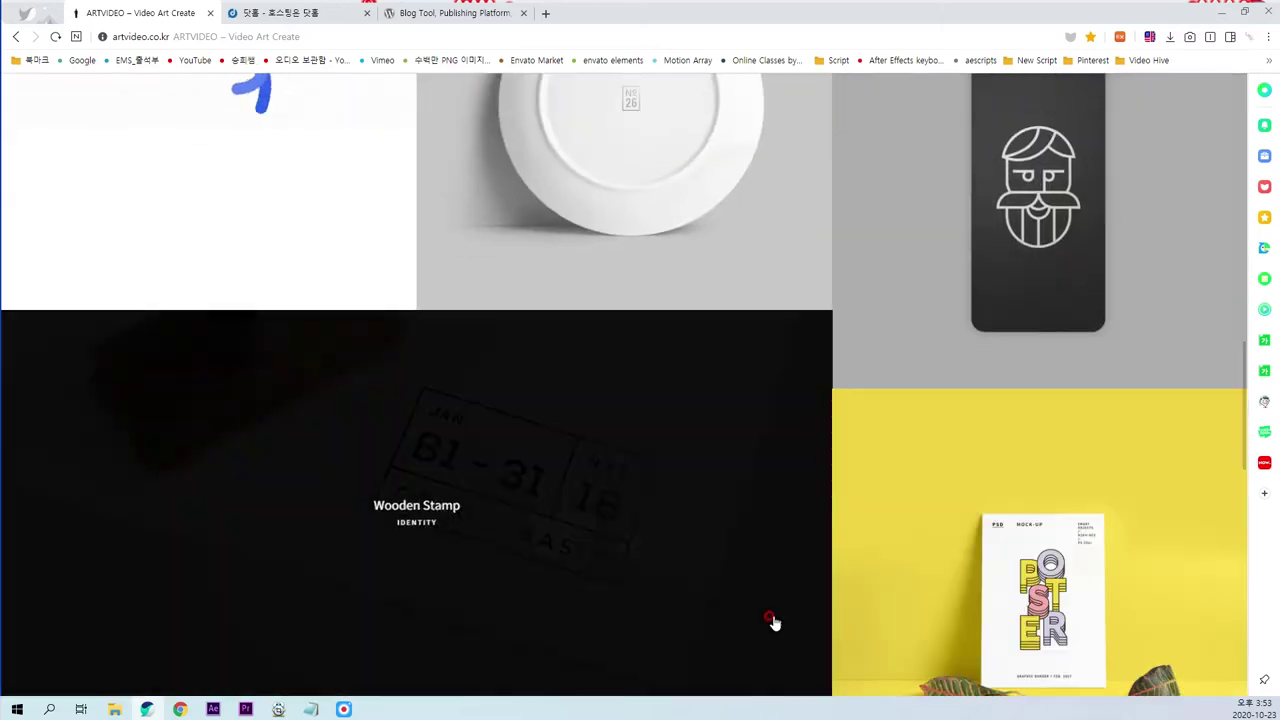
pyautogui.scroll(-3, 711, 477)
pyautogui.scroll(-5, 716, 566)
pyautogui.scroll(-3, 716, 566)
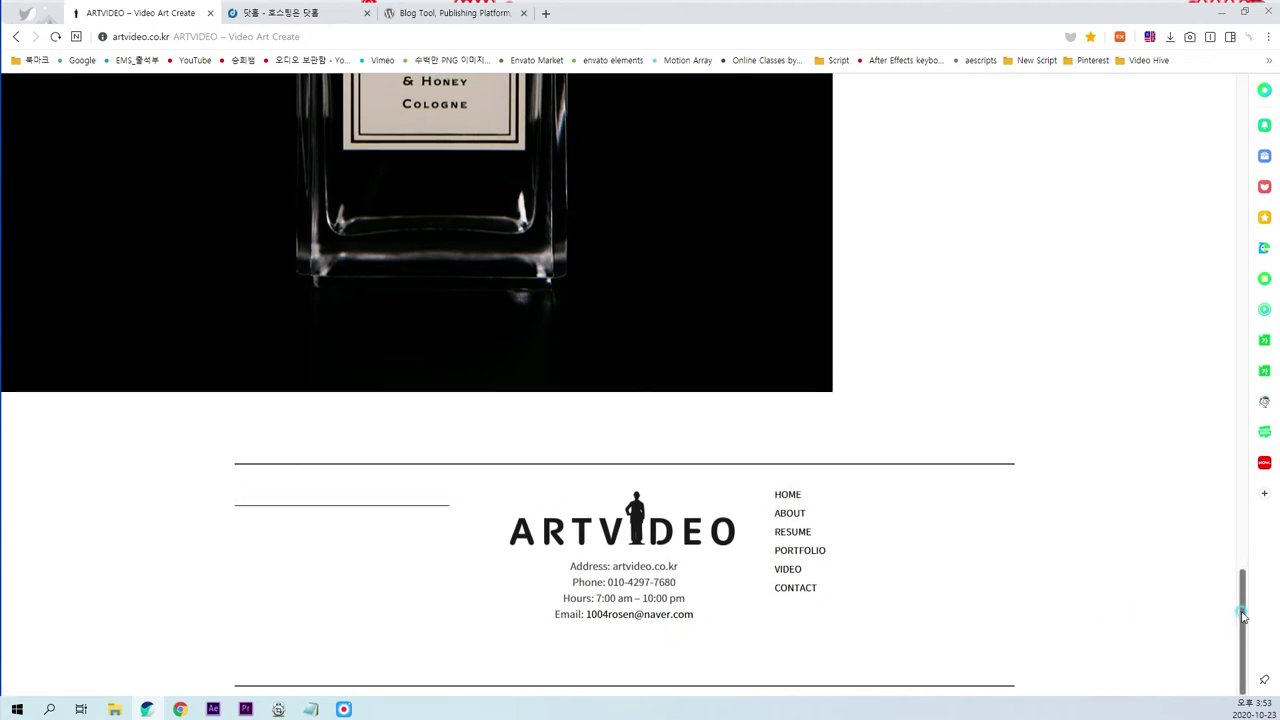
pyautogui.moveTo(1244, 625); pyautogui.dragTo(1250, 88)
# Open the About page and scroll through its content
pyautogui.click(790, 163)
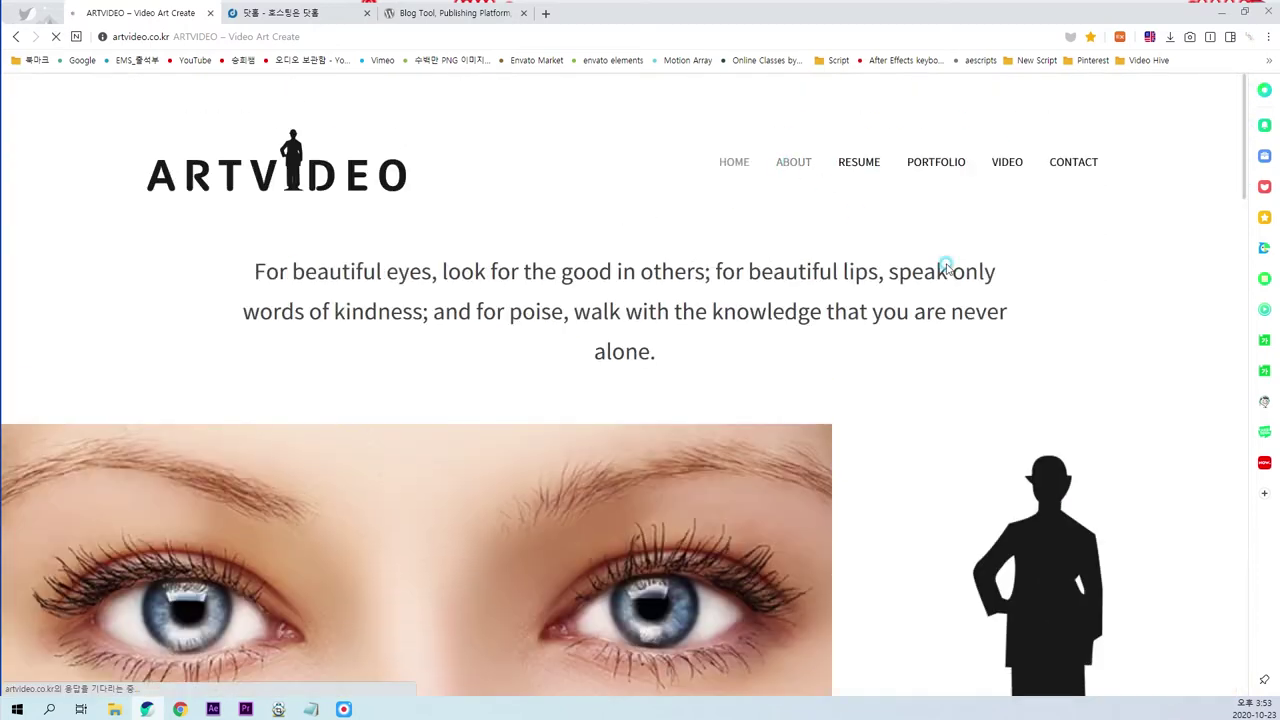
pyautogui.scroll(-2, 851, 459)
pyautogui.scroll(-3, 920, 503)
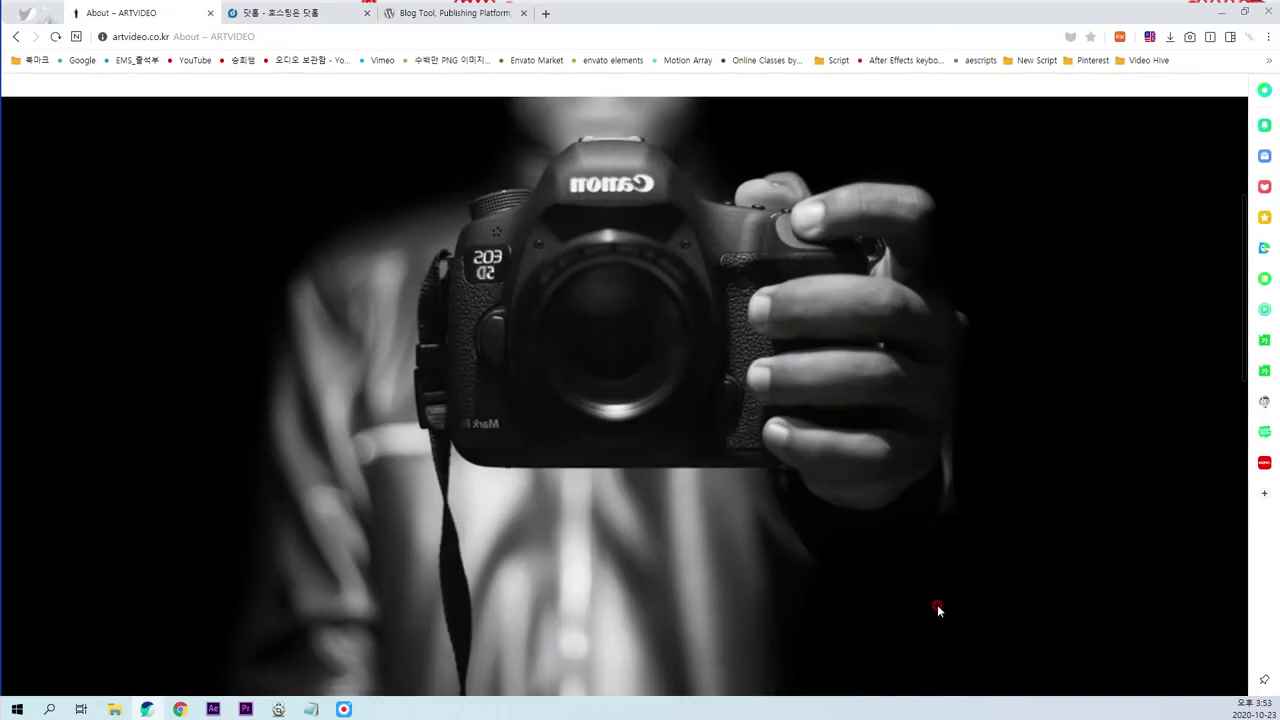
pyautogui.scroll(-3, 937, 606)
pyautogui.scroll(-3, 1014, 608)
pyautogui.scroll(-3, 1014, 608)
pyautogui.scroll(-2, 1114, 643)
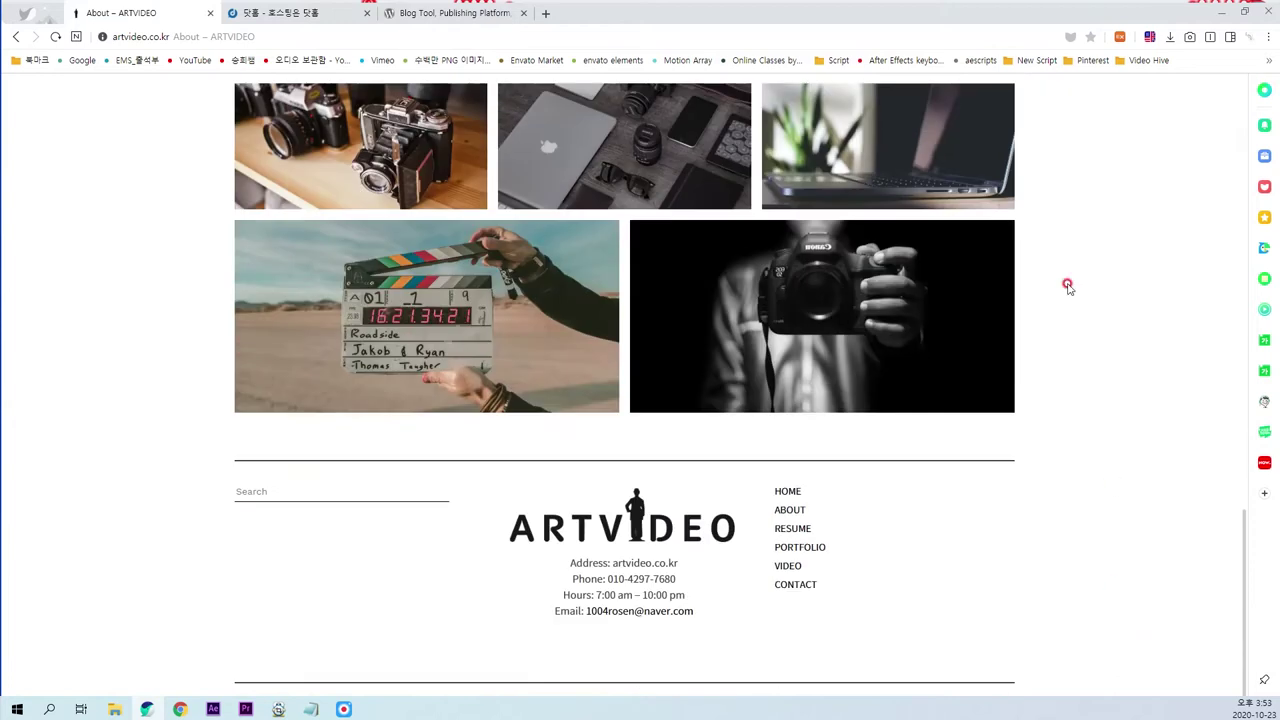
pyautogui.scroll(1, 1148, 290)
# Open the Resume page and browse its contents
pyautogui.click(790, 596)
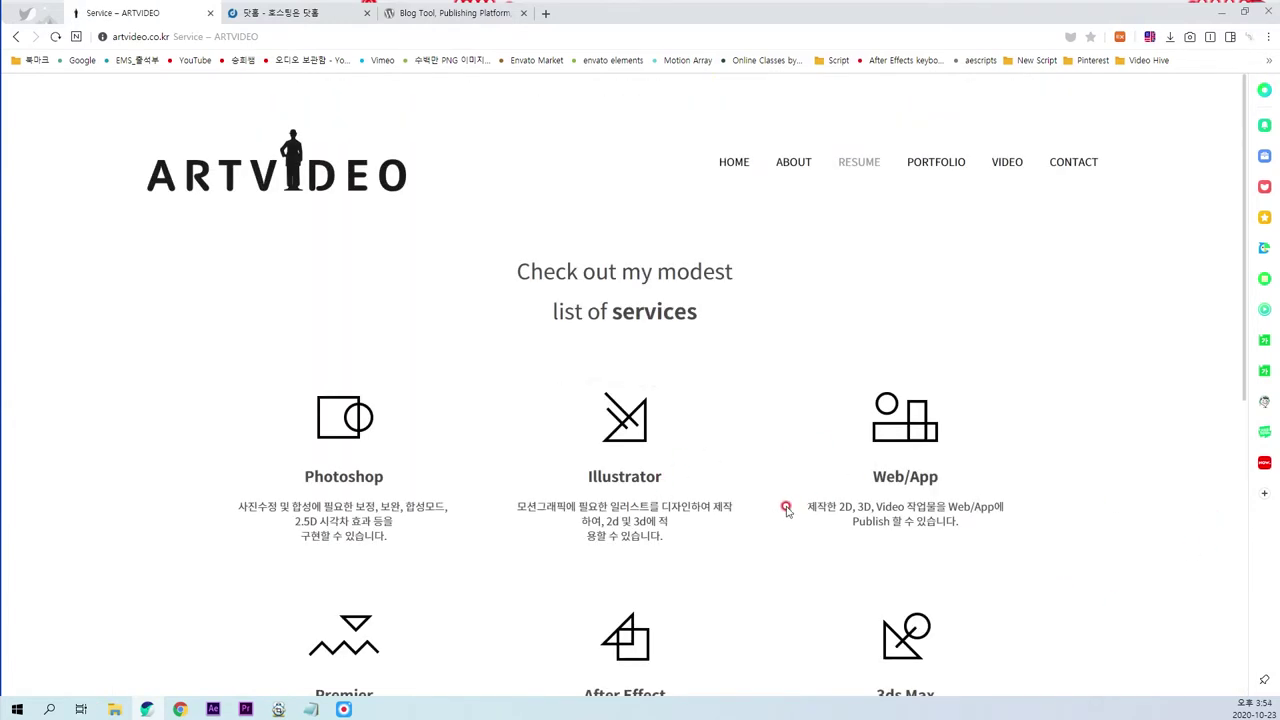
pyautogui.scroll(-2, 737, 385)
pyautogui.scroll(-4, 745, 410)
pyautogui.scroll(1, 800, 450)
pyautogui.scroll(1, 840, 420)
pyautogui.scroll(5, 841, 369)
# View the Portfolio page, the Artvideo Logo item, and then the VIDEO page
pyautogui.click(916, 172)
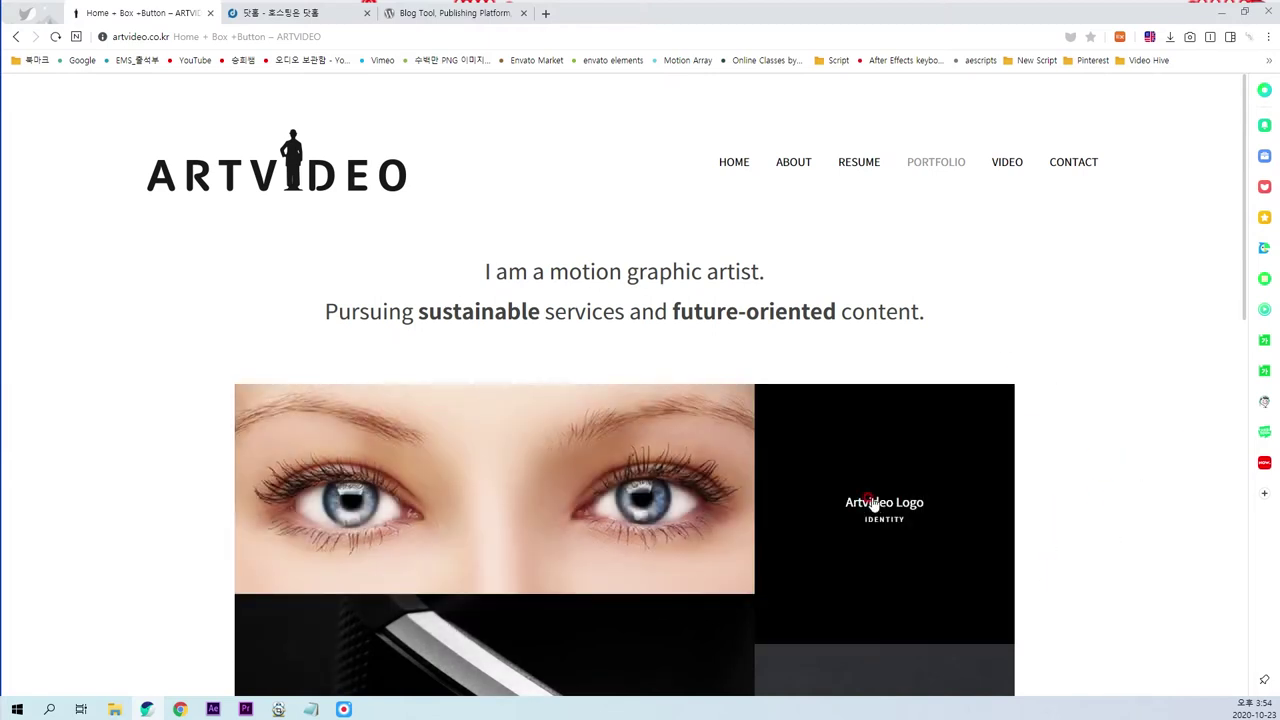
pyautogui.click(873, 501)
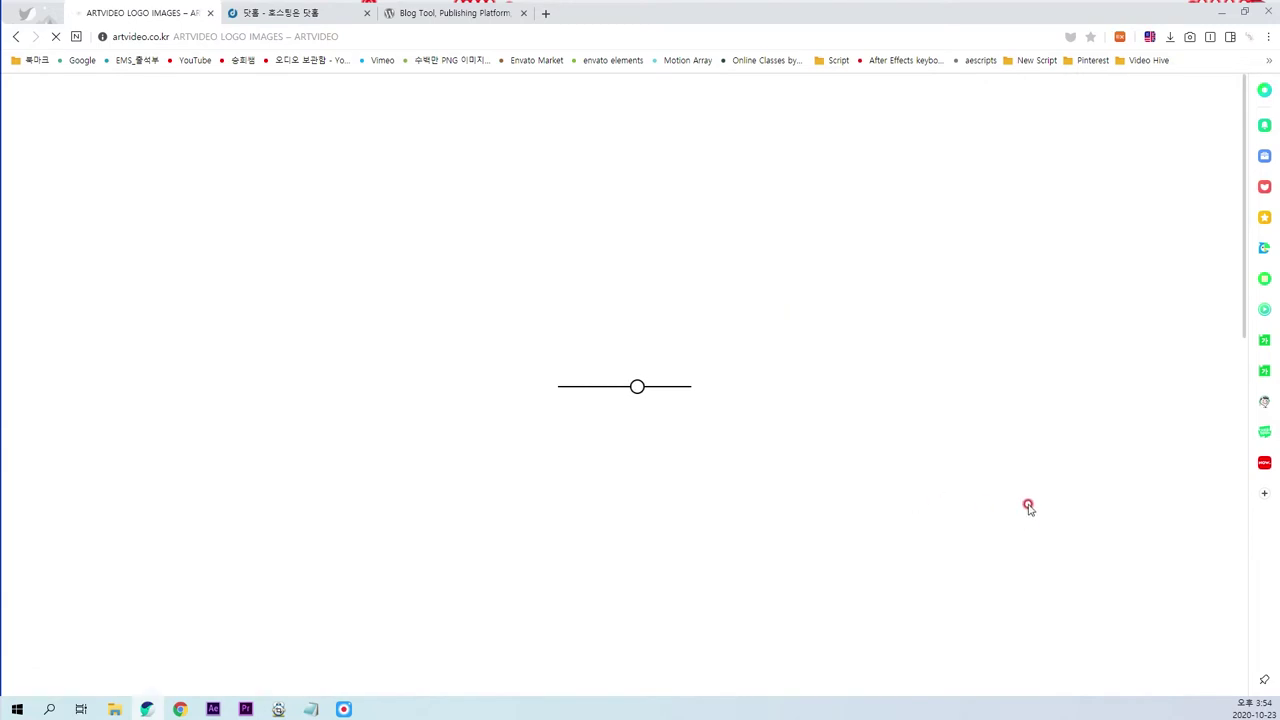
pyautogui.scroll(-5, 814, 528)
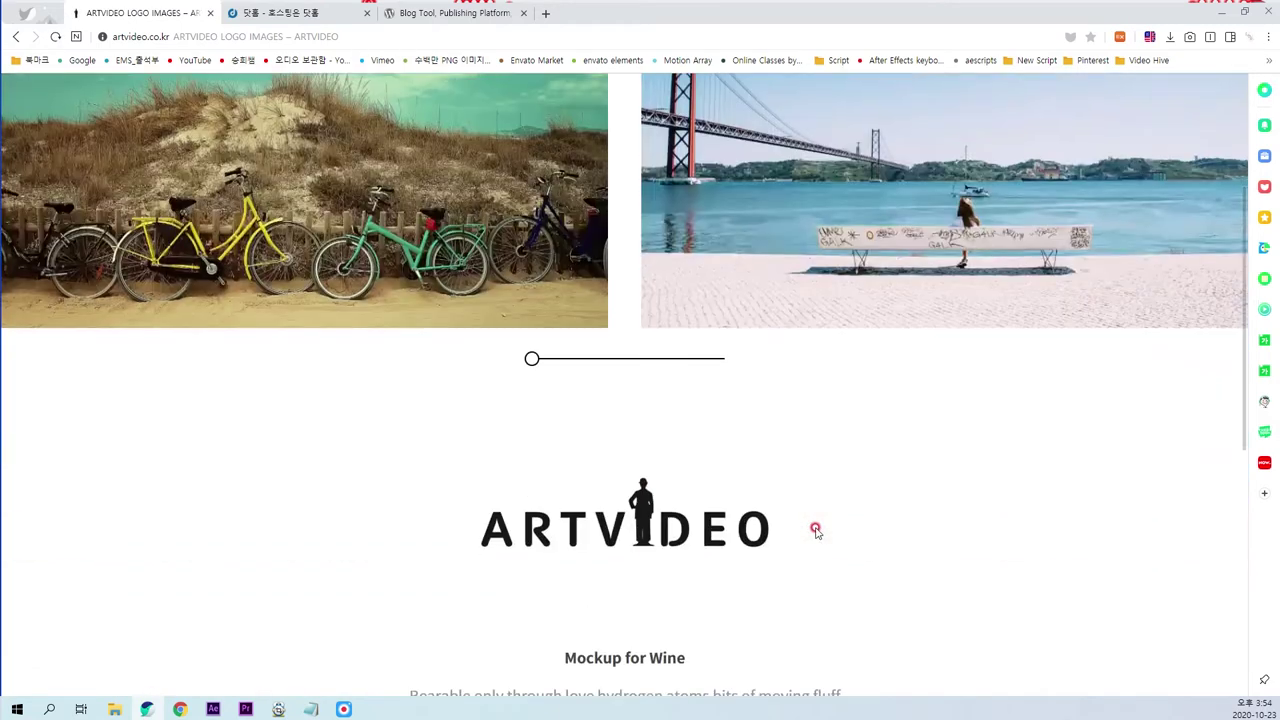
pyautogui.scroll(5, 926, 508)
pyautogui.scroll(1, 920, 507)
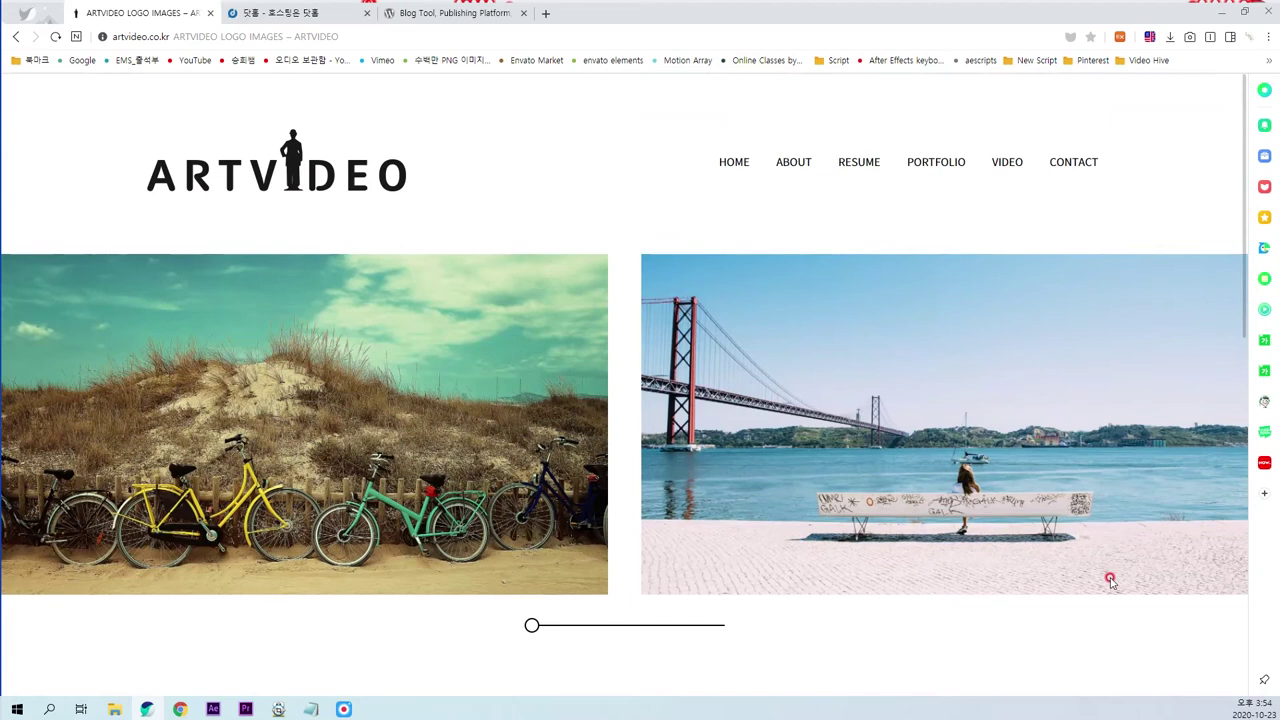
pyautogui.click(1005, 162)
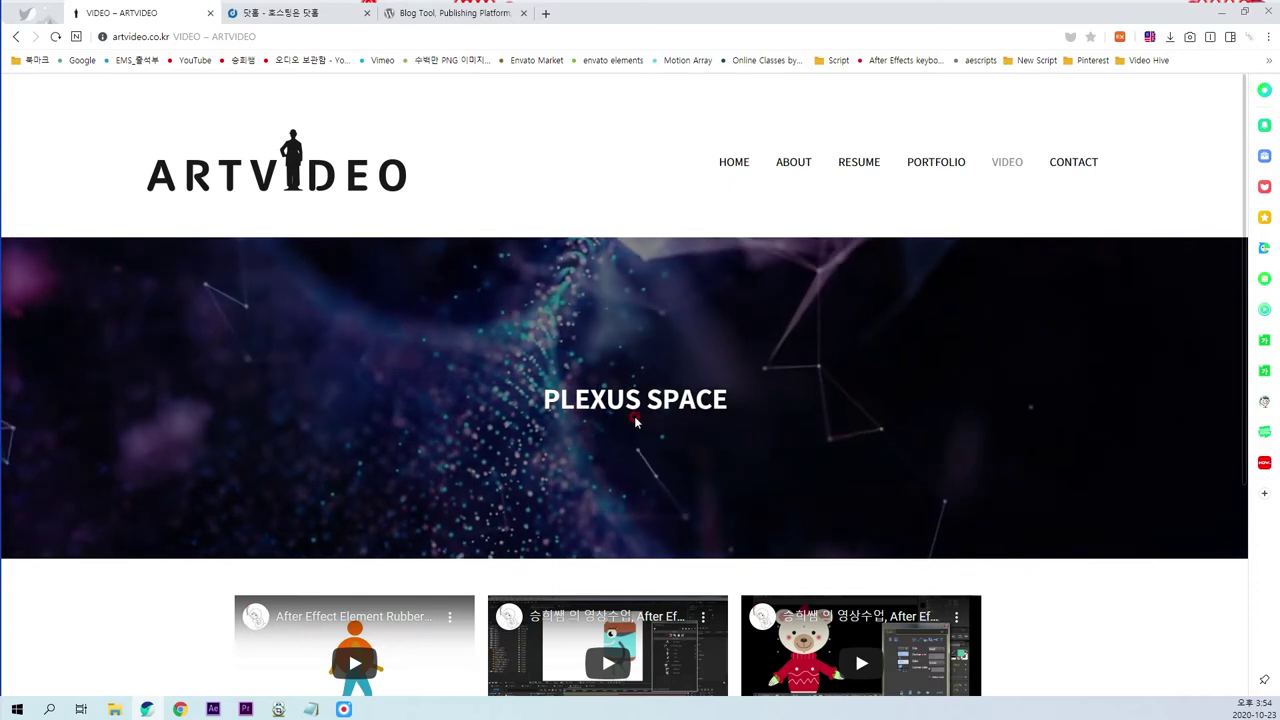
pyautogui.scroll(-3, 1030, 600)
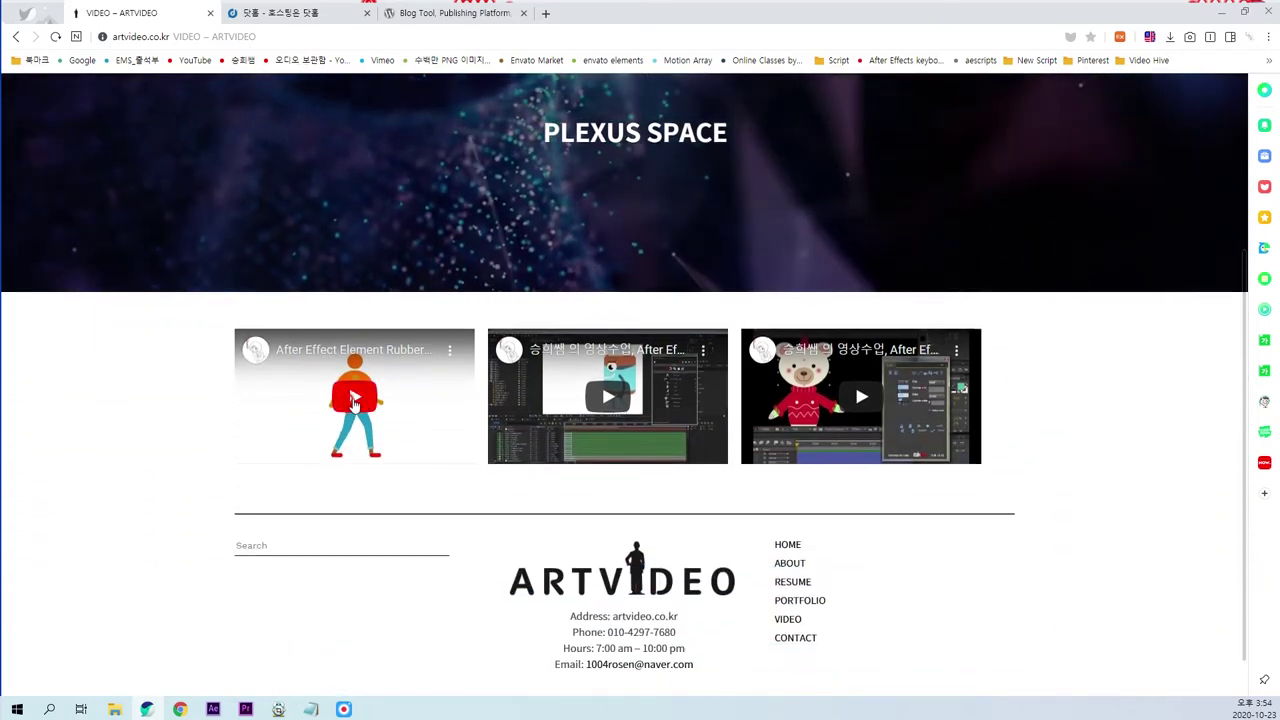
pyautogui.scroll(3, 1060, 423)
# Open the Contact page and try submitting the empty contact form
pyautogui.click(1073, 162)
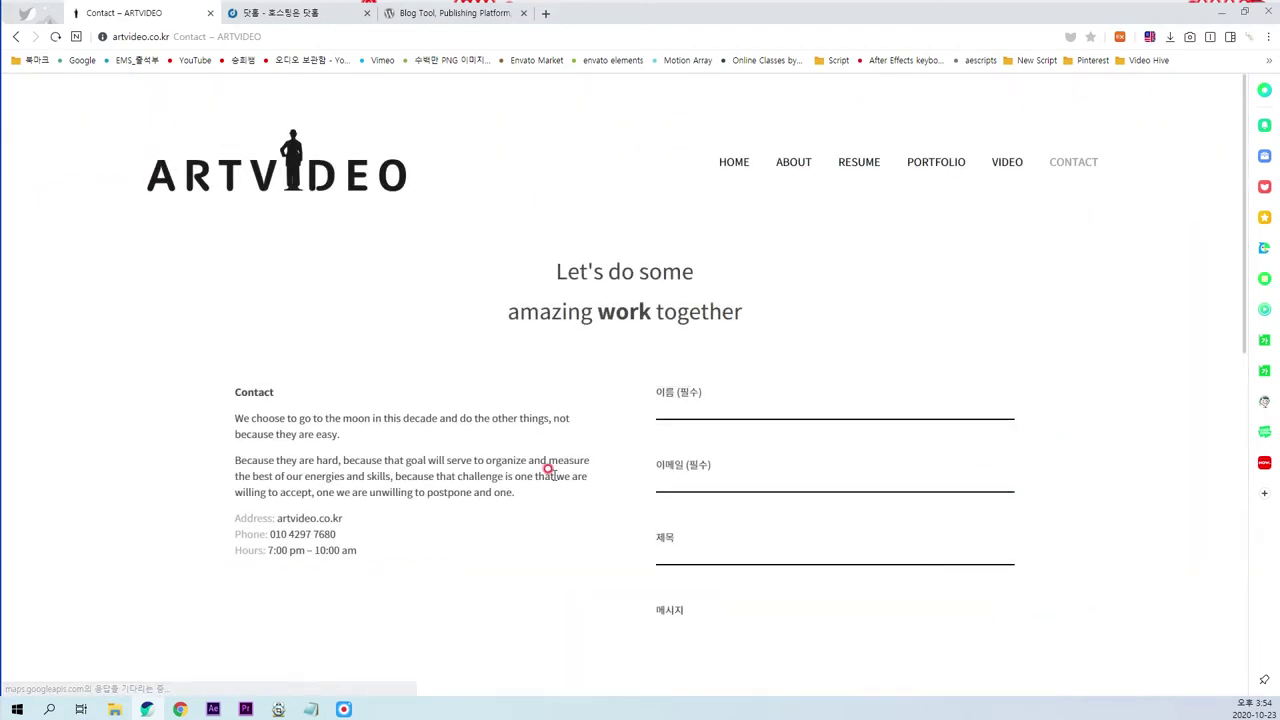
pyautogui.moveTo(242, 421); pyautogui.dragTo(377, 529)
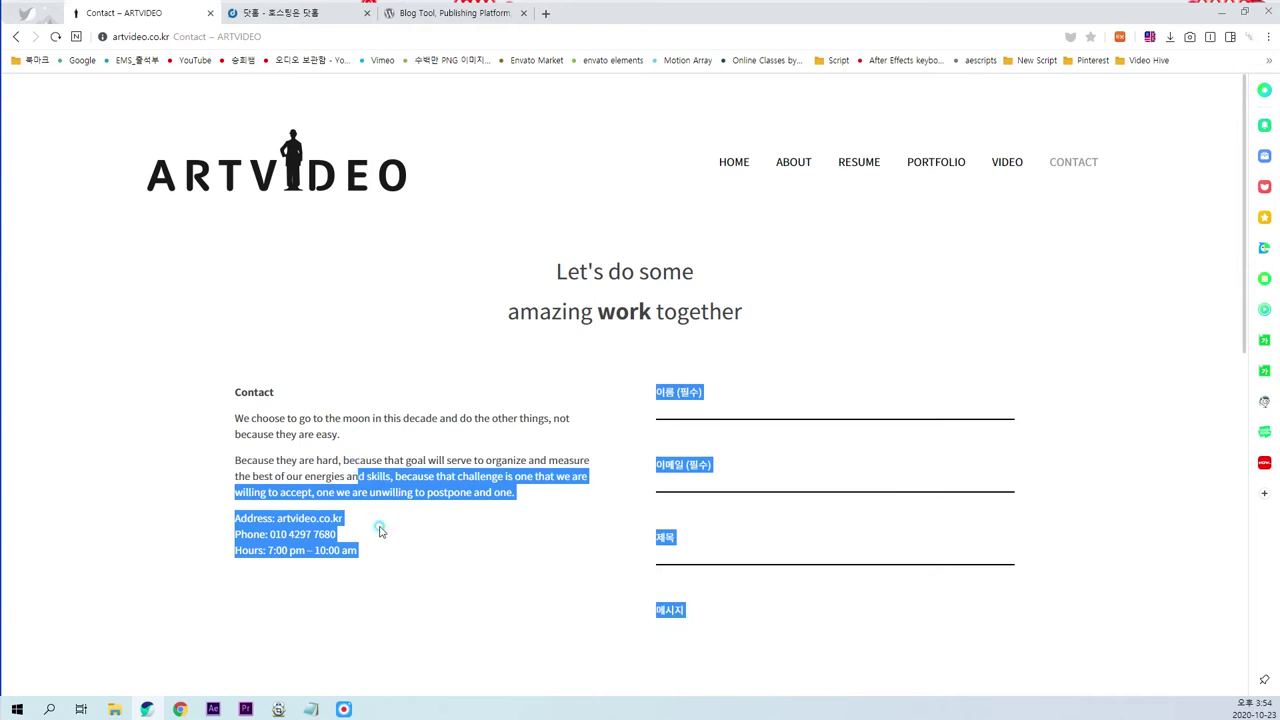
pyautogui.click(377, 575)
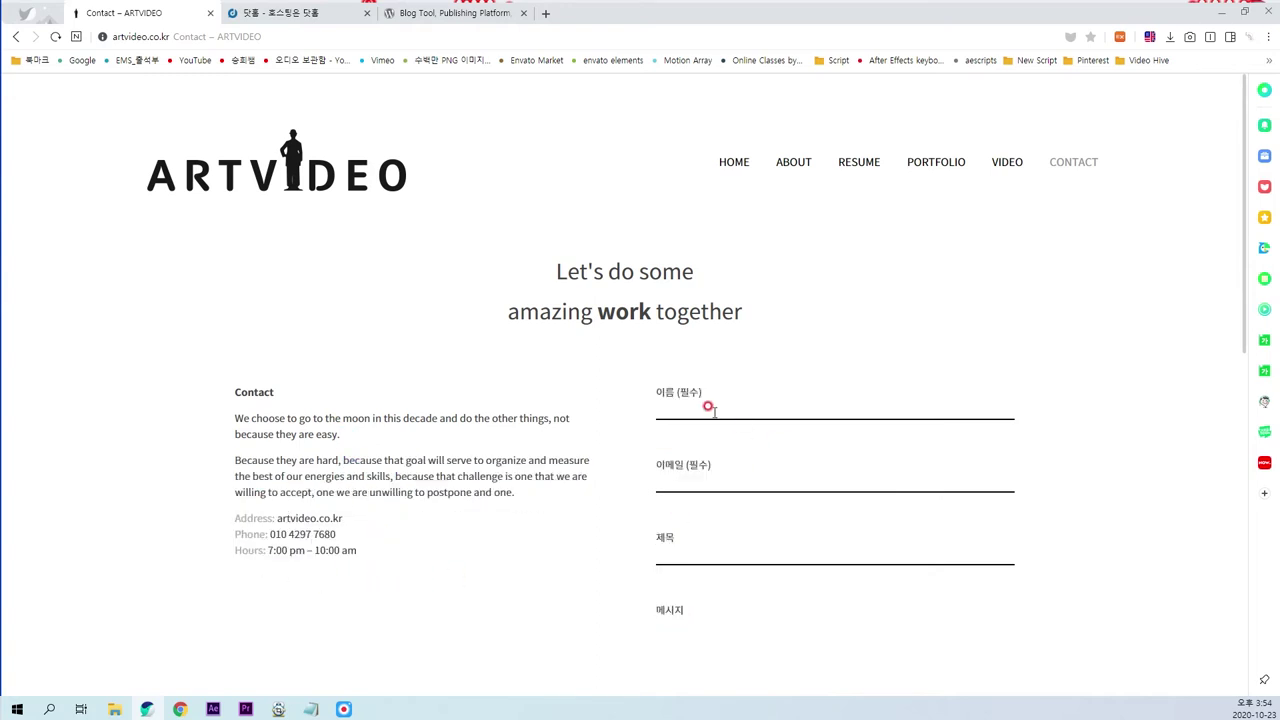
pyautogui.click(677, 482)
pyautogui.scroll(-2, 684, 633)
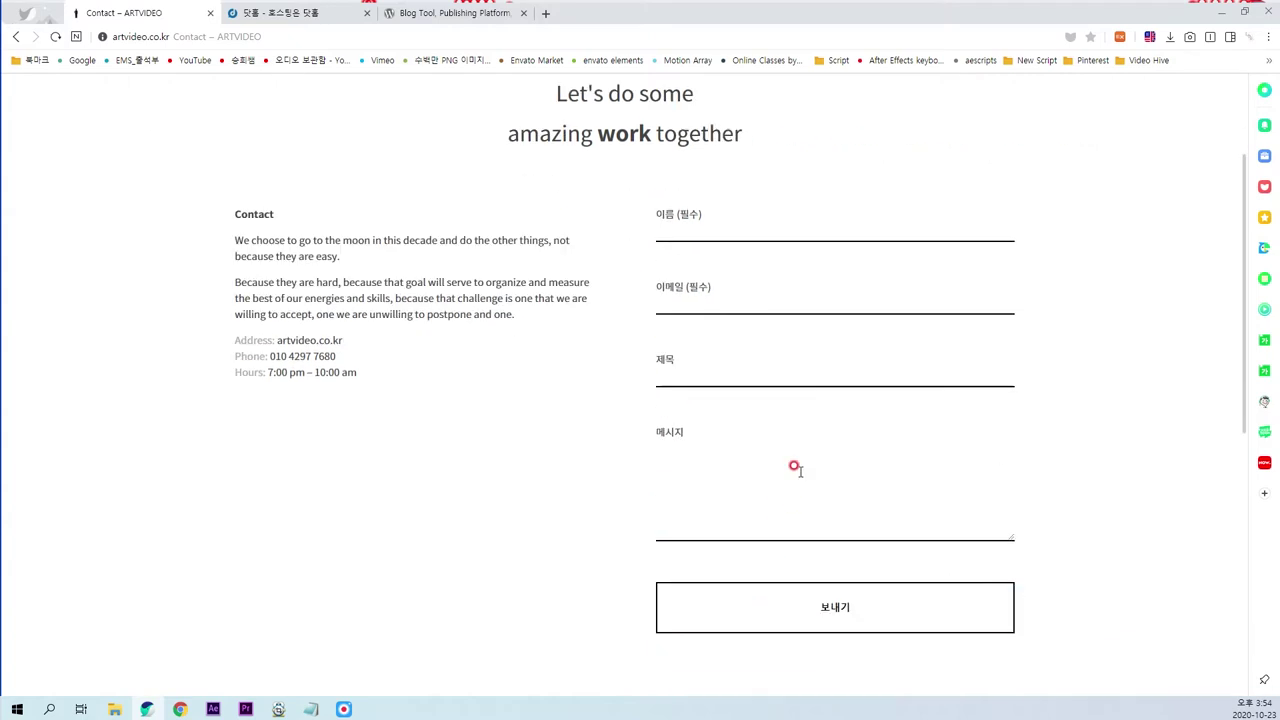
pyautogui.click(818, 599)
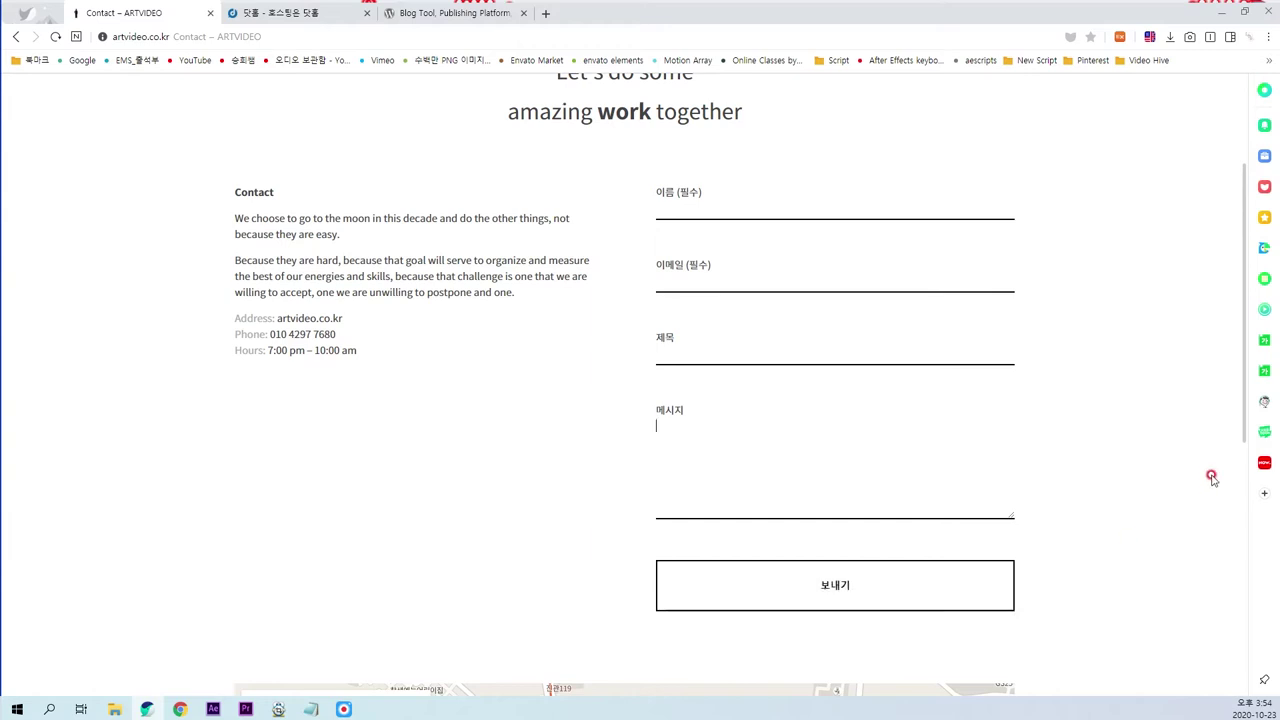
# Scroll down to the map and footer, then return to the Home page
pyautogui.scroll(-1, 1134, 406)
pyautogui.scroll(-3, 1050, 460)
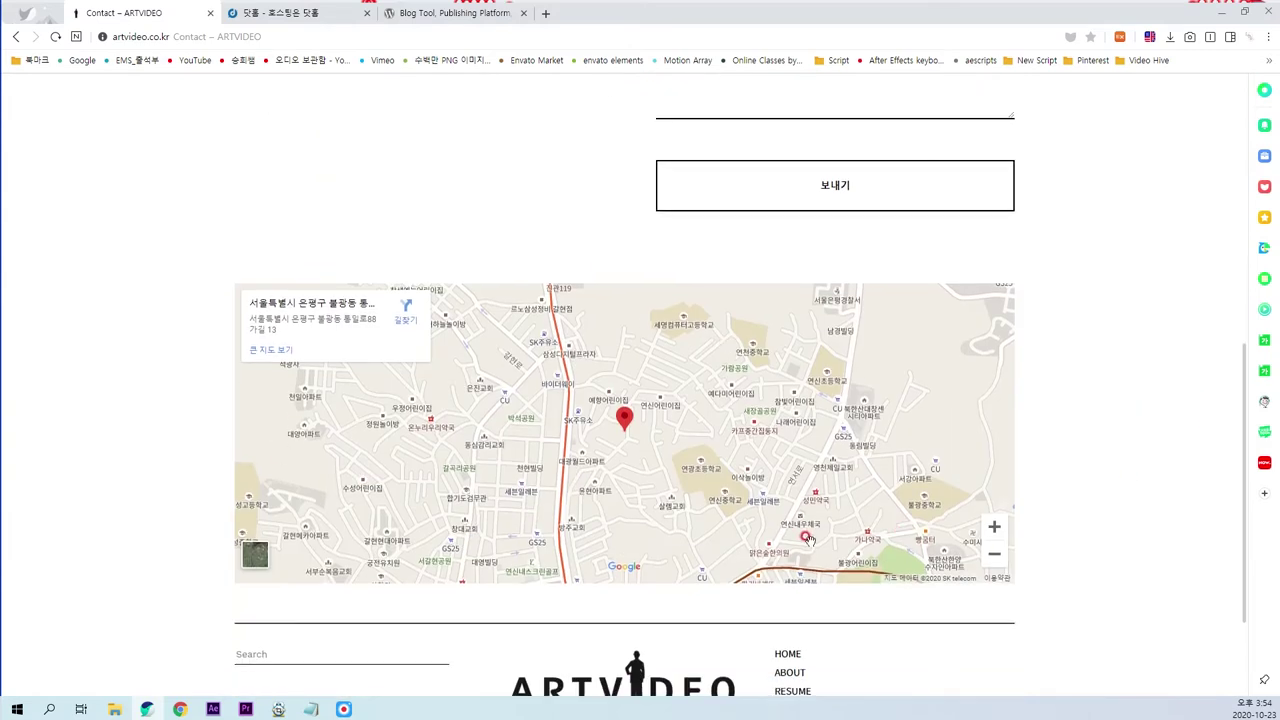
pyautogui.scroll(-2, 1101, 451)
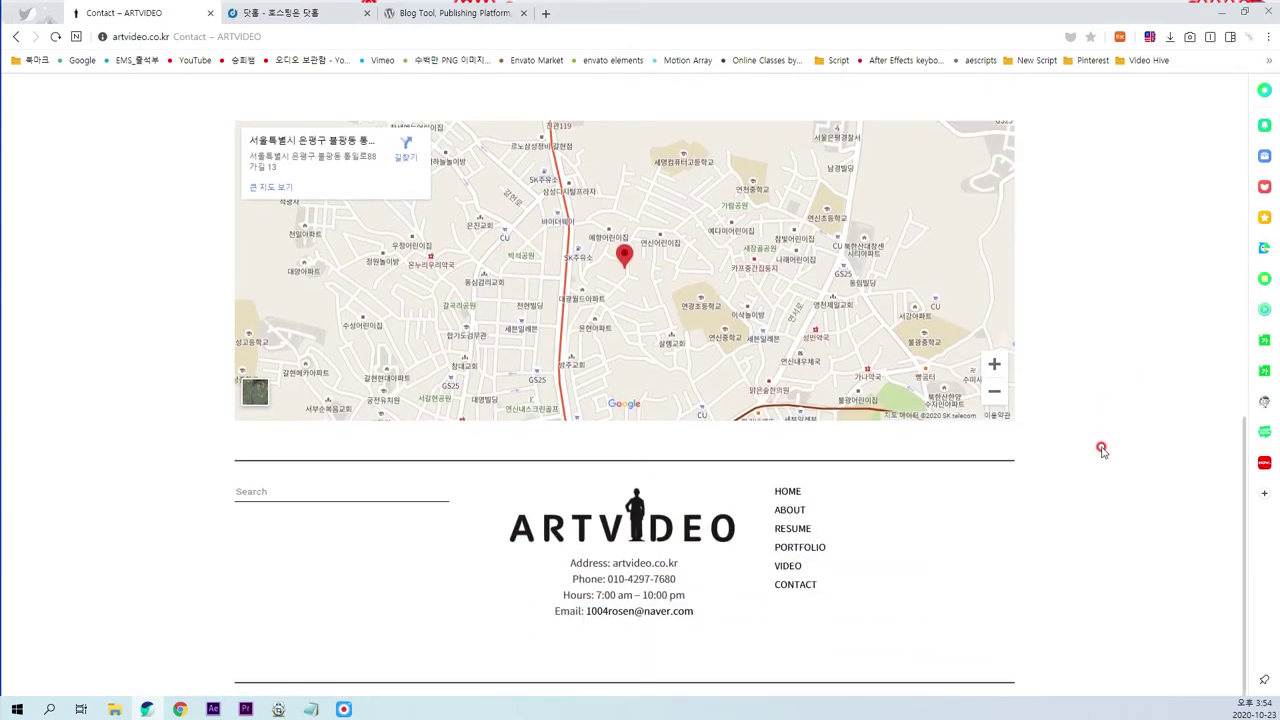
pyautogui.scroll(3, 1103, 445)
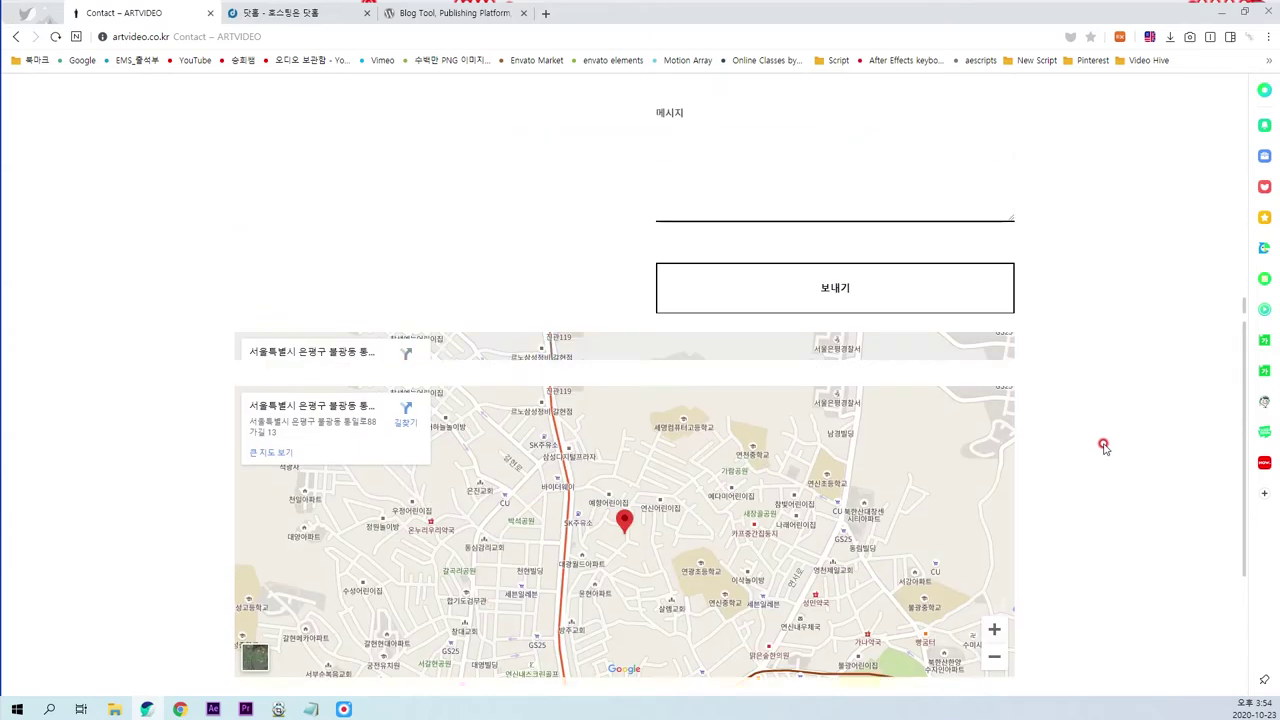
pyautogui.scroll(8, 1103, 443)
pyautogui.click(326, 188)
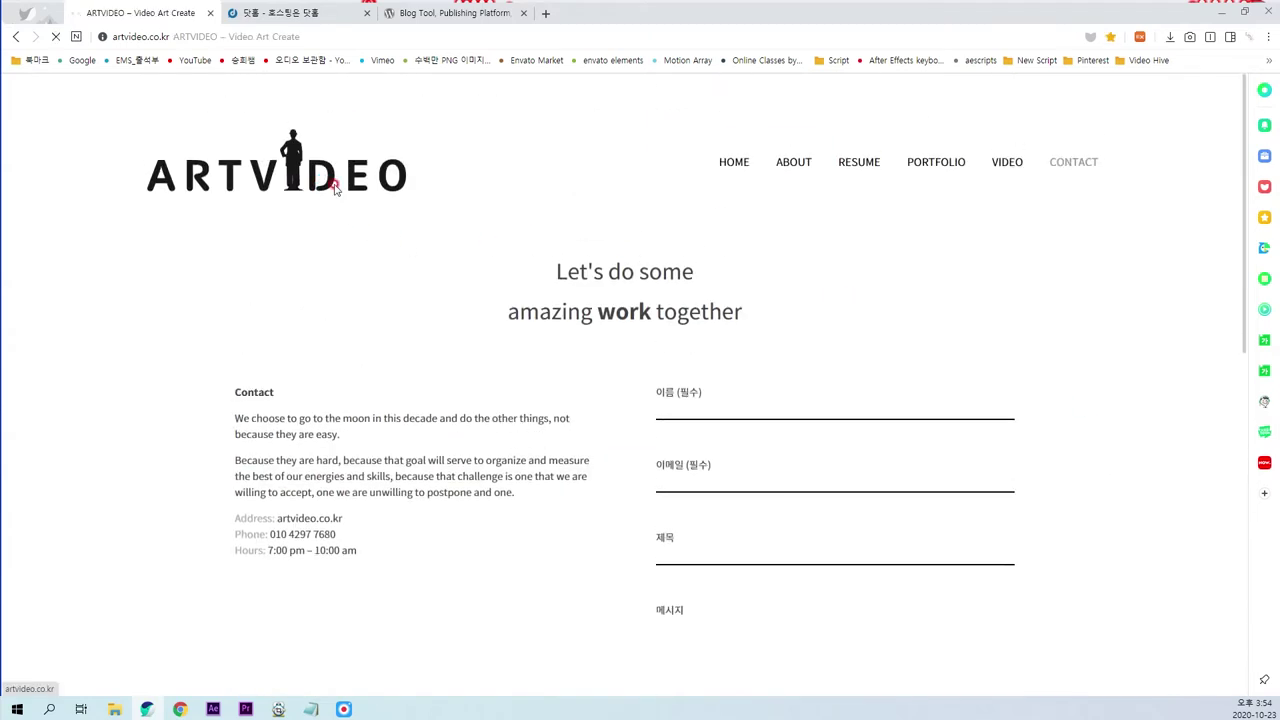
# On Dothome, review the unlimited web hosting plan page
pyautogui.click(277, 14)
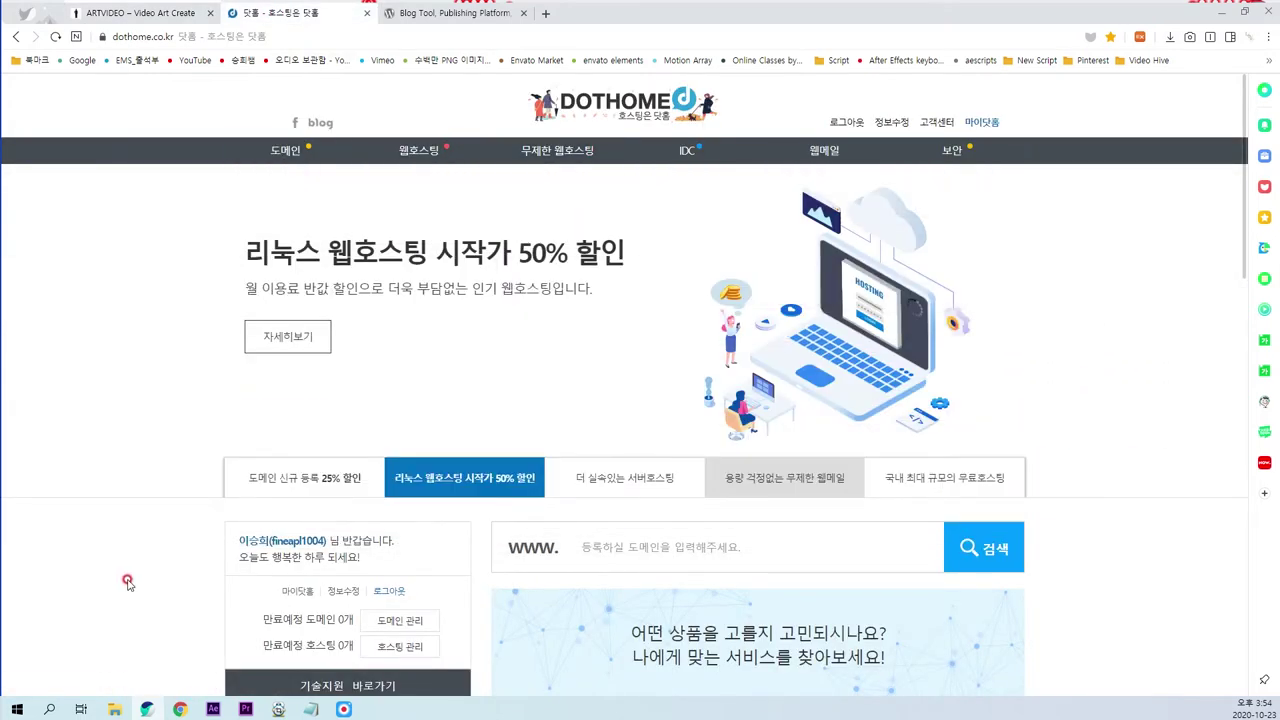
pyautogui.moveTo(565, 152)
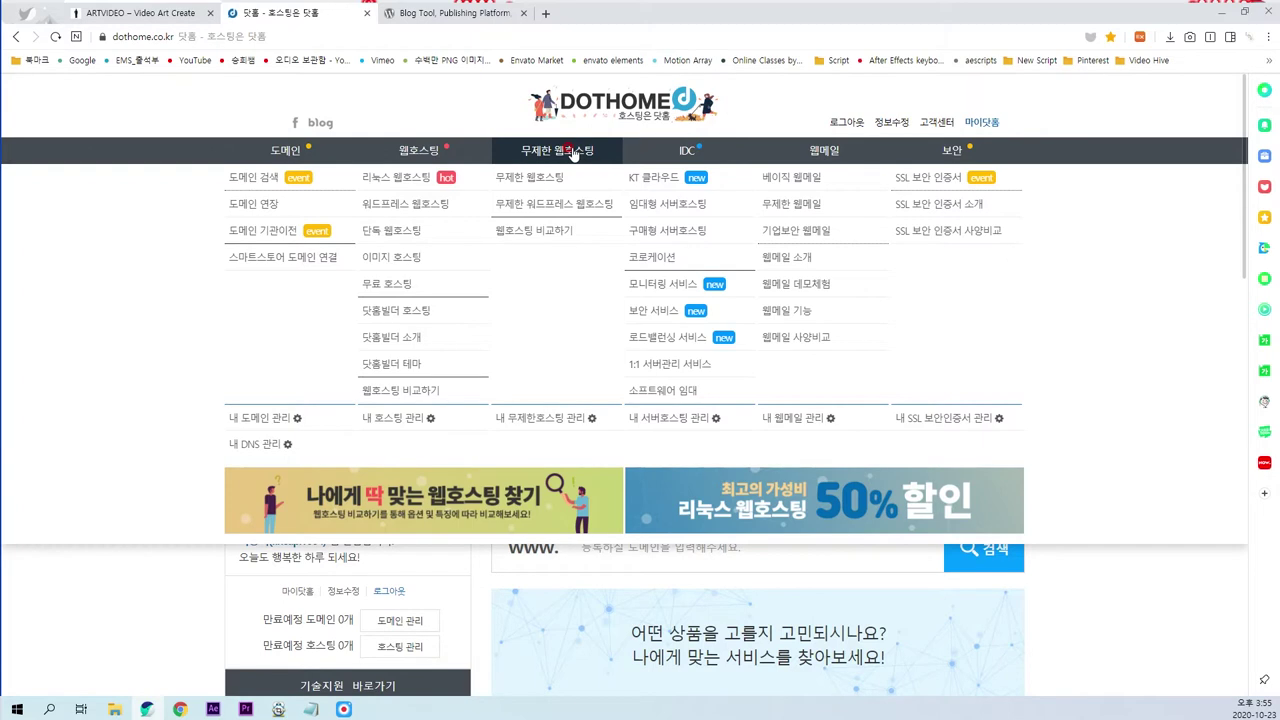
pyautogui.click(540, 176)
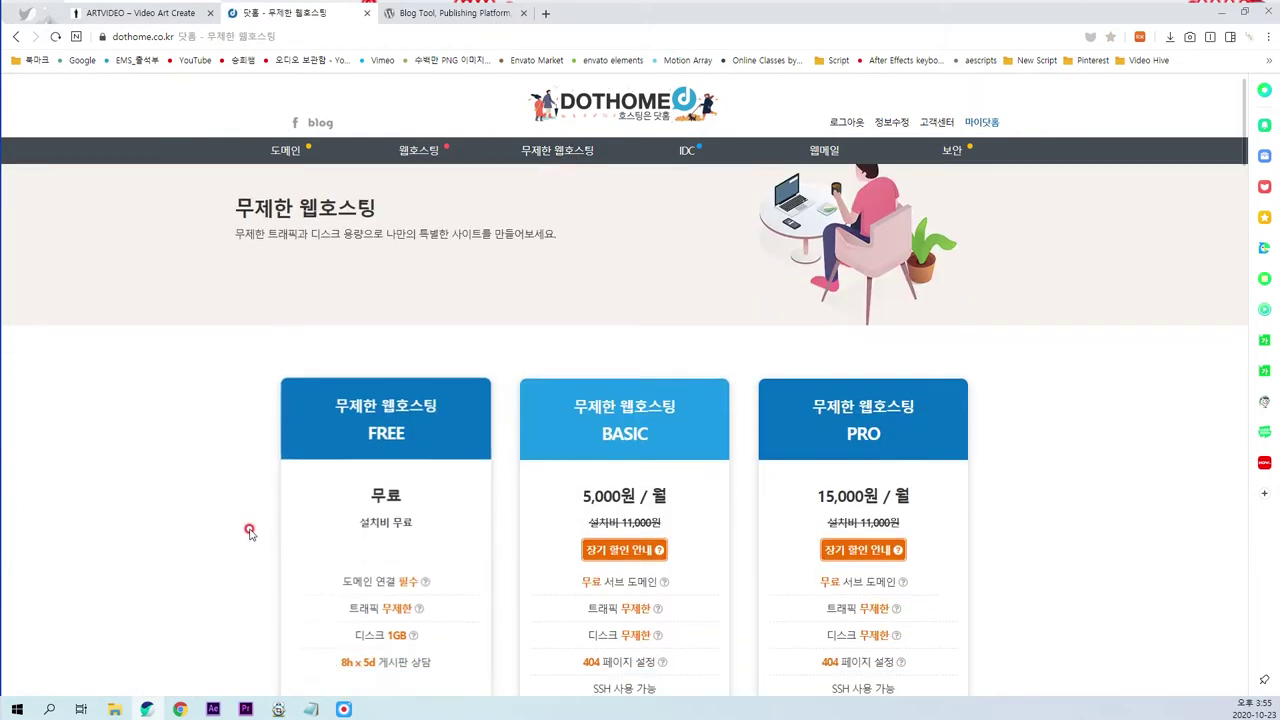
pyautogui.scroll(-2, 250, 532)
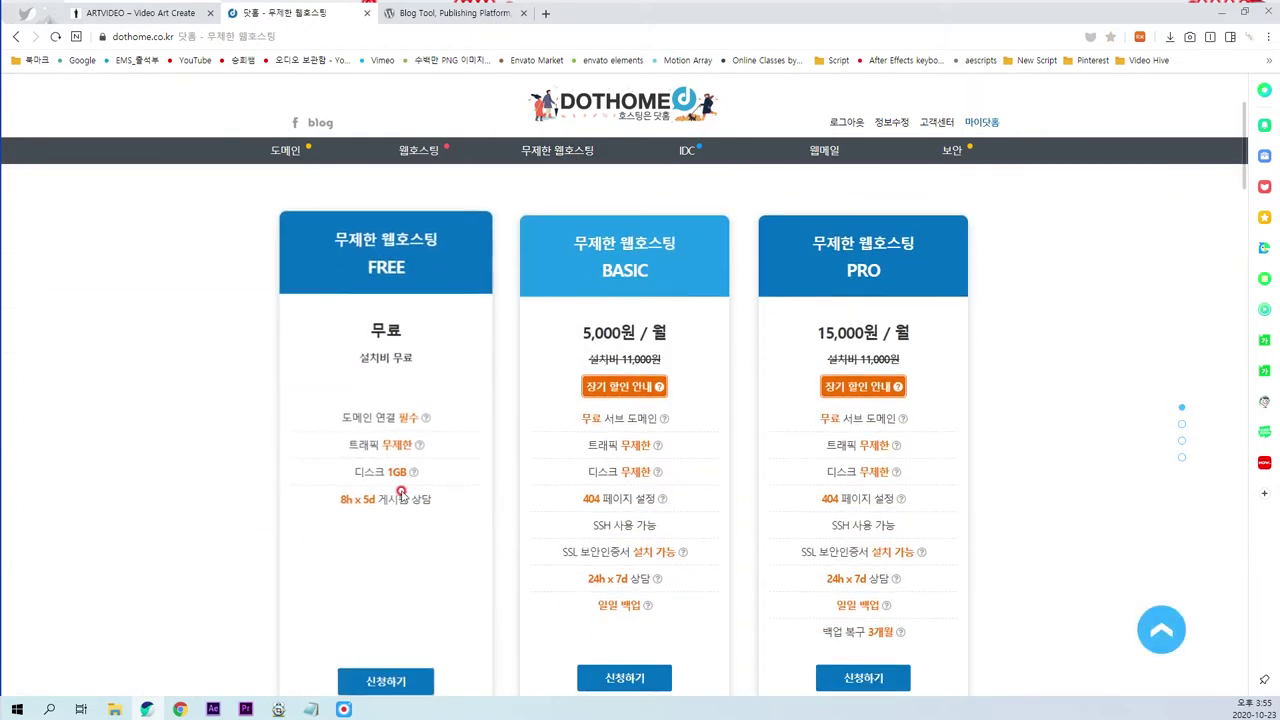
pyautogui.click(251, 518)
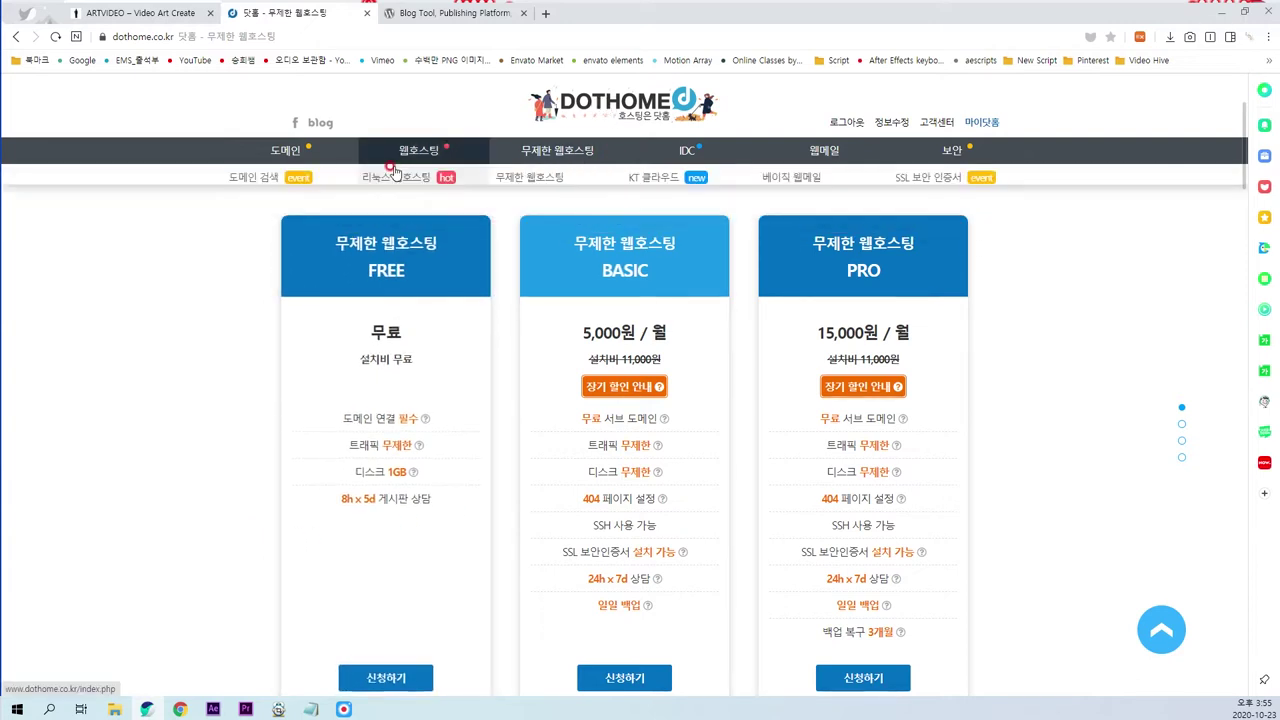
# Check Dothome's free hosting page, then return to ARTVIDEO and select its URL
pyautogui.moveTo(416, 155)
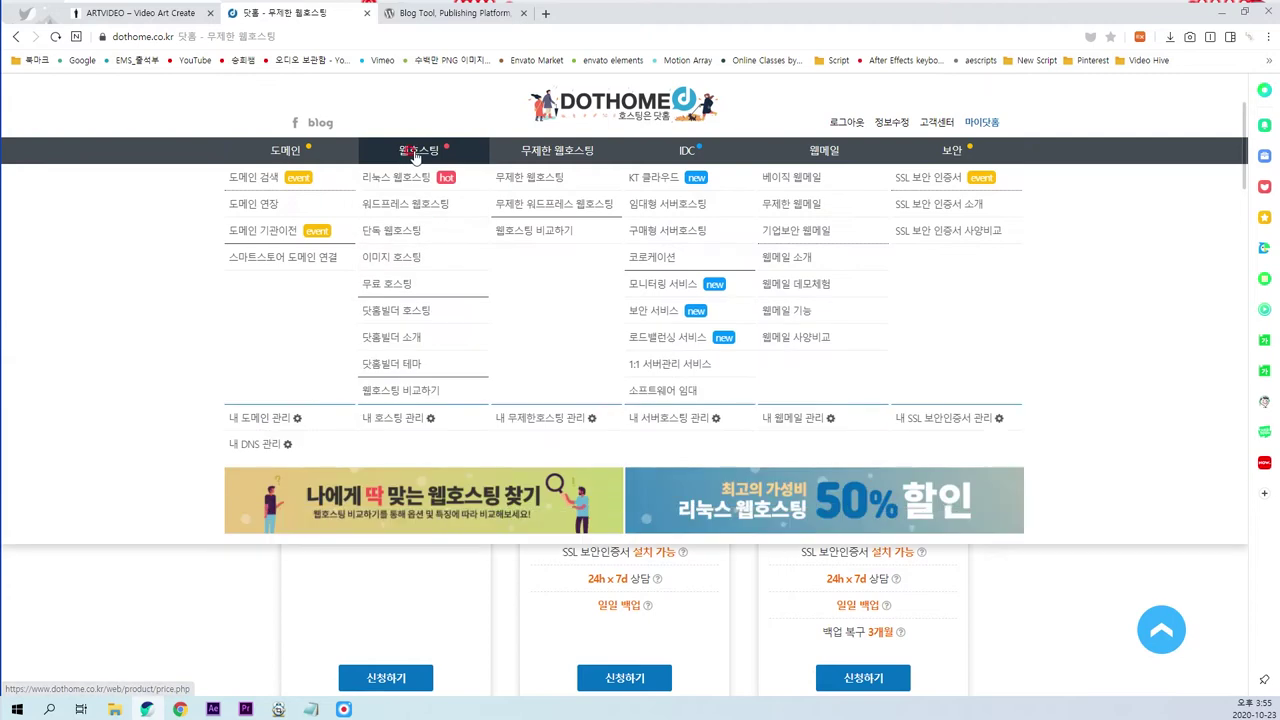
pyautogui.click(391, 288)
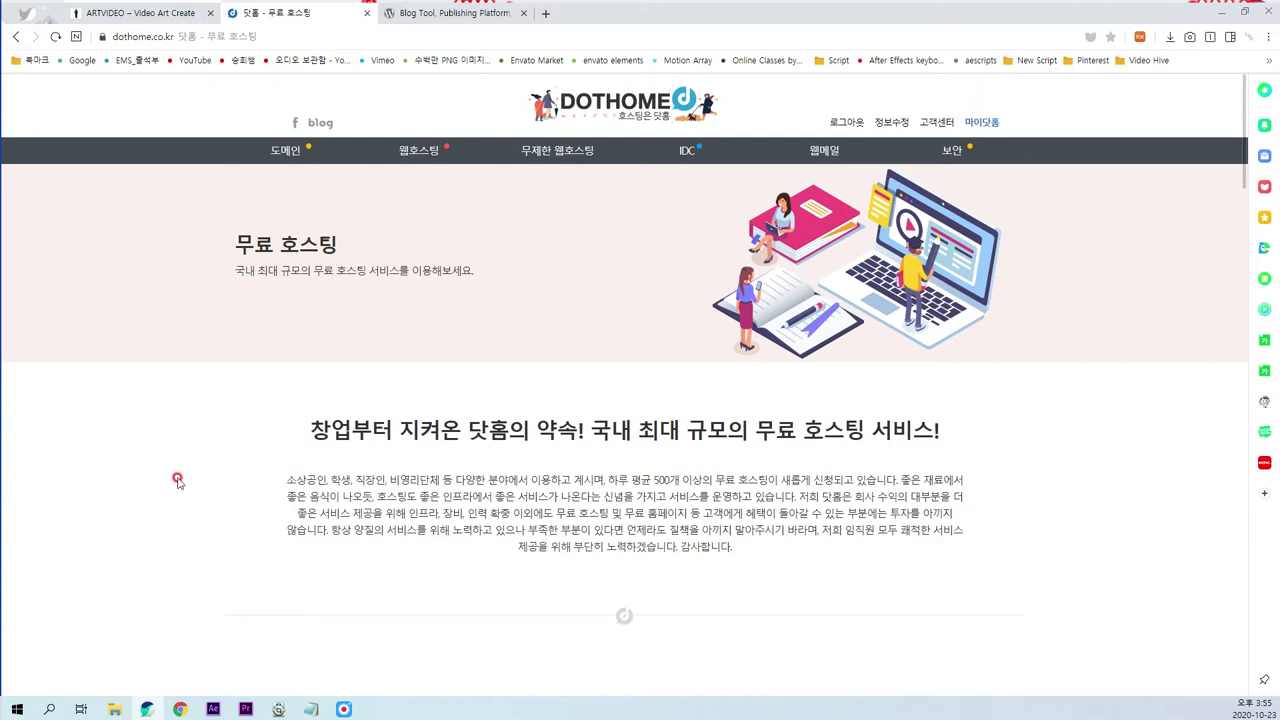
pyautogui.scroll(-3, 145, 482)
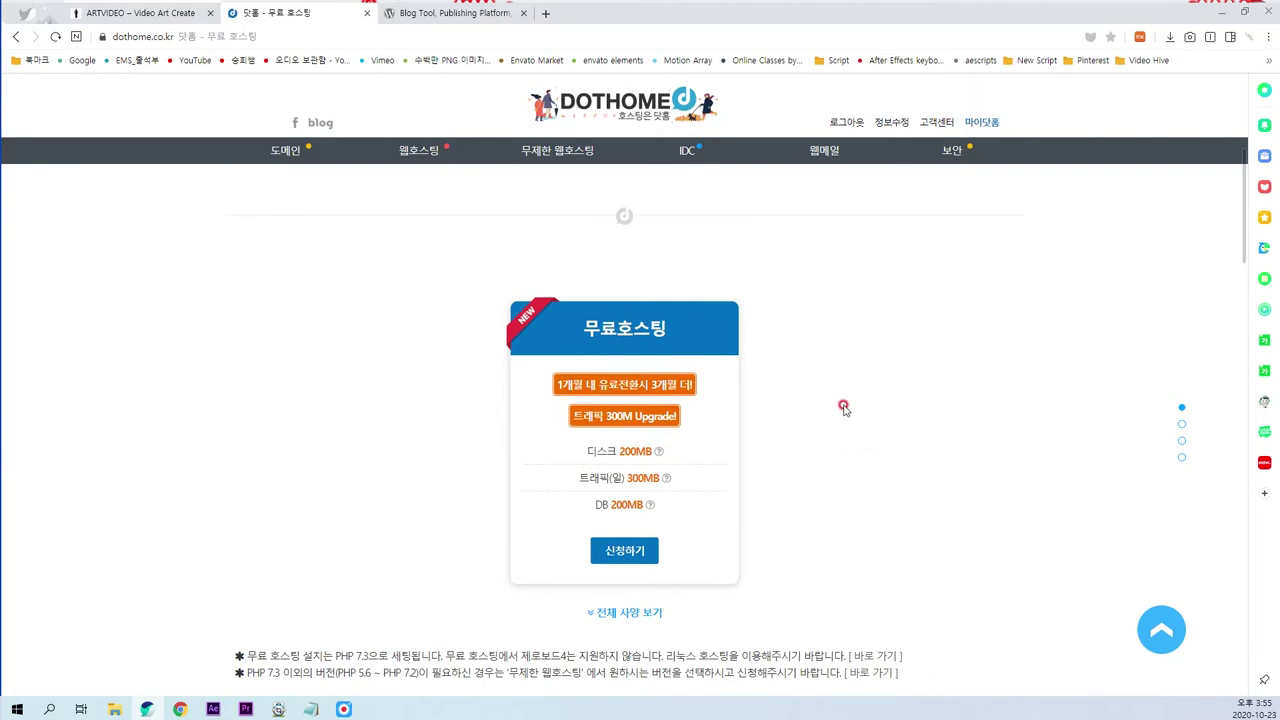
pyautogui.click(150, 13)
pyautogui.click(190, 37)
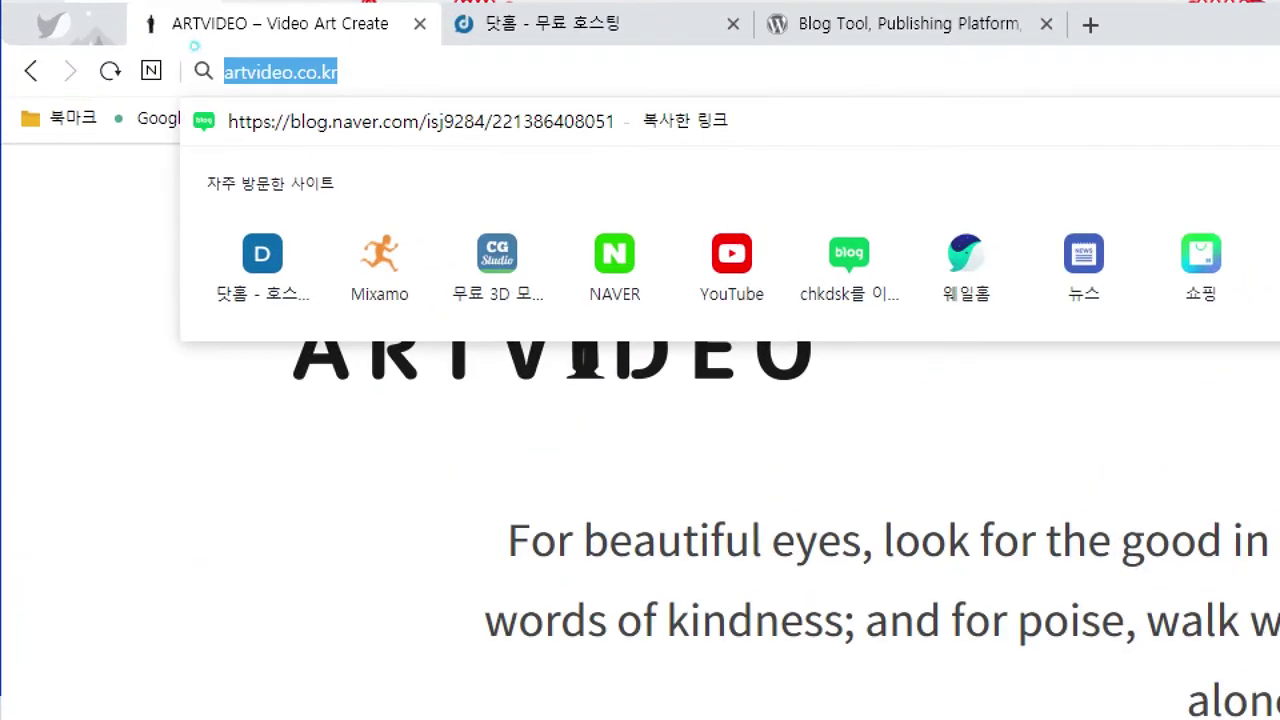
# Bring back the free hosting plan tab with 200MB disk, 300MB daily traffic and 200MB DB
pyautogui.moveTo(364, 94)
pyautogui.mouseDown()
pyautogui.moveTo(323, 100)
pyautogui.moveTo(358, 95)
pyautogui.mouseUp()
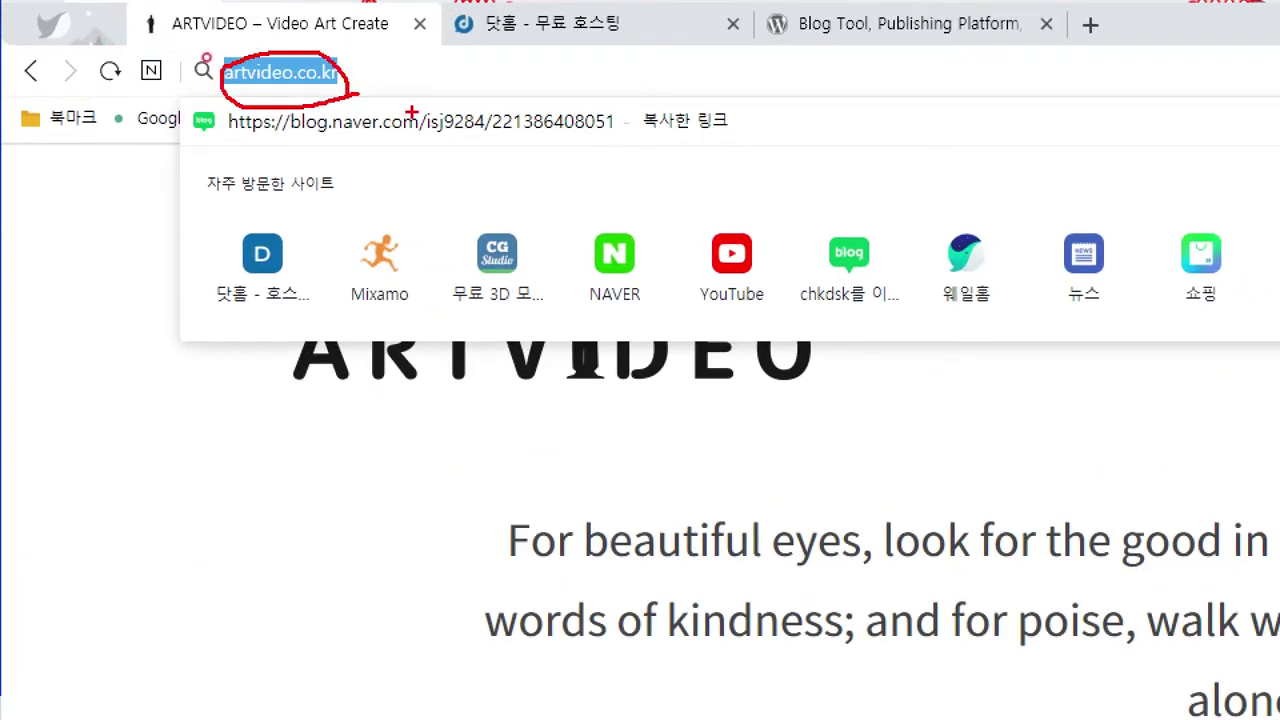
pyautogui.press('Escape')
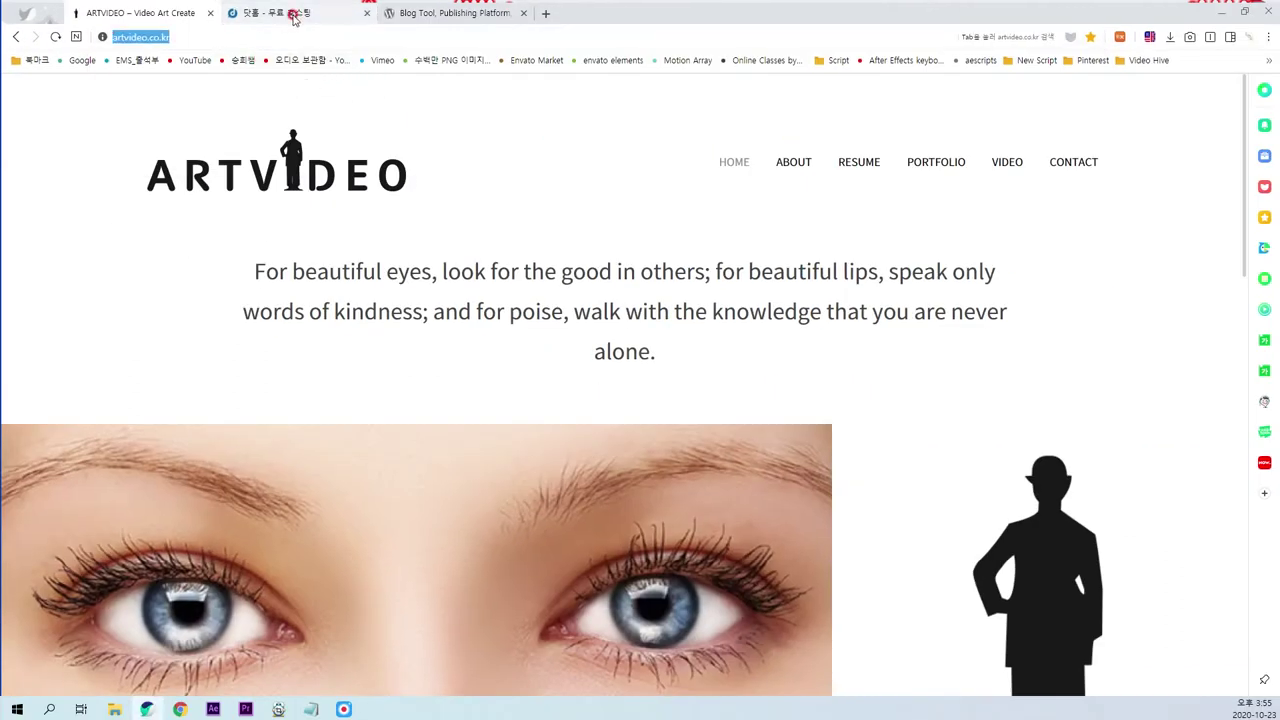
pyautogui.click(295, 16)
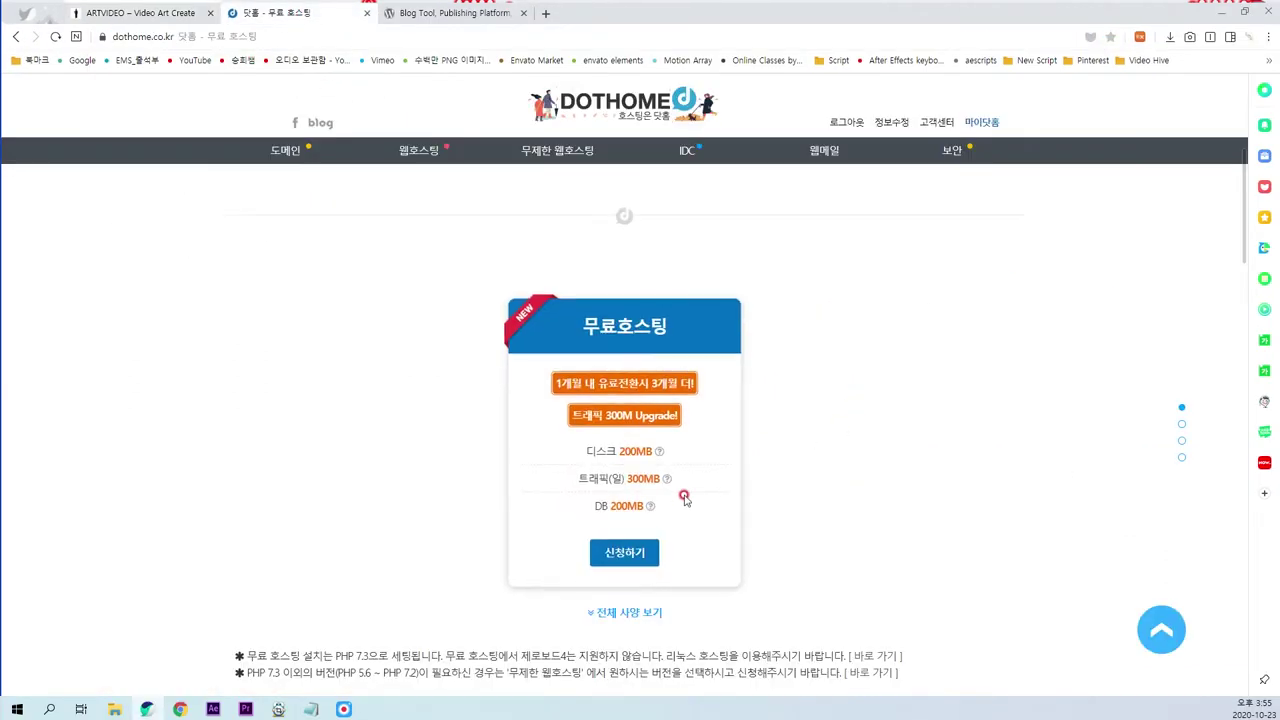
pyautogui.hotkey('ctrl', '1')
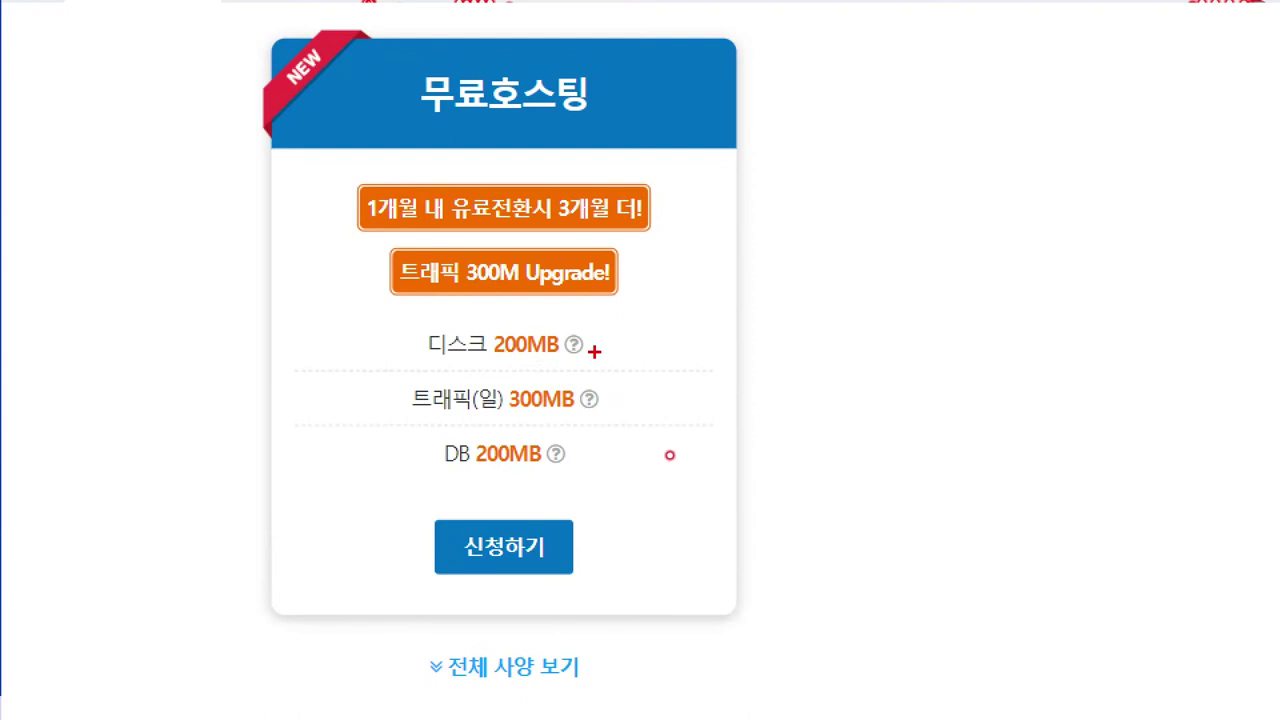
pyautogui.moveTo(584, 348)
pyautogui.mouseDown()
pyautogui.moveTo(490, 360)
pyautogui.moveTo(585, 352)
pyautogui.mouseUp()
pyautogui.moveTo(412, 410); pyautogui.dragTo(573, 402)
pyautogui.moveTo(442, 455); pyautogui.dragTo(530, 468)
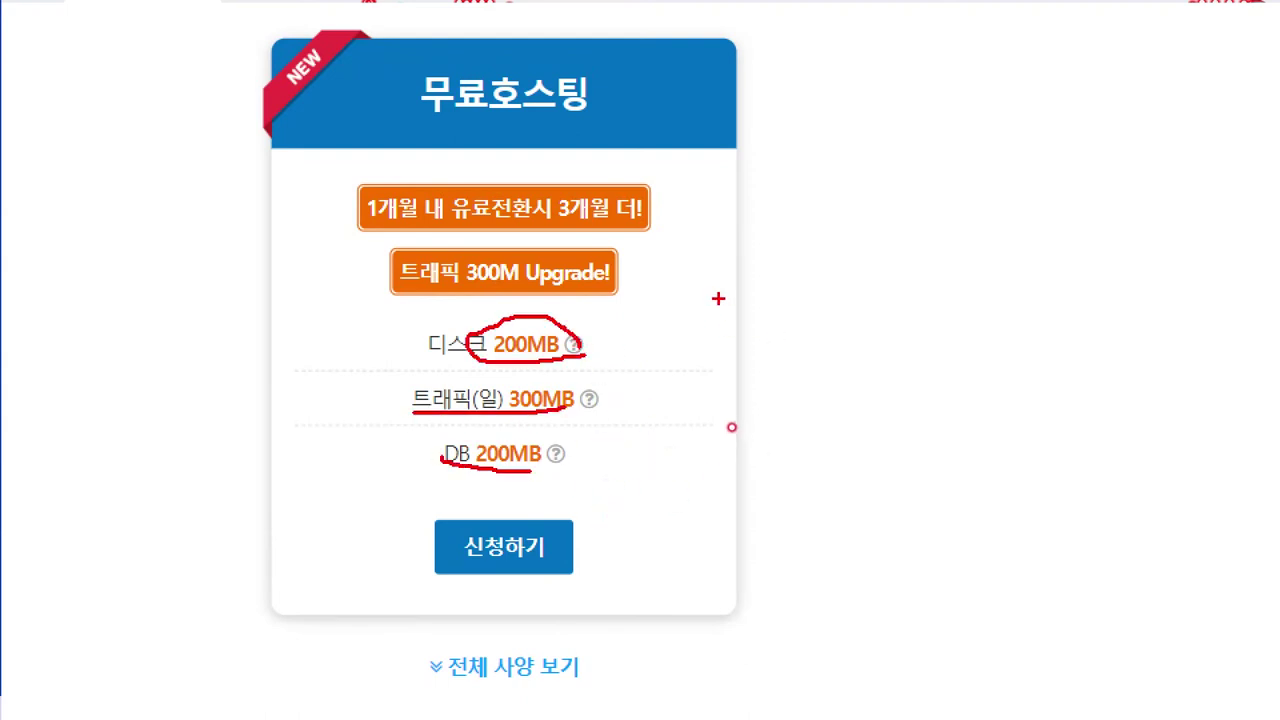
pyautogui.press('Escape')
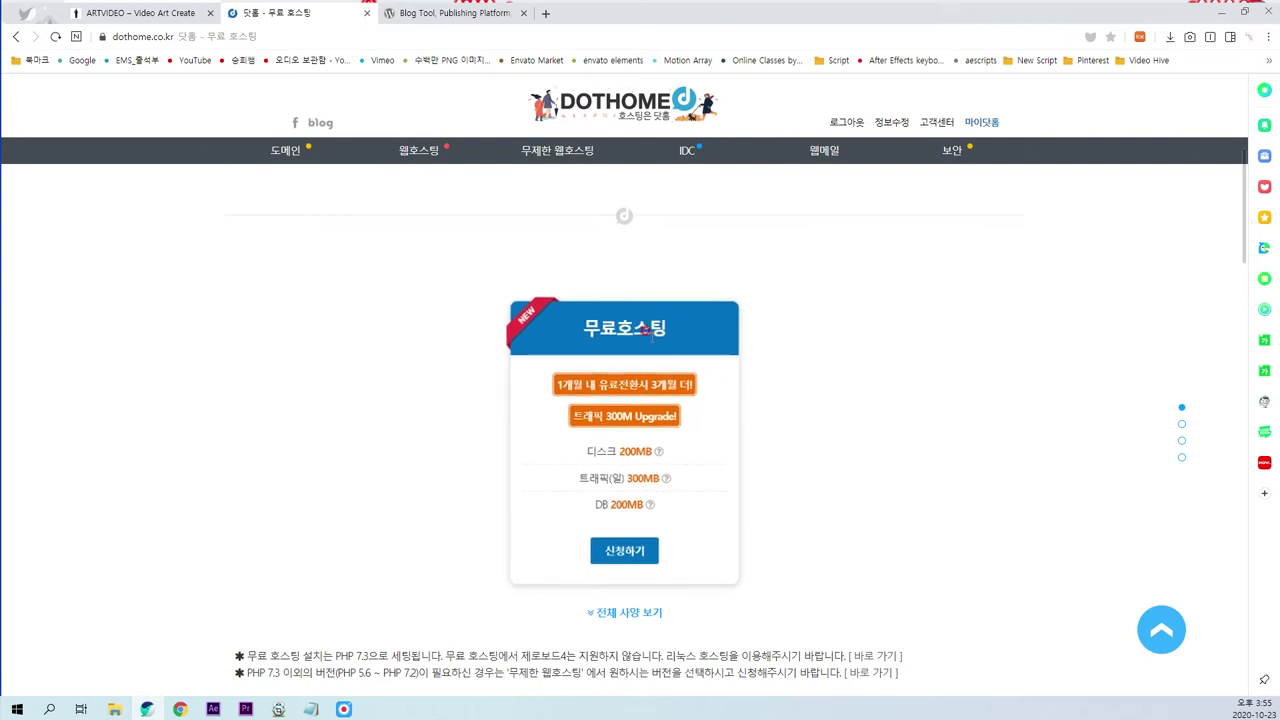
pyautogui.moveTo(418, 152)
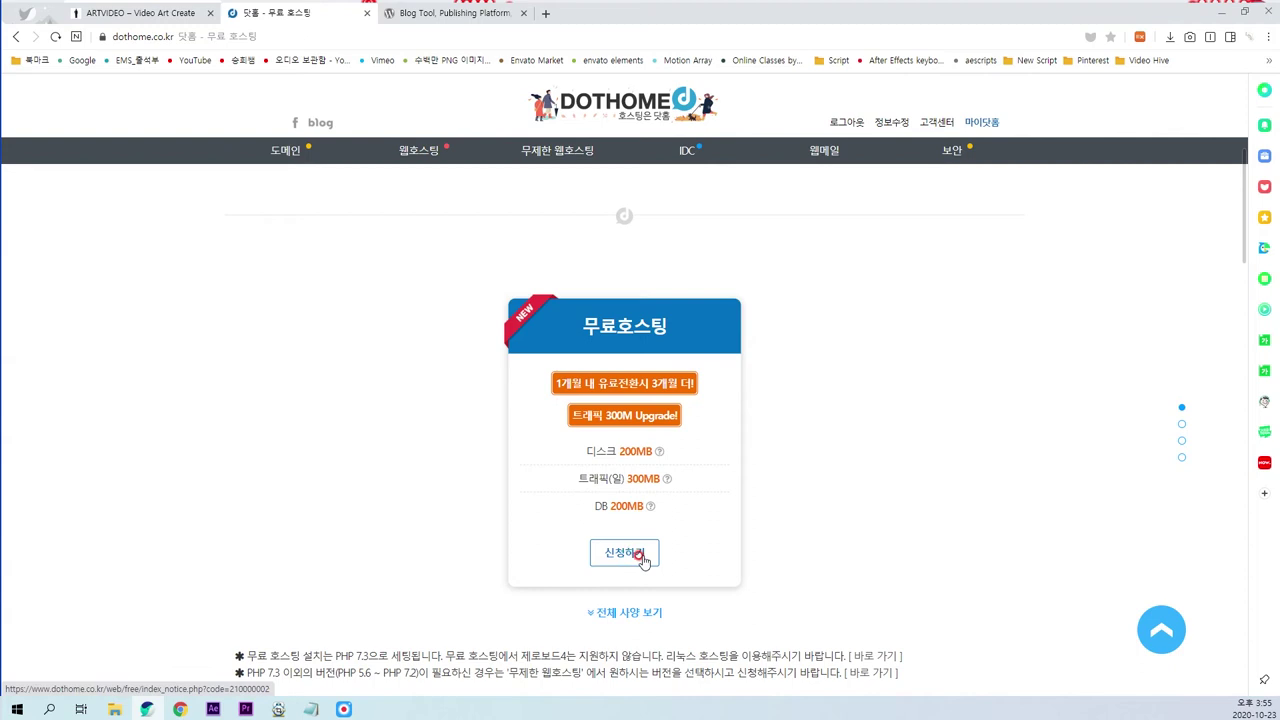
# From My Dothome's hosting list, open the hosted dothome.co.kr site and select its URL
pyautogui.click(612, 120)
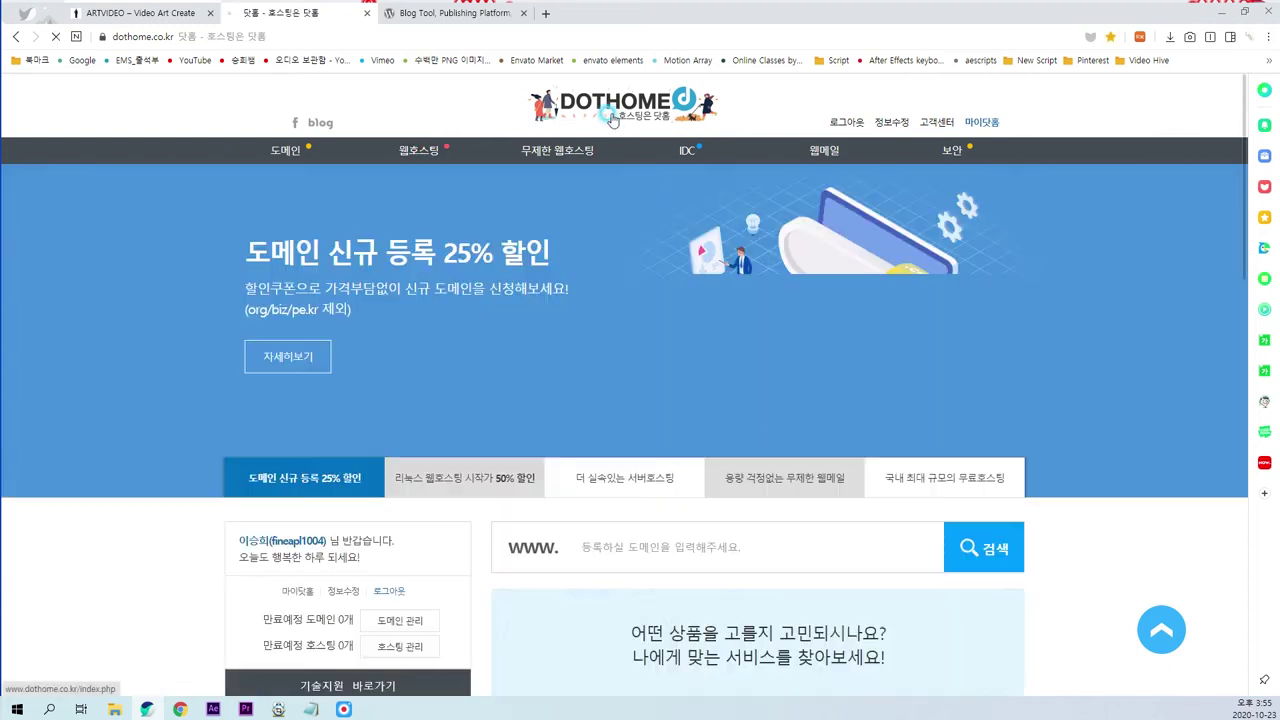
pyautogui.click(390, 580)
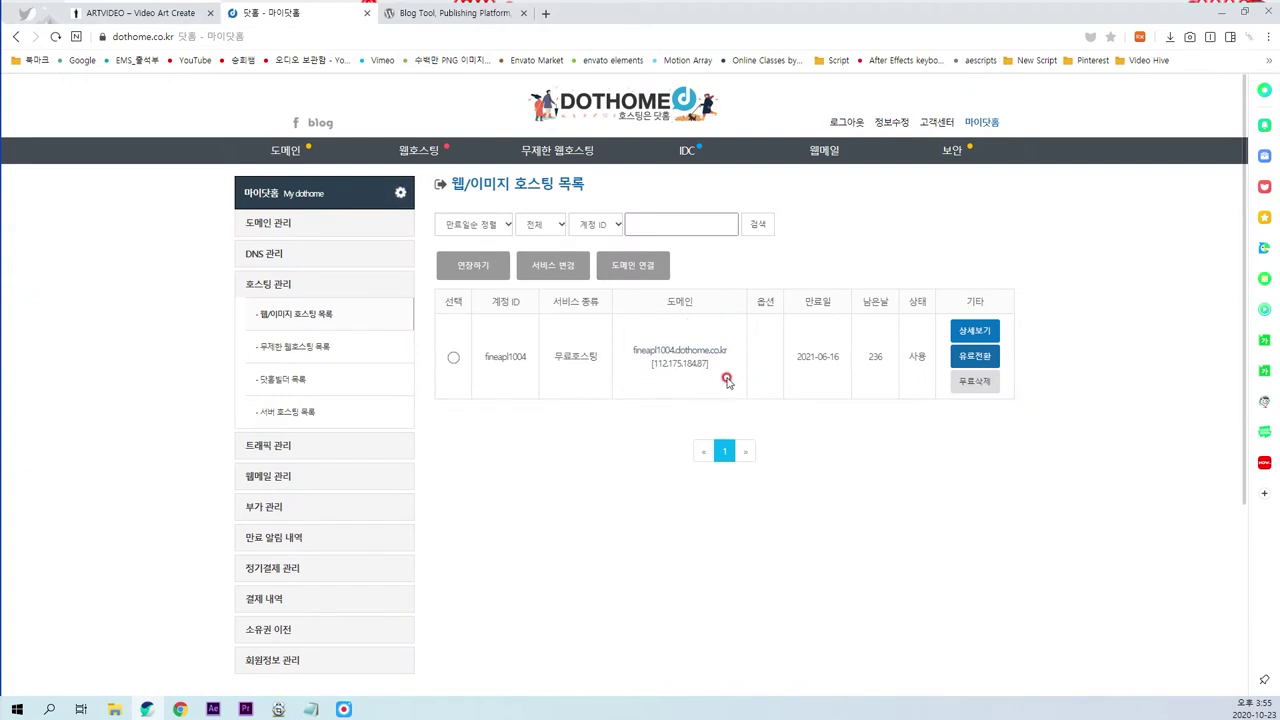
pyautogui.click(662, 355)
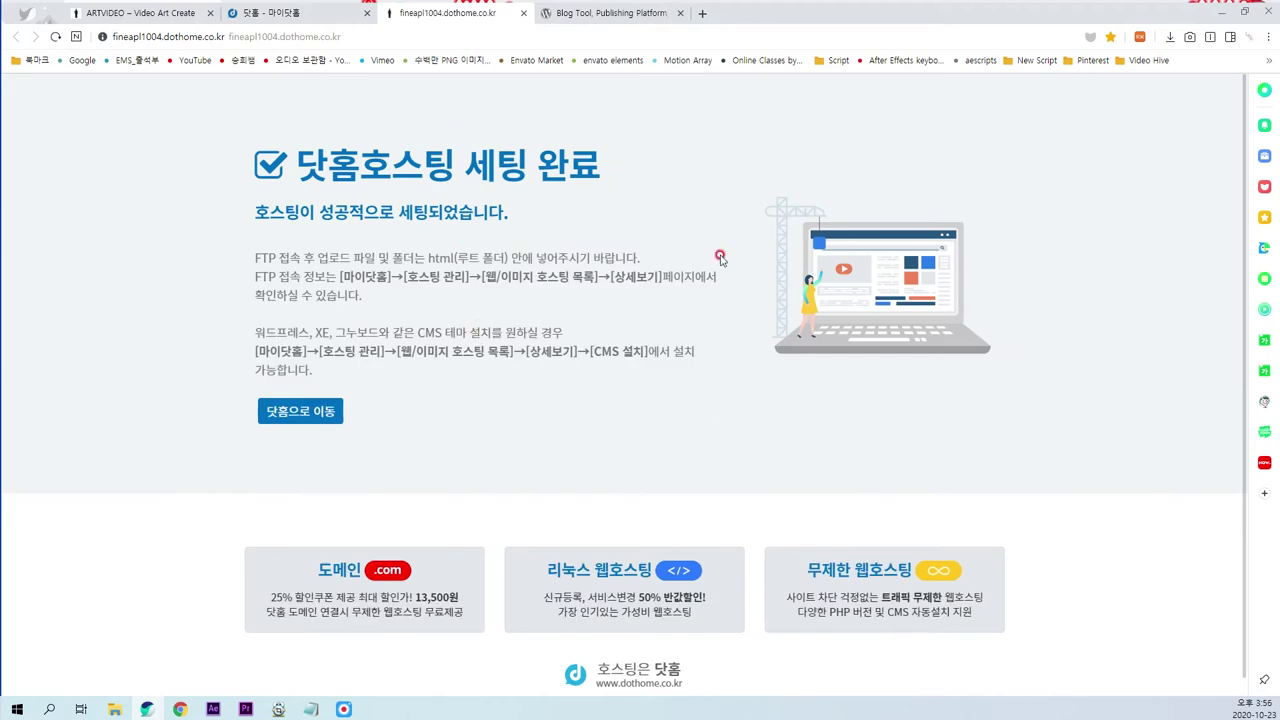
pyautogui.click(256, 38)
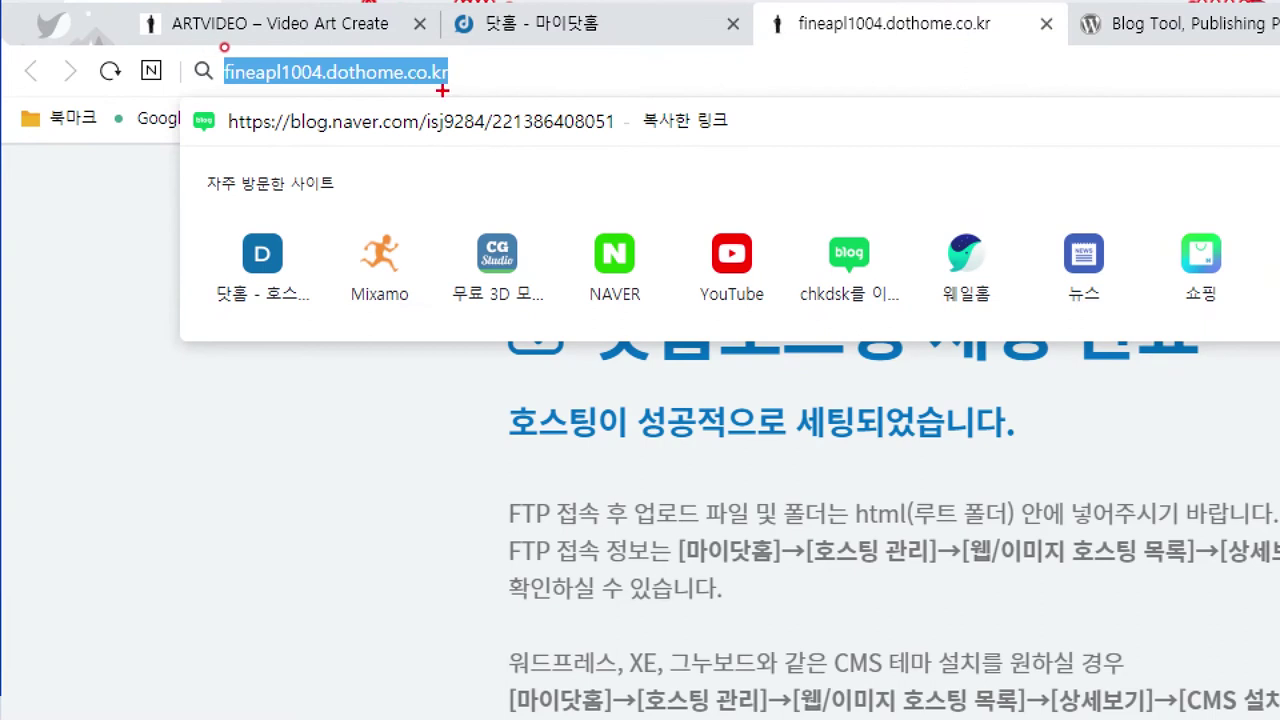
pyautogui.moveTo(226, 45); pyautogui.dragTo(101, 35)
pyautogui.moveTo(205, 68); pyautogui.dragTo(436, 48)
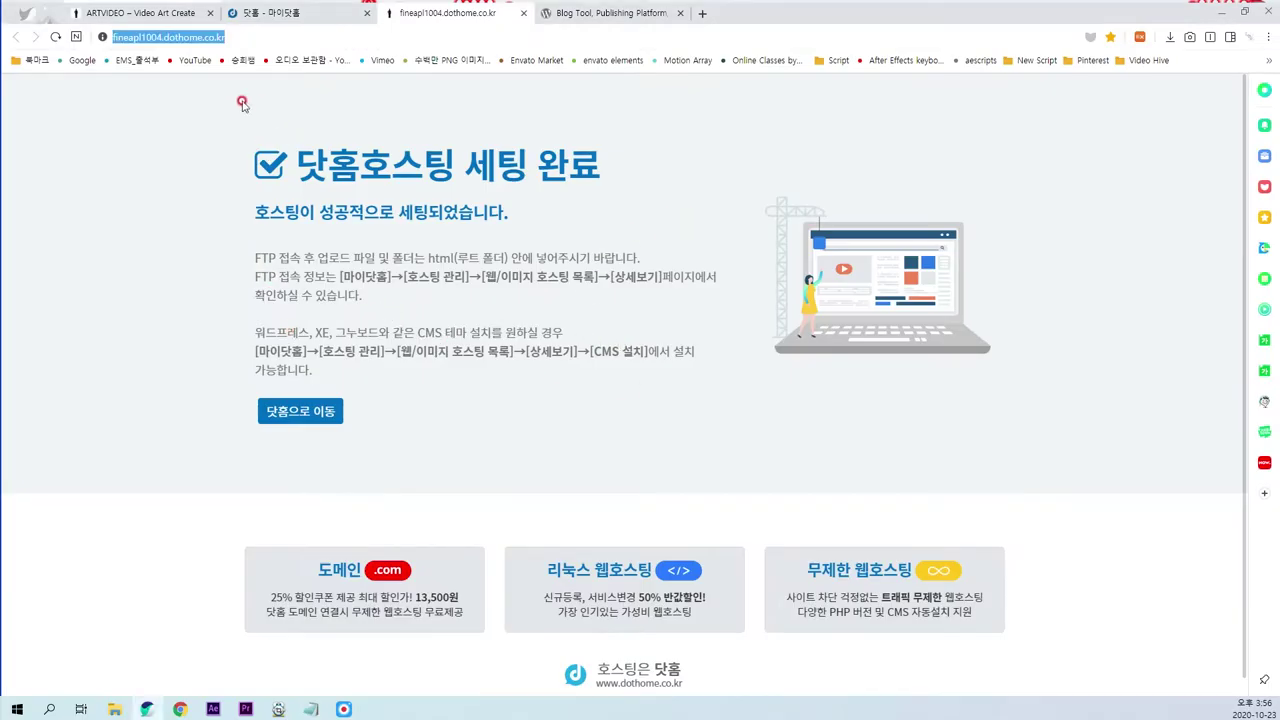
# Open the hosting account's 상세보기 details and scroll to its option and add-on services
pyautogui.click(322, 14)
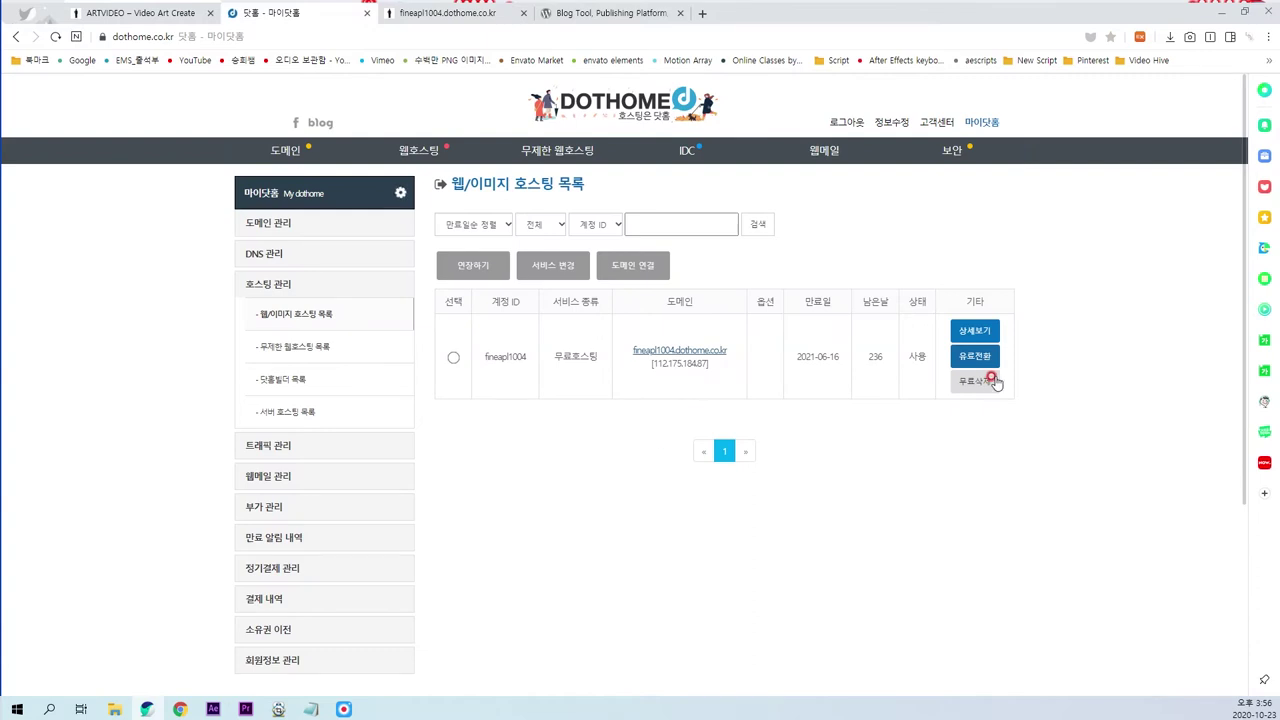
pyautogui.click(974, 332)
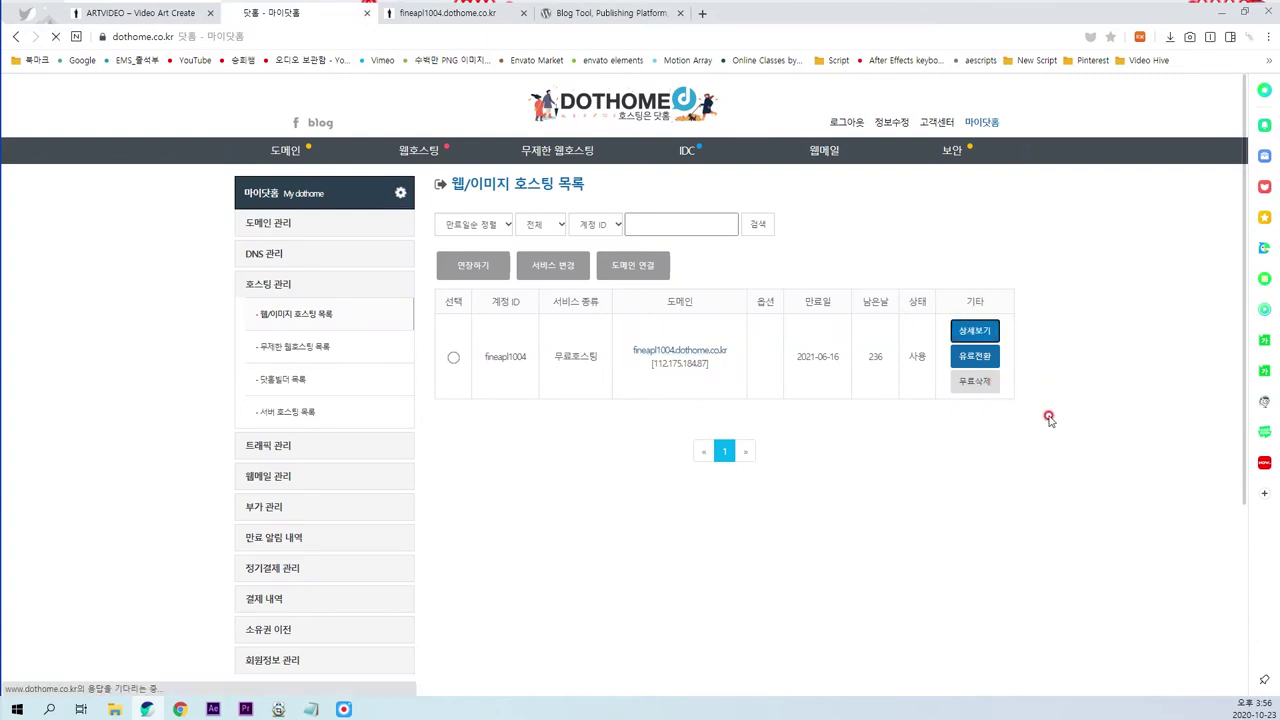
pyautogui.scroll(-1, 1090, 468)
pyautogui.scroll(-4, 1090, 468)
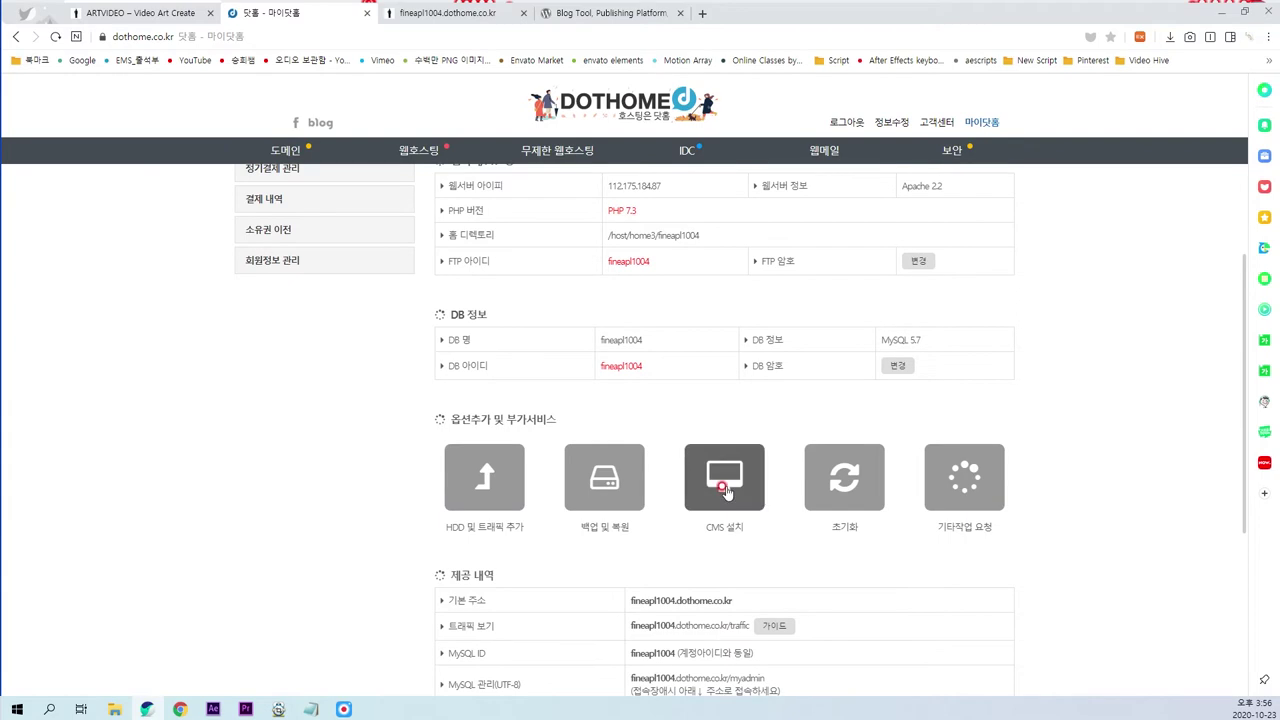
# In the CMS 설치 form, enter an admin password and the admin e-mail address
pyautogui.click(726, 490)
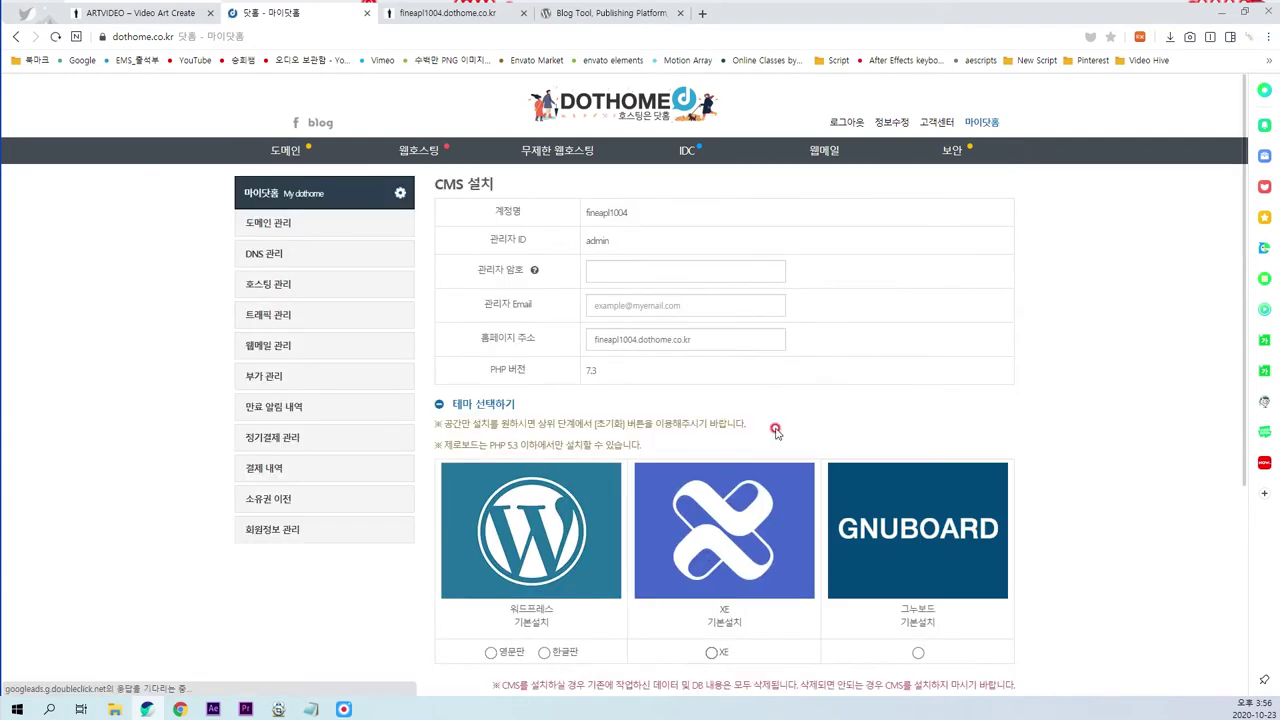
pyautogui.click(620, 270)
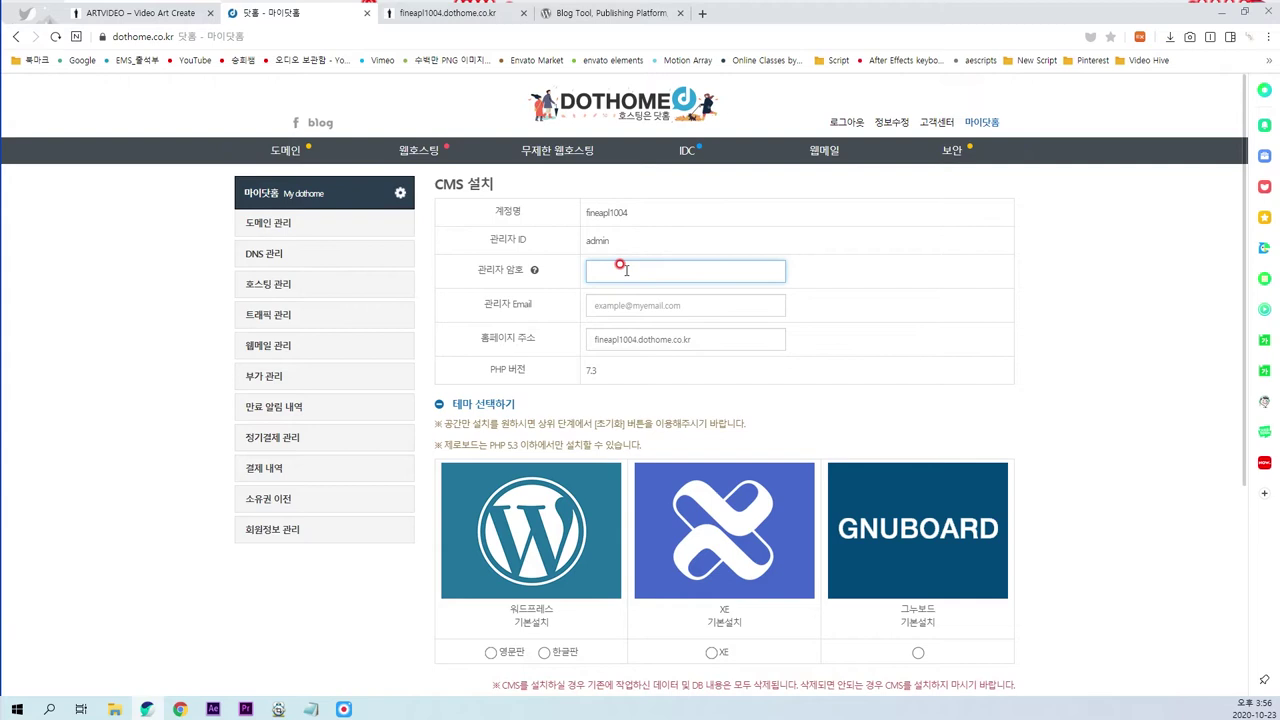
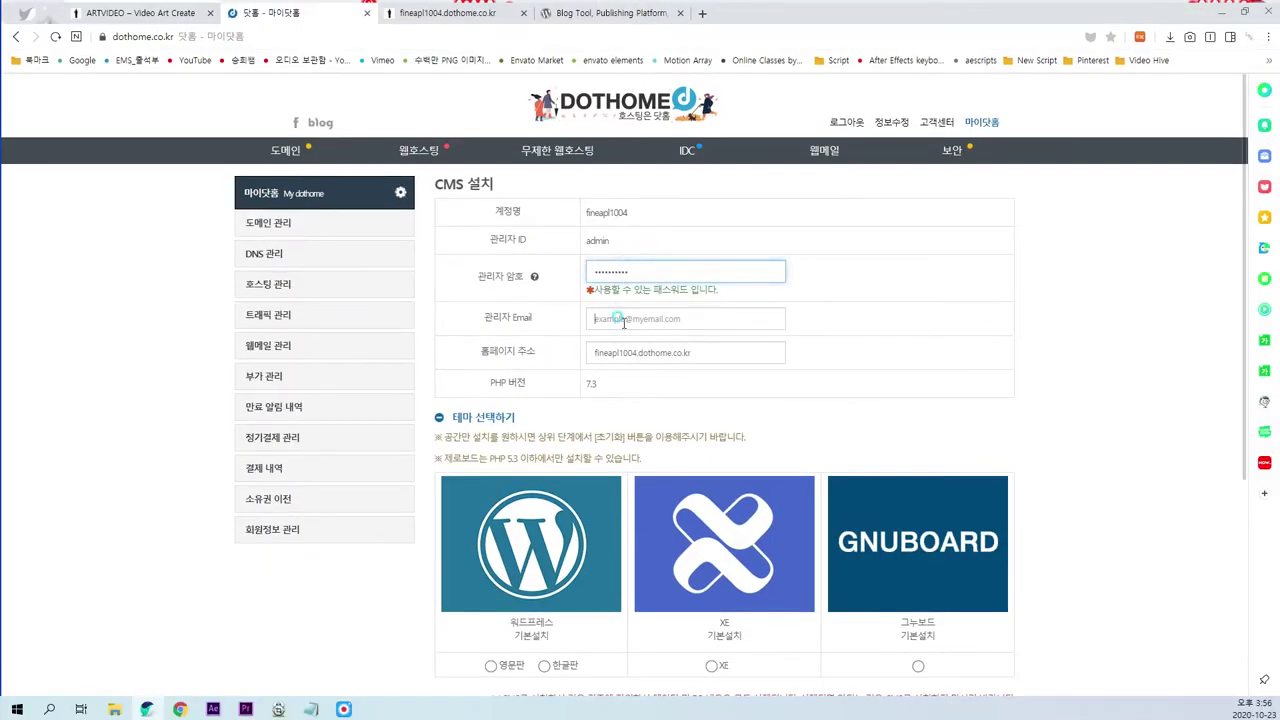
pyautogui.click(652, 316)
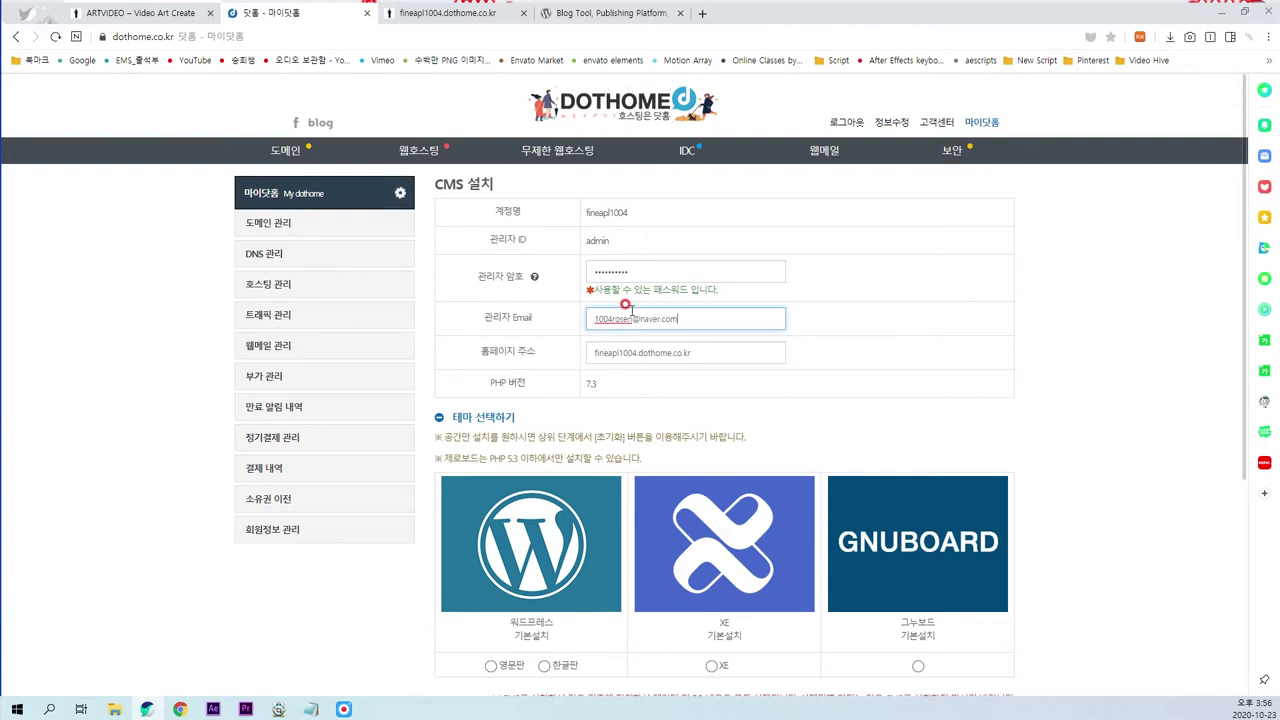
pyautogui.click(673, 362)
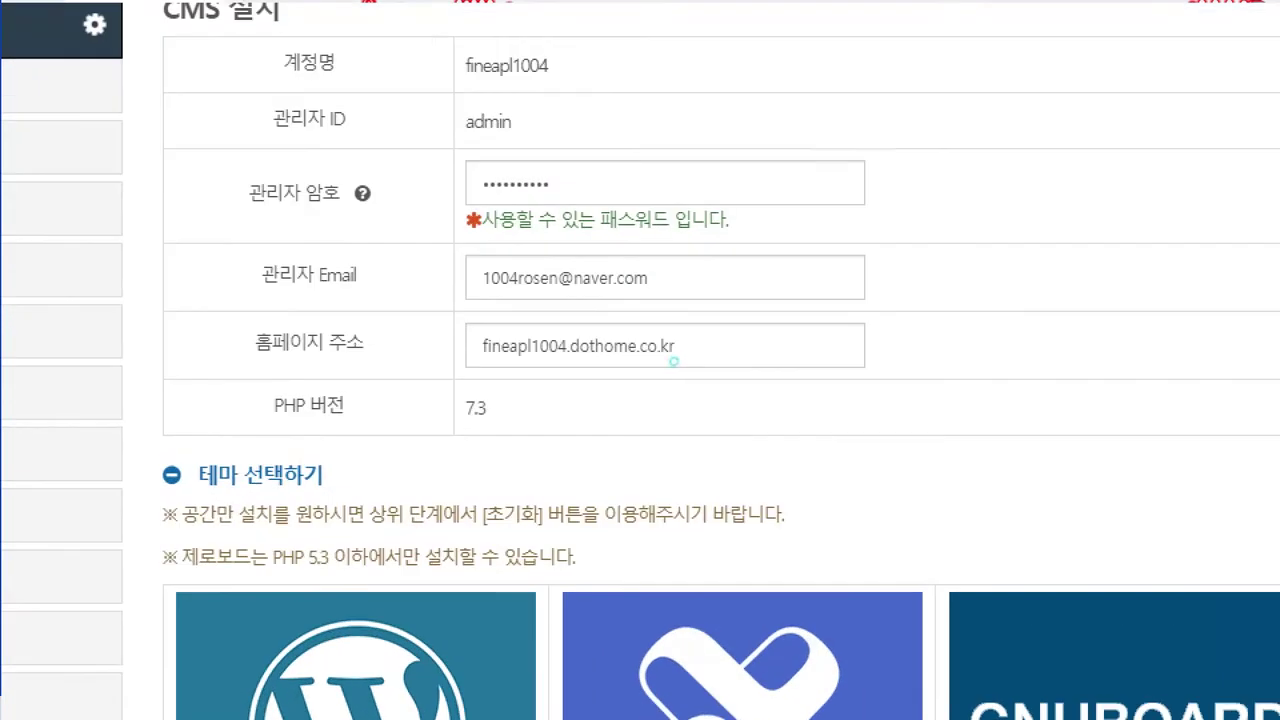
pyautogui.moveTo(443, 366); pyautogui.dragTo(660, 364)
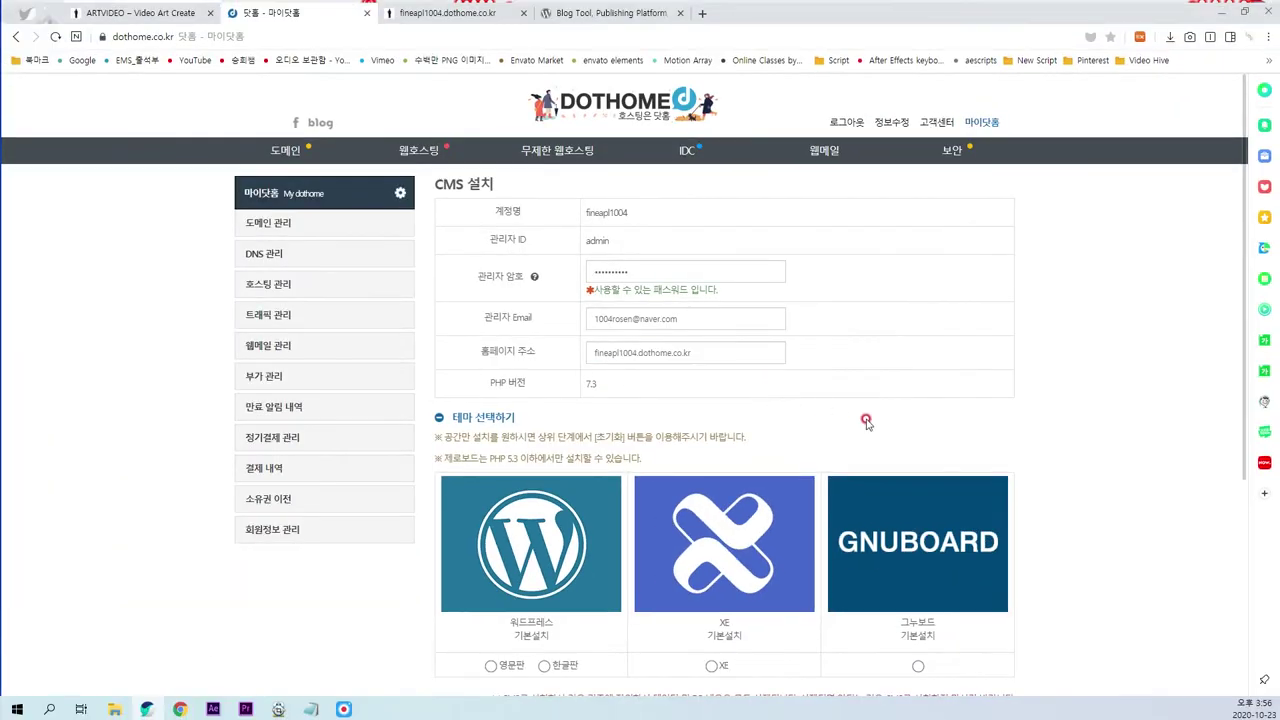
# Install WordPress 한글판 via the CMS installer and confirm the installation
pyautogui.scroll(-2, 565, 575)
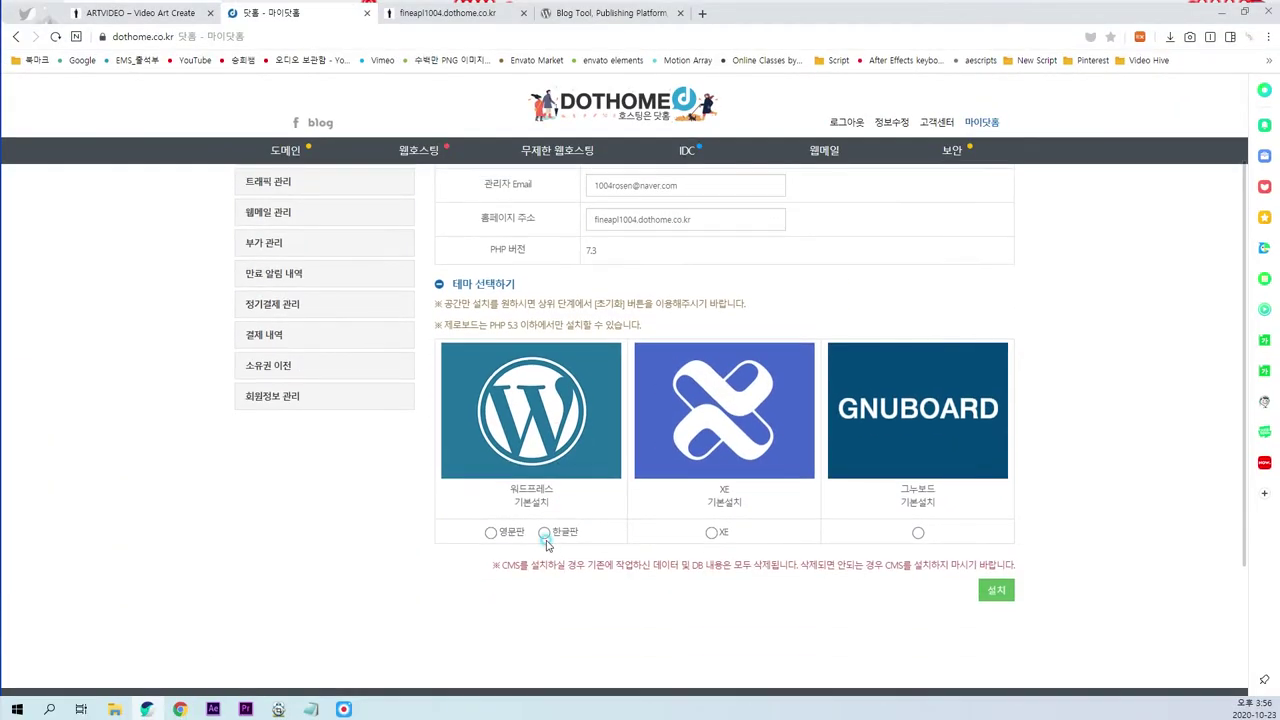
pyautogui.click(544, 534)
pyautogui.click(994, 591)
pyautogui.click(597, 143)
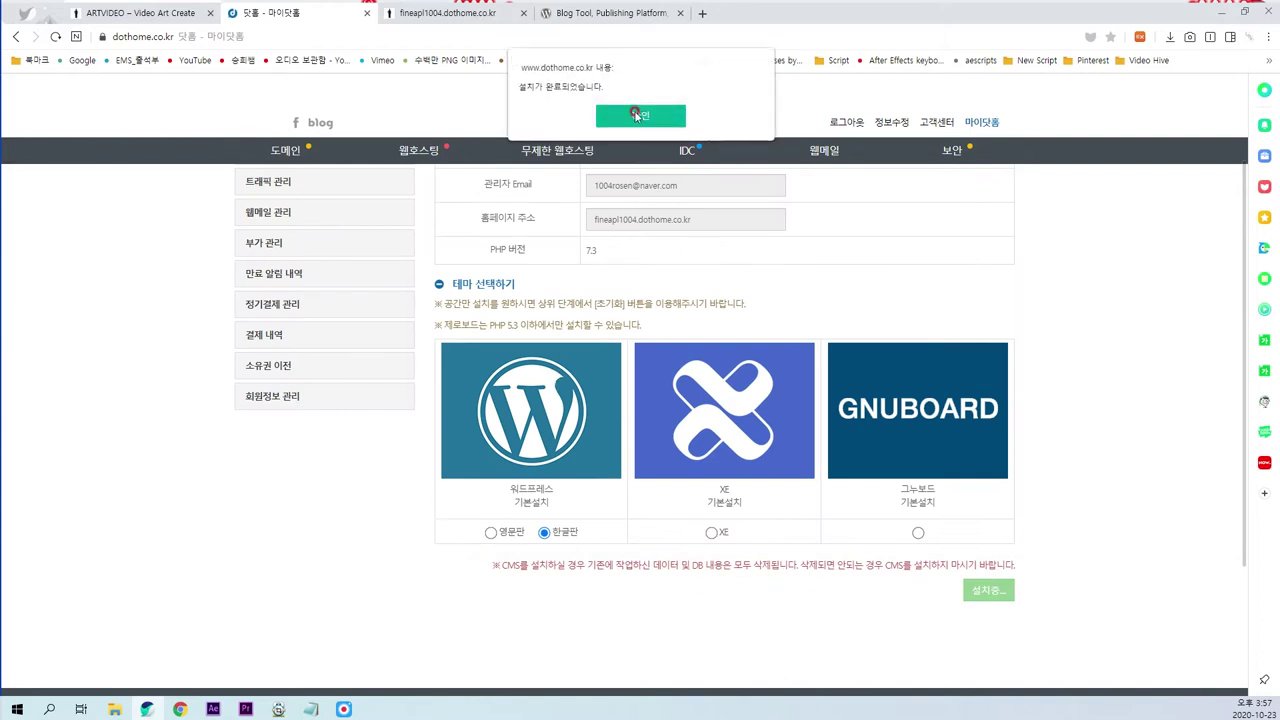
pyautogui.click(713, 112)
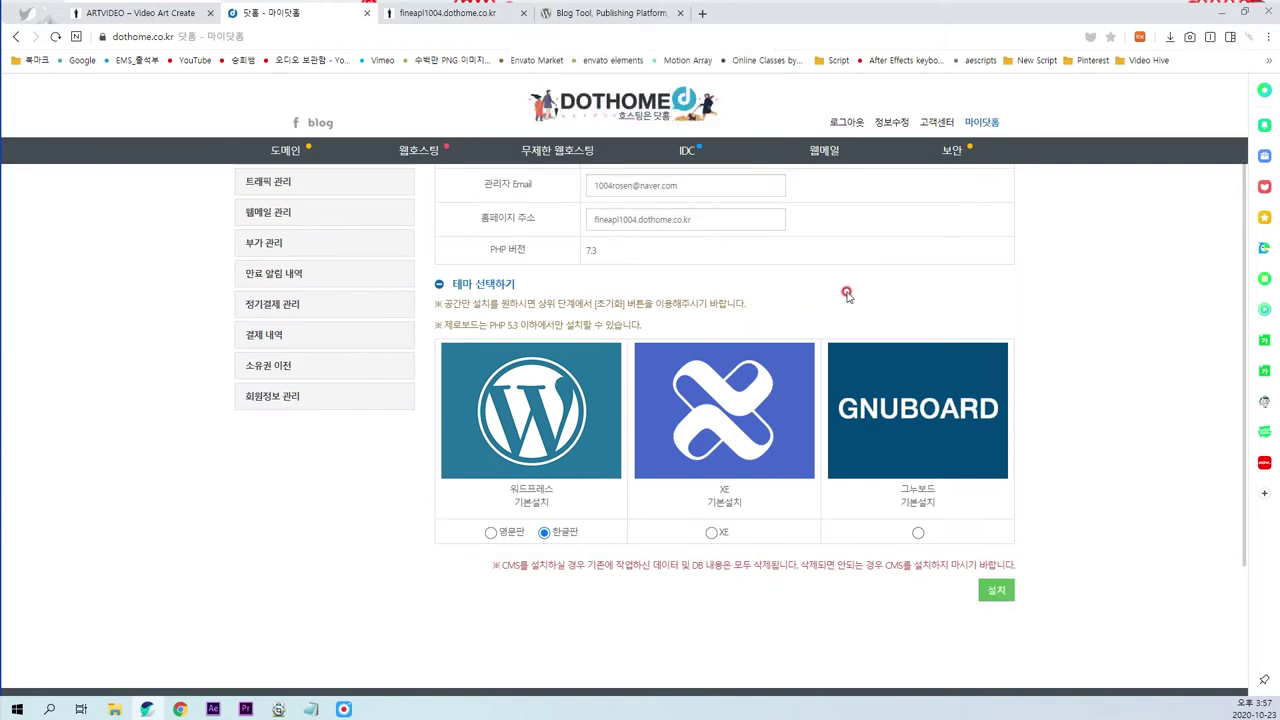
pyautogui.click(472, 18)
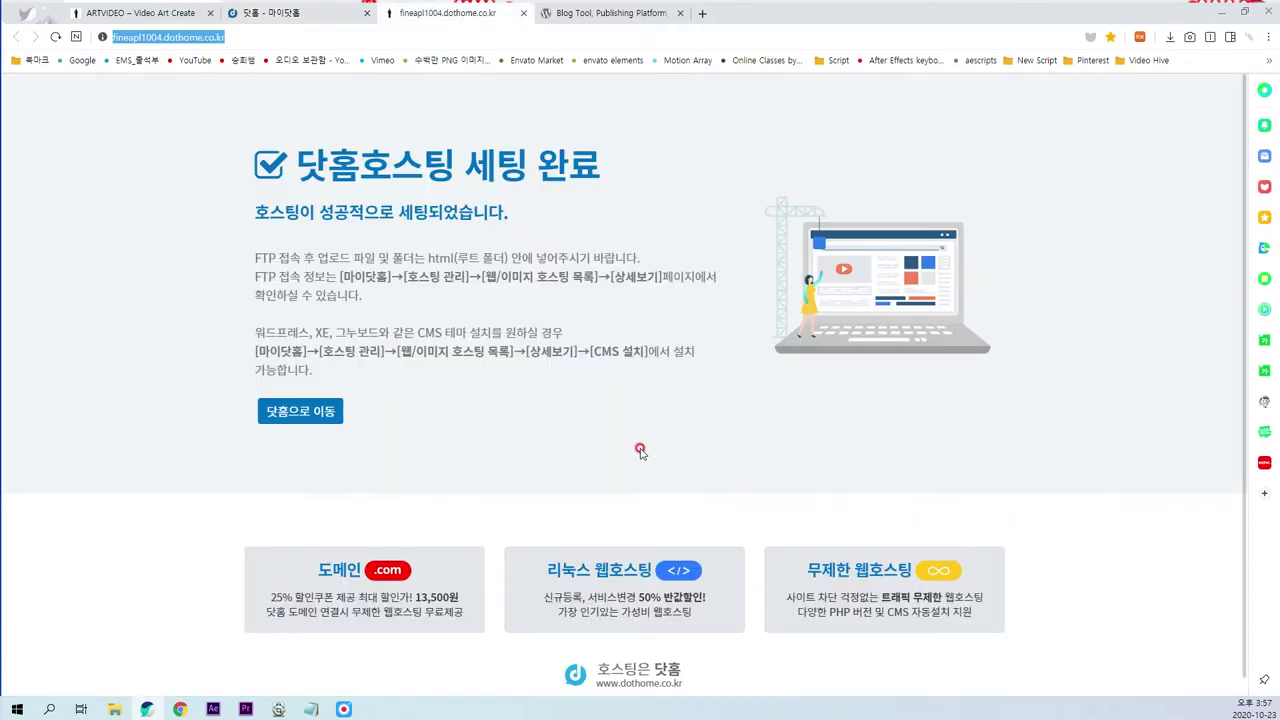
# Reload the hosted site to show WordPress wp5-krcore, then return to the My Dothome tab
pyautogui.hotkey('ctrl', 'v')
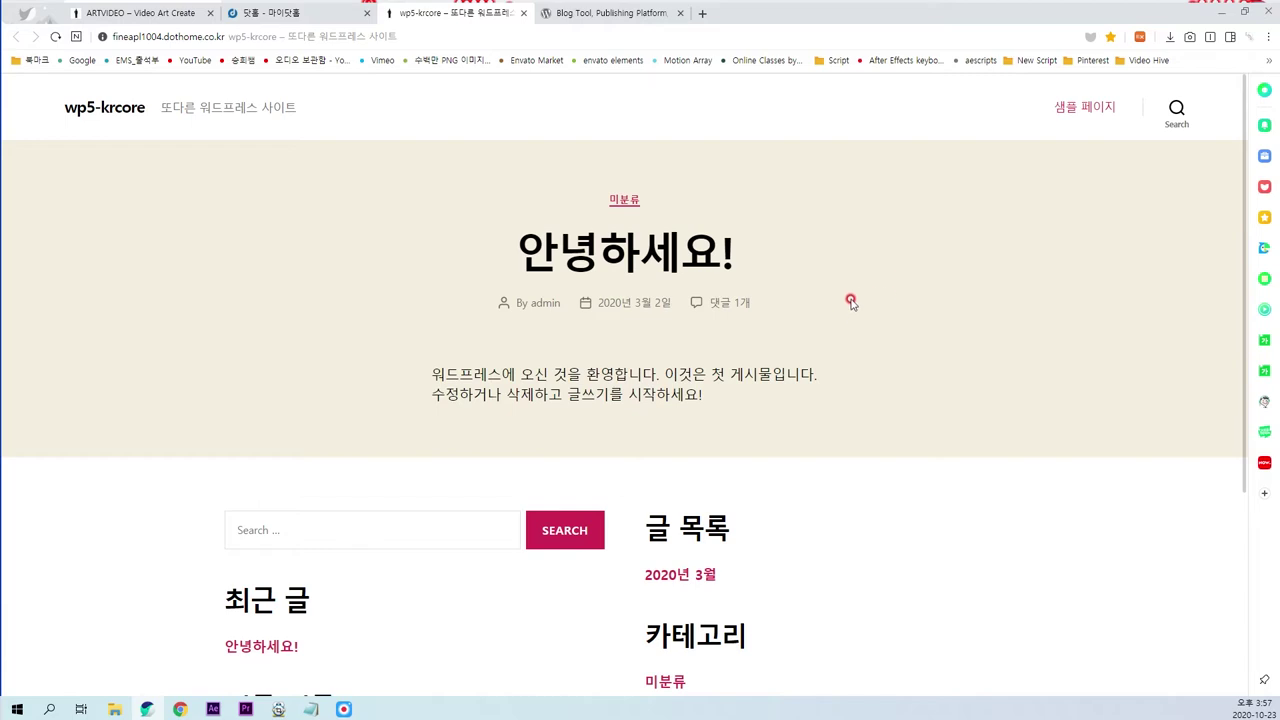
pyautogui.click(270, 13)
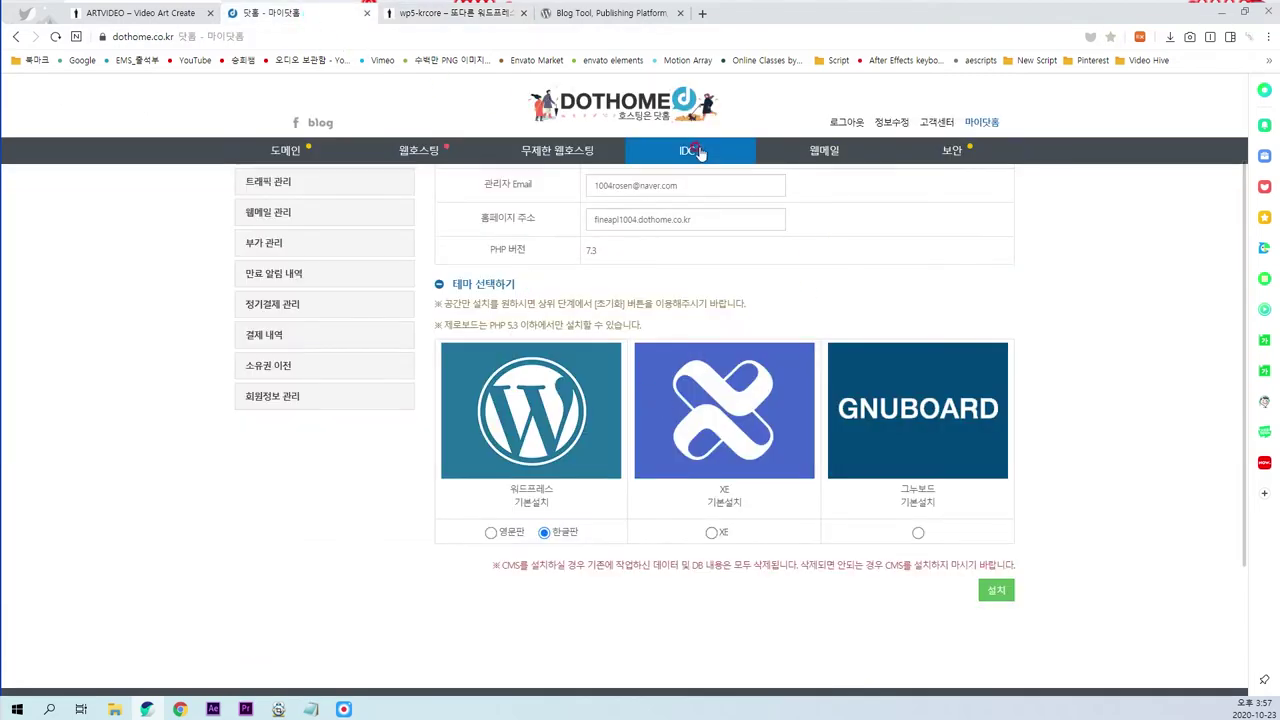
# Reset the free hosting account through the 초기화 add-on service and confirm the reset
pyautogui.moveTo(388, 165)
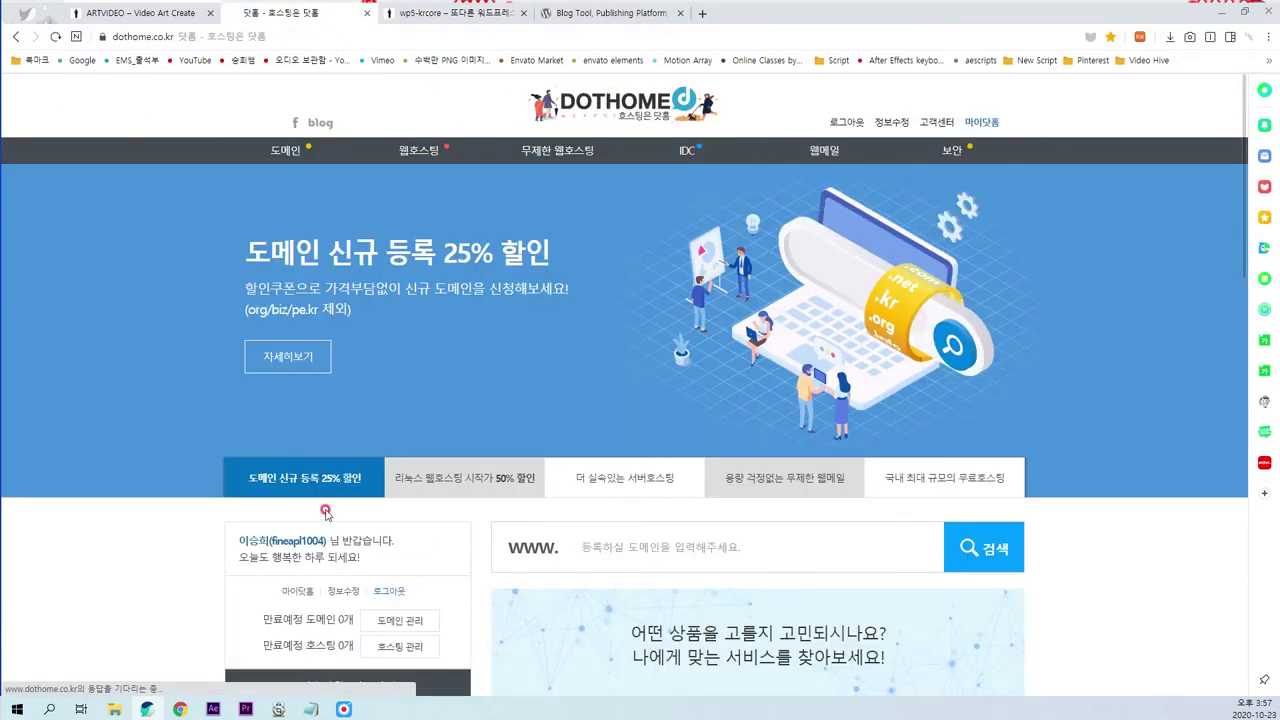
pyautogui.click(390, 646)
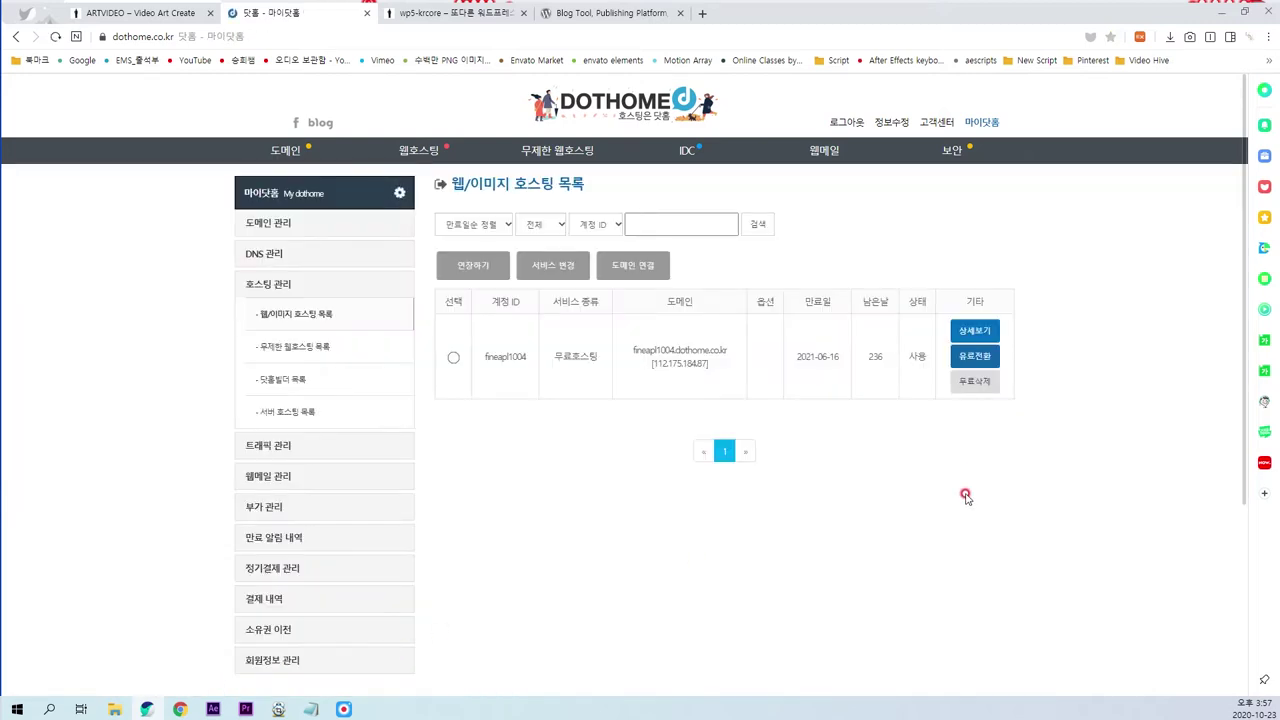
pyautogui.click(978, 334)
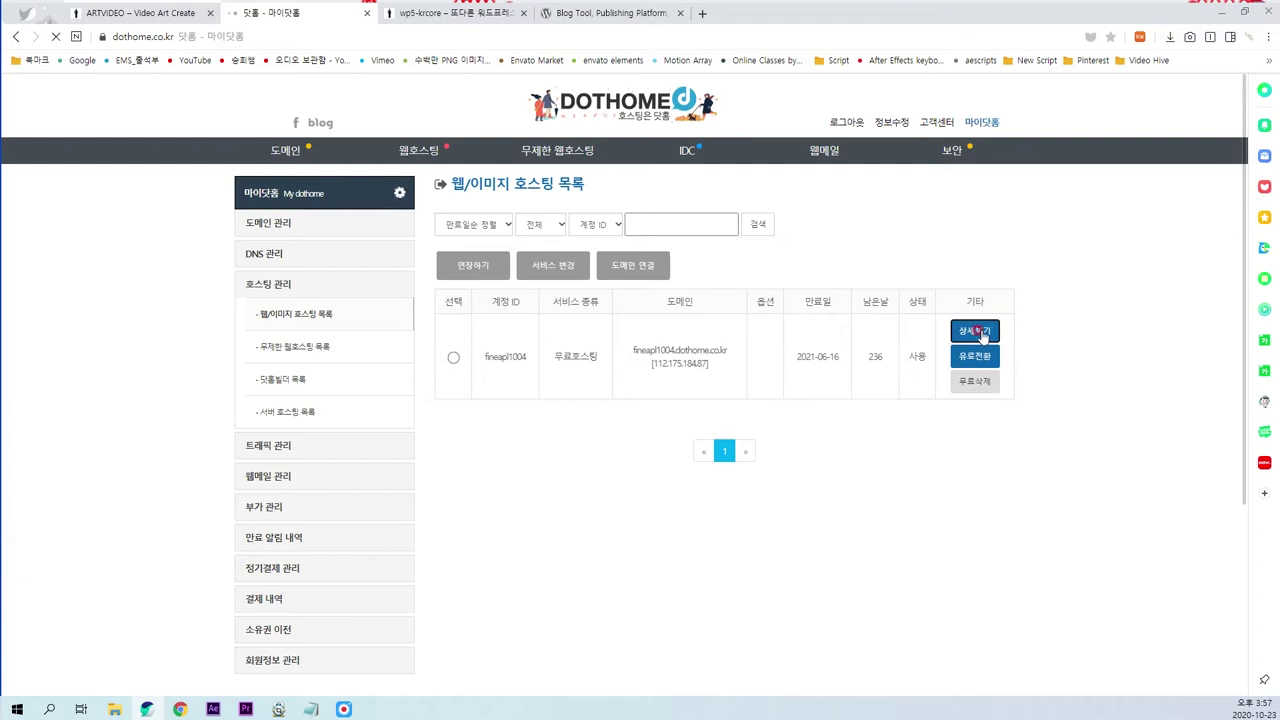
pyautogui.scroll(-3, 1090, 470)
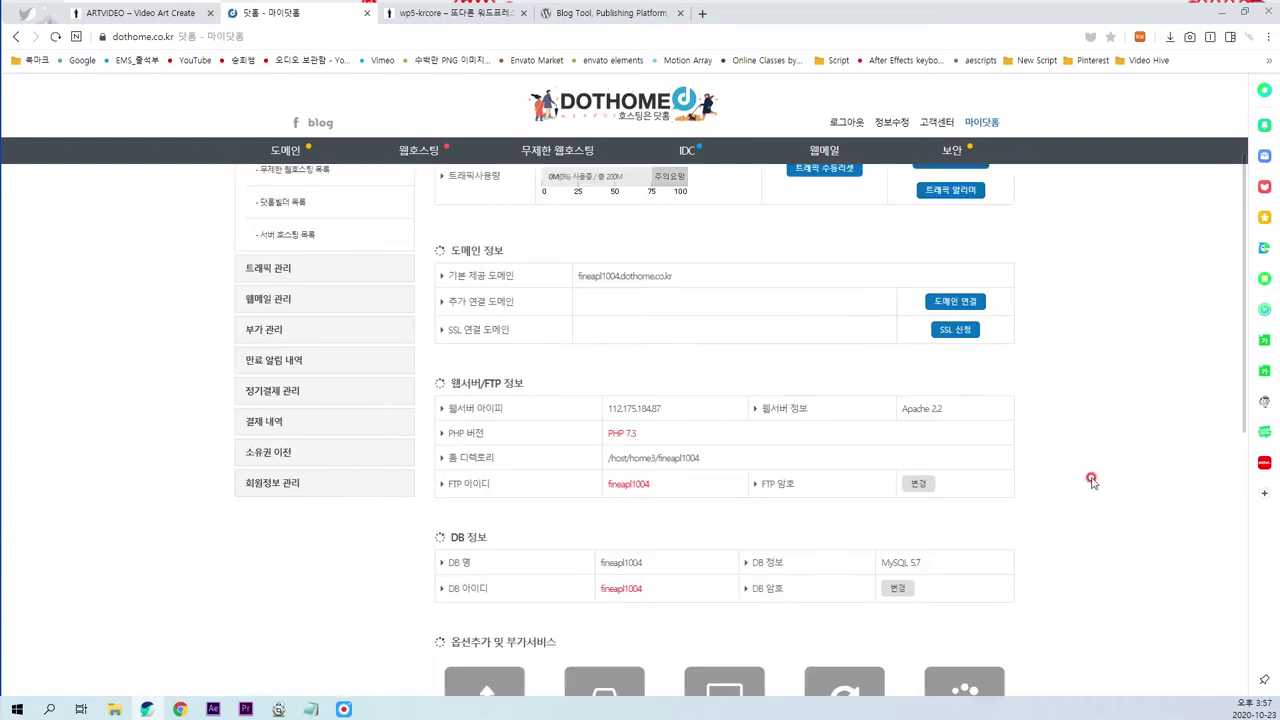
pyautogui.click(835, 622)
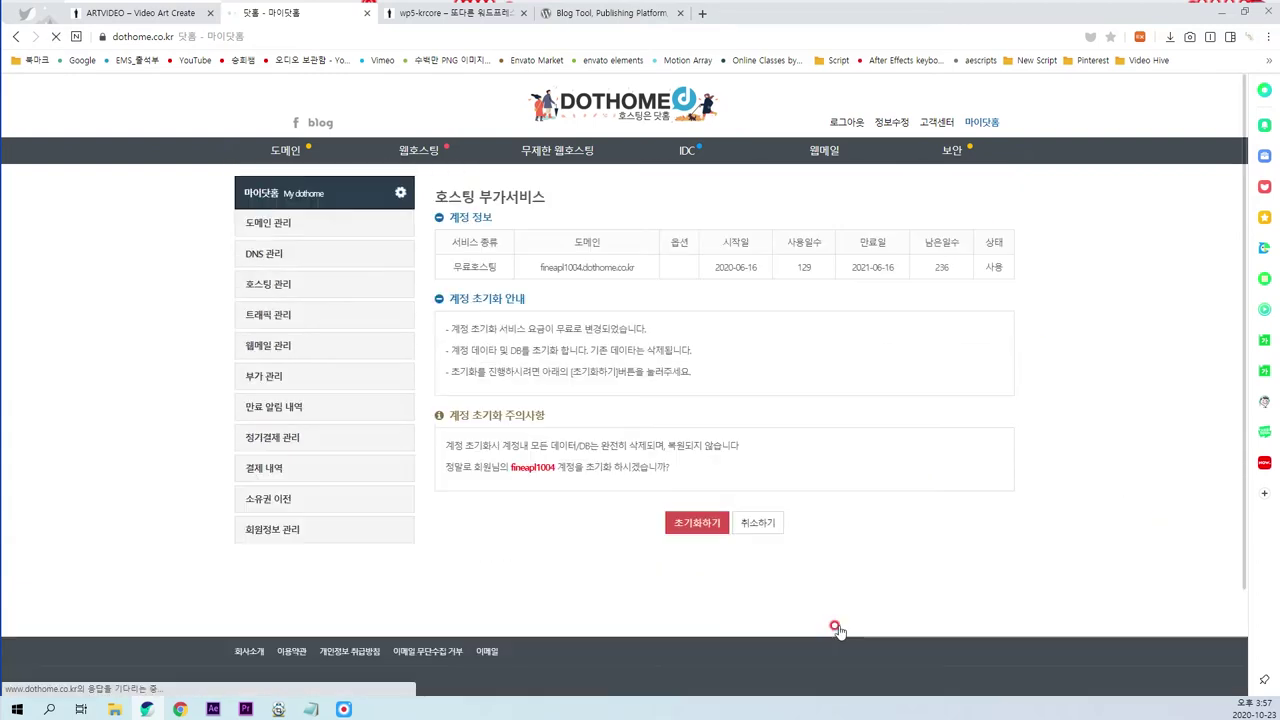
pyautogui.click(697, 522)
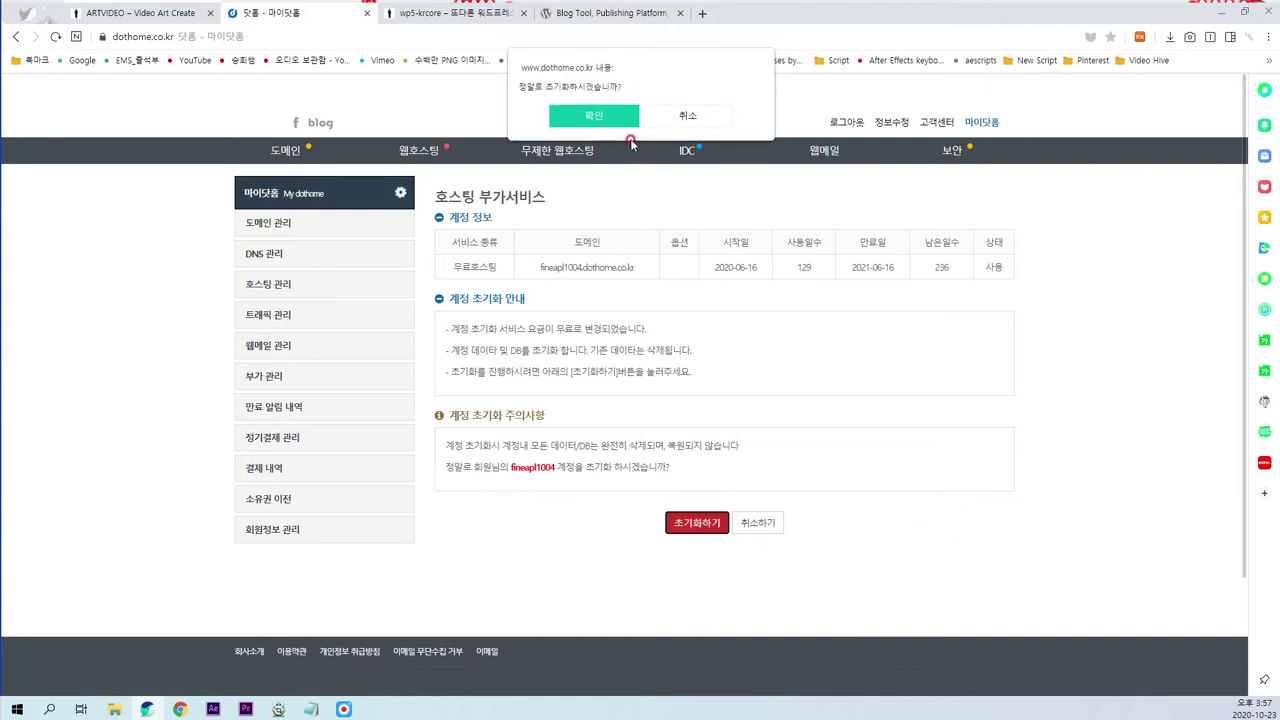
pyautogui.click(600, 116)
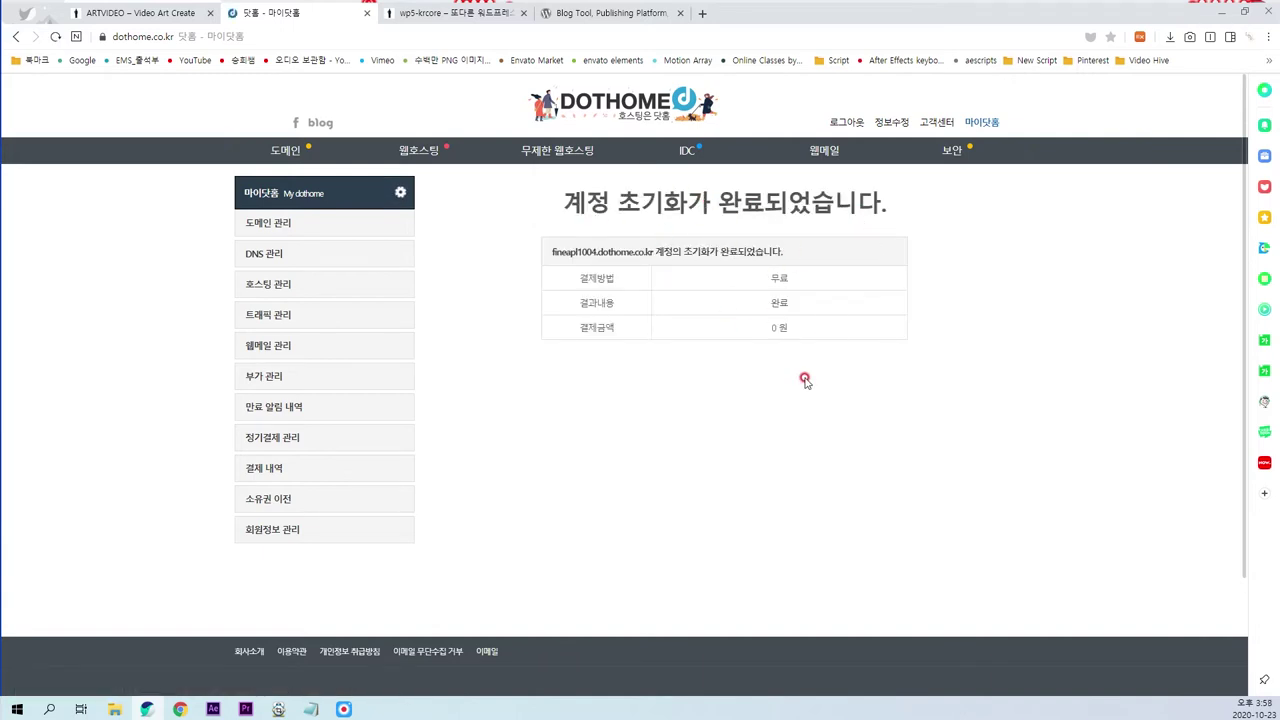
pyautogui.click(470, 17)
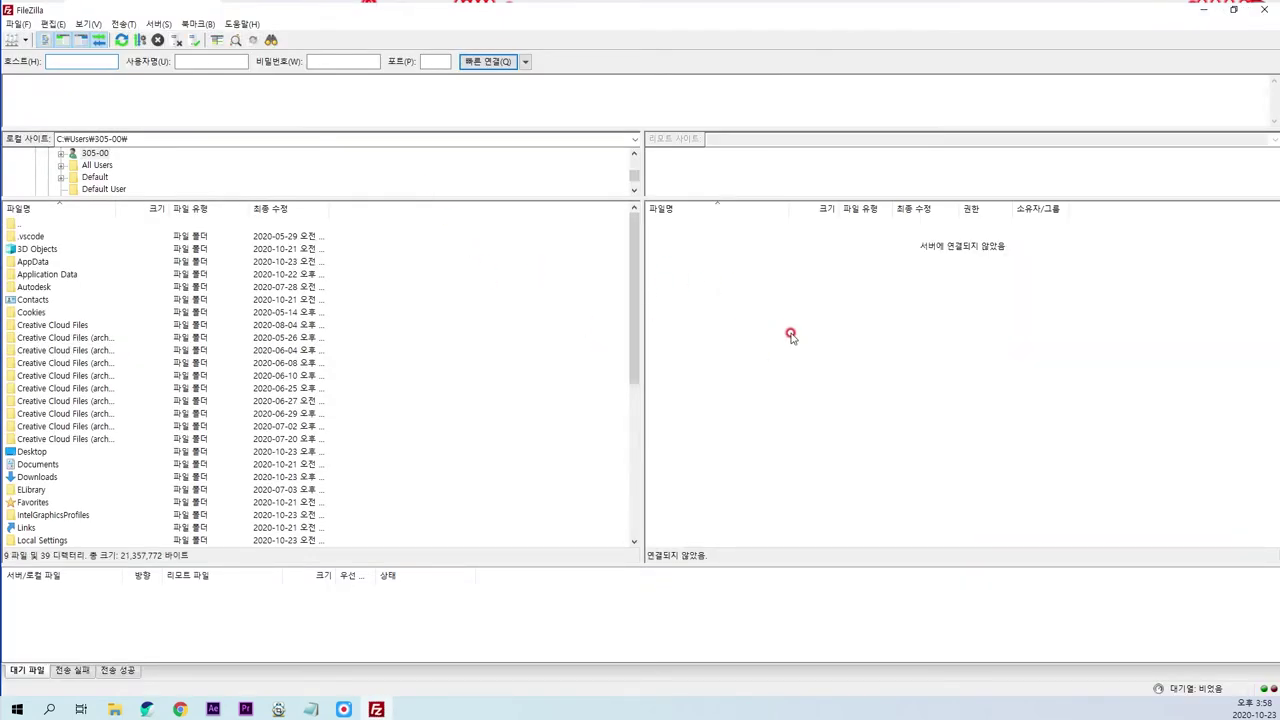
# Open FileZilla's Site Manager and select the saved Dothome site entry
pyautogui.click(14, 40)
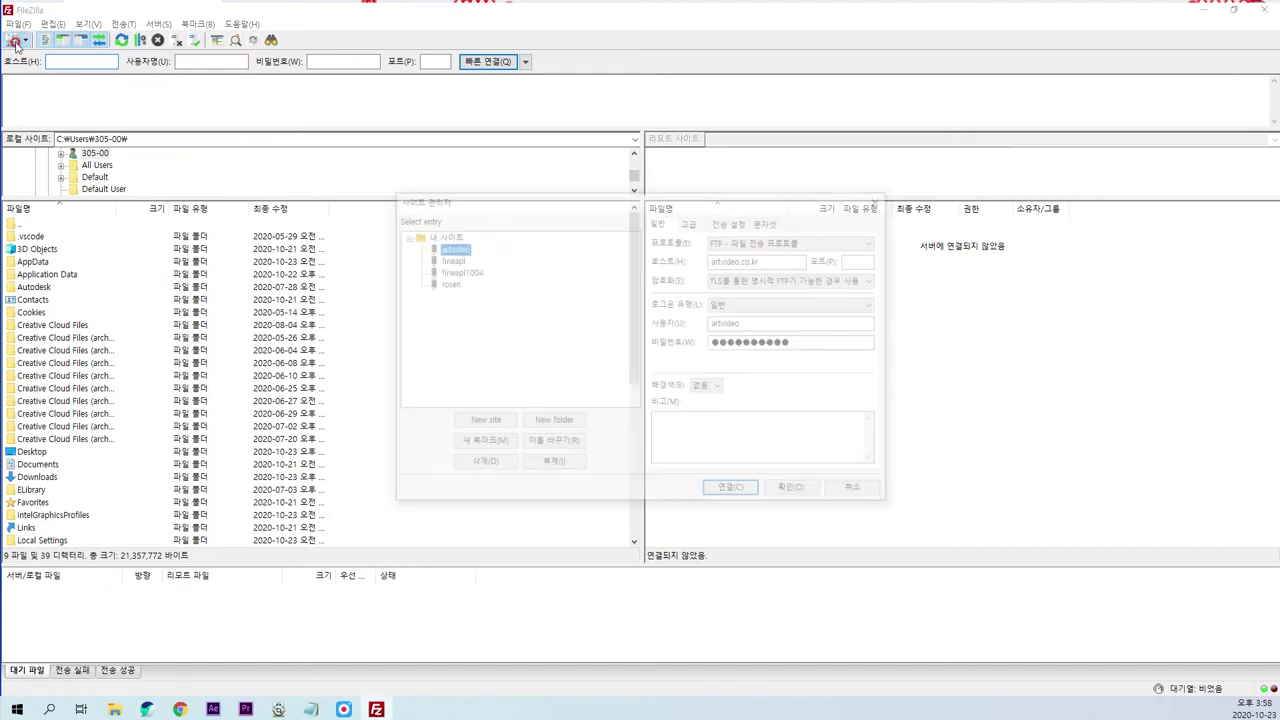
pyautogui.moveTo(486, 197); pyautogui.dragTo(485, 190)
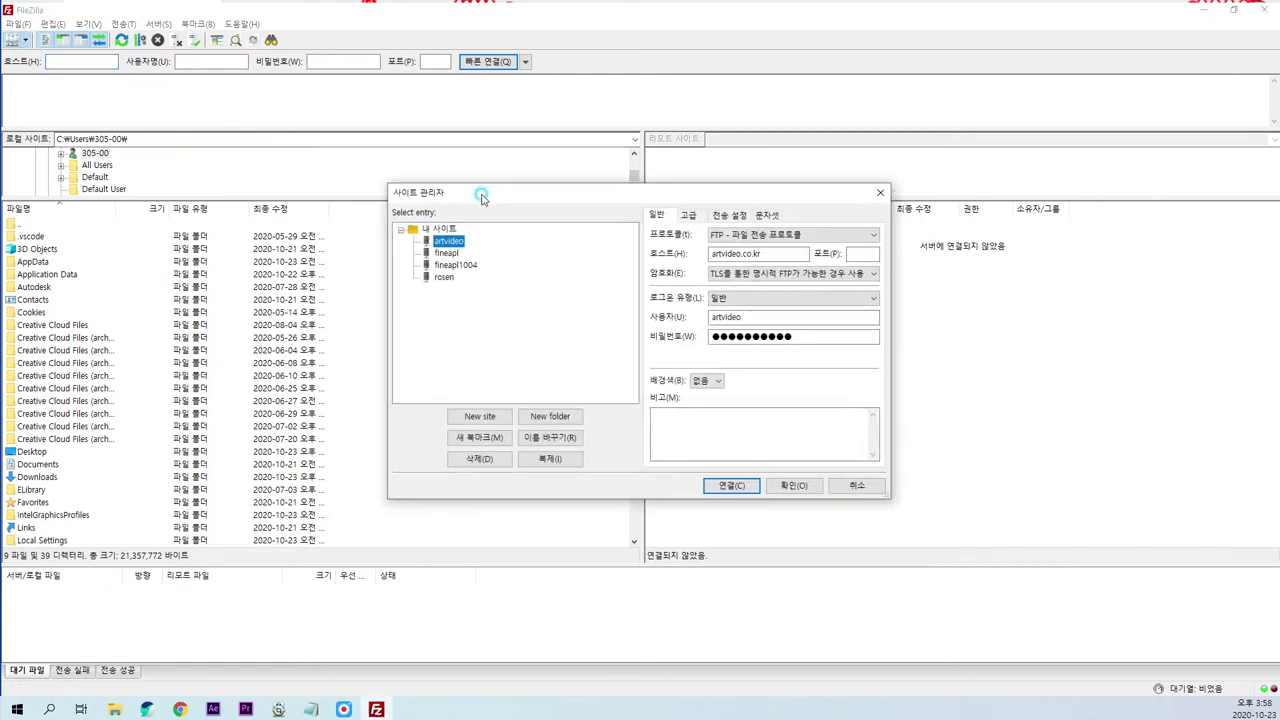
pyautogui.click(462, 265)
pyautogui.click(470, 262)
pyautogui.click(524, 287)
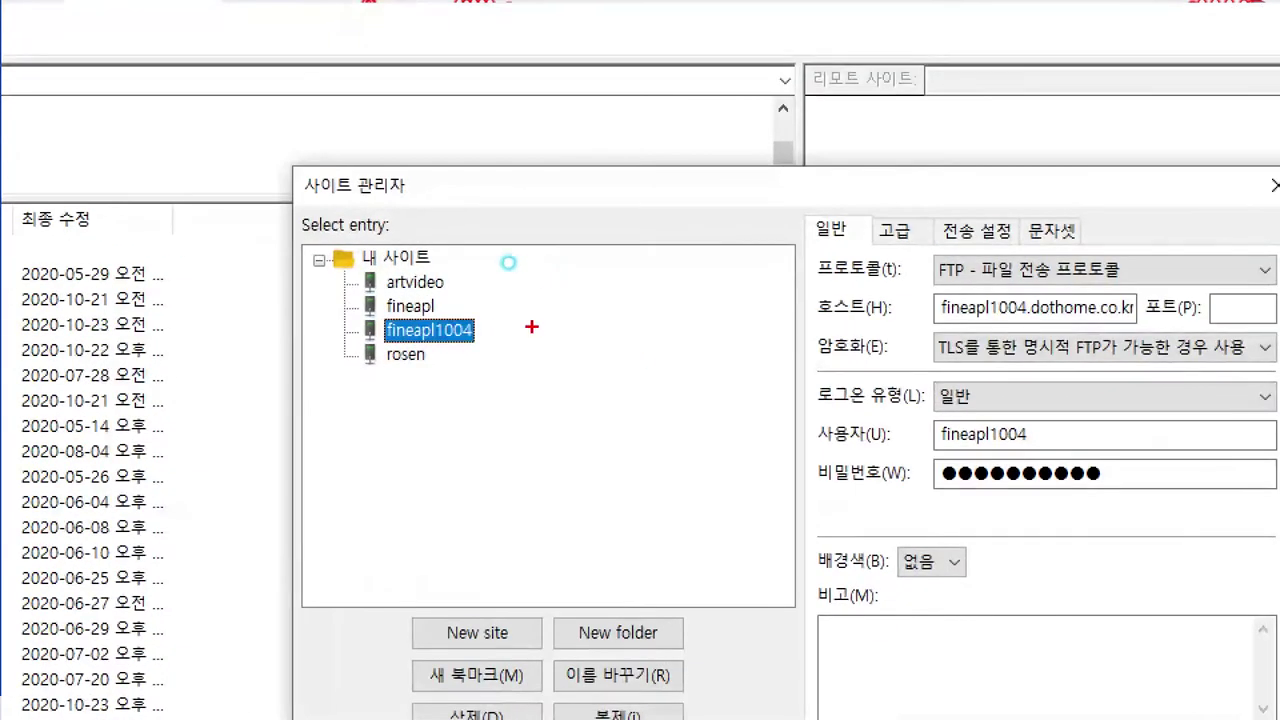
# Annotate the Dothome entry's FTP protocol, host, normal logon type, user and password fields
pyautogui.moveTo(494, 343); pyautogui.dragTo(386, 343)
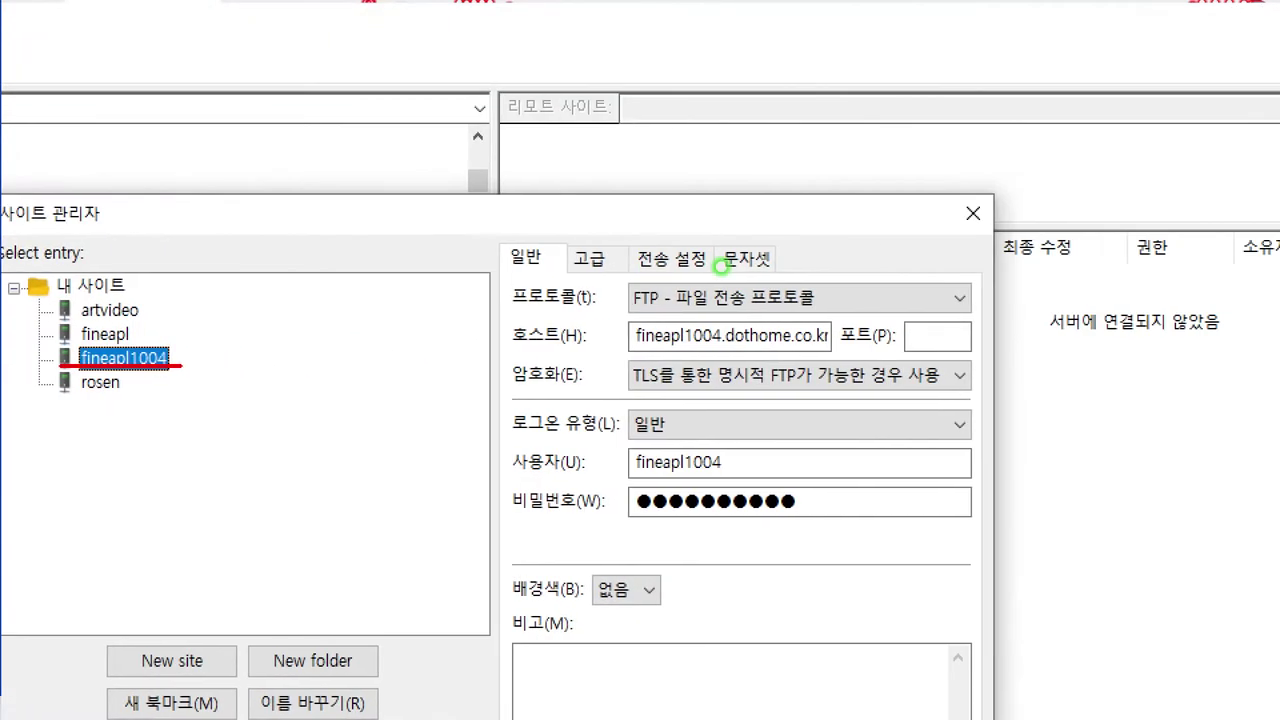
pyautogui.moveTo(657, 293); pyautogui.dragTo(668, 296)
pyautogui.moveTo(550, 321); pyautogui.dragTo(783, 330)
pyautogui.moveTo(798, 262); pyautogui.dragTo(700, 257)
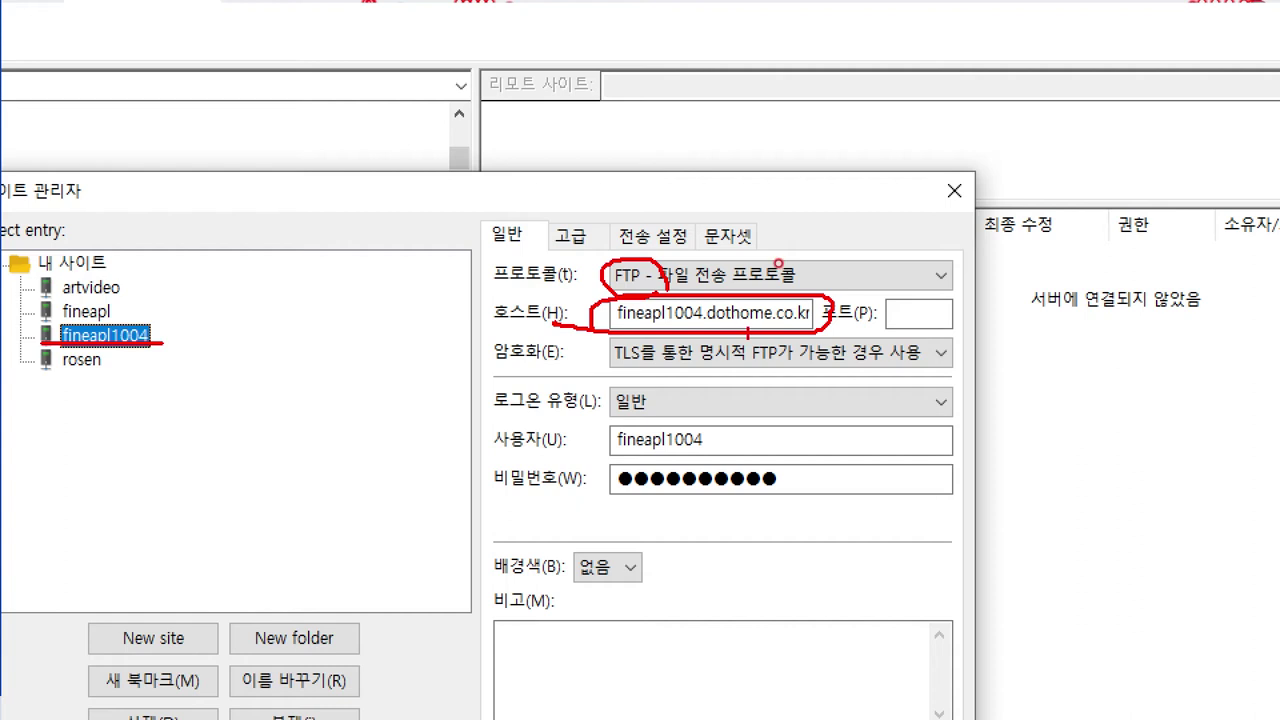
pyautogui.moveTo(668, 408); pyautogui.dragTo(662, 390)
pyautogui.moveTo(594, 453); pyautogui.dragTo(716, 456)
pyautogui.moveTo(768, 403)
pyautogui.mouseDown()
pyautogui.moveTo(722, 428)
pyautogui.moveTo(762, 430)
pyautogui.mouseUp()
pyautogui.moveTo(607, 507)
pyautogui.mouseDown()
pyautogui.moveTo(771, 509)
pyautogui.moveTo(745, 542)
pyautogui.moveTo(770, 512)
pyautogui.mouseUp()
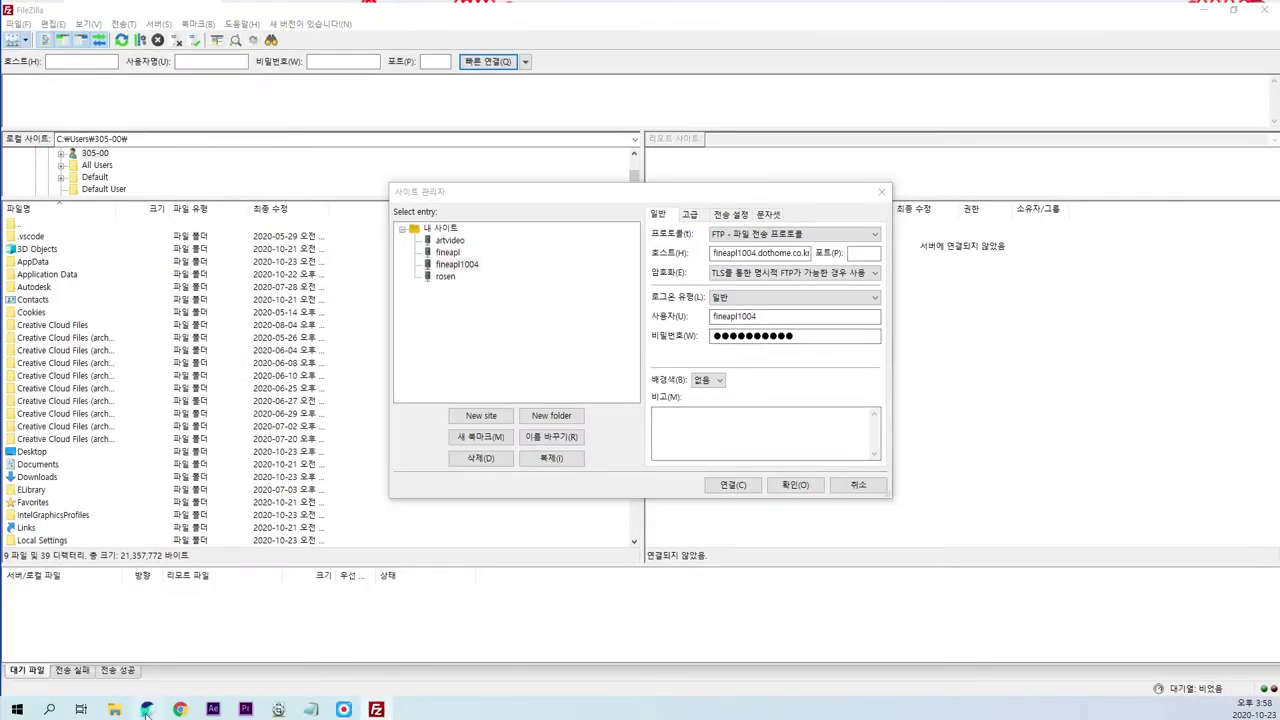
# In My Dothome, open the 웹호스팅 > 무료 호스팅 plan page and click 신청하기
pyautogui.click(148, 709)
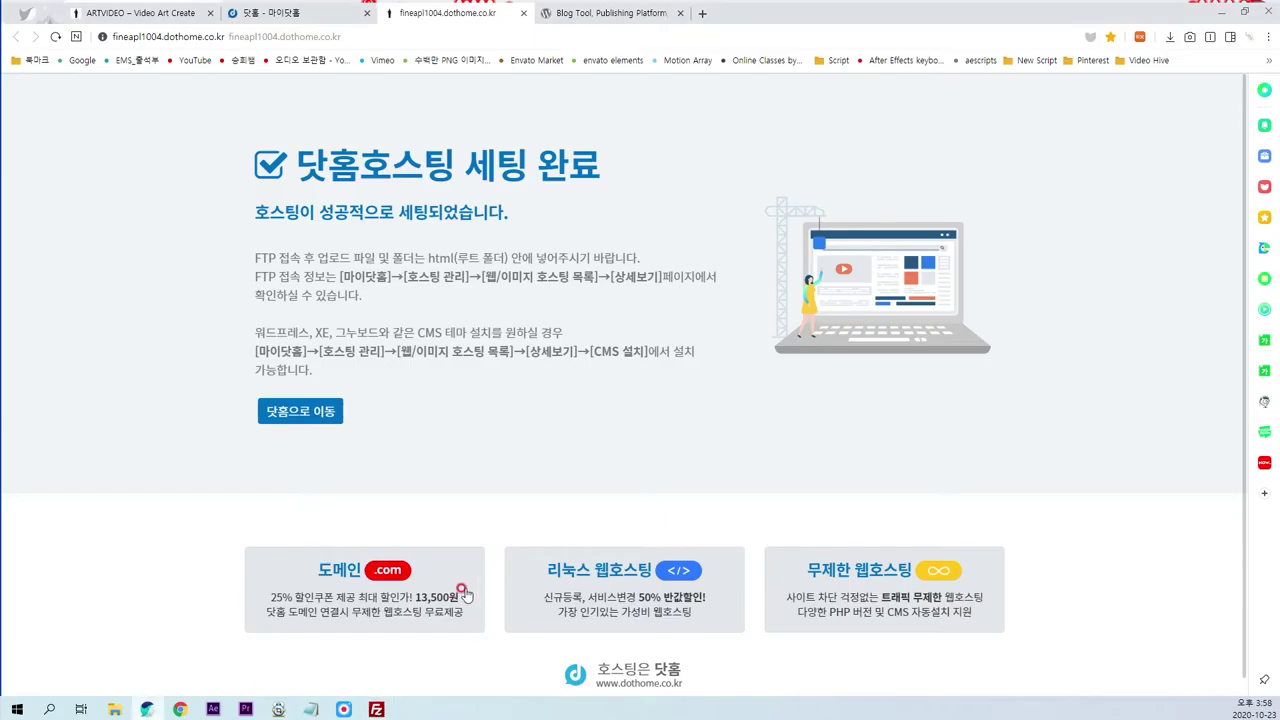
pyautogui.click(300, 14)
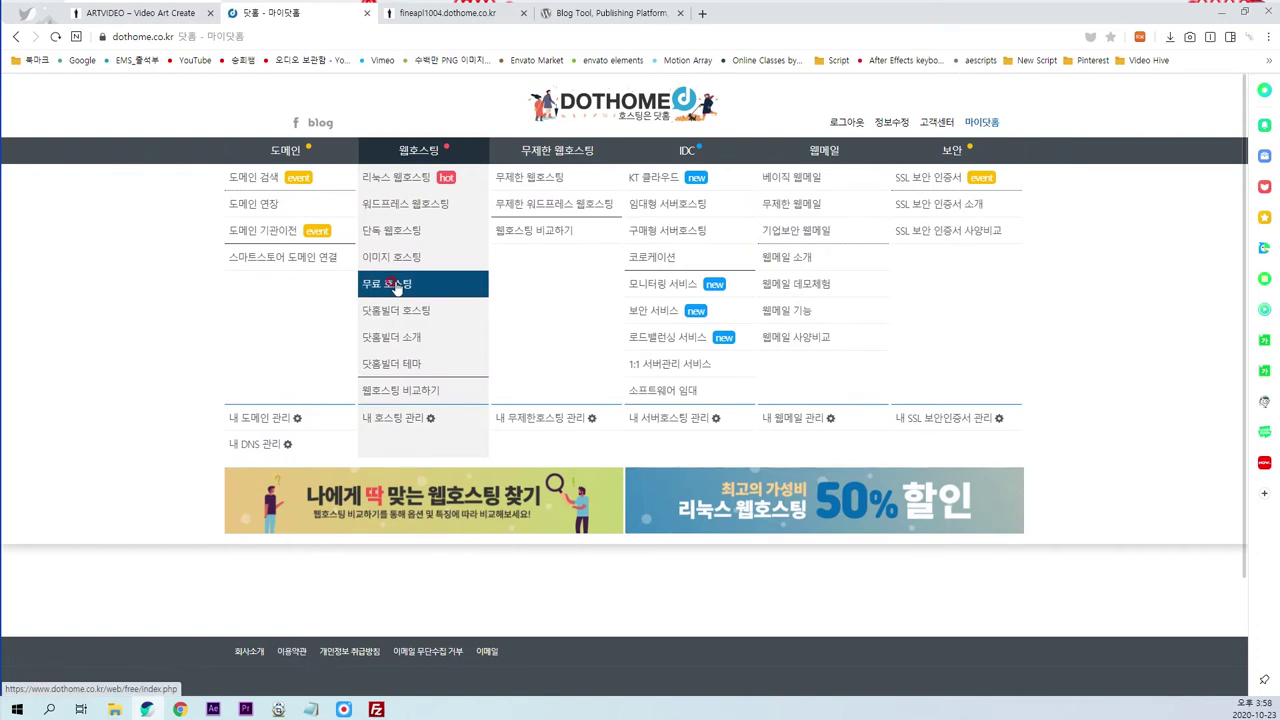
pyautogui.click(397, 287)
pyautogui.scroll(-2, 630, 560)
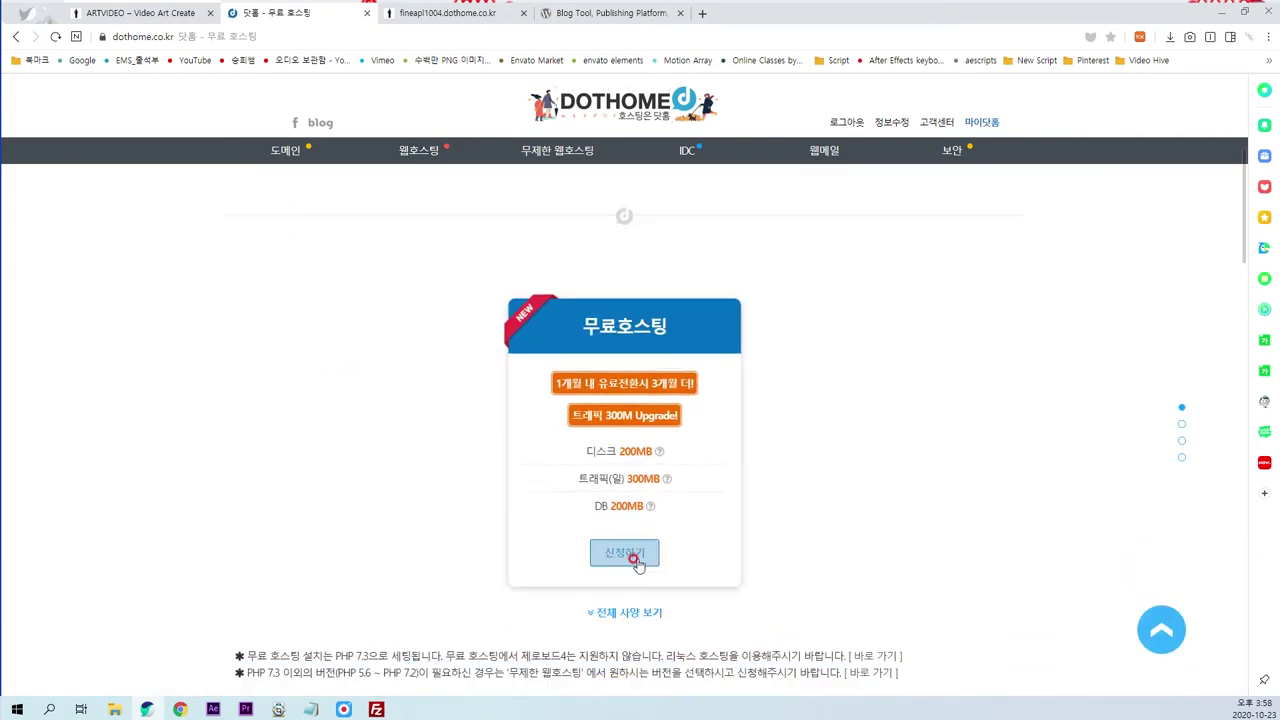
pyautogui.click(634, 560)
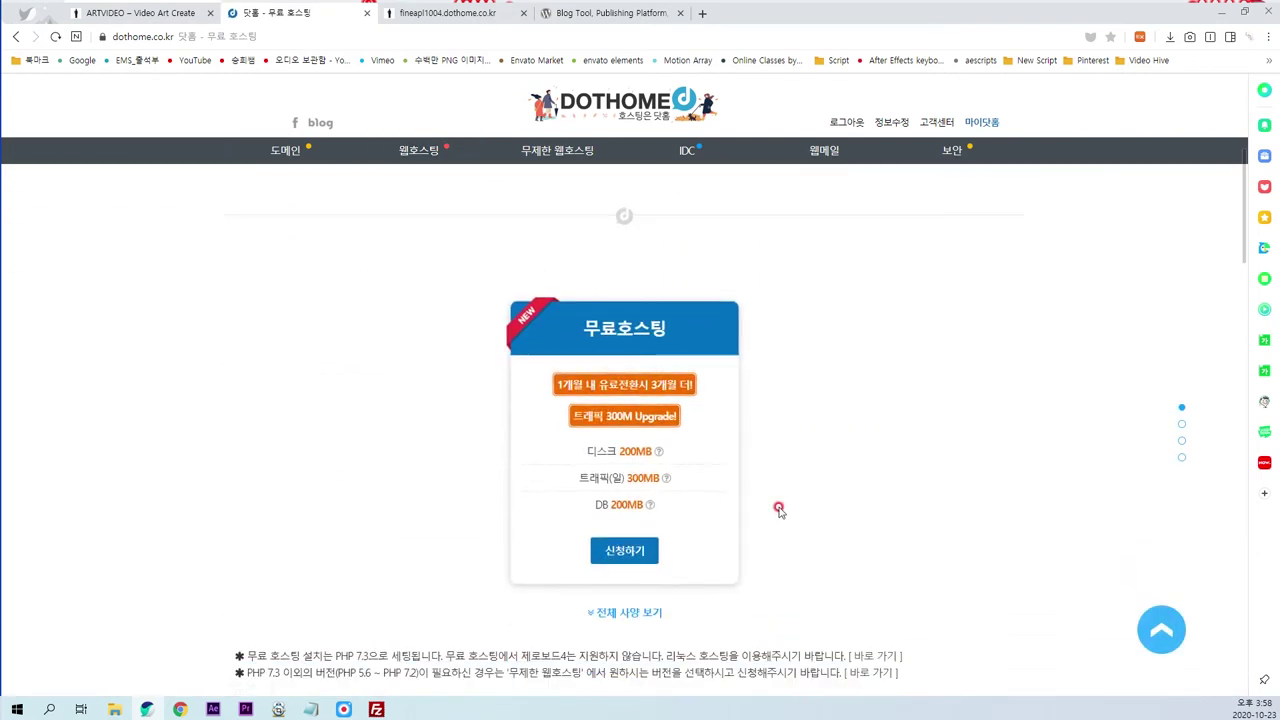
# Connect to the Dothome server over plain FTP and open the remote html folder
pyautogui.click(1221, 12)
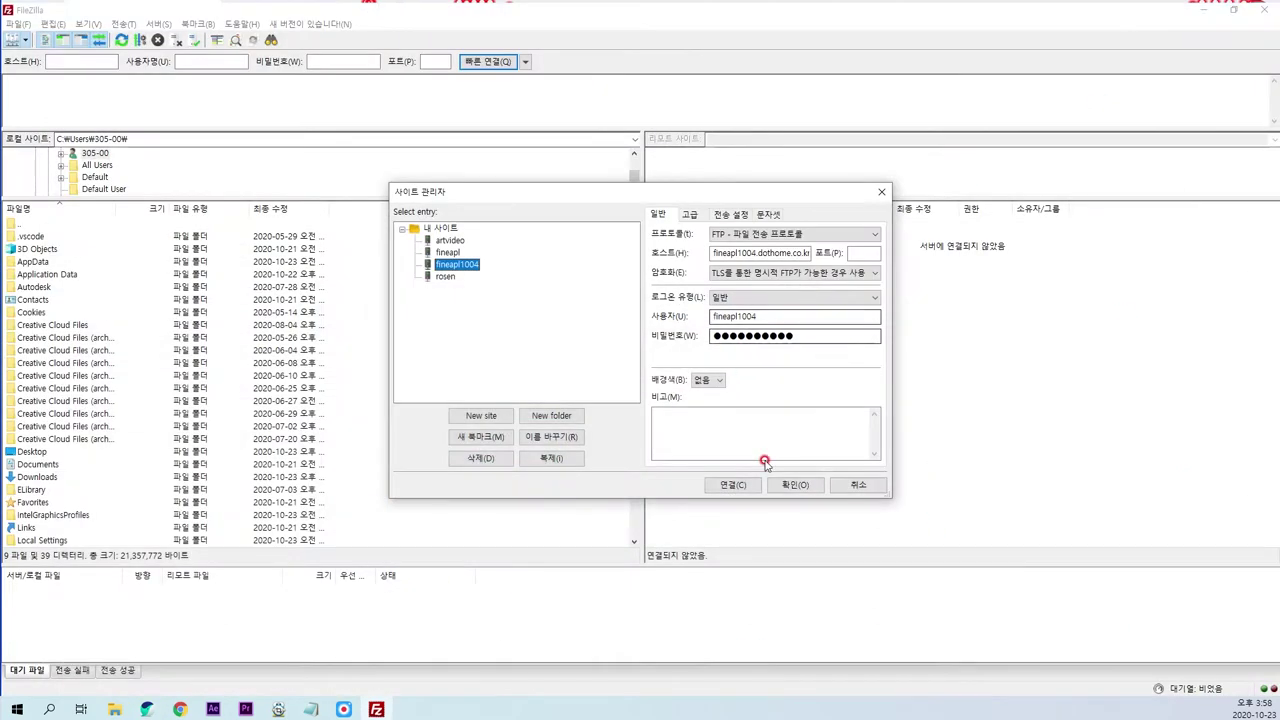
pyautogui.click(733, 485)
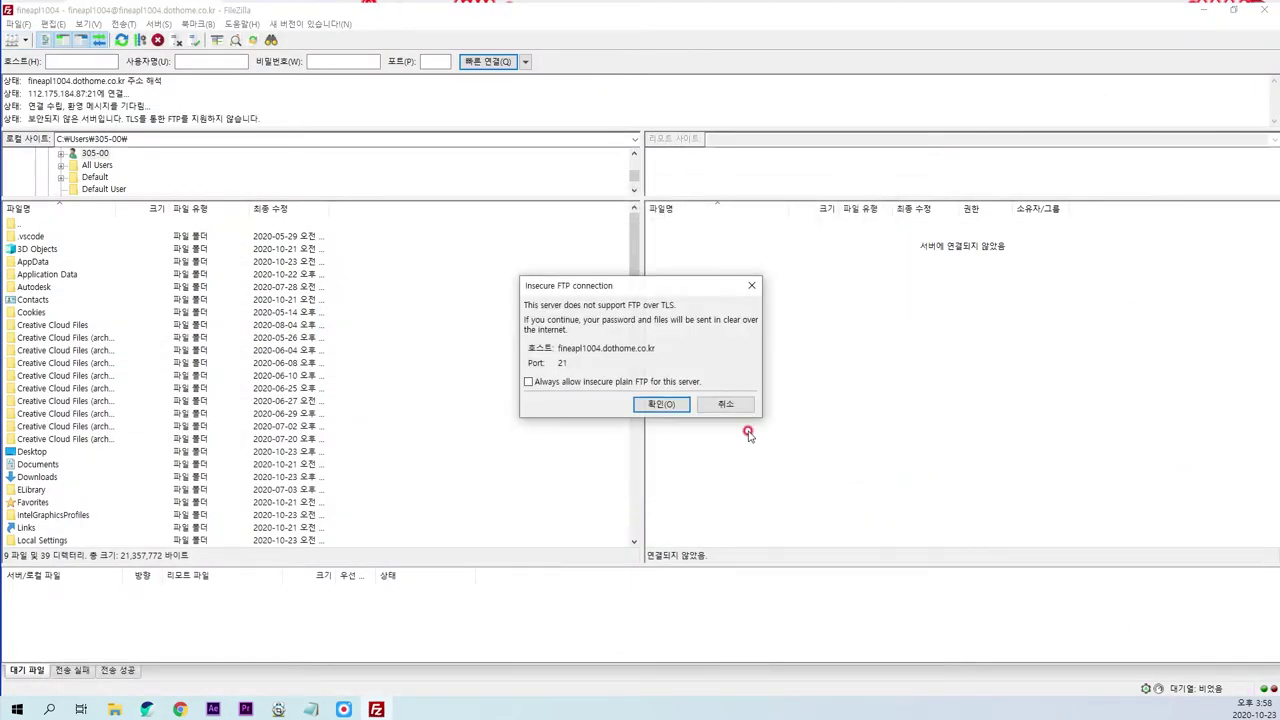
pyautogui.click(660, 406)
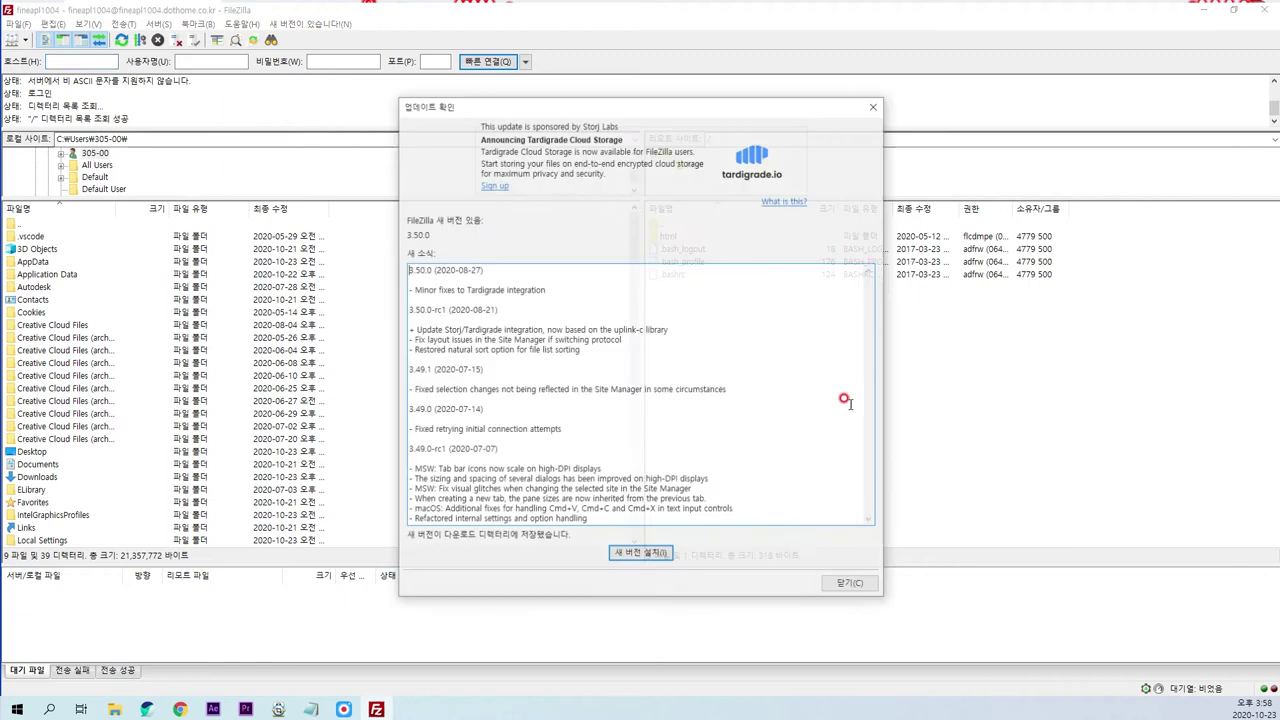
pyautogui.click(858, 586)
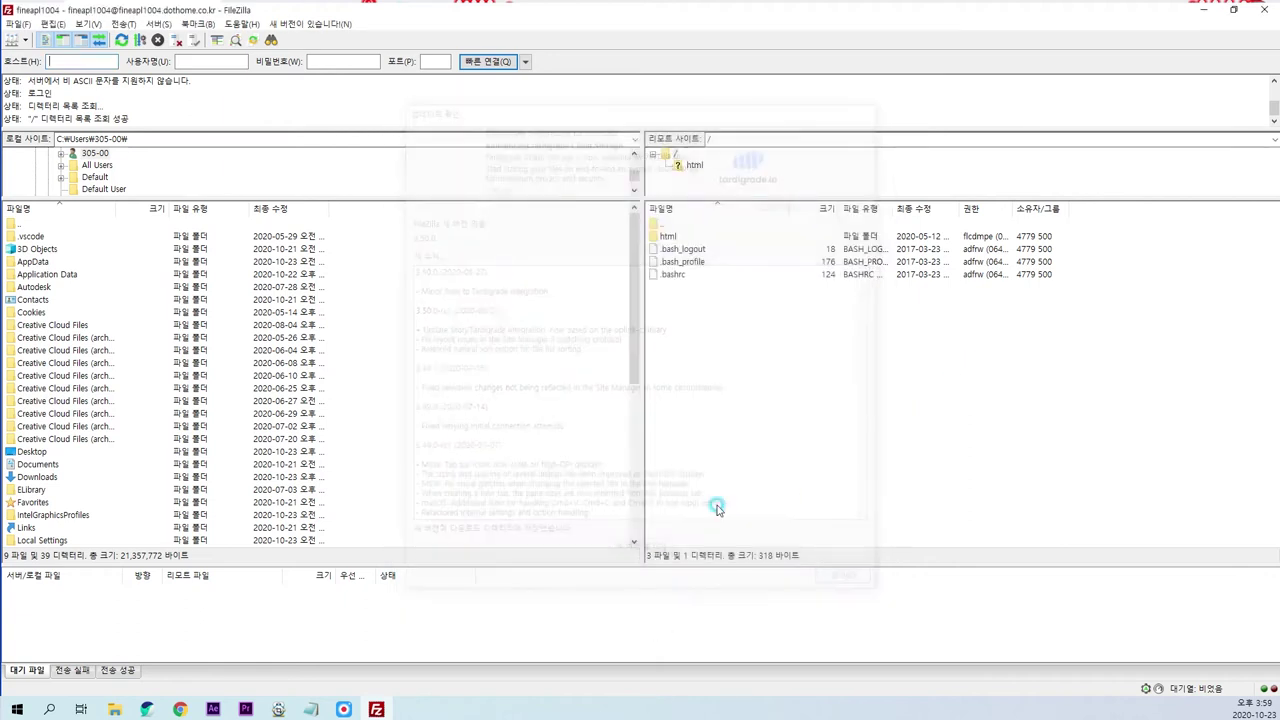
pyautogui.doubleClick(664, 237)
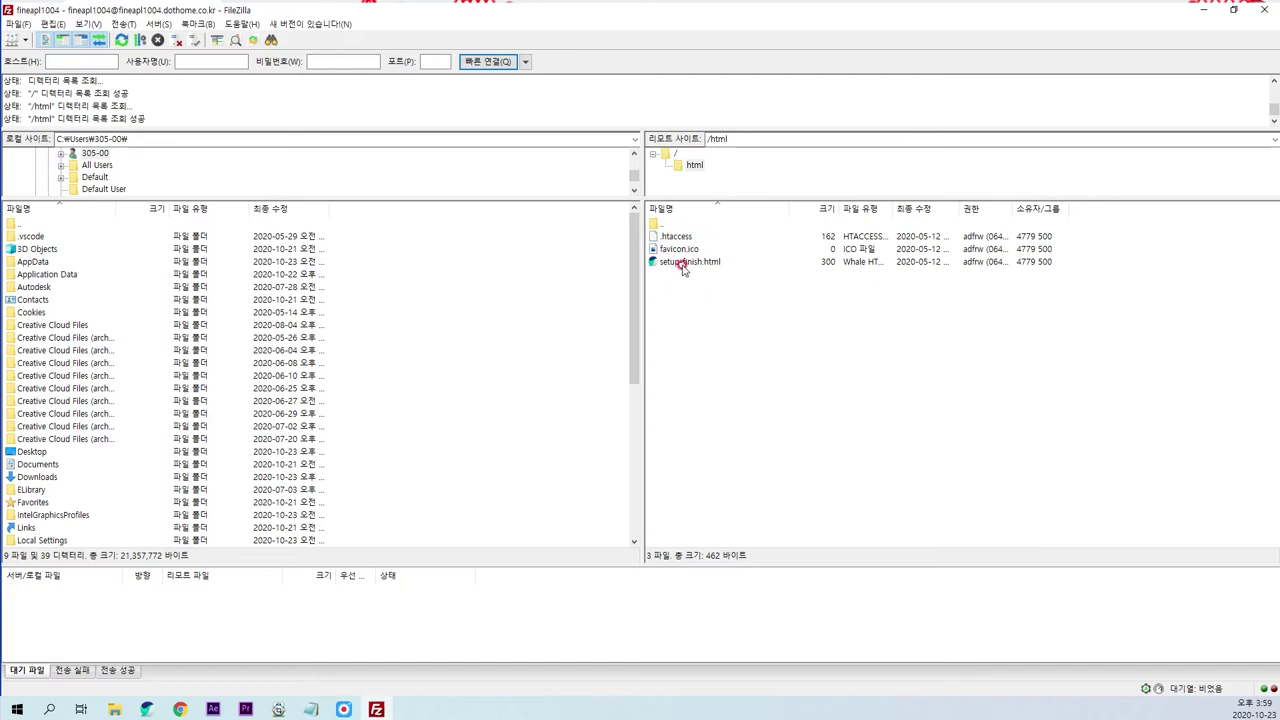
# Delete .htaccess, favicon.ico and setup-finish.html from the remote html folder
pyautogui.click(147, 709)
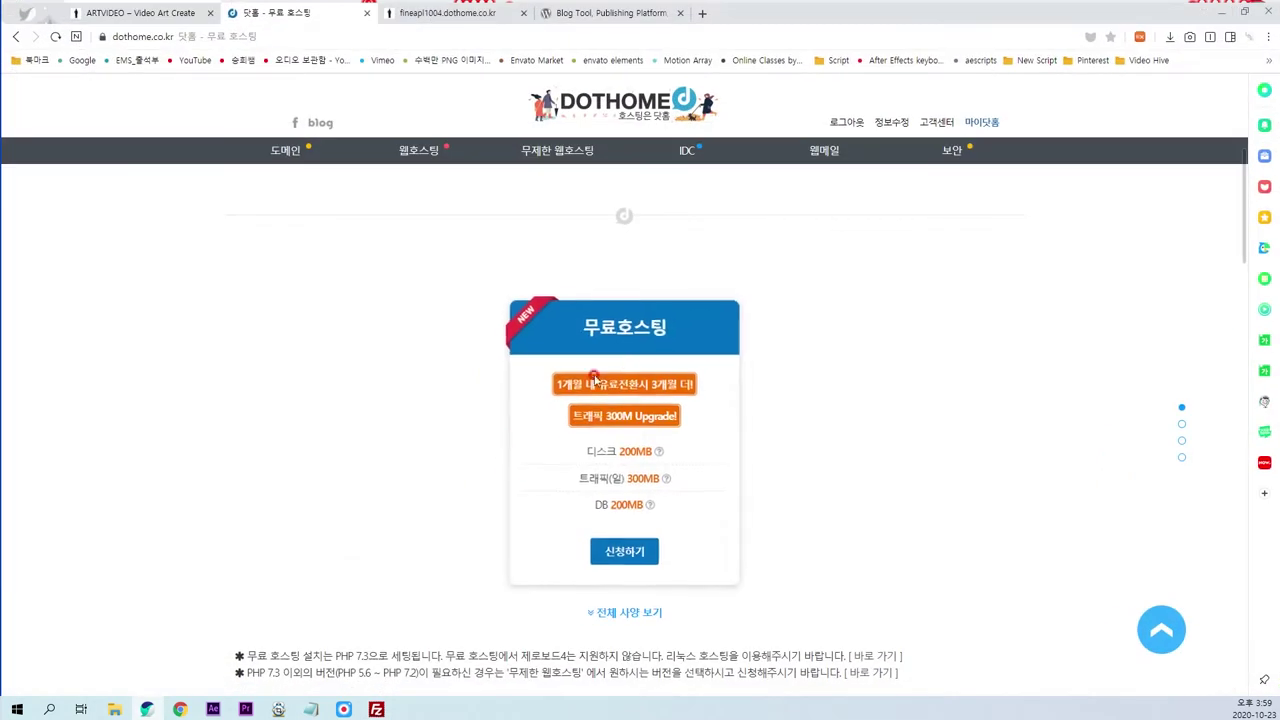
pyautogui.click(415, 18)
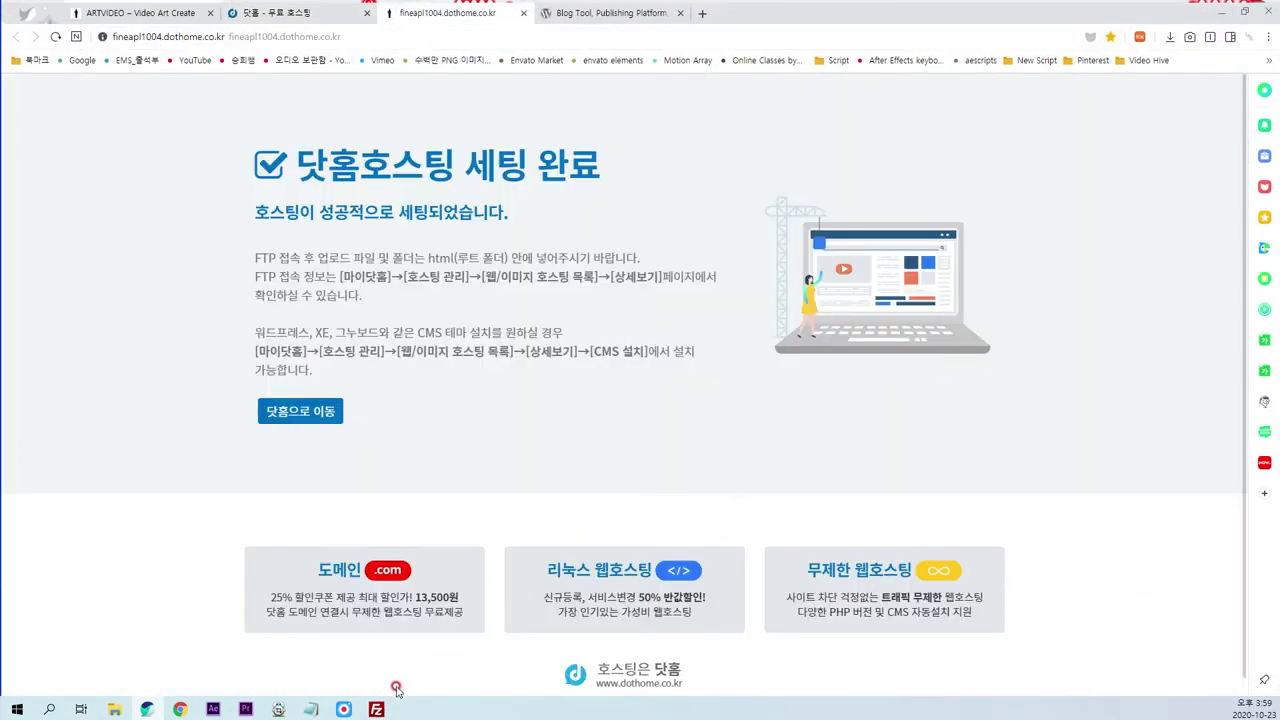
pyautogui.click(374, 710)
pyautogui.moveTo(745, 300); pyautogui.dragTo(676, 230)
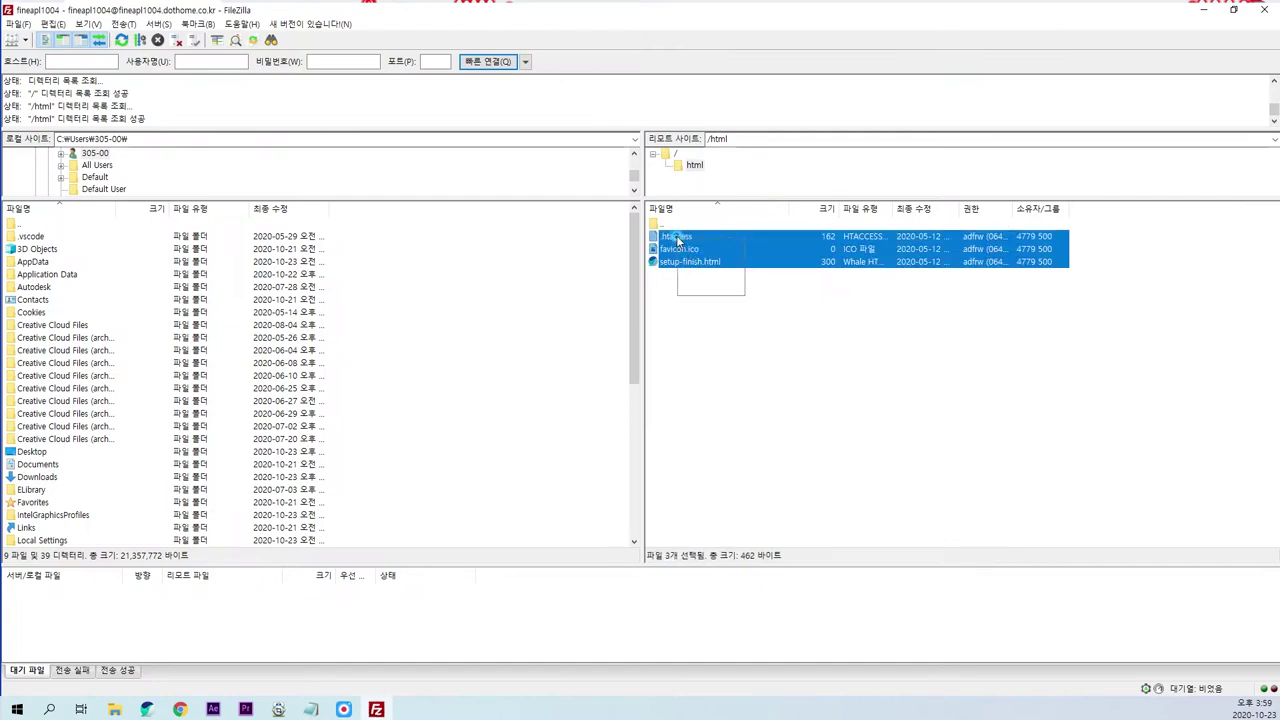
pyautogui.press('Delete')
pyautogui.click(679, 353)
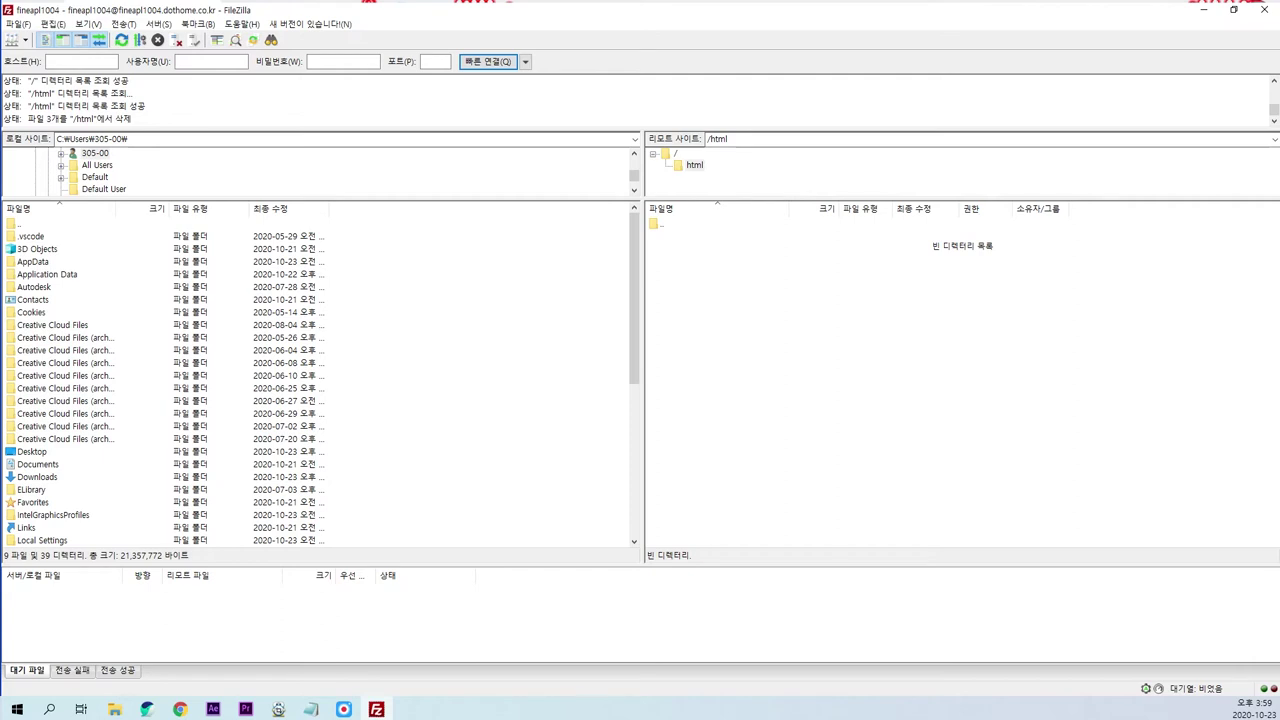
# Download wordpress-5.5.1.zip from the Korean WordPress.org page and close the thank-you popup
pyautogui.click(147, 703)
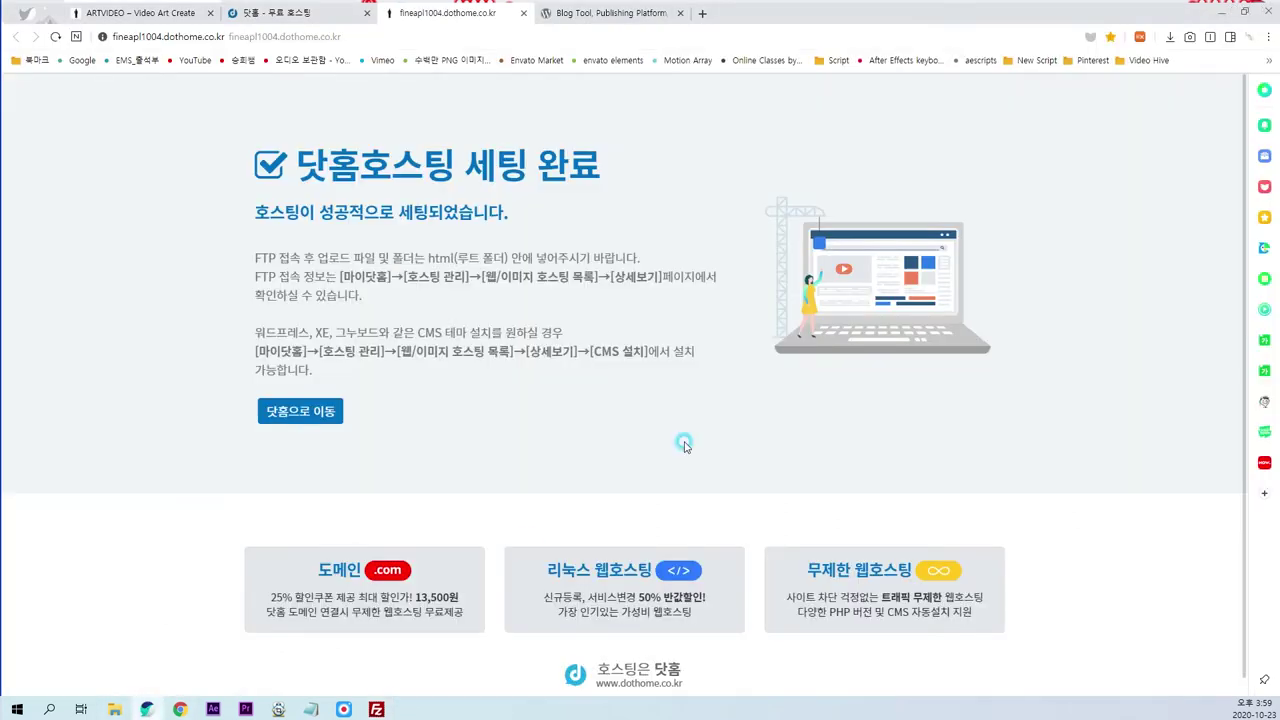
pyautogui.click(580, 24)
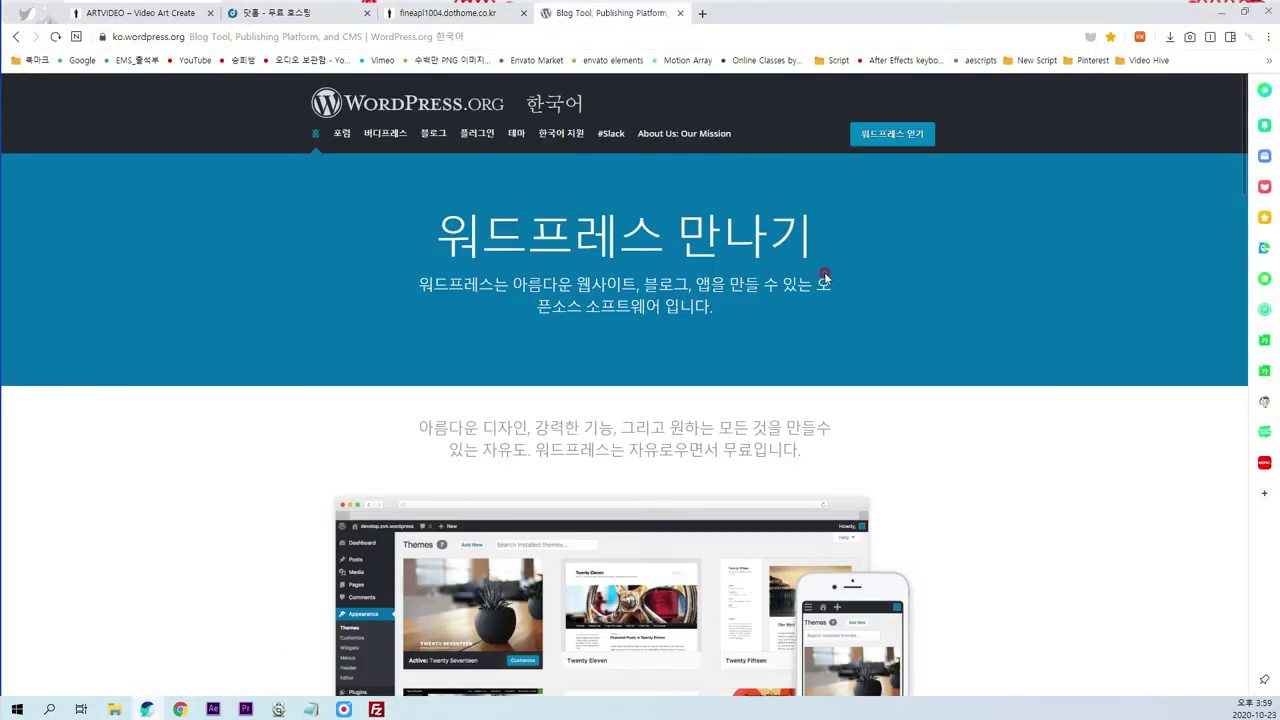
pyautogui.click(444, 135)
pyautogui.click(898, 141)
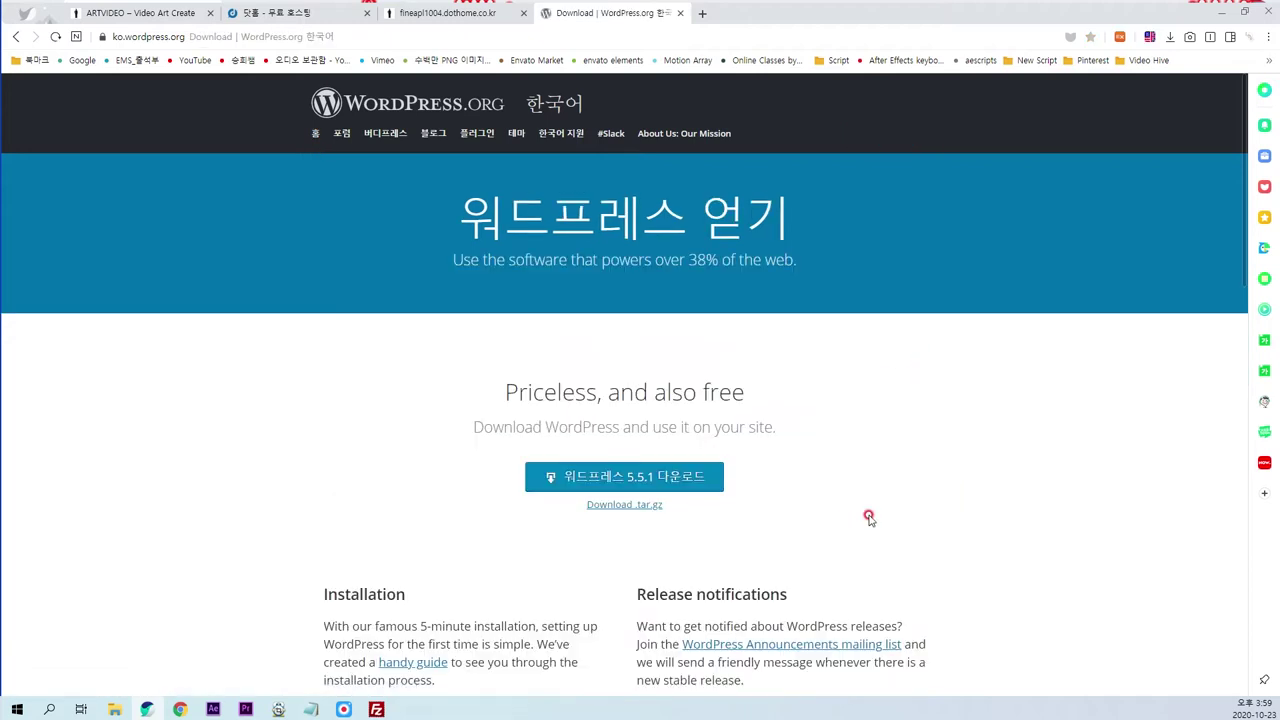
pyautogui.click(680, 486)
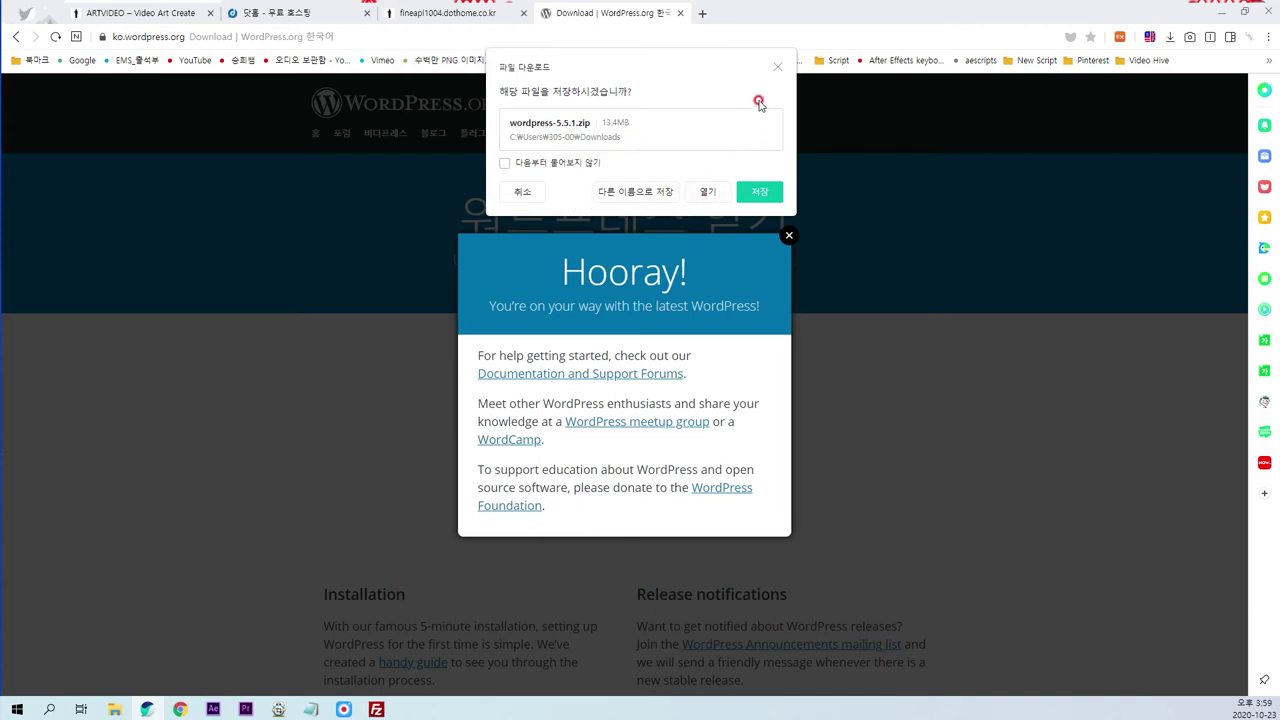
pyautogui.click(777, 70)
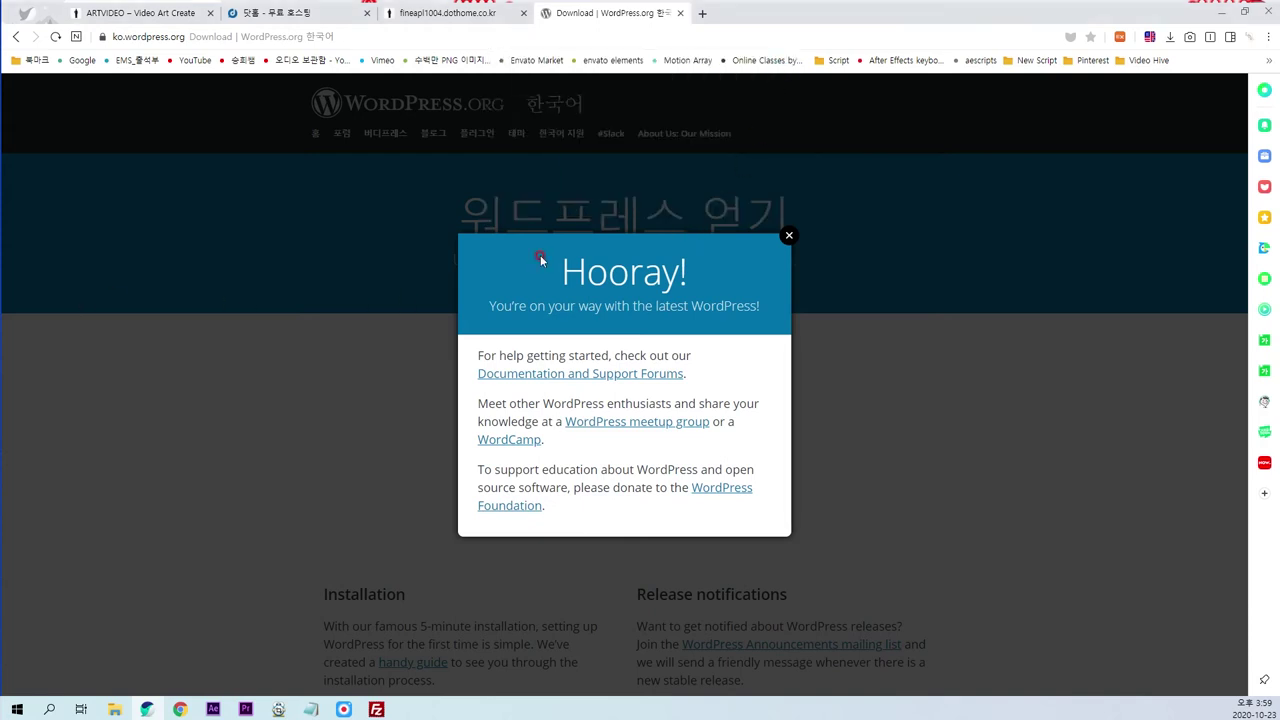
pyautogui.click(790, 237)
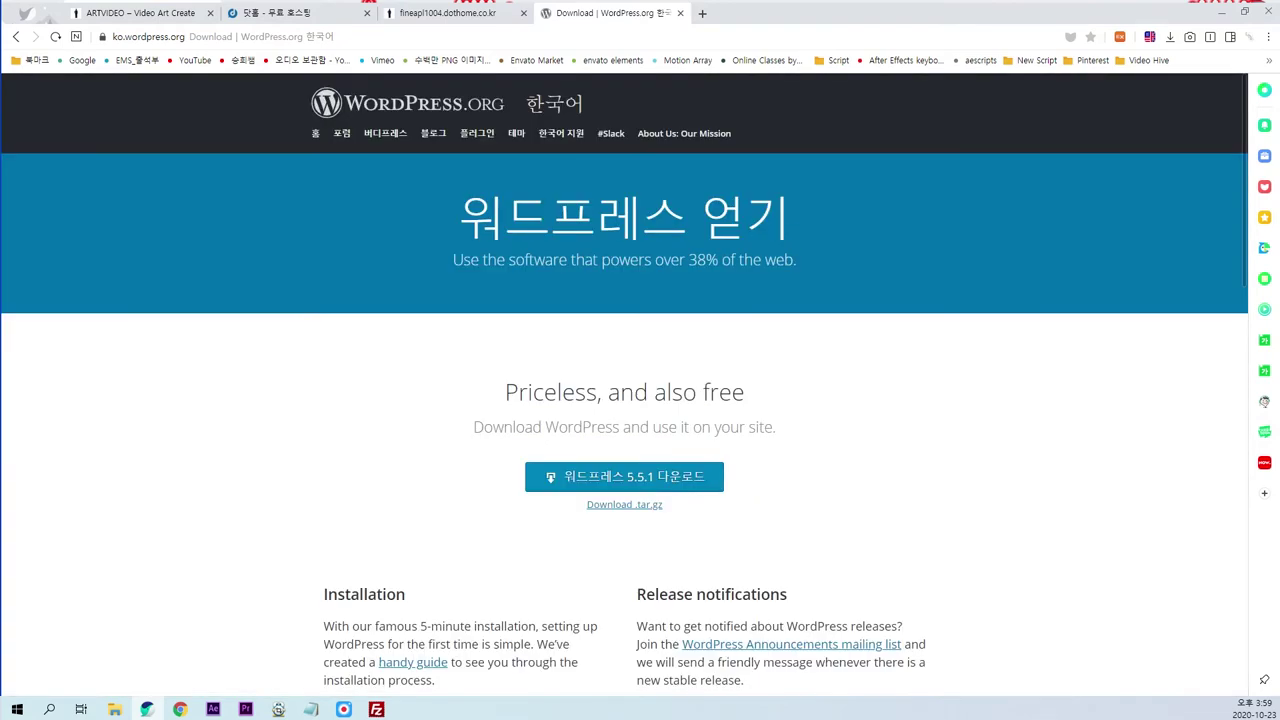
# Open the extracted wordpress folder, enlarged and moved left to show wp-admin, wp-content, wp-includes and index.php
pyautogui.hotkey('alt', 'Tab')
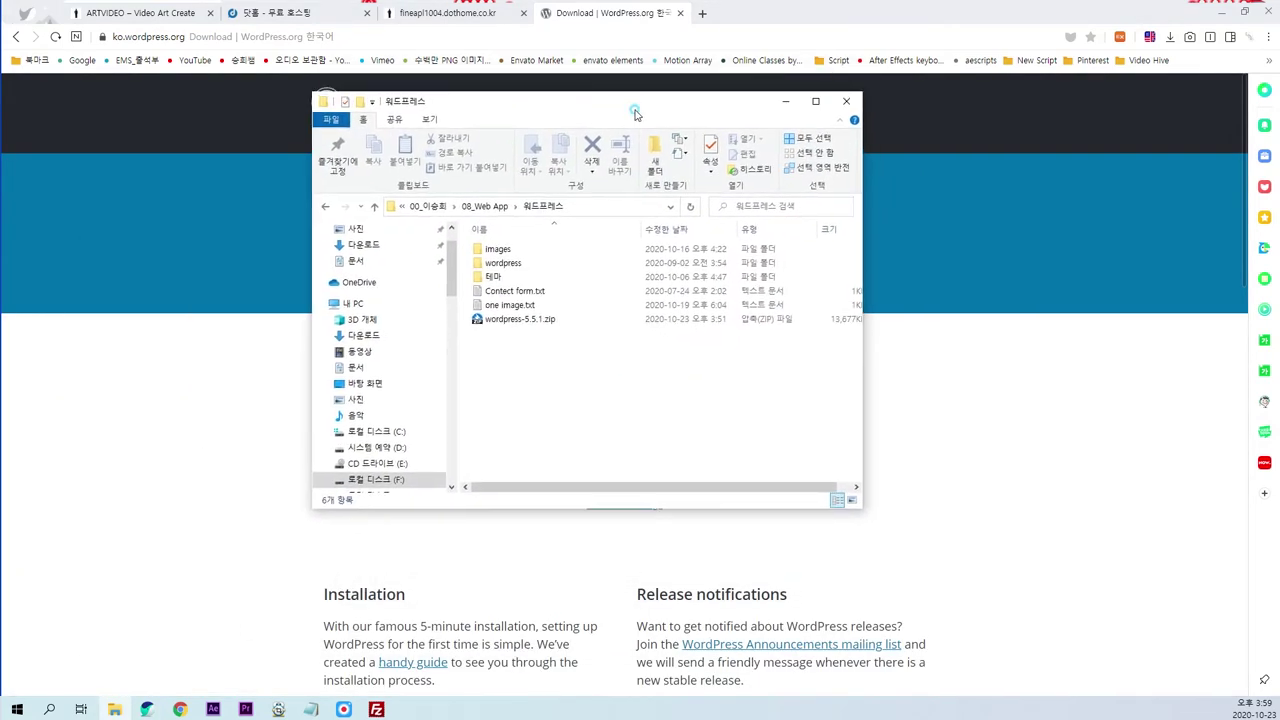
pyautogui.doubleClick(499, 274)
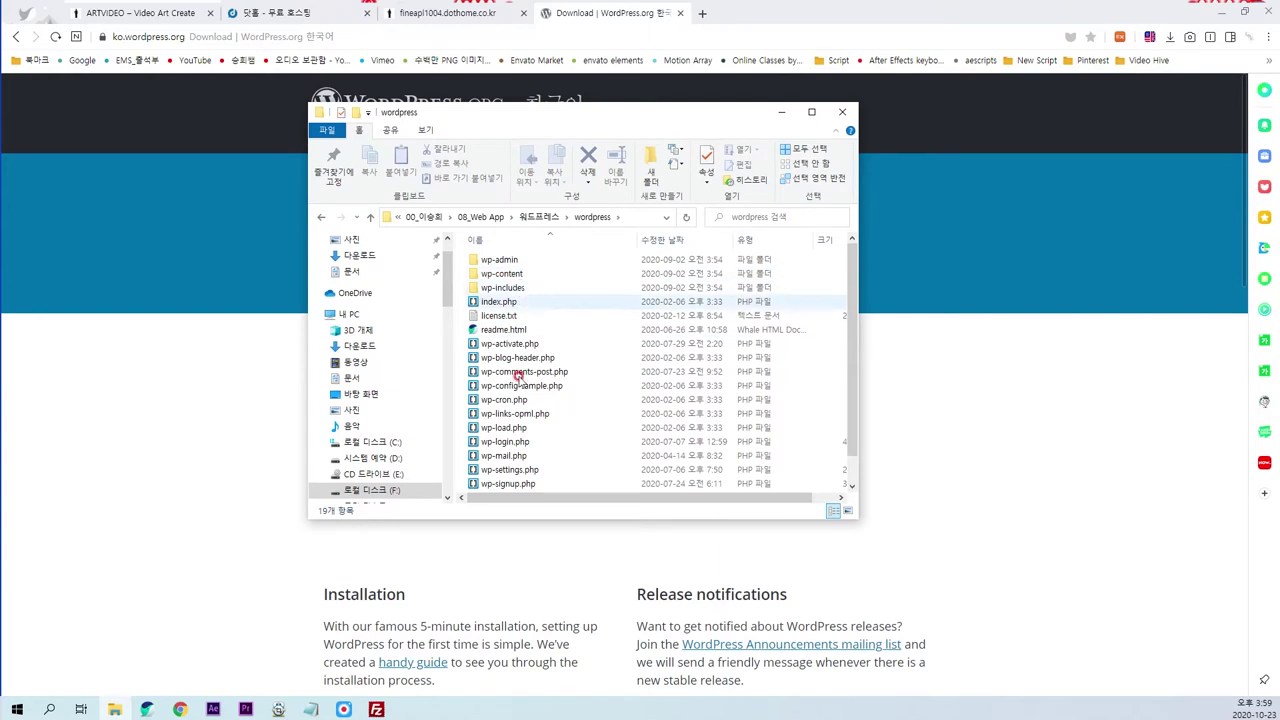
pyautogui.moveTo(520, 518); pyautogui.dragTo(518, 636)
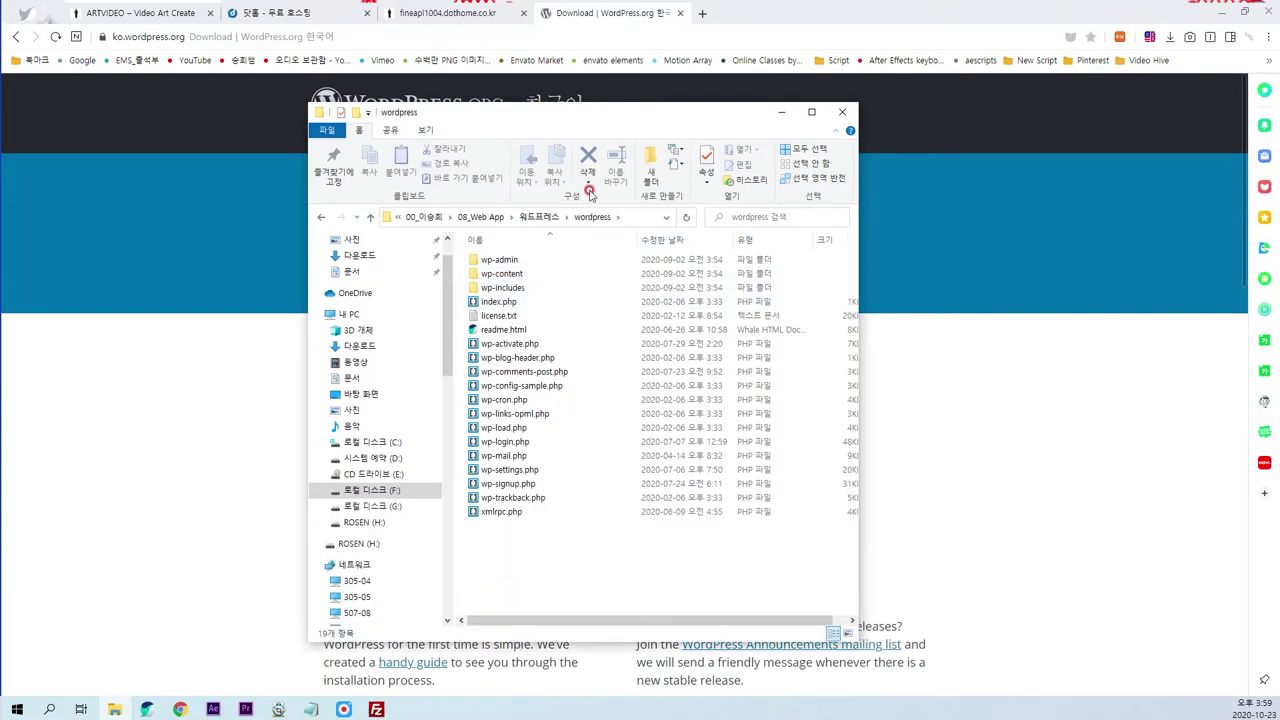
pyautogui.moveTo(577, 113); pyautogui.dragTo(285, 105)
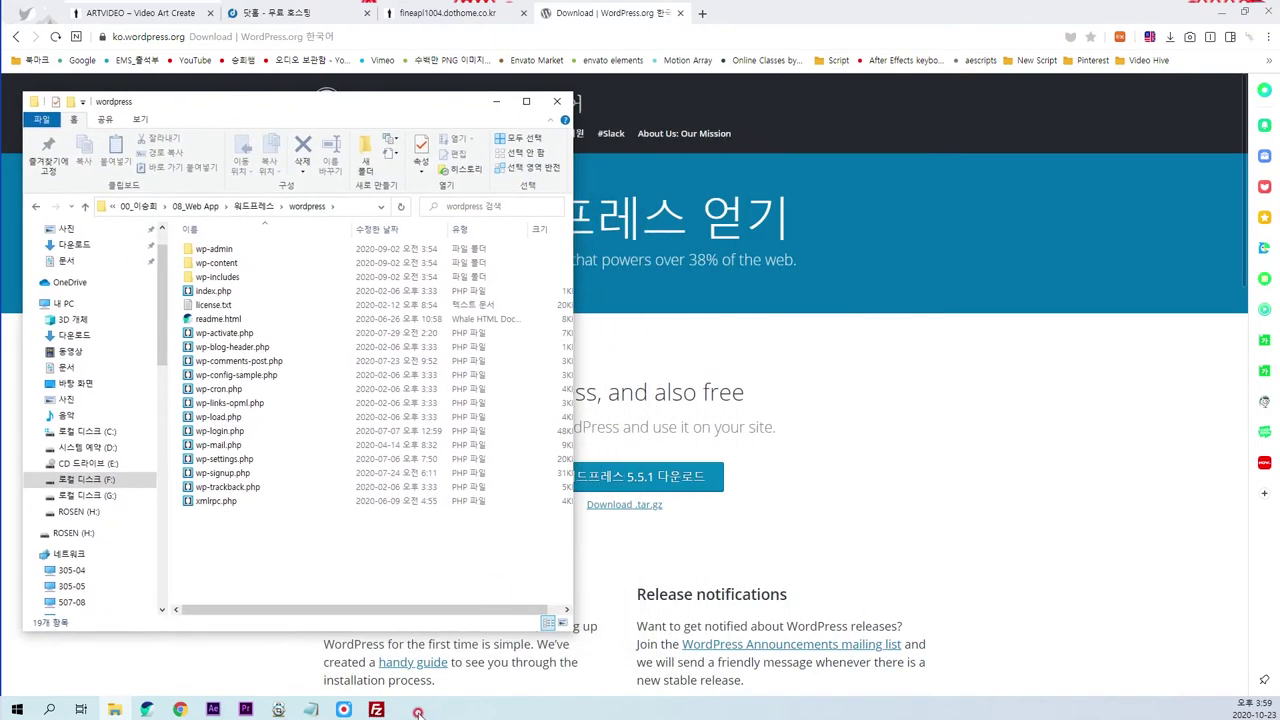
pyautogui.click(378, 704)
# Drag all local WordPress files into FileZilla's remote /html pane until the 1980 transfers finish
pyautogui.click(1233, 10)
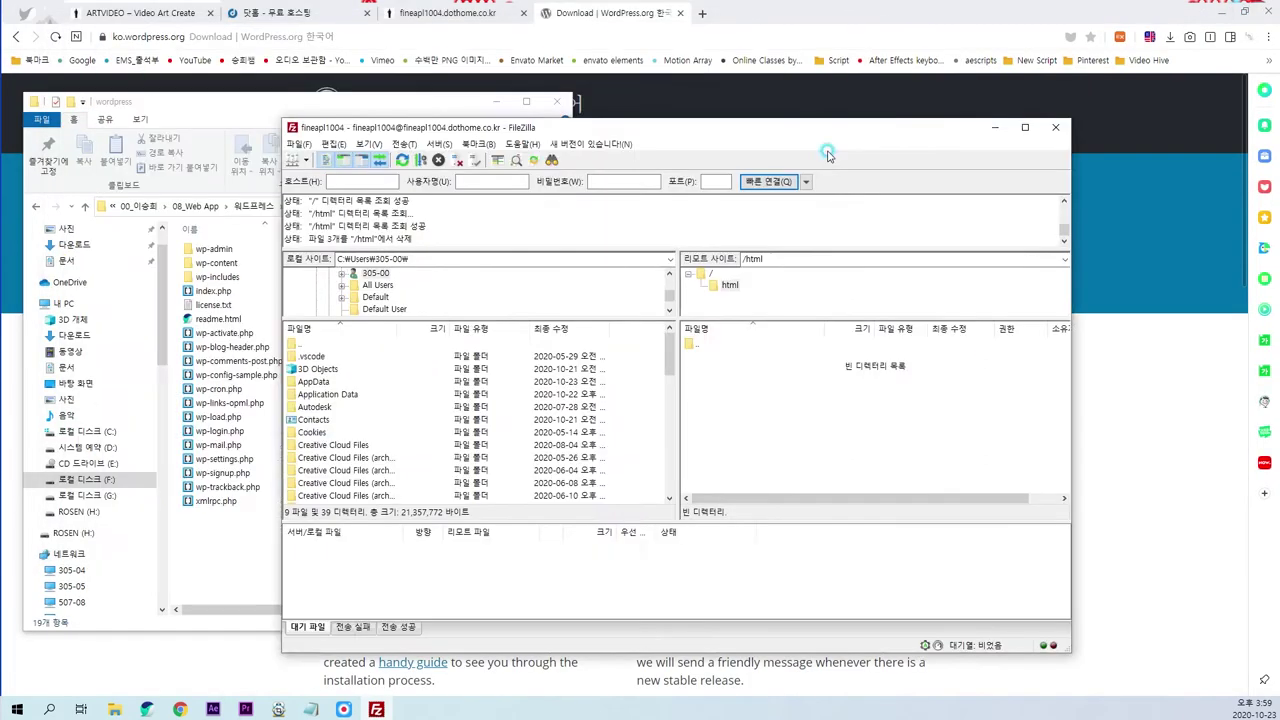
pyautogui.moveTo(558, 30); pyautogui.dragTo(912, 100)
pyautogui.moveTo(292, 548)
pyautogui.mouseDown()
pyautogui.moveTo(185, 248)
pyautogui.moveTo(891, 337)
pyautogui.mouseUp()
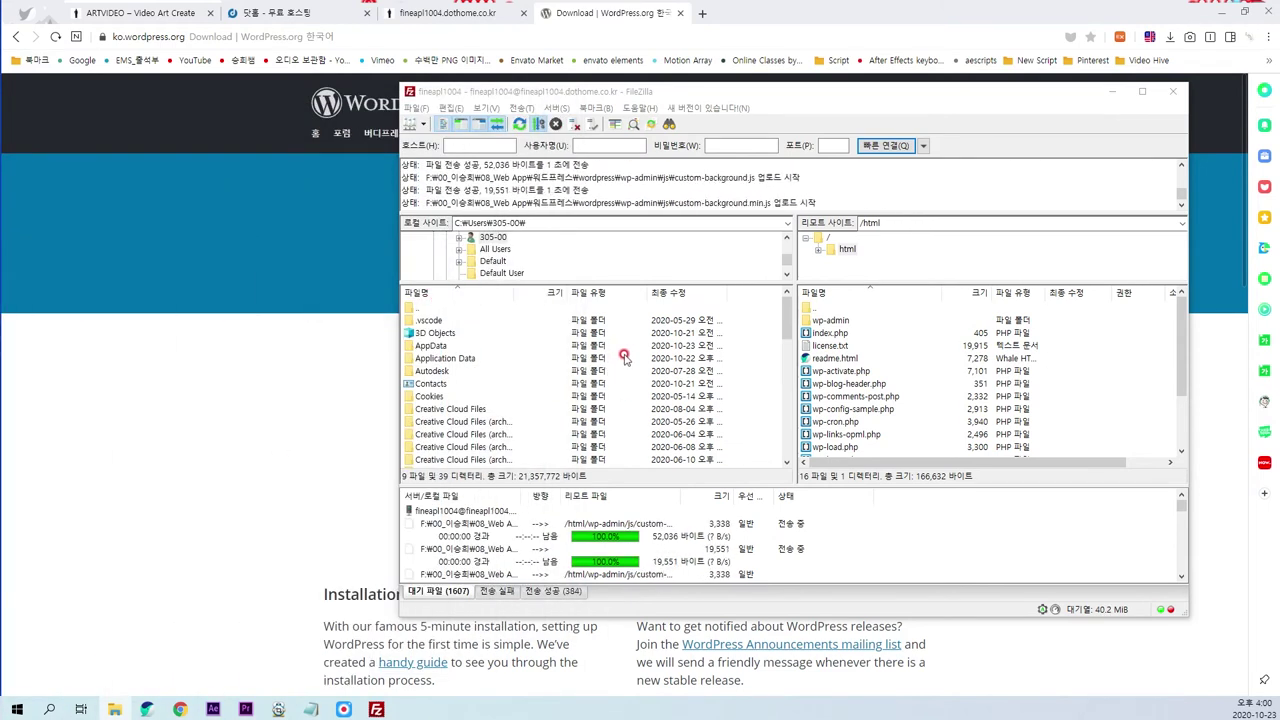
pyautogui.moveTo(545, 312); pyautogui.dragTo(548, 328)
pyautogui.moveTo(975, 283)
pyautogui.mouseDown()
pyautogui.moveTo(935, 300)
pyautogui.moveTo(890, 360)
pyautogui.mouseUp()
pyautogui.moveTo(962, 330); pyautogui.dragTo(905, 376)
pyautogui.moveTo(890, 328); pyautogui.dragTo(958, 388)
pyautogui.moveTo(984, 322)
pyautogui.mouseDown()
pyautogui.moveTo(946, 384)
pyautogui.moveTo(1046, 332)
pyautogui.mouseUp()
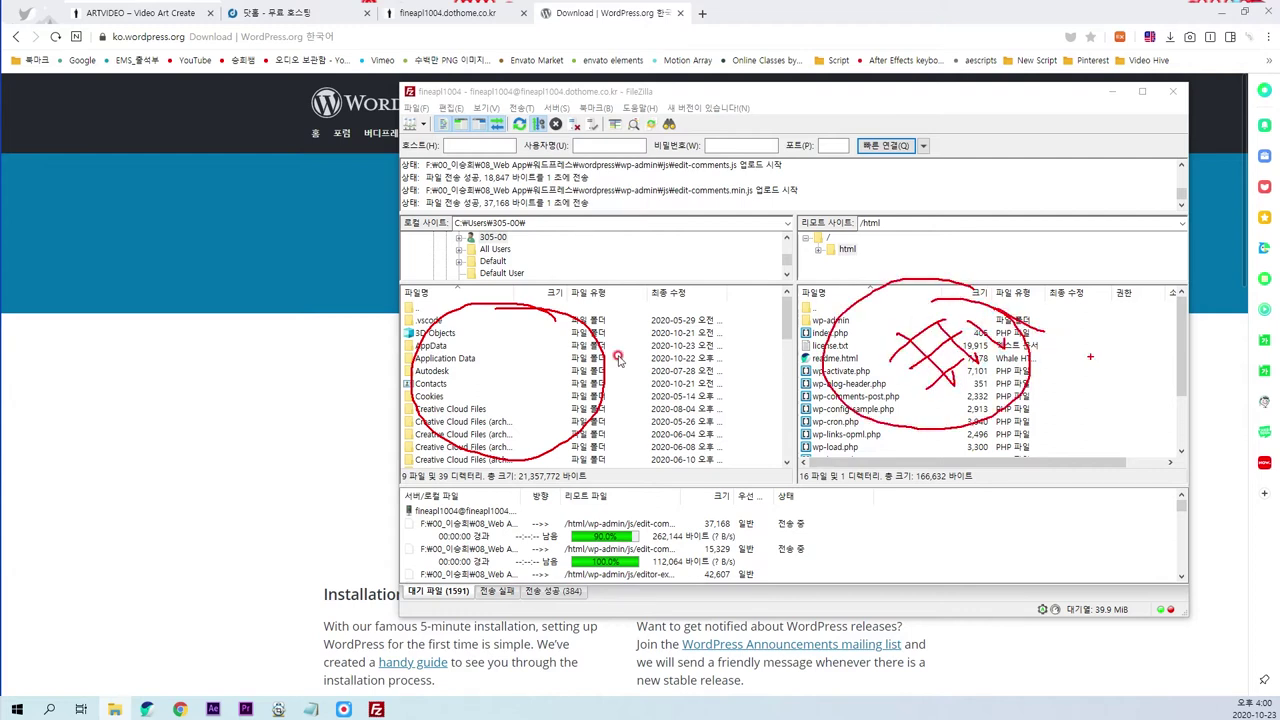
pyautogui.press('e')
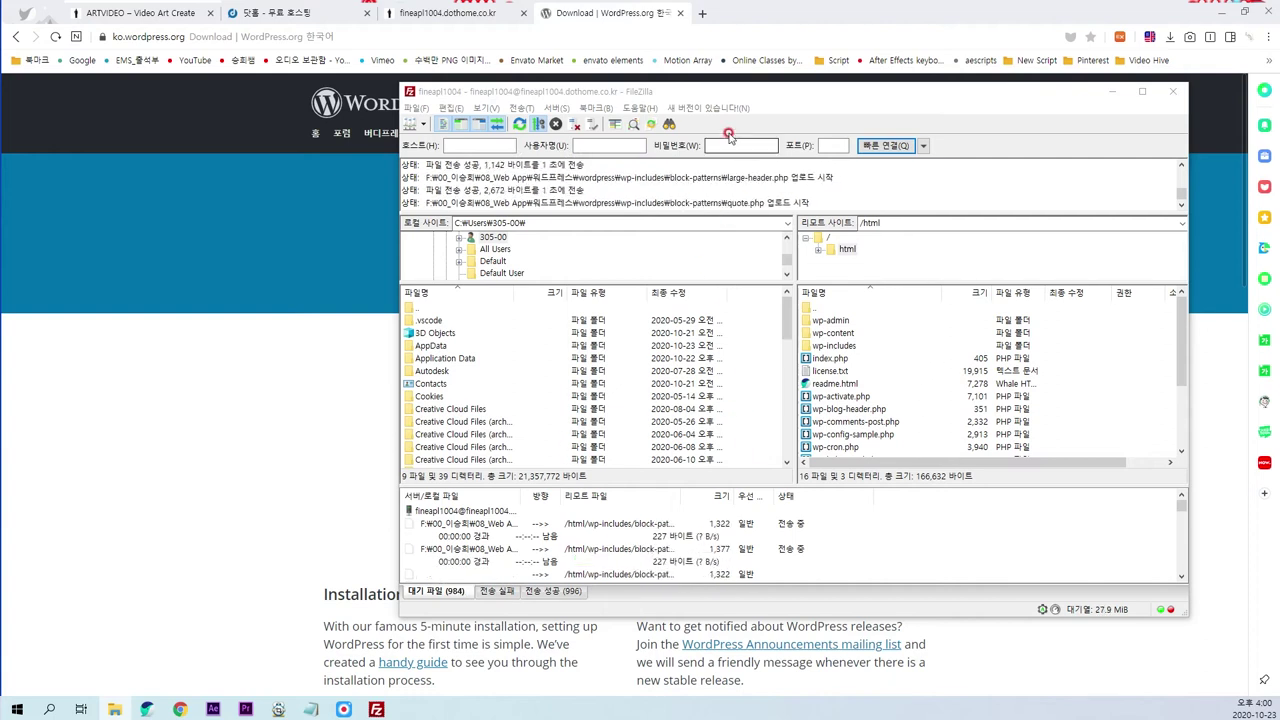
pyautogui.moveTo(728, 99); pyautogui.dragTo(550, 117)
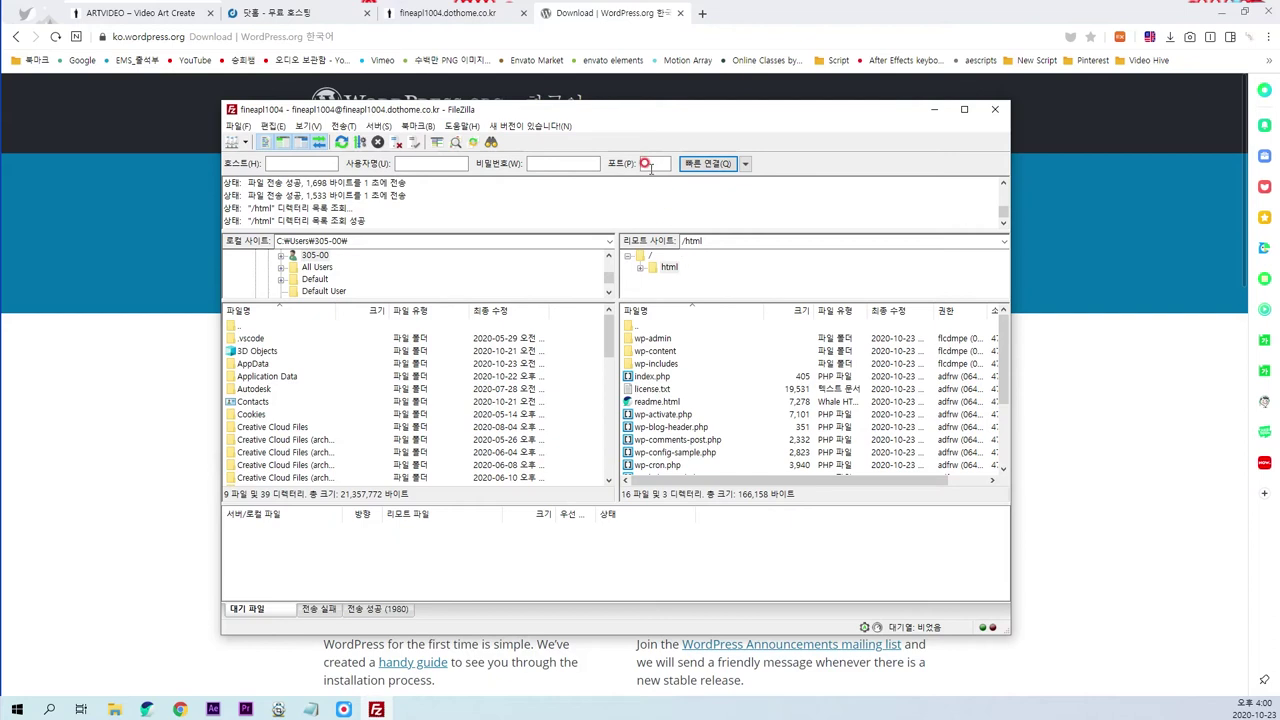
pyautogui.moveTo(651, 114); pyautogui.dragTo(0, 660)
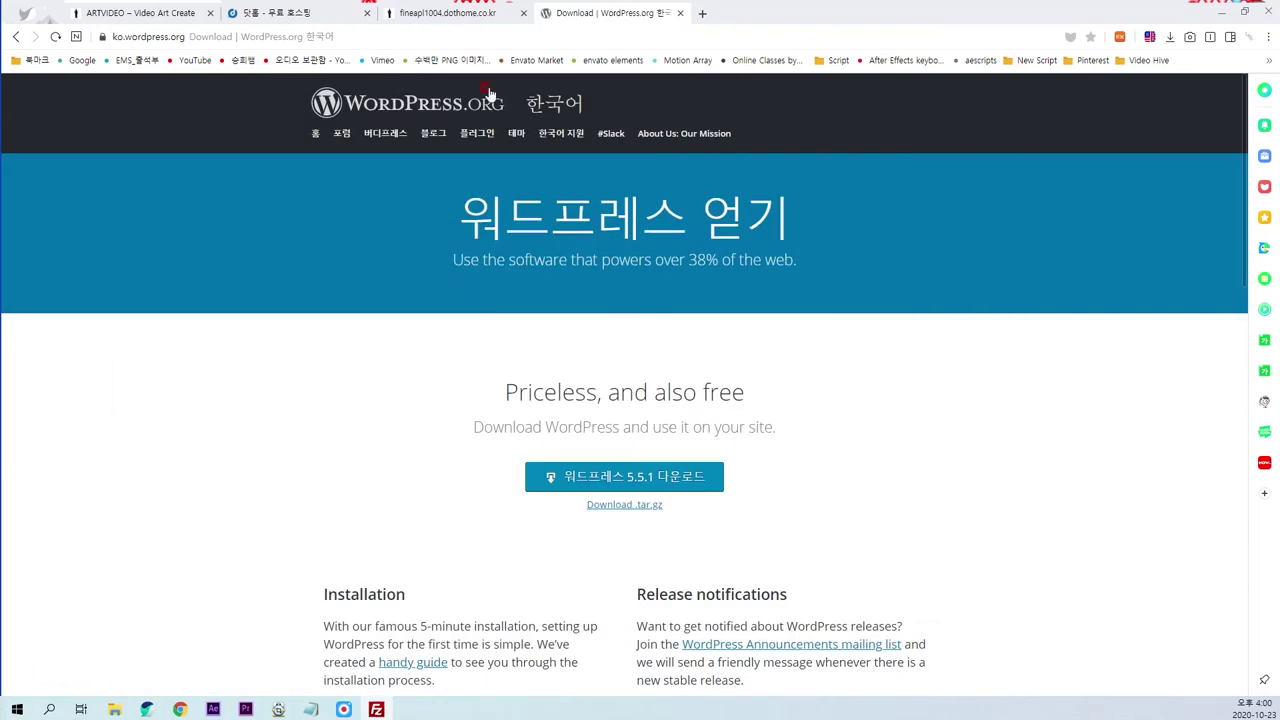
# Choose 한국어 as the setup language and continue to the database connection form
pyautogui.click(480, 13)
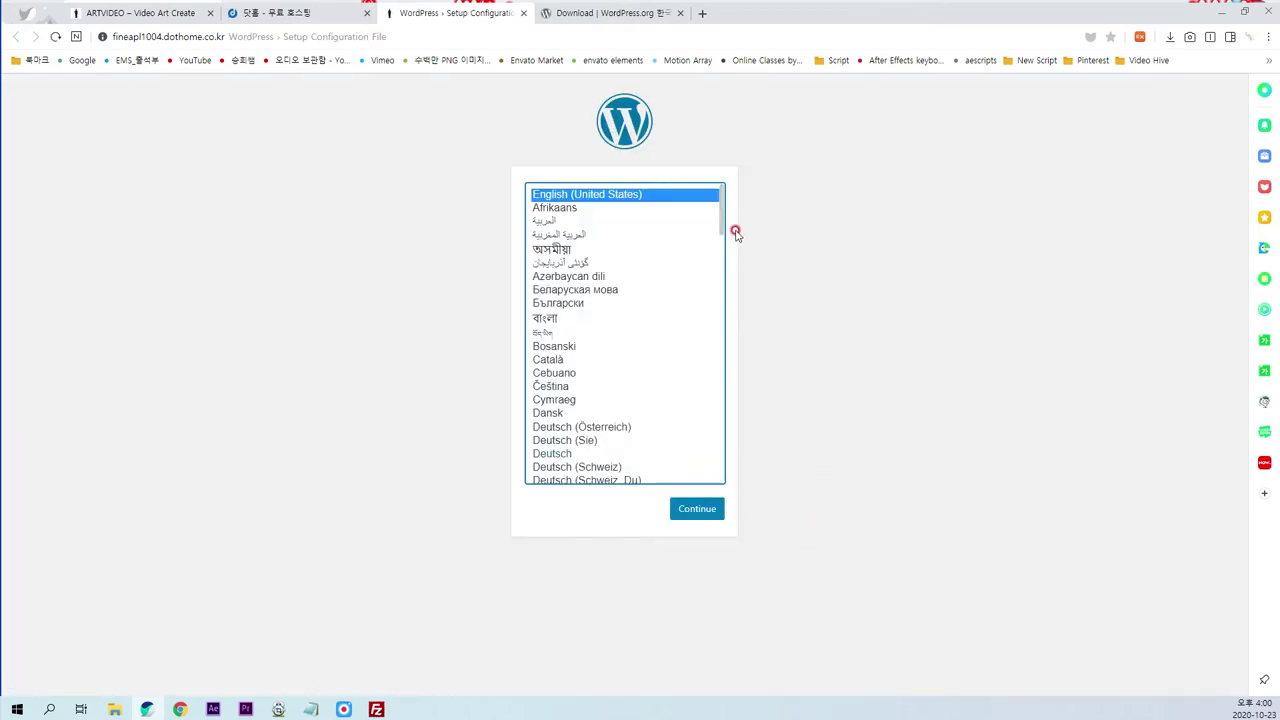
pyautogui.moveTo(723, 220); pyautogui.dragTo(726, 363)
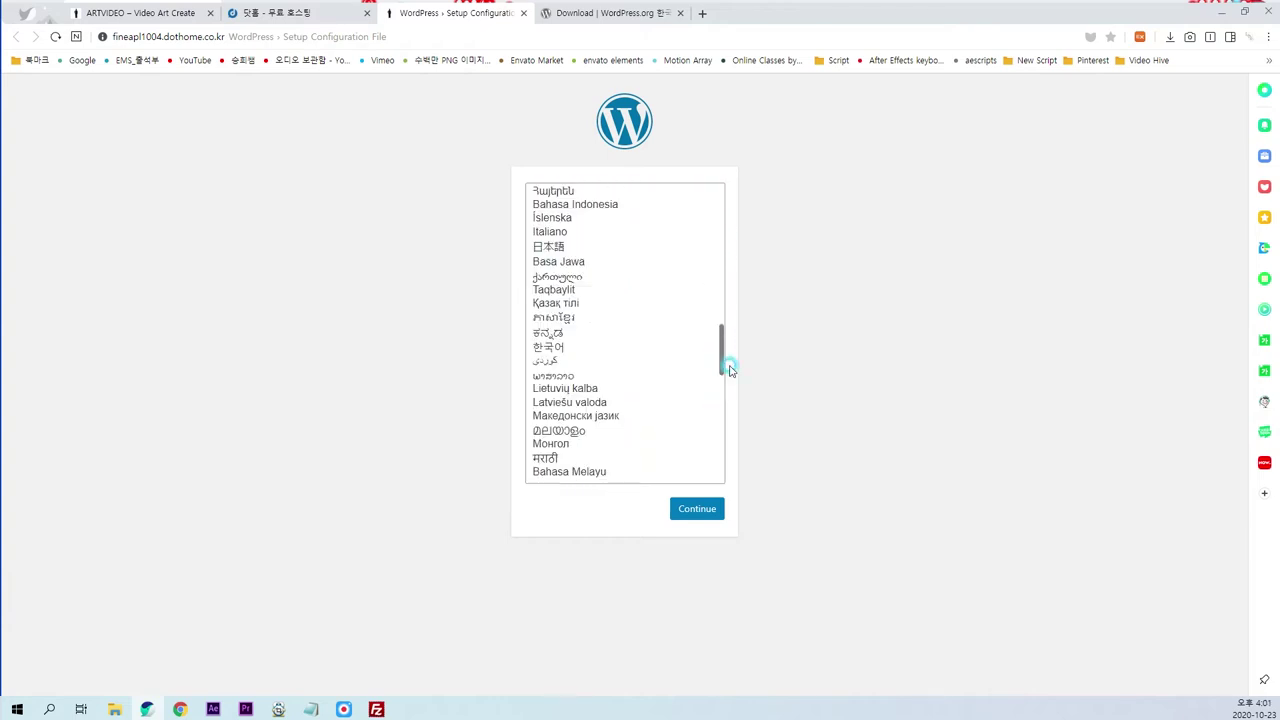
pyautogui.click(546, 348)
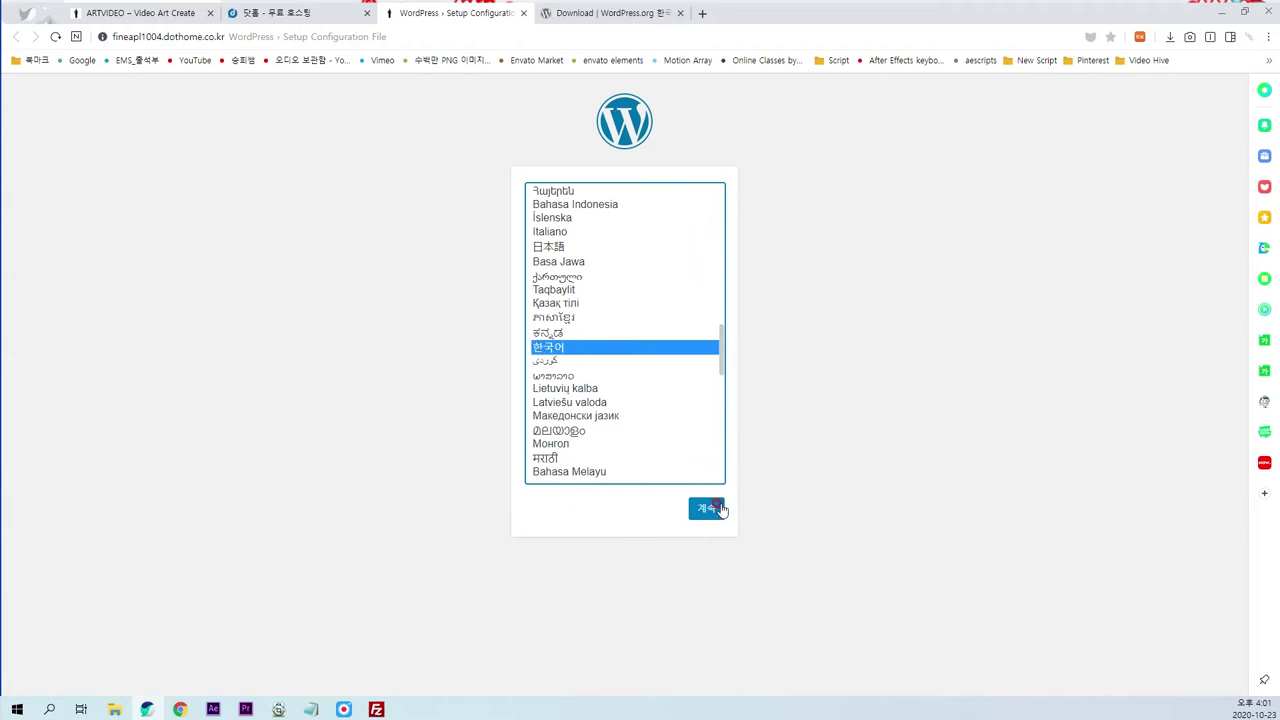
pyautogui.click(716, 510)
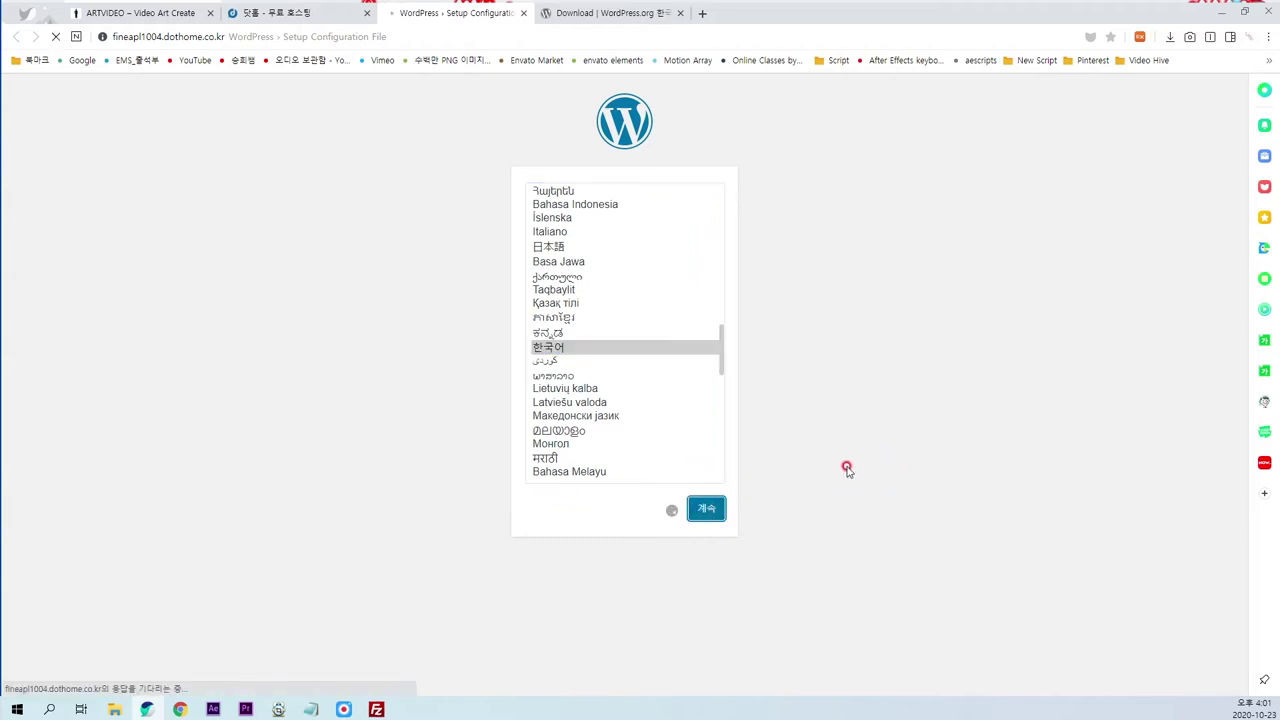
pyautogui.click(423, 506)
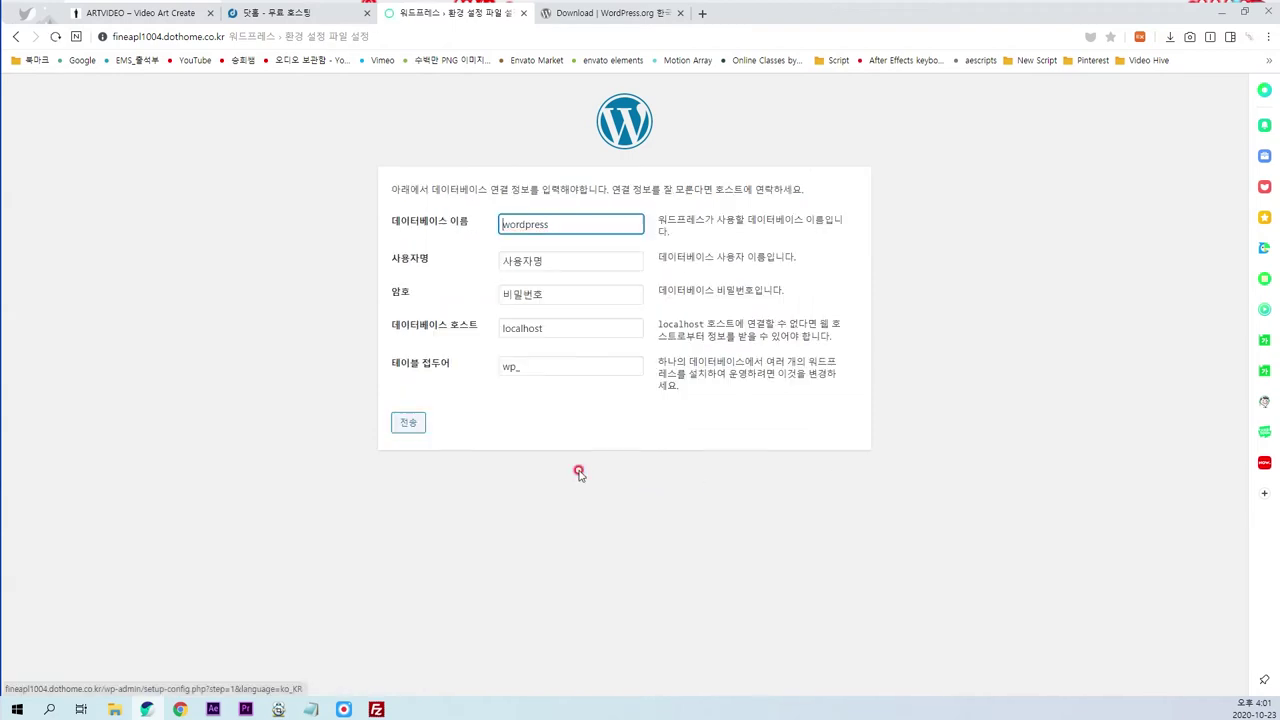
# Open Dothome's 호스팅 관리 page and scroll to the Web/FTP and DB details
pyautogui.hotkey('ctrl', 'shift', 'Tab')
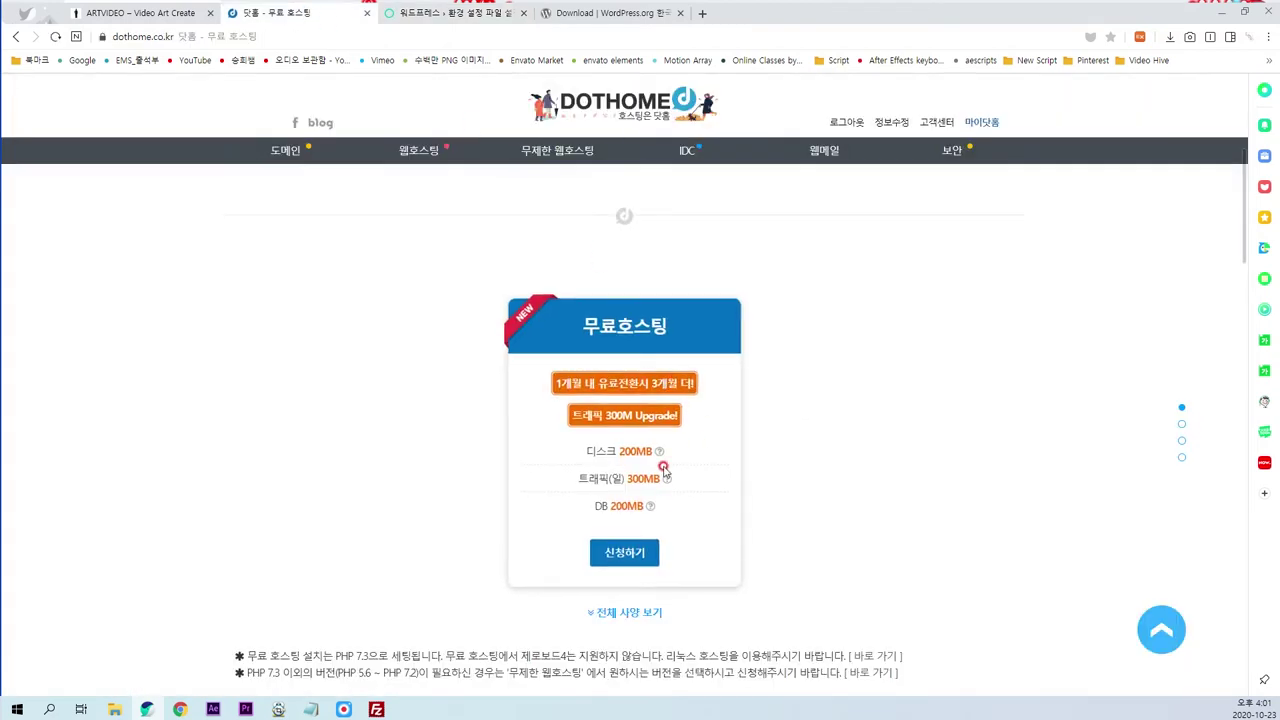
pyautogui.moveTo(419, 152)
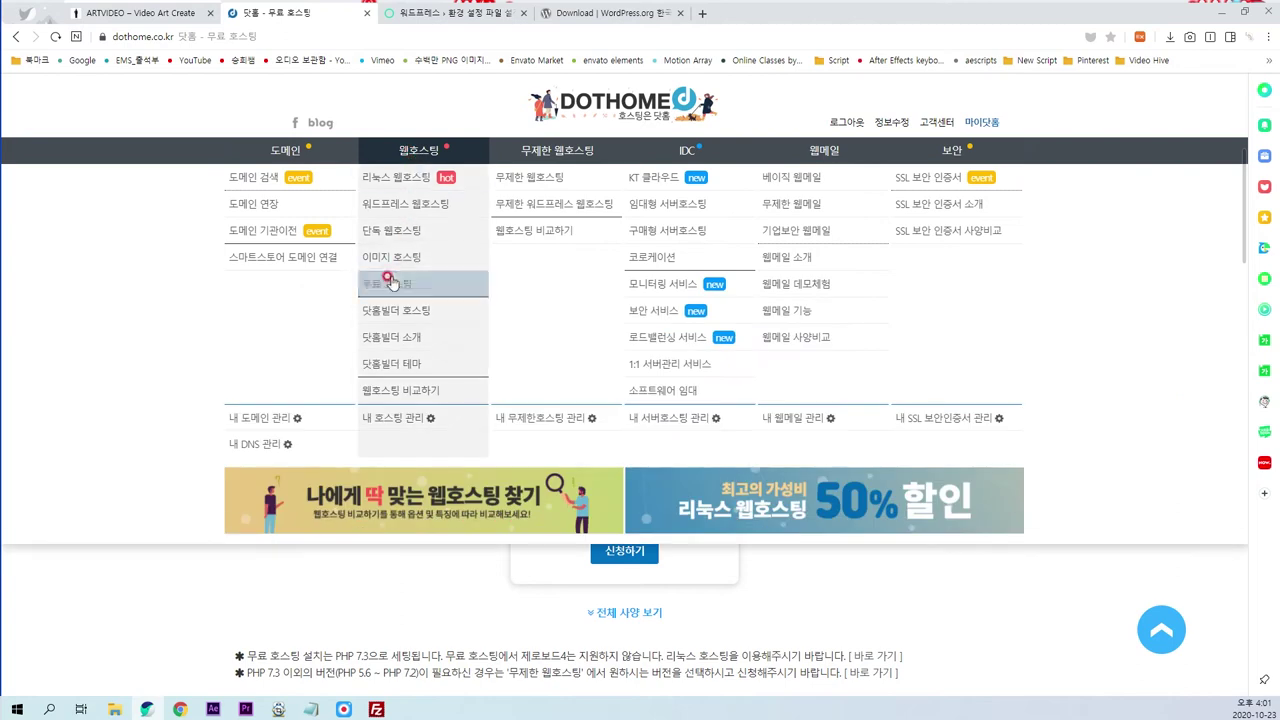
pyautogui.click(392, 417)
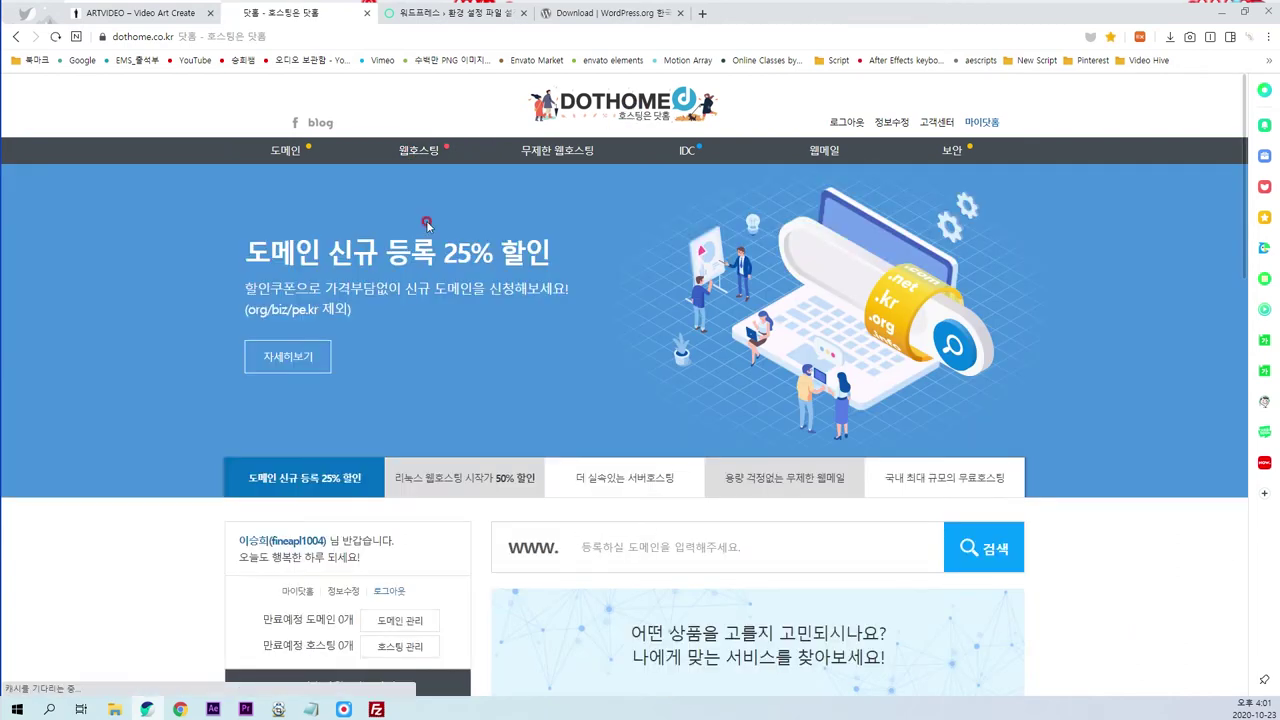
pyautogui.click(400, 646)
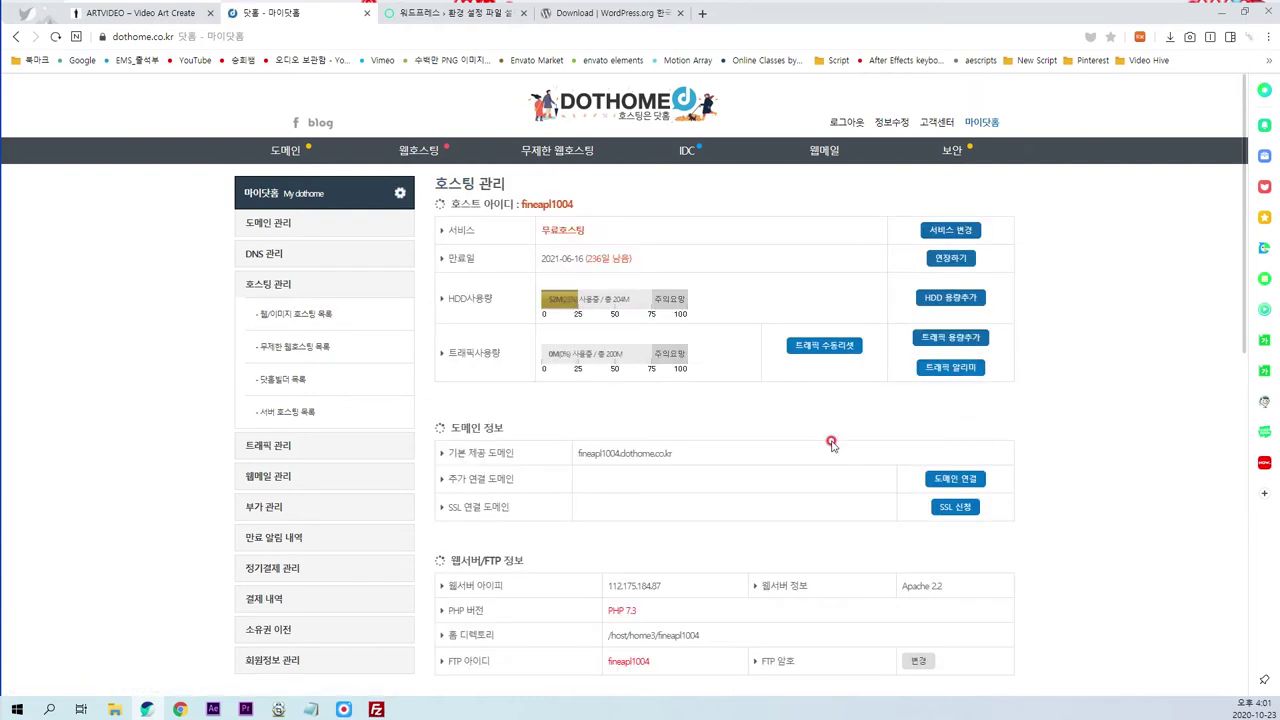
pyautogui.scroll(-2, 830, 440)
pyautogui.scroll(-3, 818, 420)
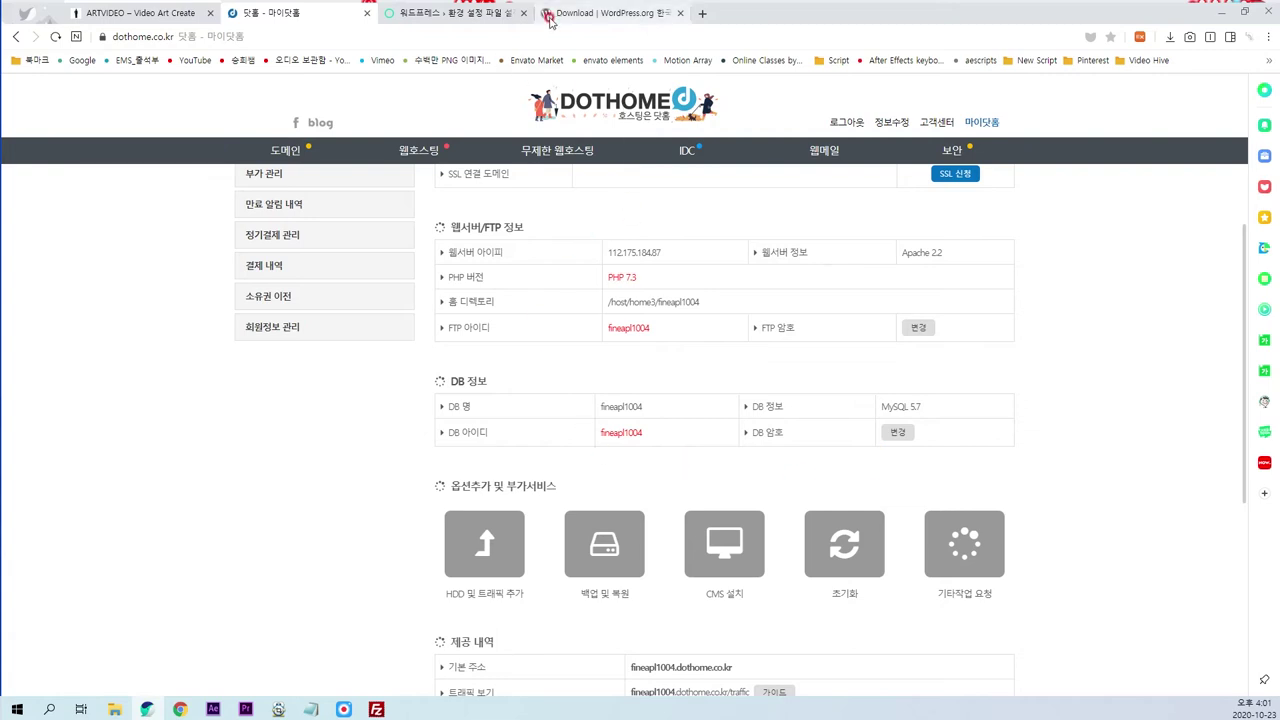
pyautogui.click(563, 222)
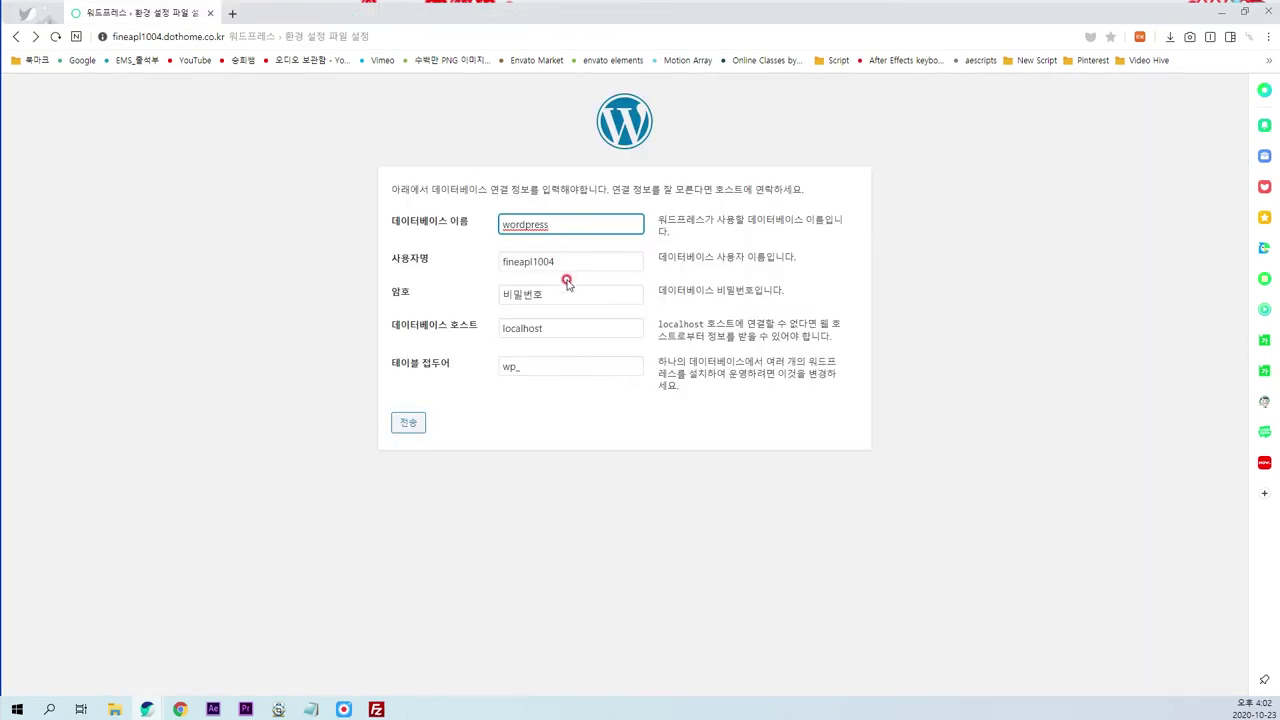
# Enter the Dothome database name, user and password in the form and submit with 전송
pyautogui.doubleClick(556, 259)
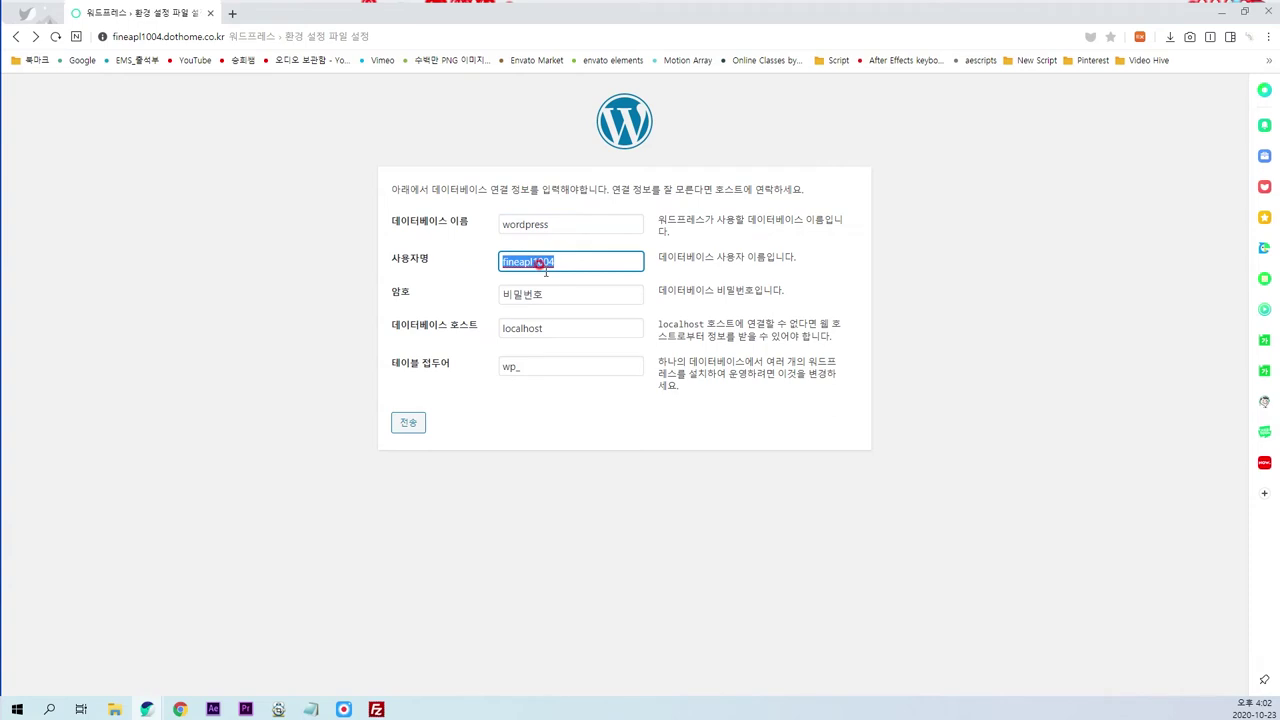
pyautogui.hotkey('ctrl', 'c')
pyautogui.hotkey('shift', 'Tab')
pyautogui.hotkey('ctrl', 'v')
pyautogui.moveTo(560, 293); pyautogui.dragTo(432, 297)
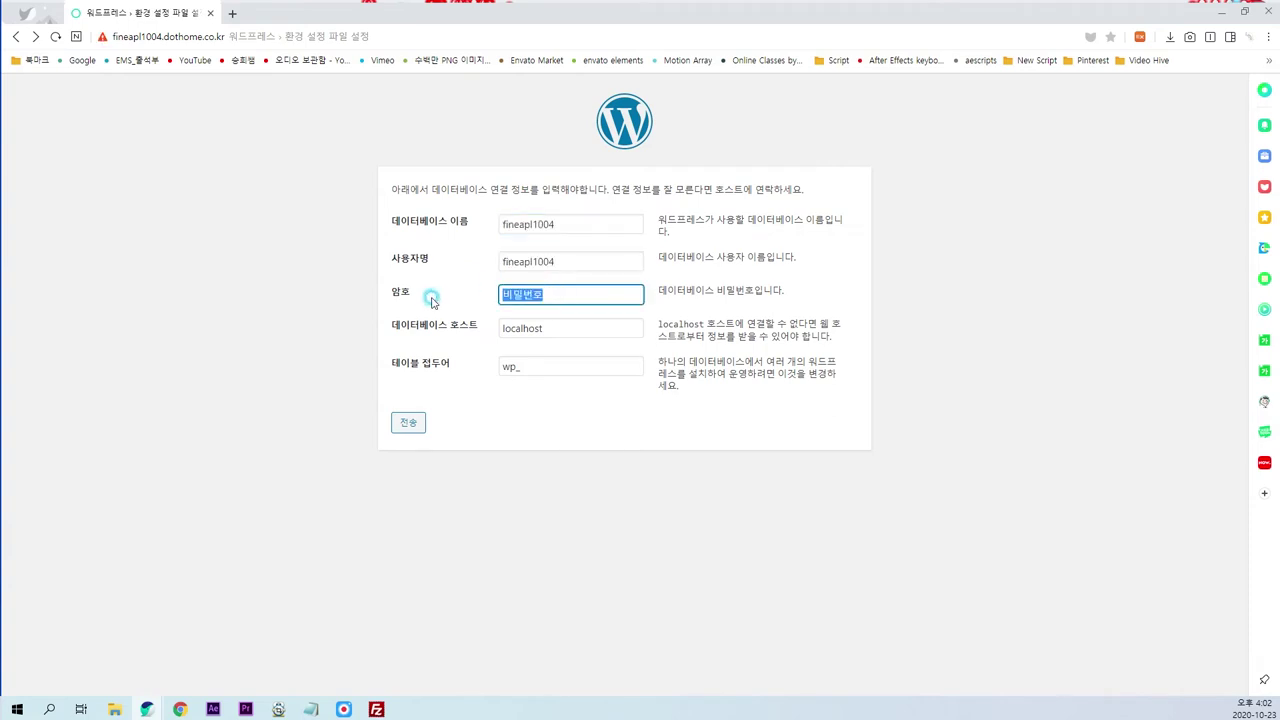
pyautogui.hotkey('ctrl', 'v')
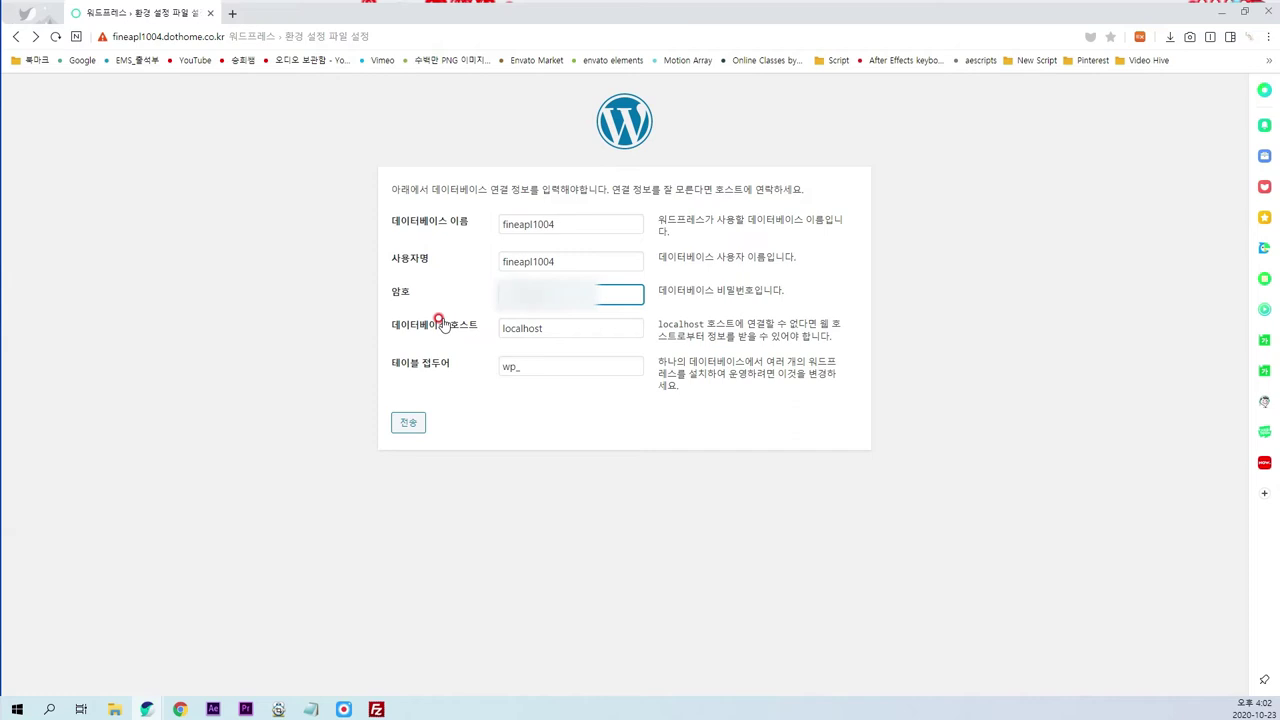
pyautogui.click(545, 217)
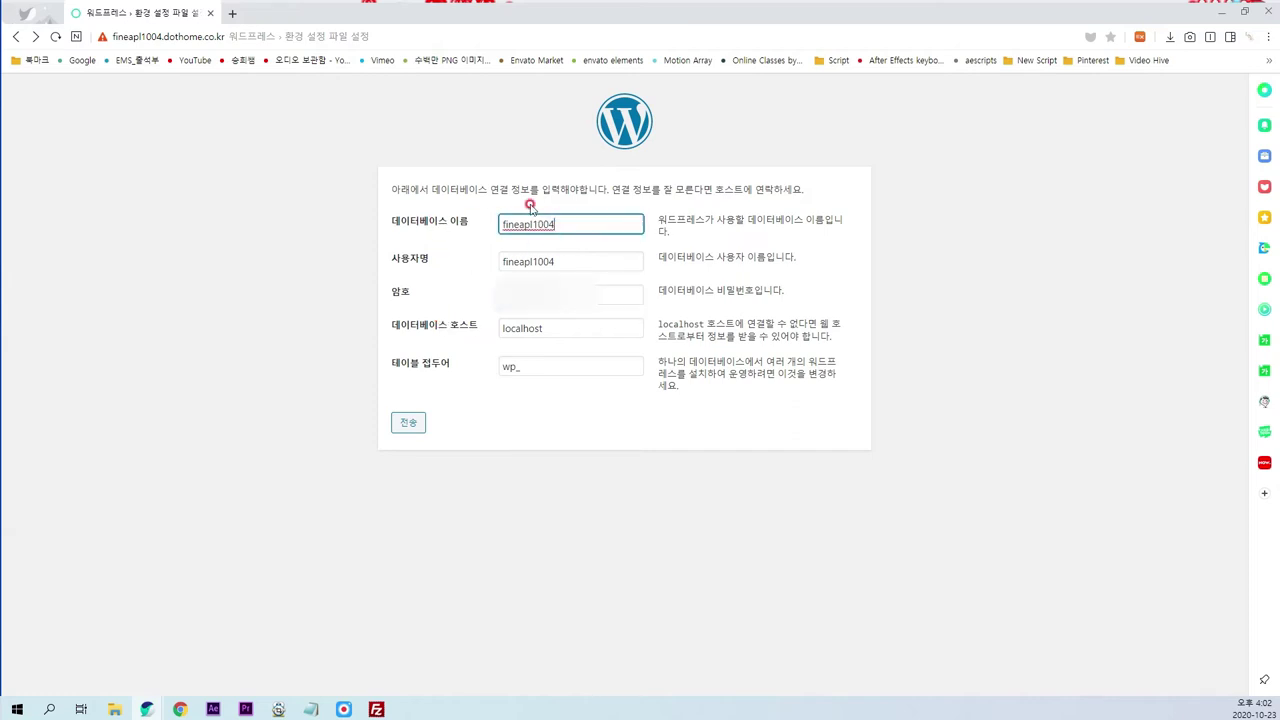
pyautogui.click(576, 262)
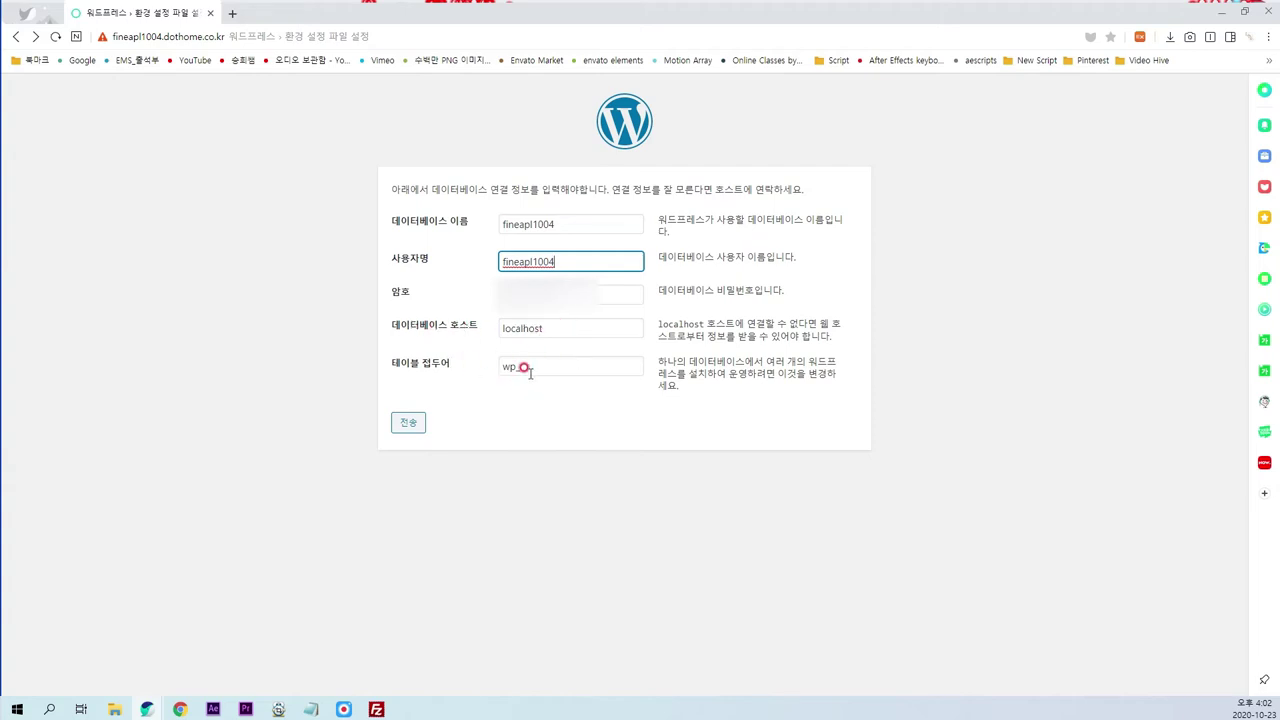
pyautogui.click(408, 424)
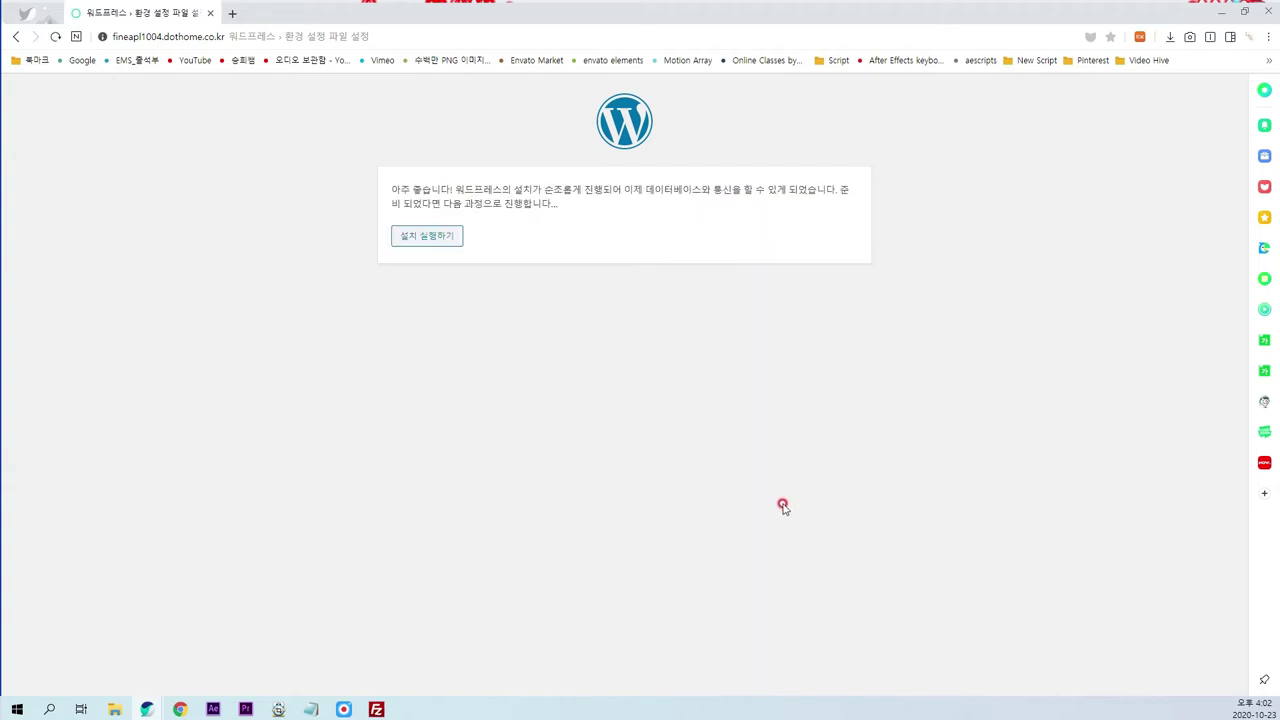
# Start the installation, enter the admin username, password and e-mail, then click 워드프레스 설치하기
pyautogui.click(423, 238)
pyautogui.write('오늘도 맑음')
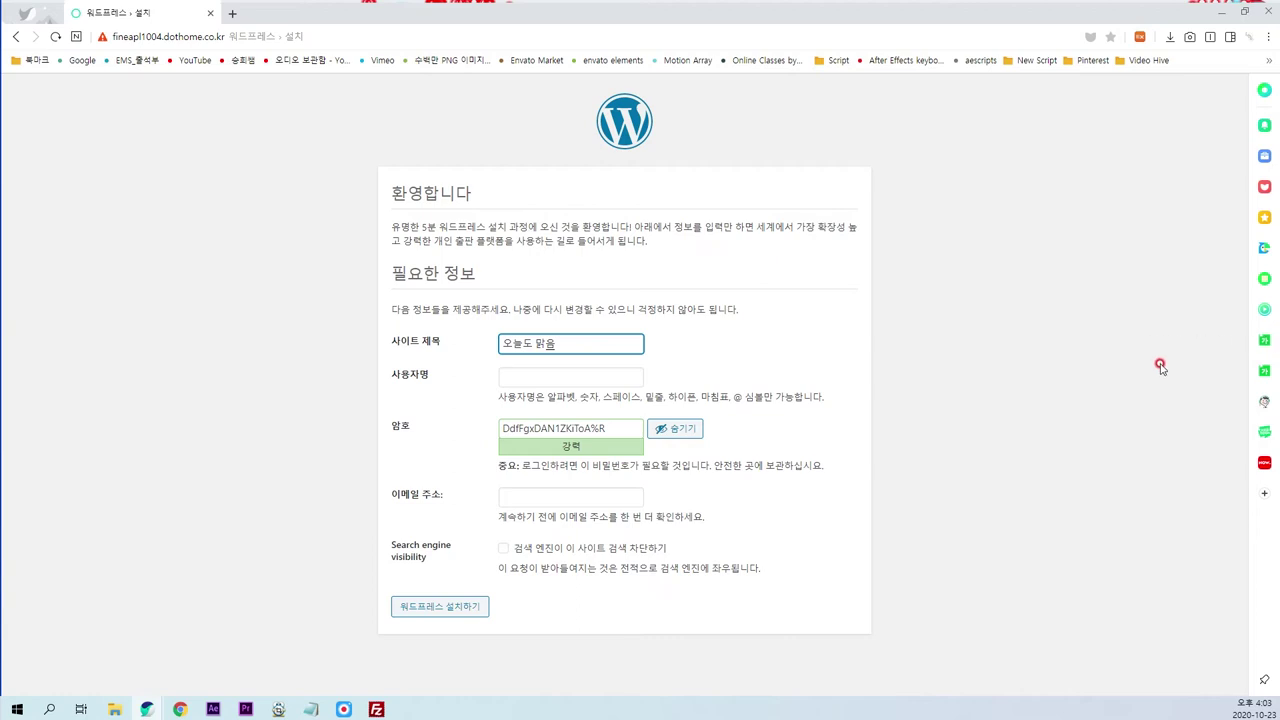
pyautogui.click(552, 374)
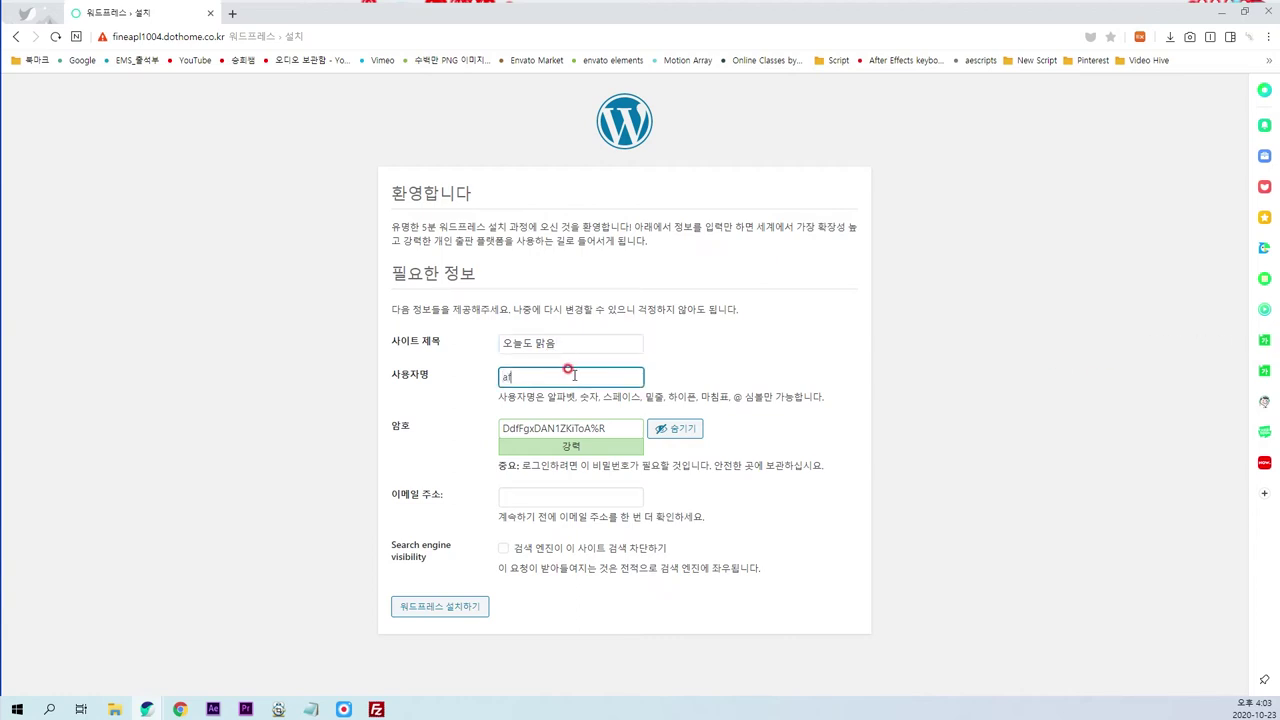
pyautogui.doubleClick(559, 377)
pyautogui.write('fineapl')
pyautogui.click(668, 428)
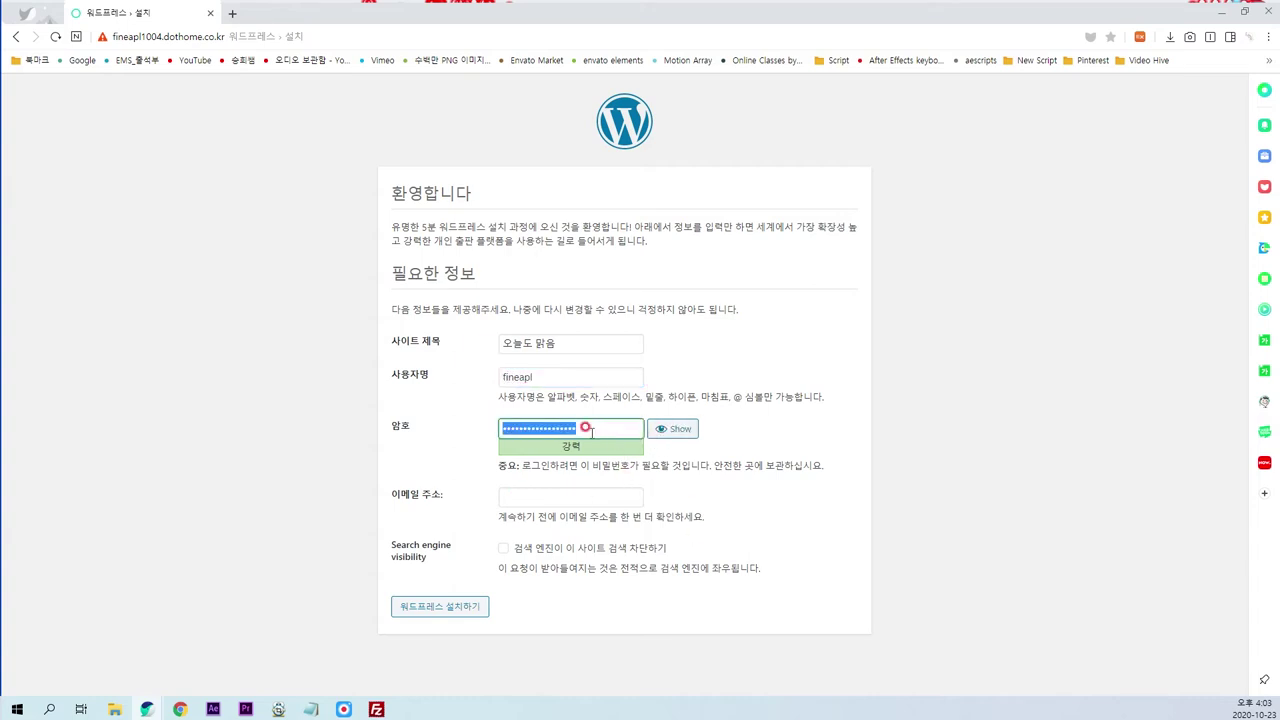
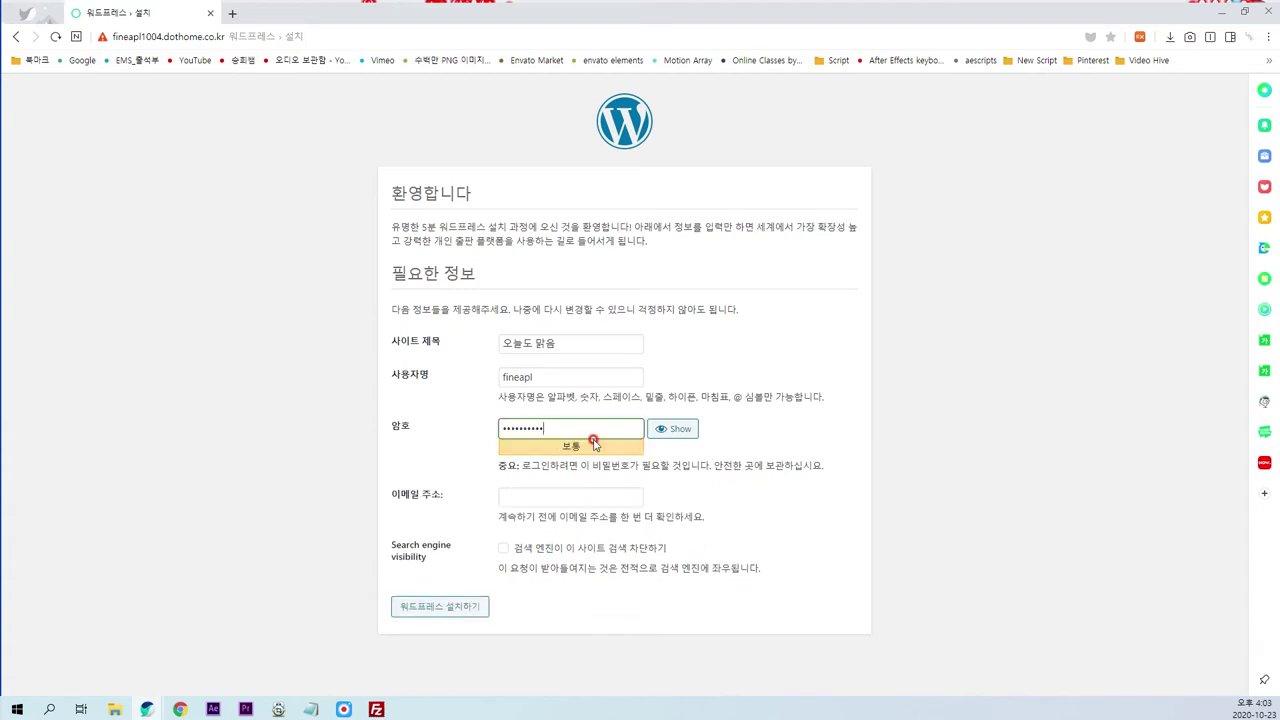
pyautogui.click(558, 492)
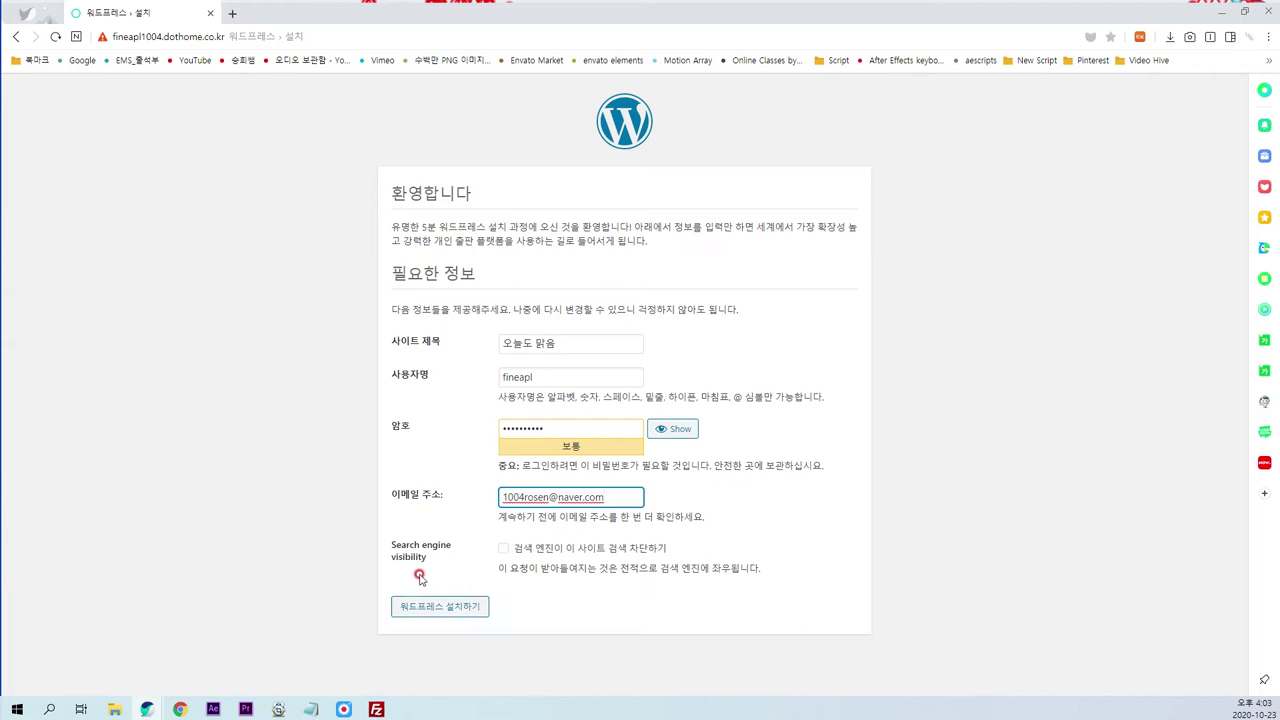
pyautogui.click(430, 606)
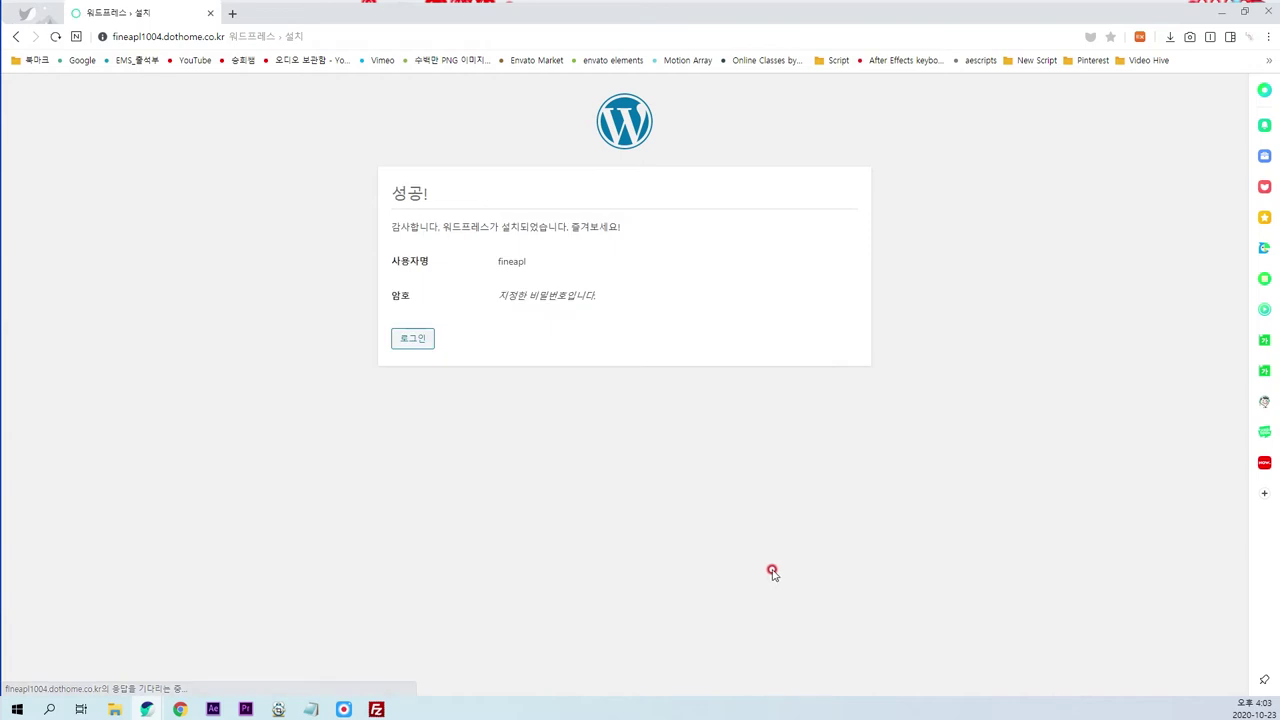
# Log into the new site's admin with 'remember me' ticked and view Updates (Akismet 4.1.6 → 4.1.7)
pyautogui.click(412, 338)
pyautogui.write('fineap')
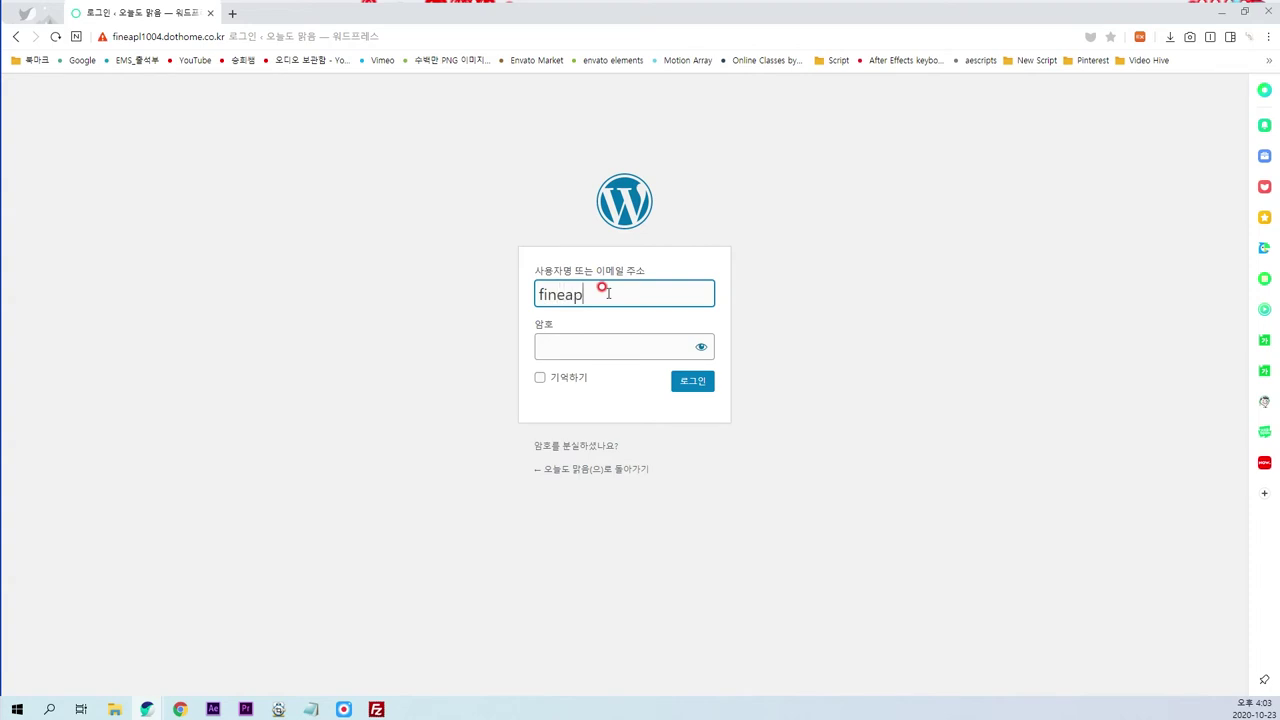
pyautogui.write('l')
pyautogui.press('Tab')
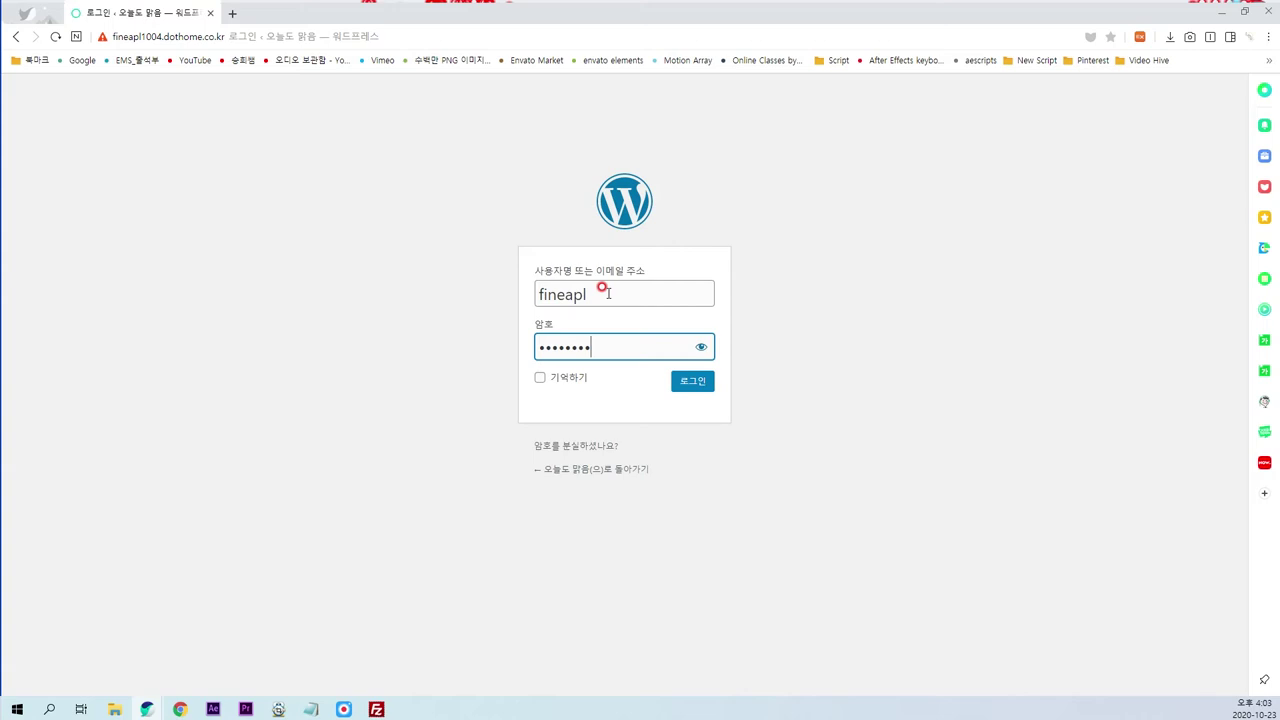
pyautogui.click(540, 378)
pyautogui.click(690, 384)
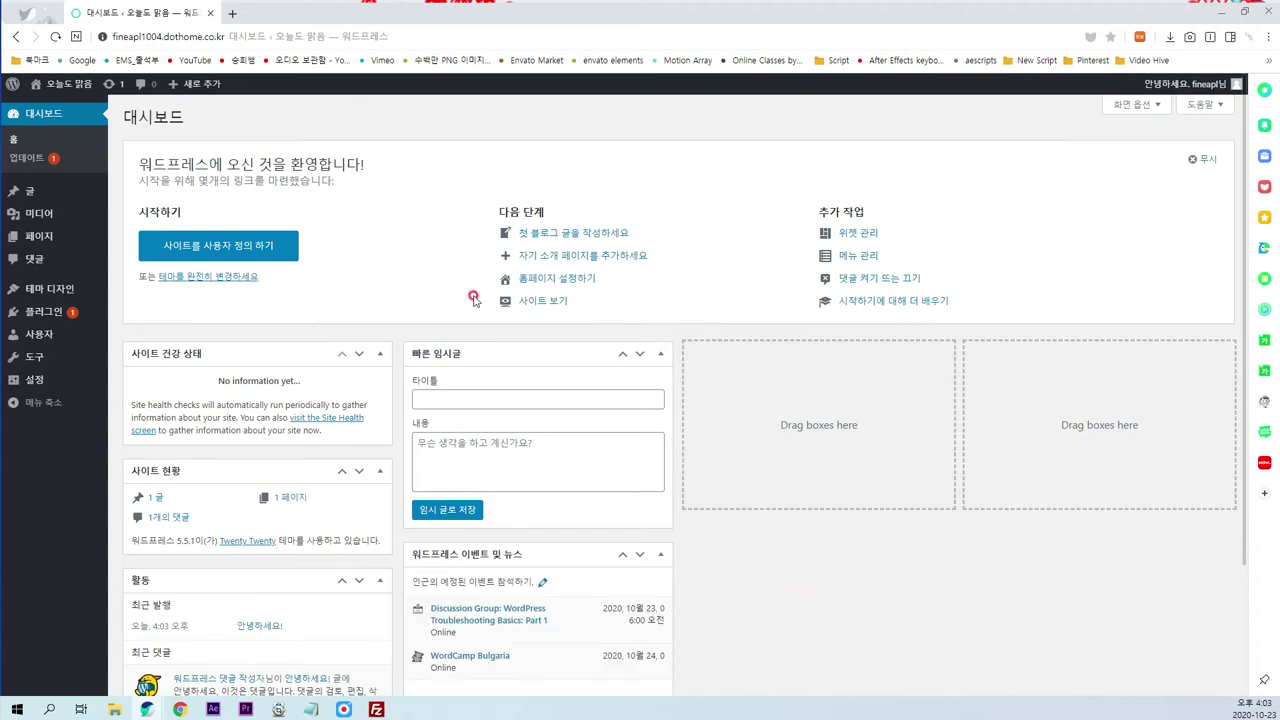
pyautogui.click(40, 159)
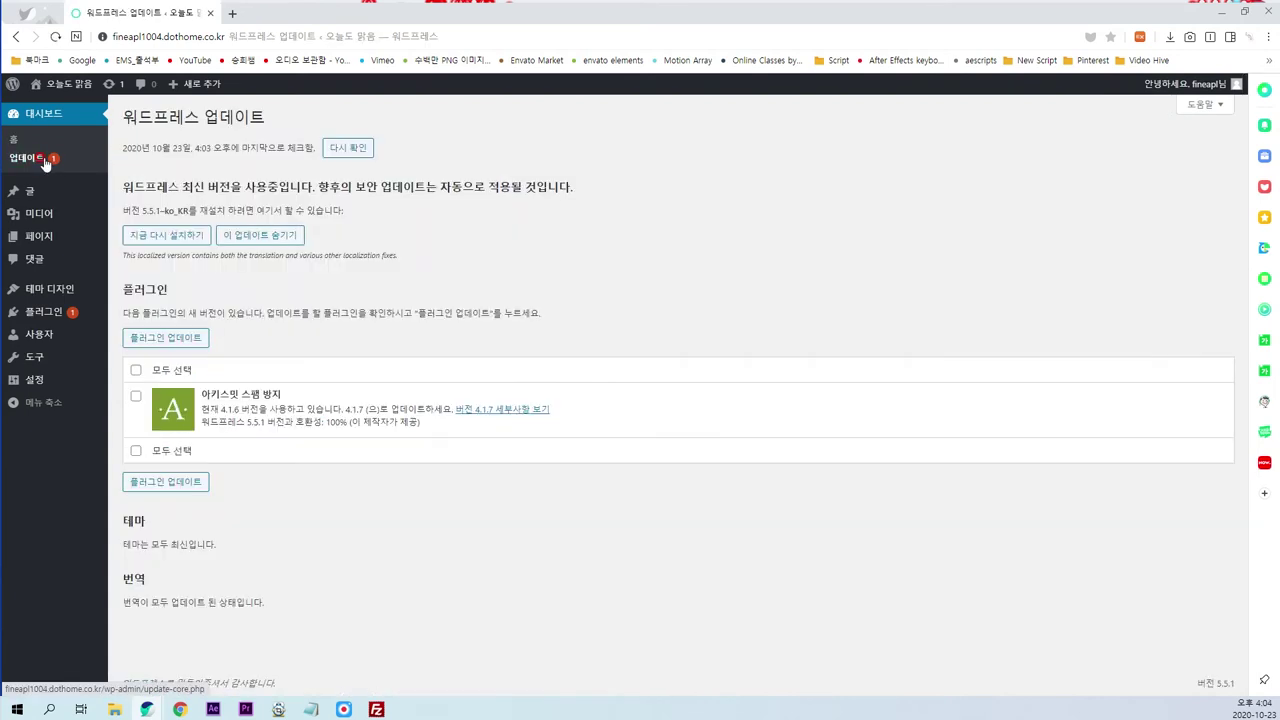
pyautogui.click(231, 284)
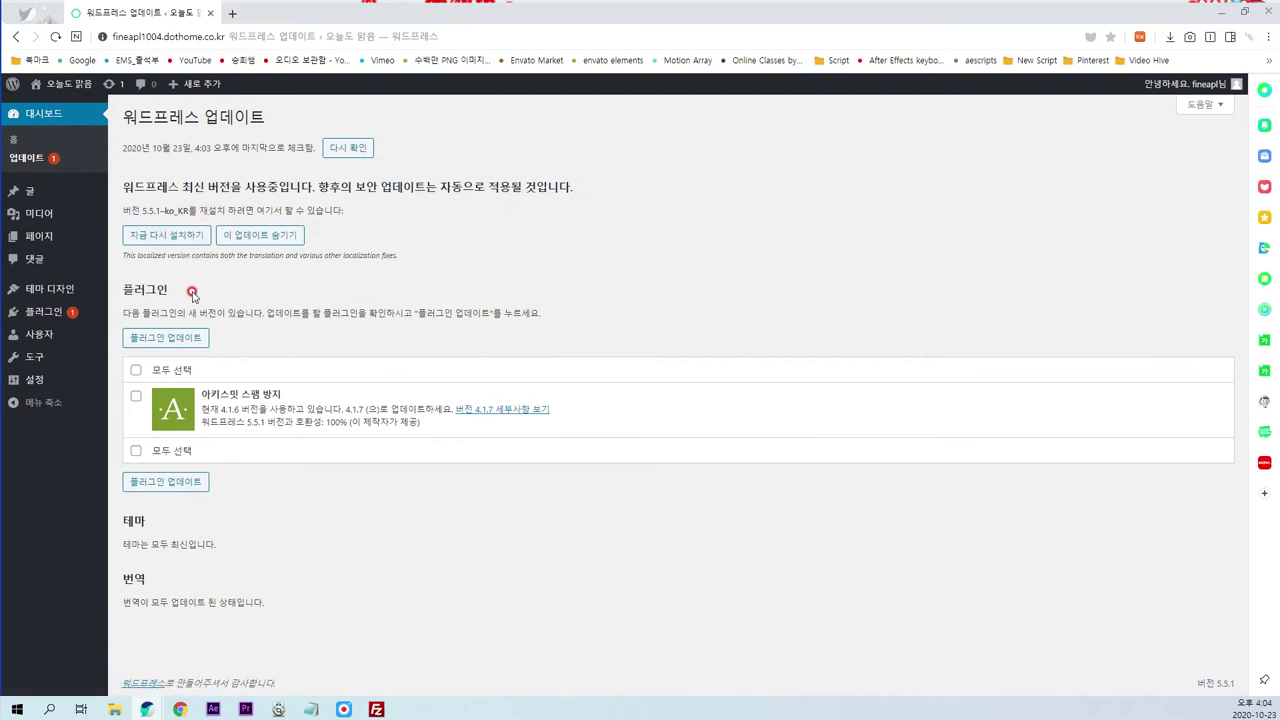
# Recheck for updates, then bring up the theme upload panel under Themes > Add New
pyautogui.click(348, 147)
pyautogui.click(40, 288)
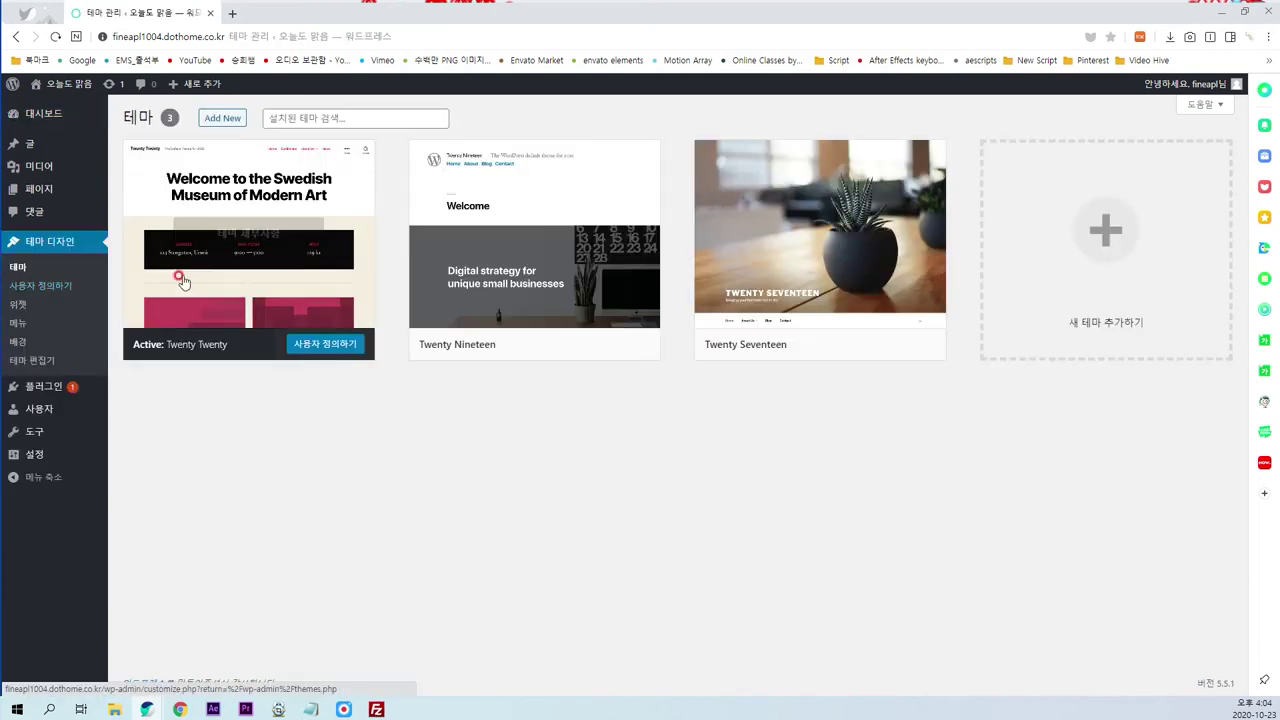
pyautogui.click(221, 119)
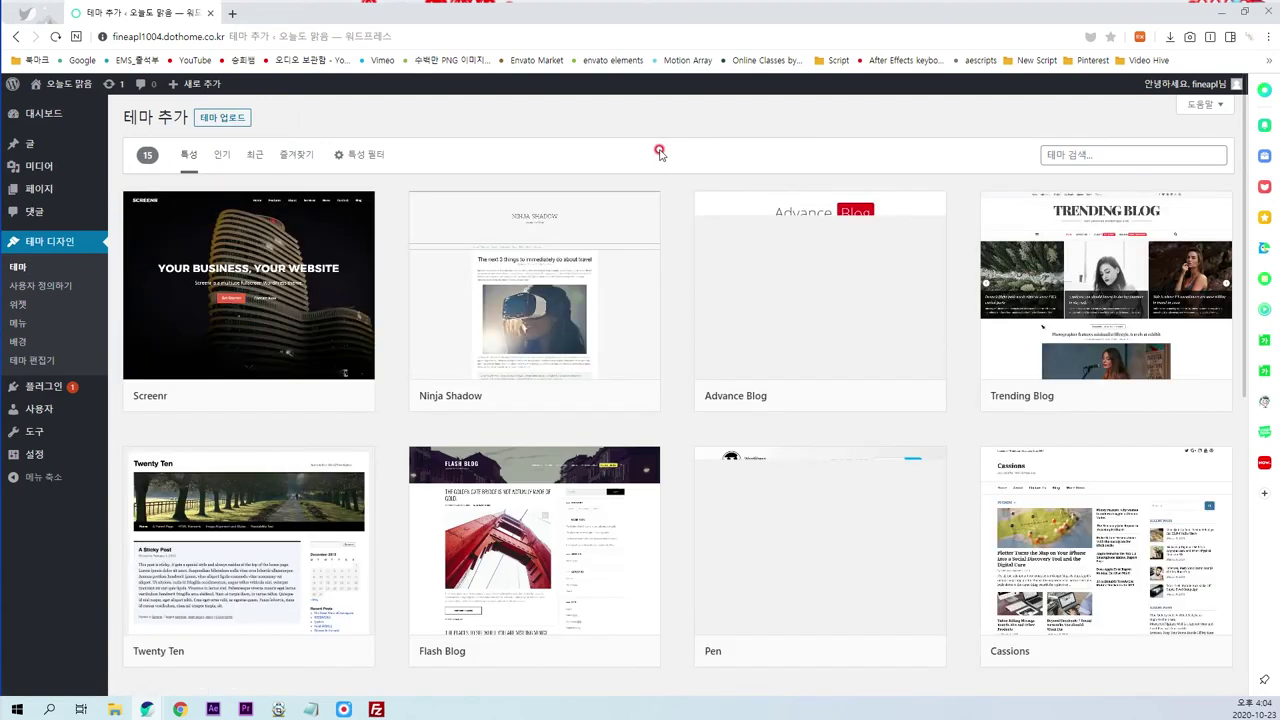
pyautogui.click(222, 119)
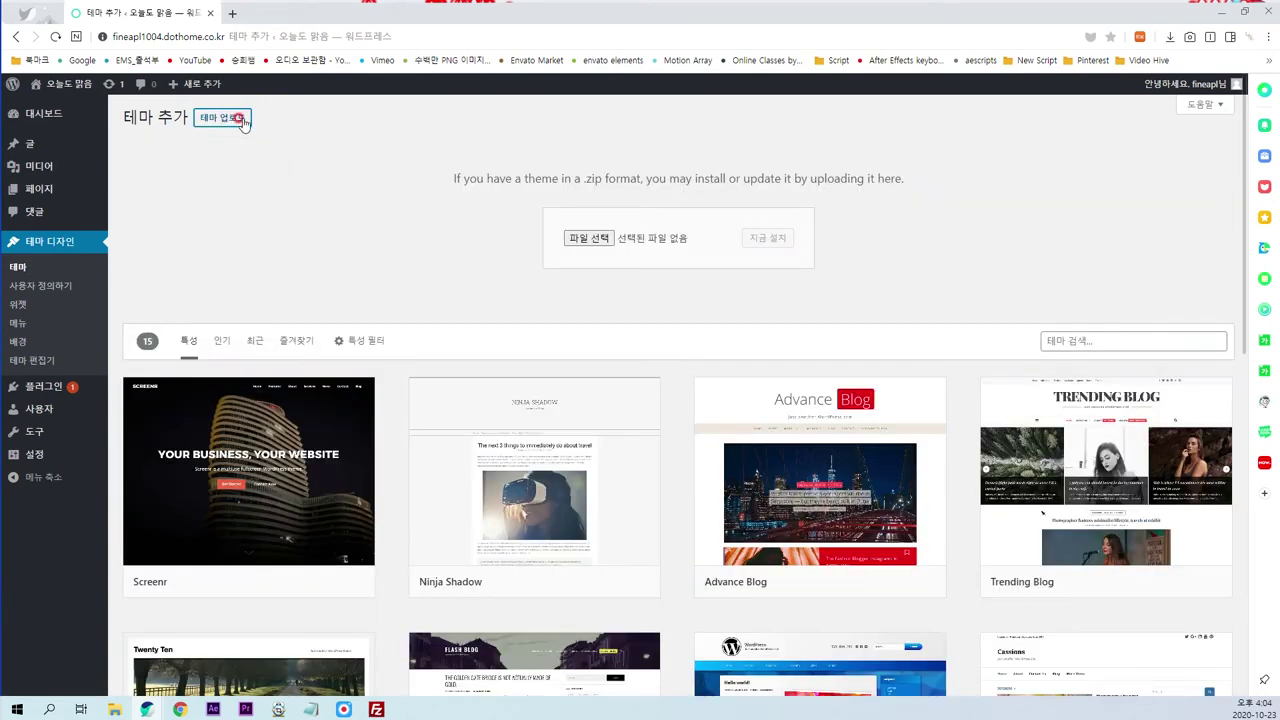
# Upload kapena-wp.zip from the F: drive THEME folder and install it
pyautogui.click(603, 239)
pyautogui.click(601, 238)
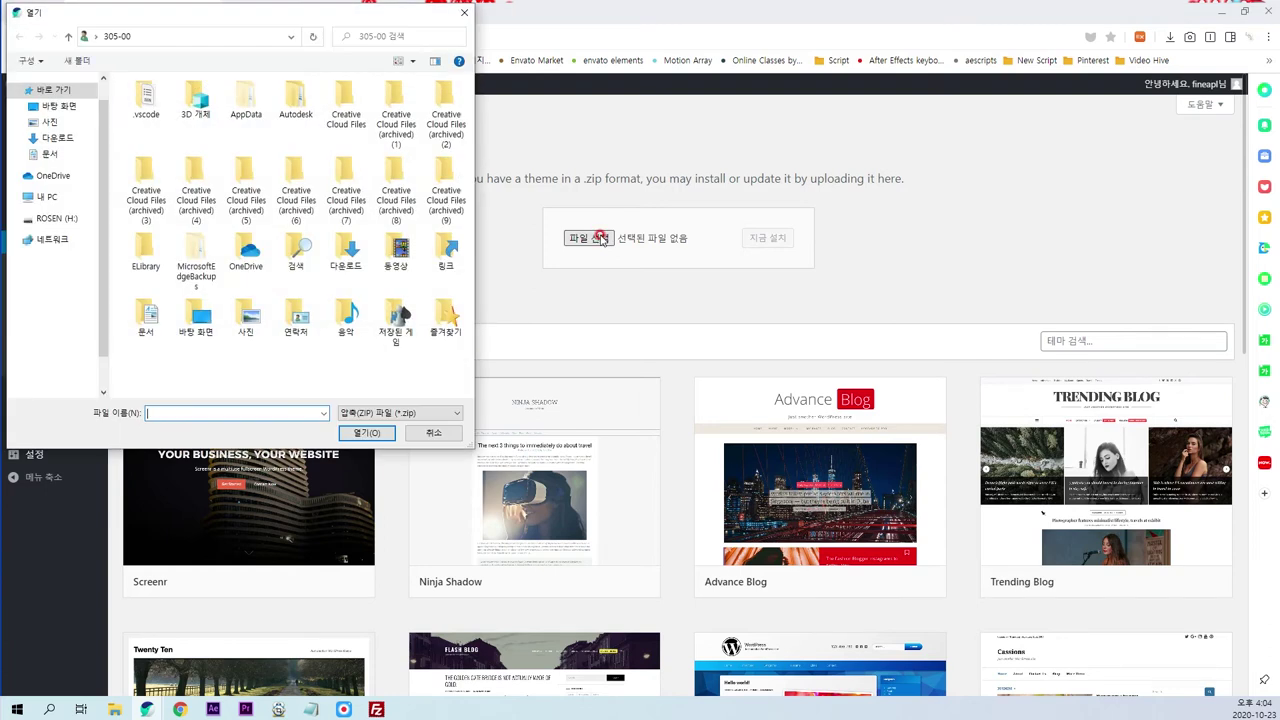
pyautogui.click(70, 346)
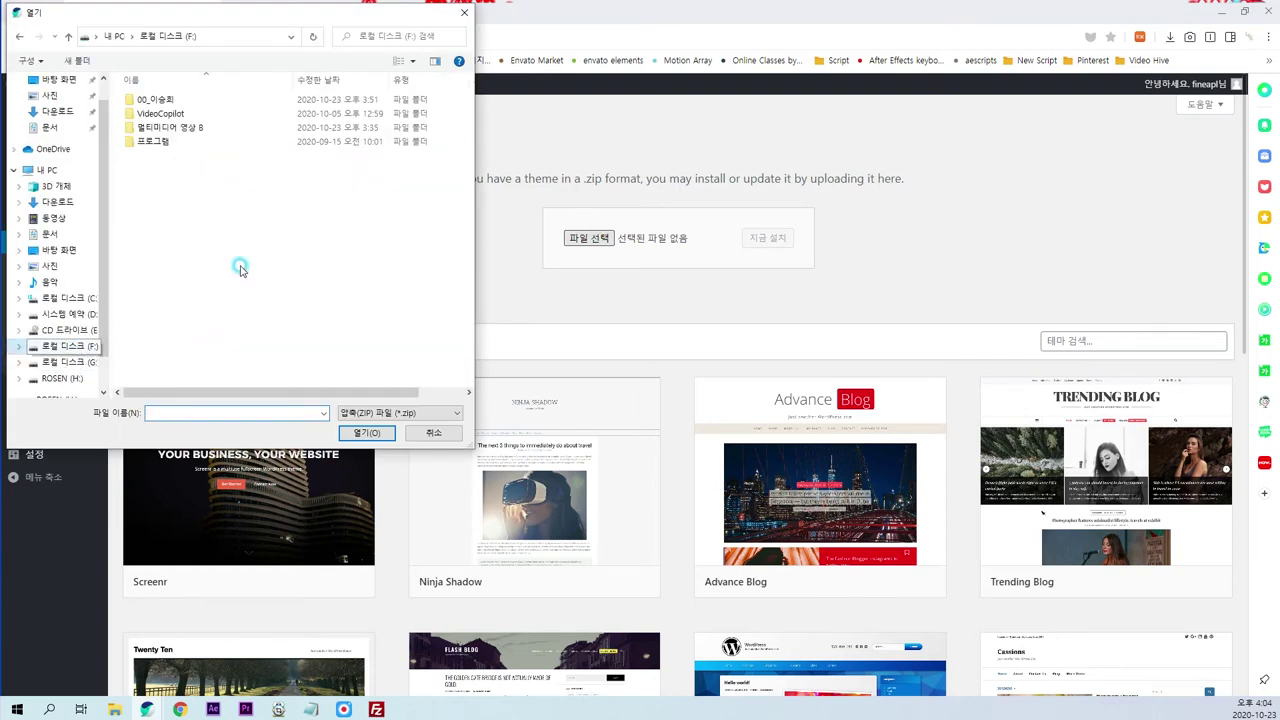
pyautogui.moveTo(243, 20); pyautogui.dragTo(0, 20)
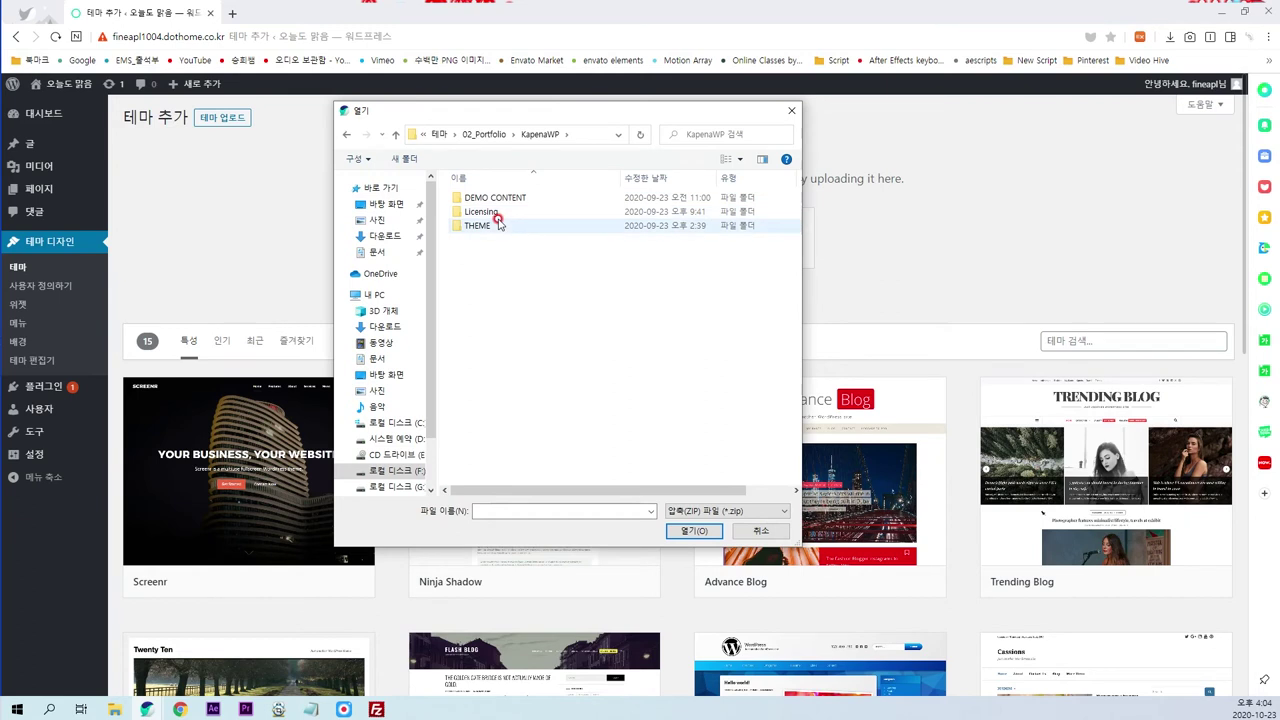
pyautogui.doubleClick(482, 224)
pyautogui.doubleClick(490, 197)
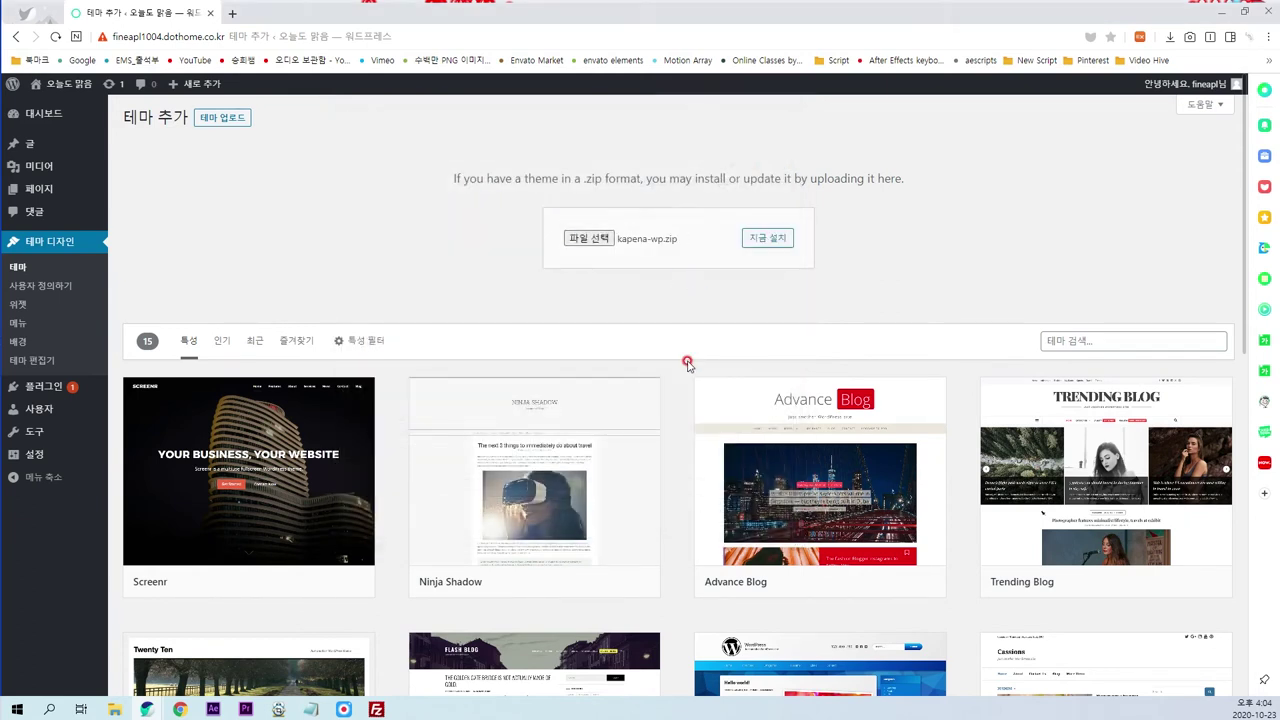
pyautogui.click(760, 240)
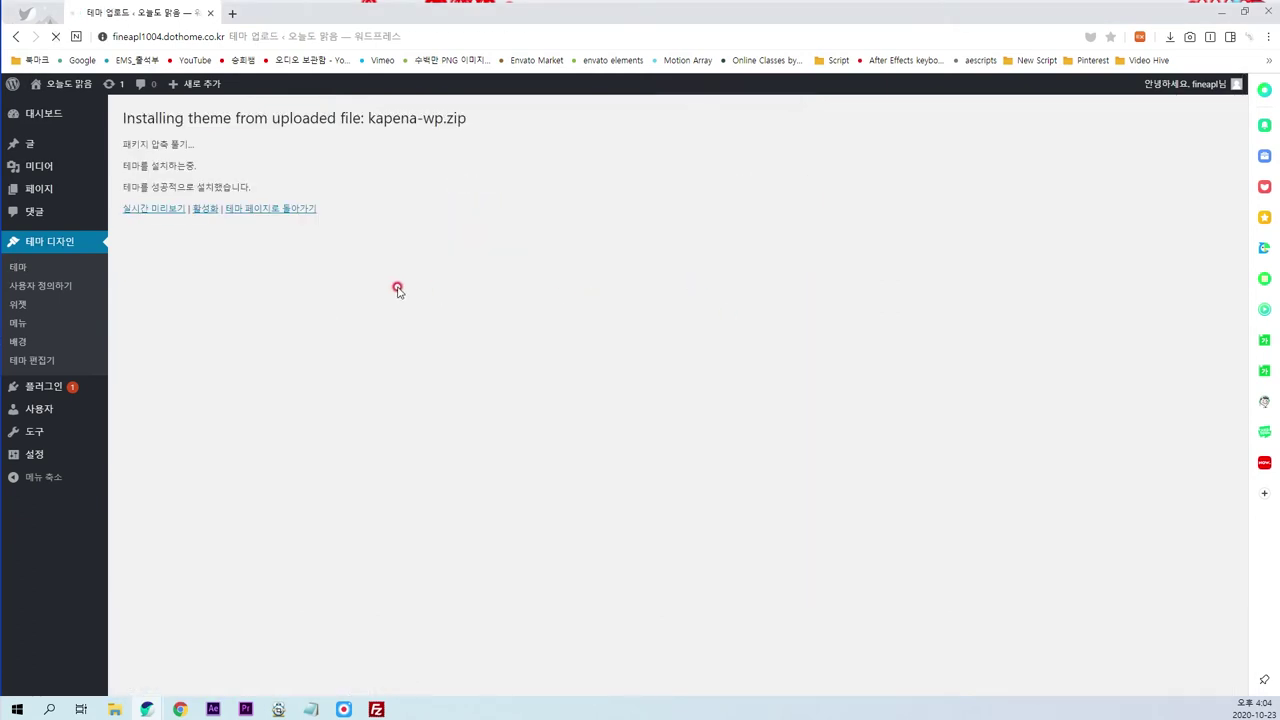
# Activate Kapena WP and list its required plugins: CocoBasic - Kapena WP and Contact Form 7
pyautogui.click(206, 209)
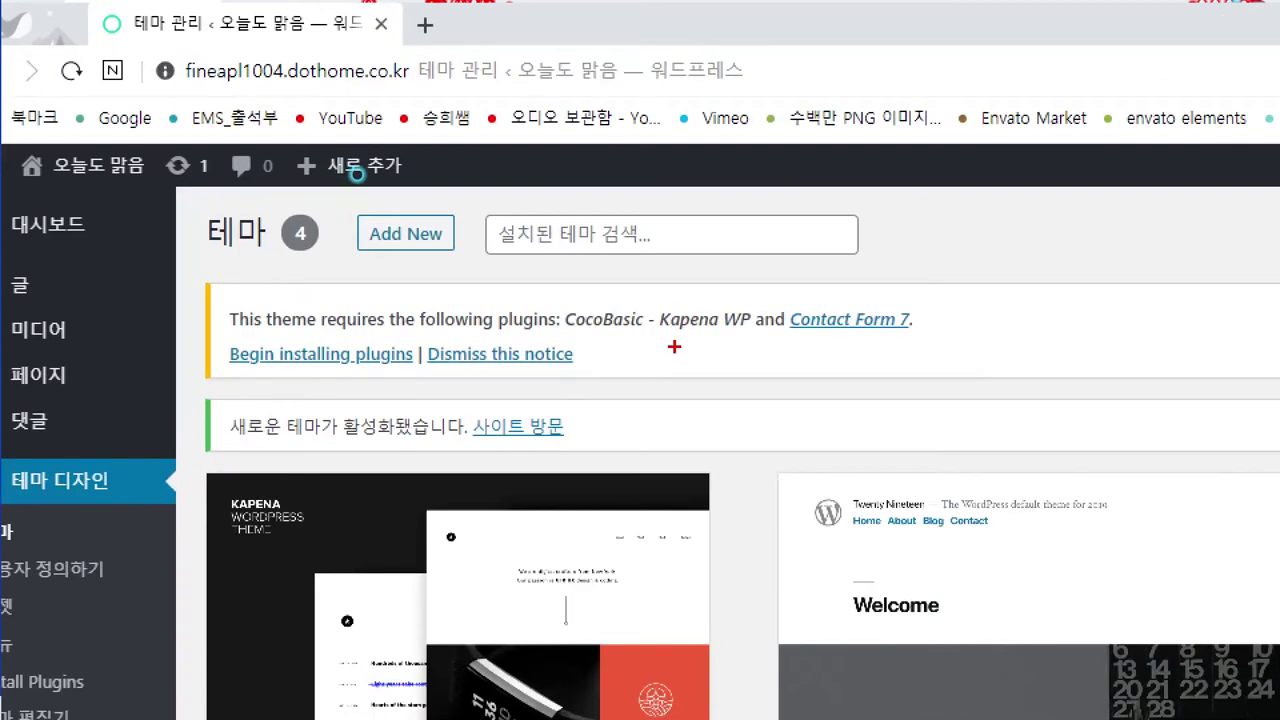
pyautogui.moveTo(563, 337); pyautogui.dragTo(270, 322)
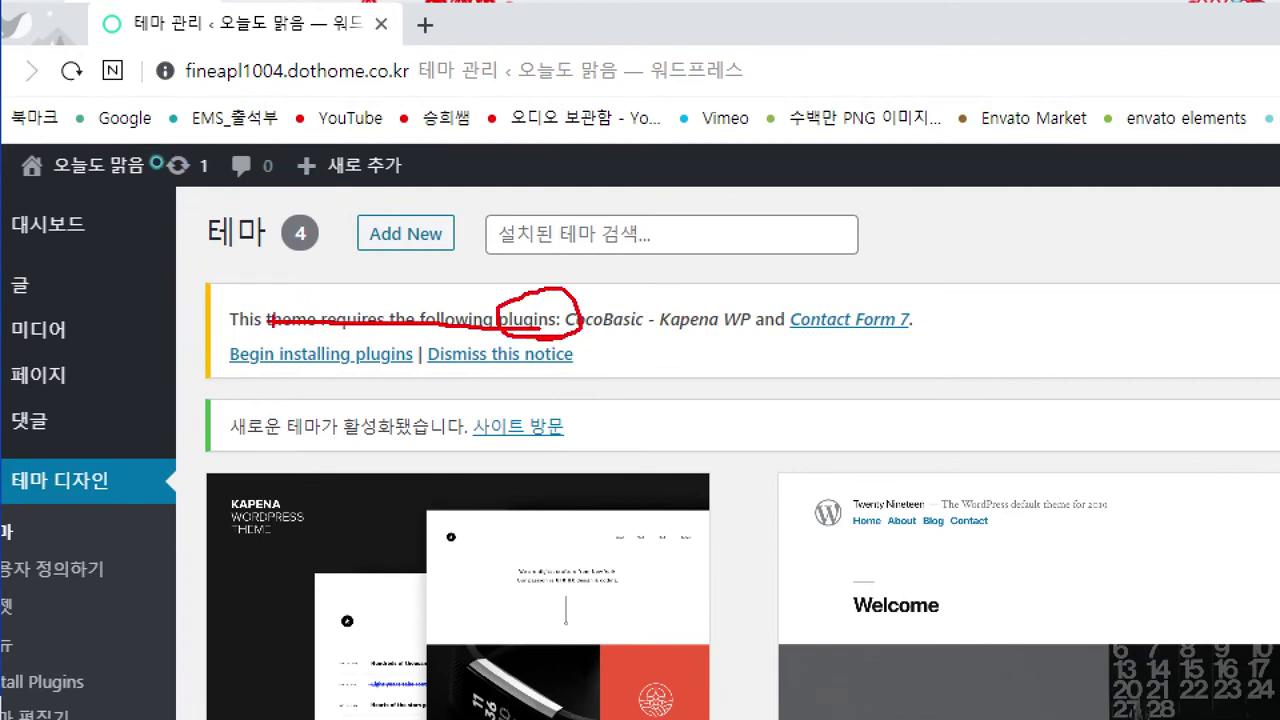
pyautogui.moveTo(359, 372); pyautogui.dragTo(383, 376)
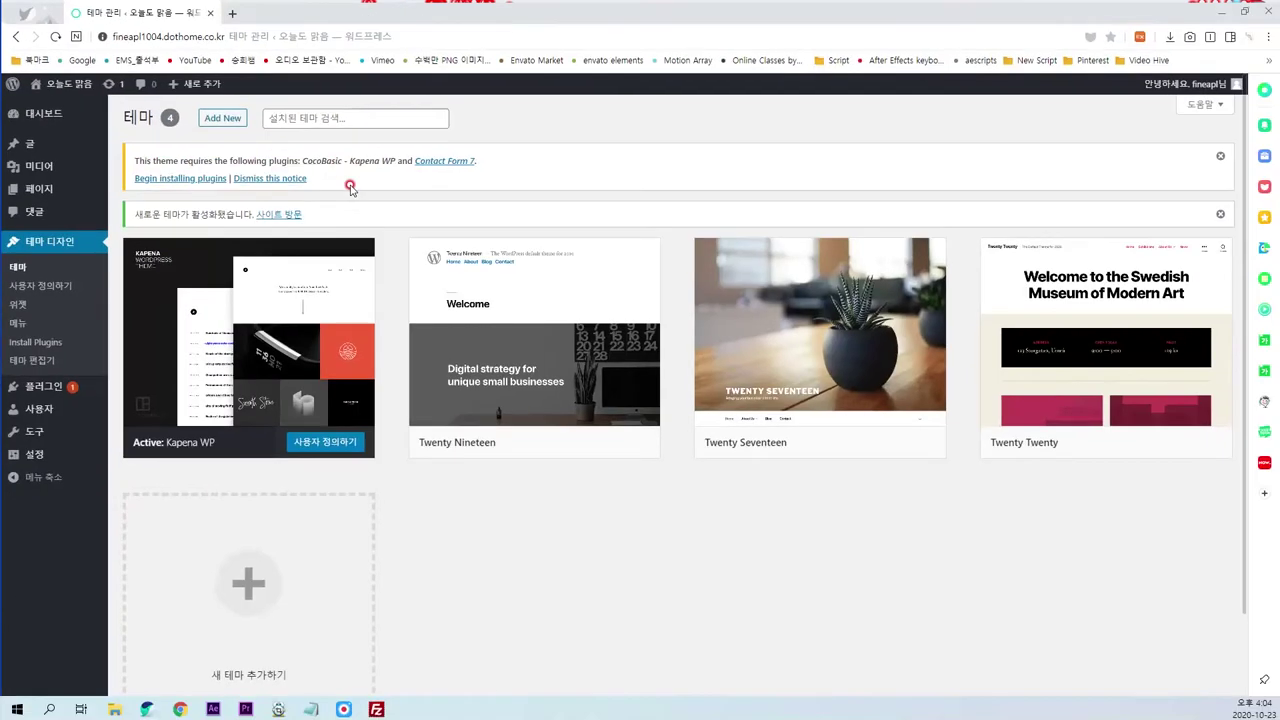
pyautogui.click(194, 178)
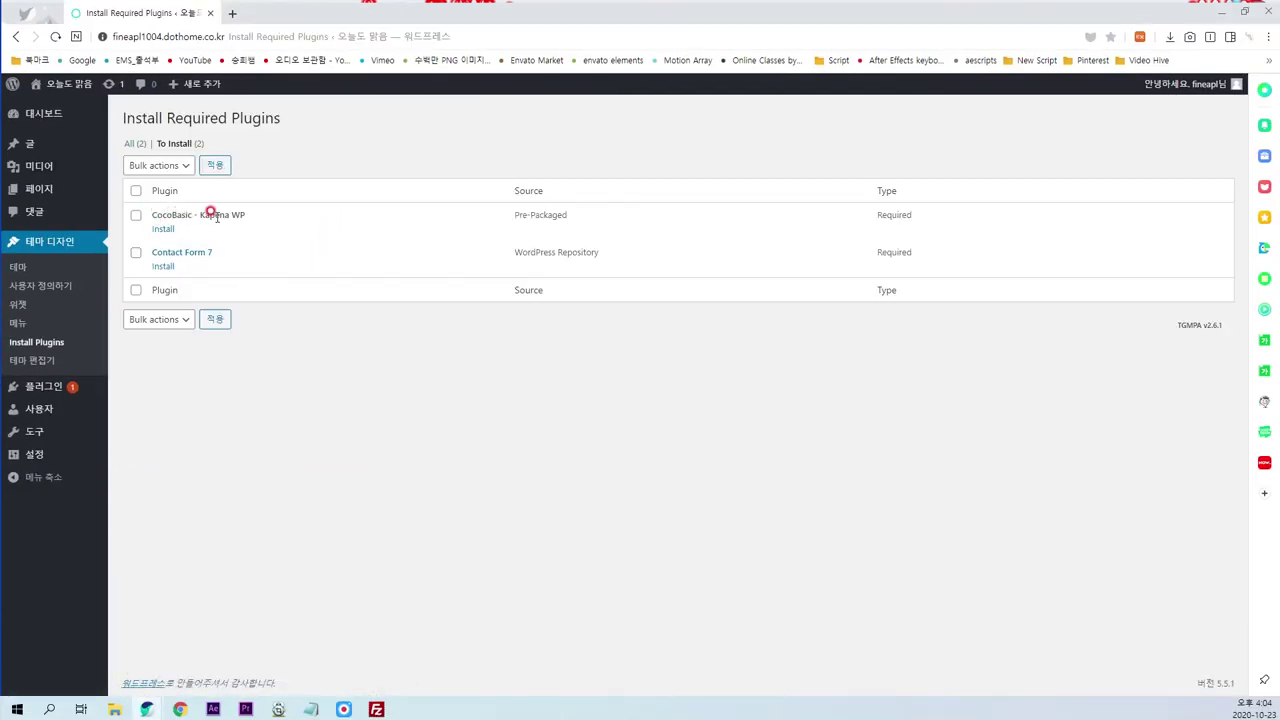
# Install and activate the CocoBasic - Kapena WP plugin
pyautogui.click(163, 229)
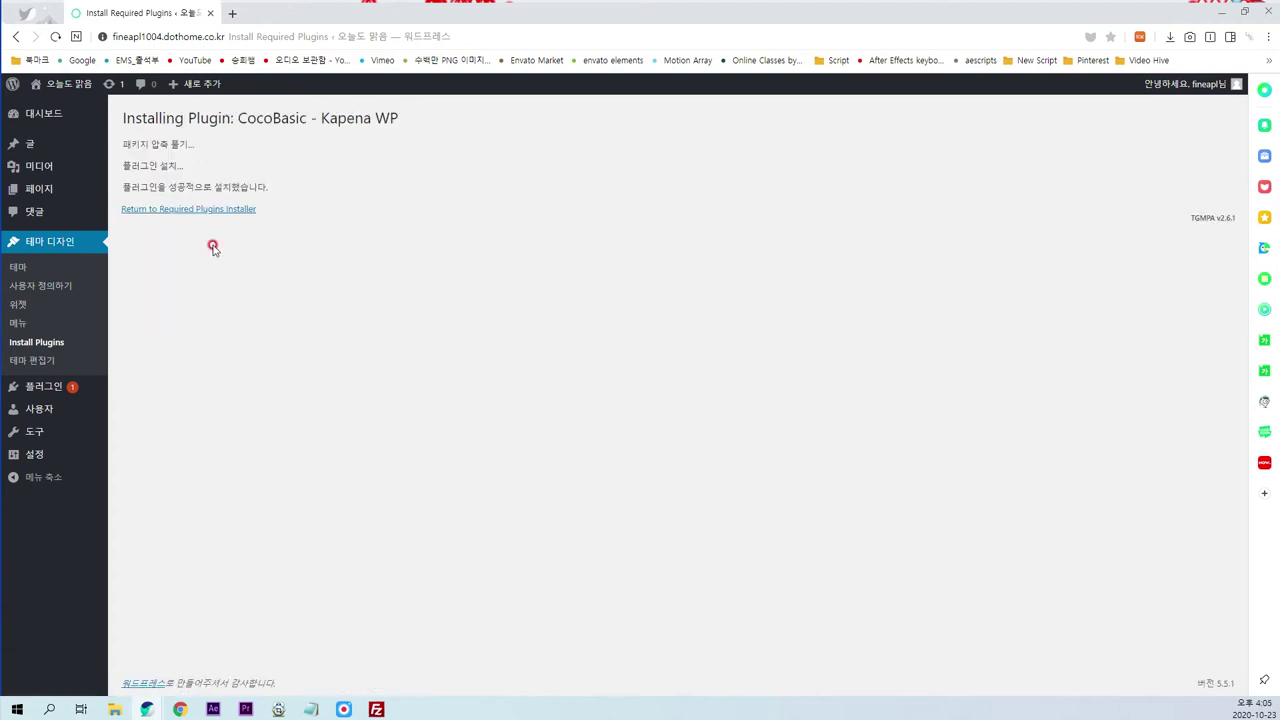
pyautogui.click(185, 212)
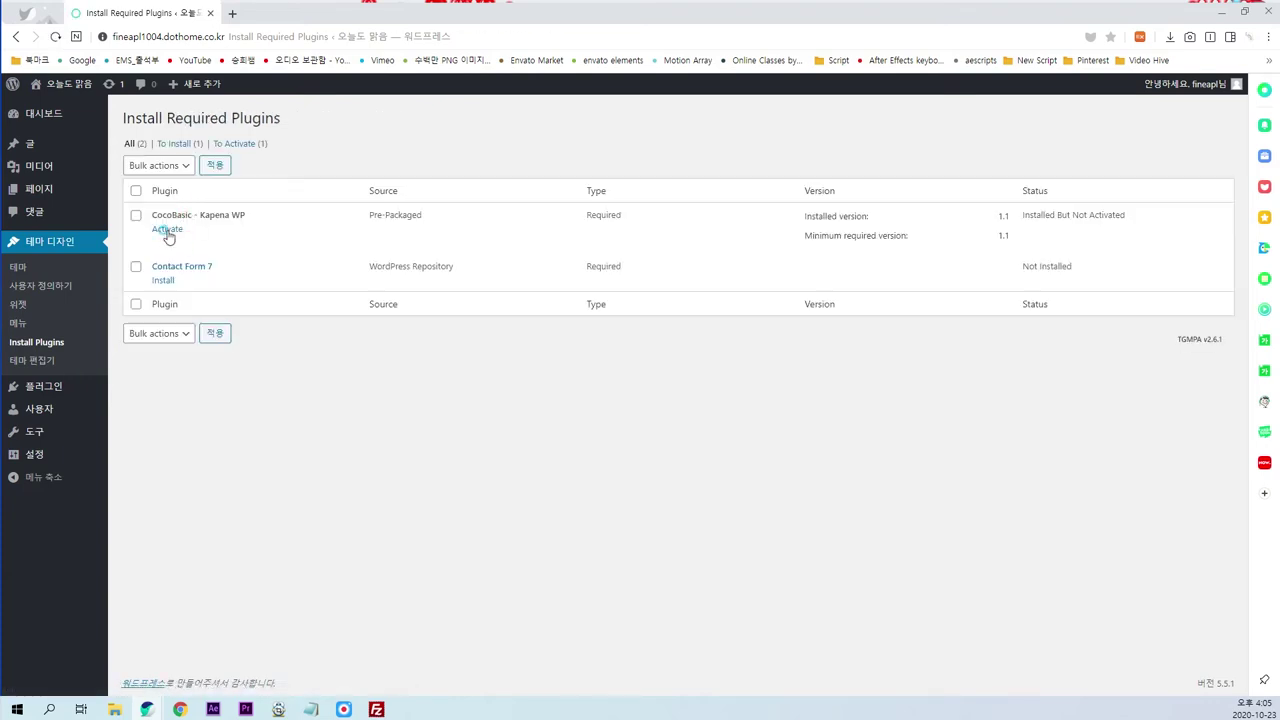
pyautogui.click(162, 232)
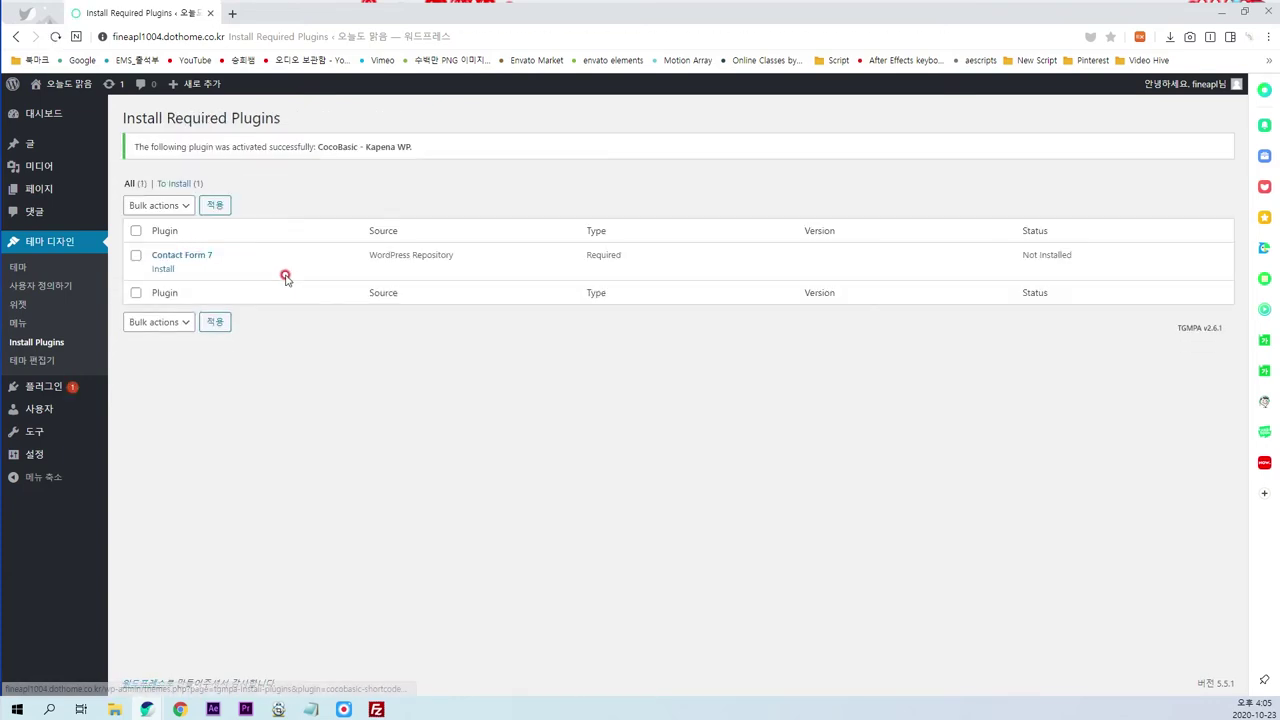
# Install and activate Contact Form 7, then return to the Themes page
pyautogui.click(156, 272)
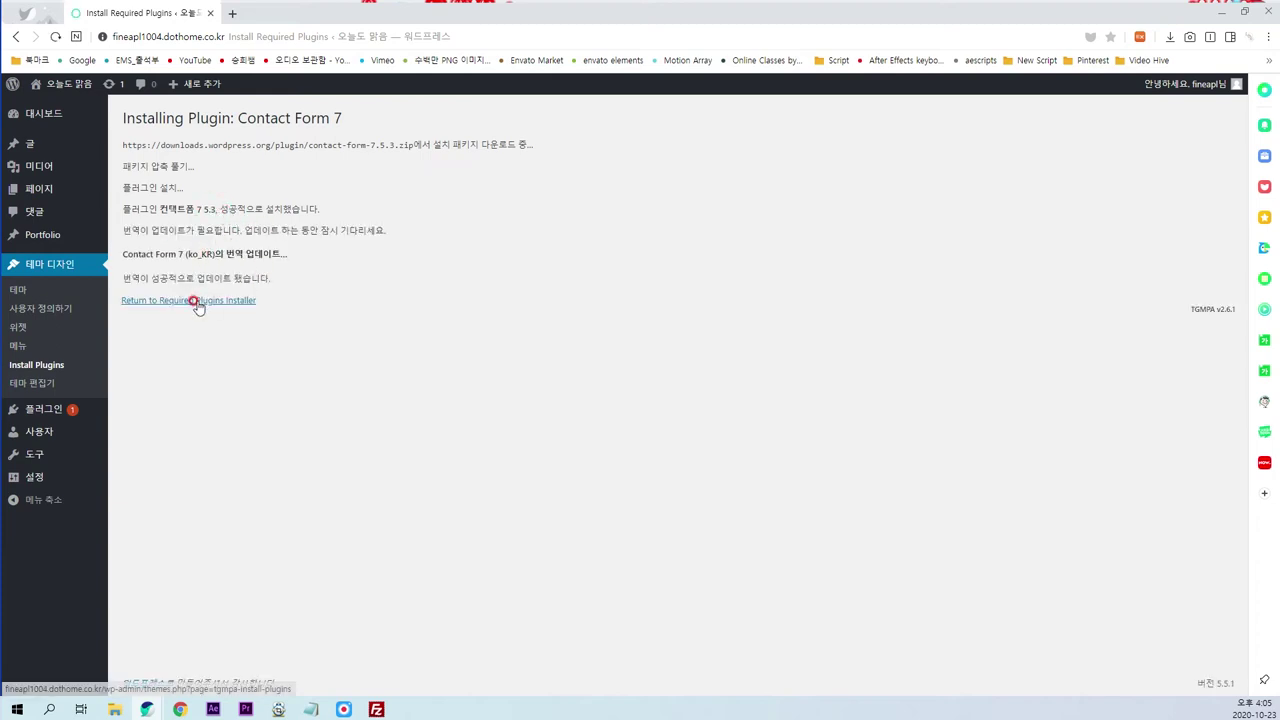
pyautogui.click(193, 301)
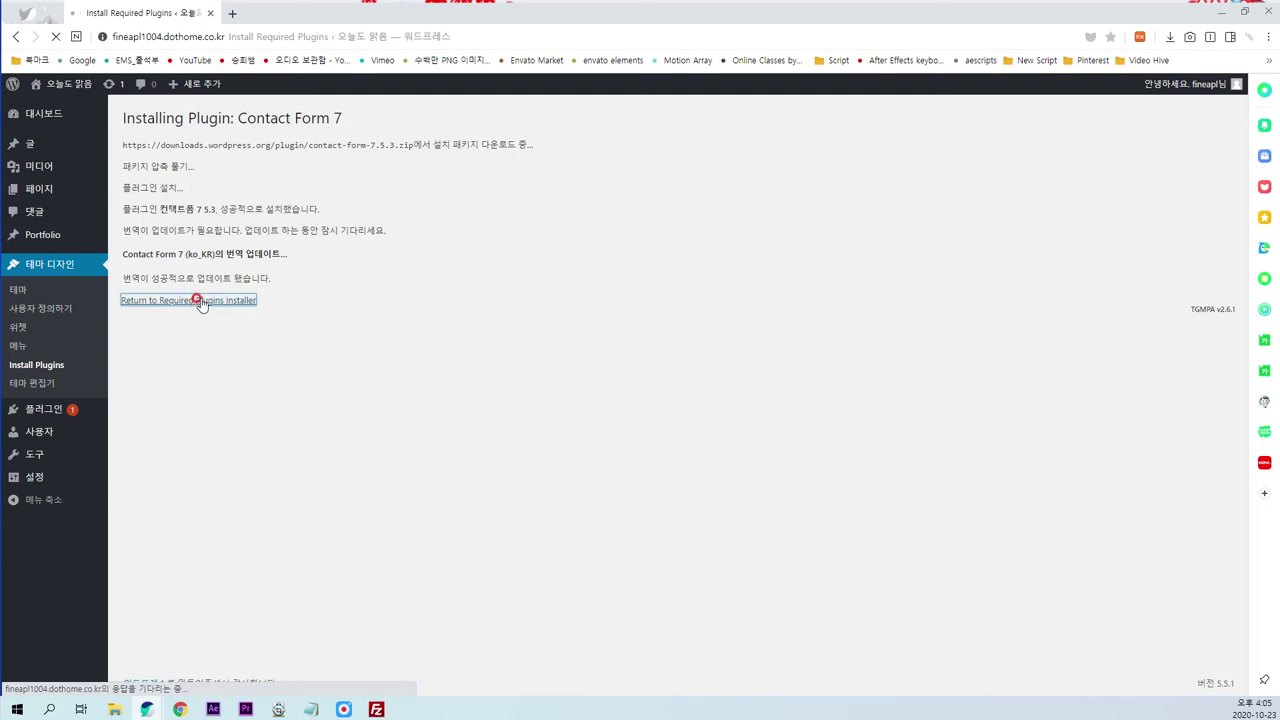
pyautogui.click(167, 231)
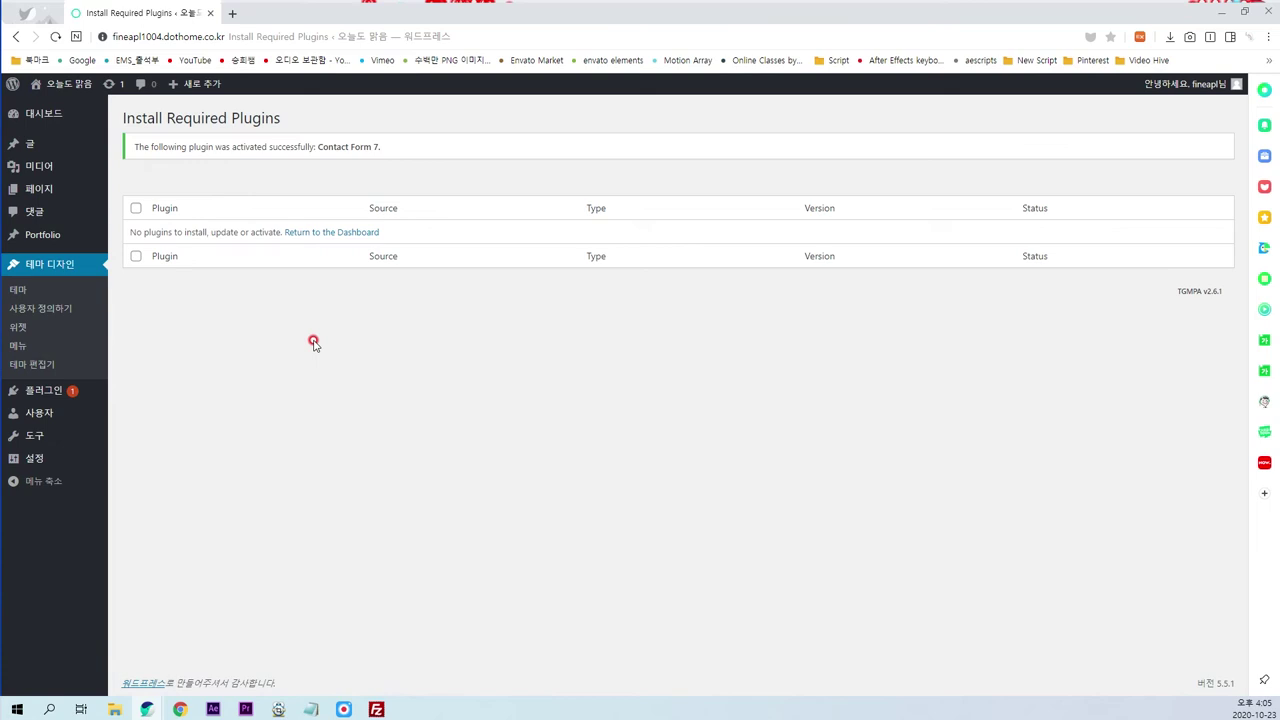
pyautogui.click(17, 290)
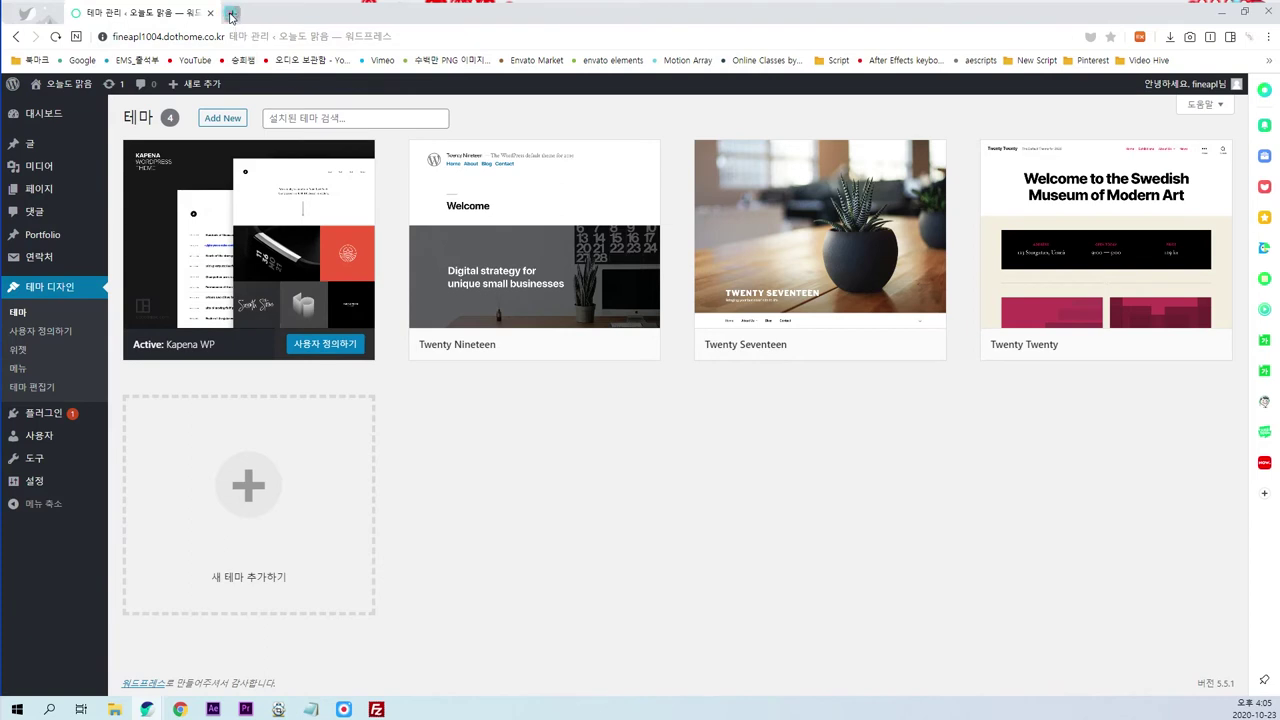
# Load the site's home page in a new tab to see the Kapena look, then return to Themes
pyautogui.click(229, 15)
pyautogui.write('fineapl1004.dothome.co.kr')
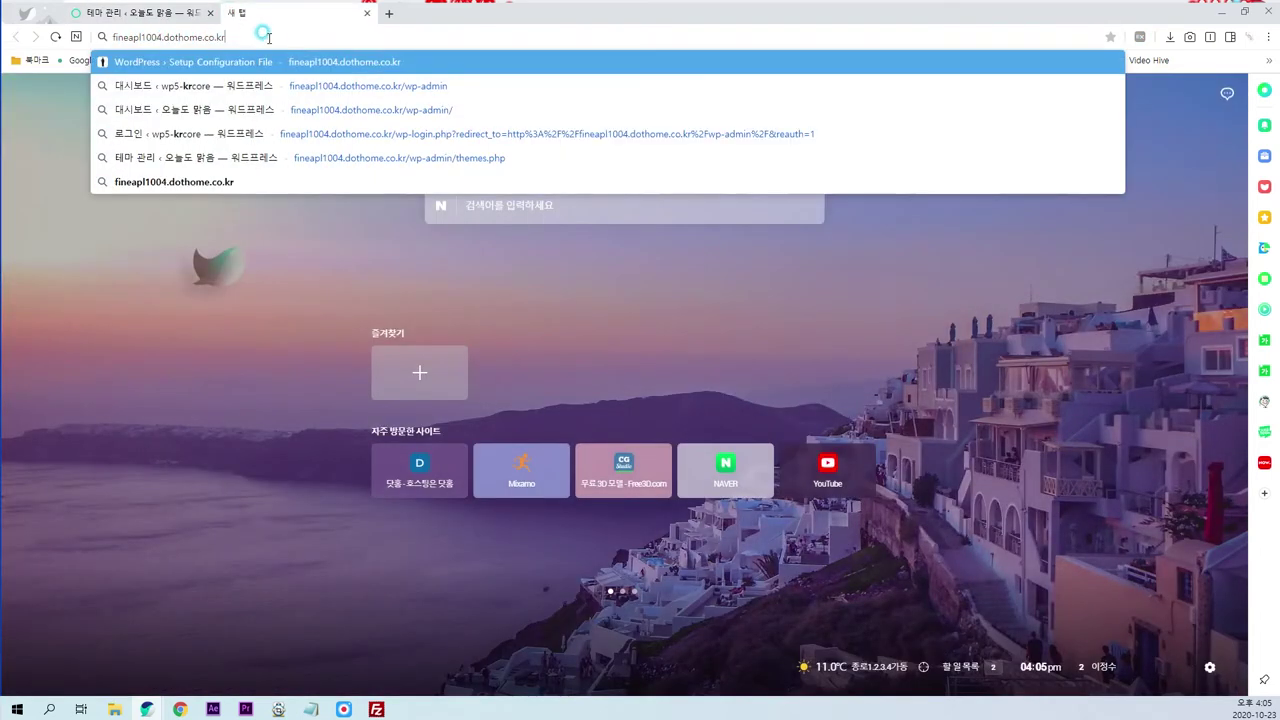
pyautogui.press('Return')
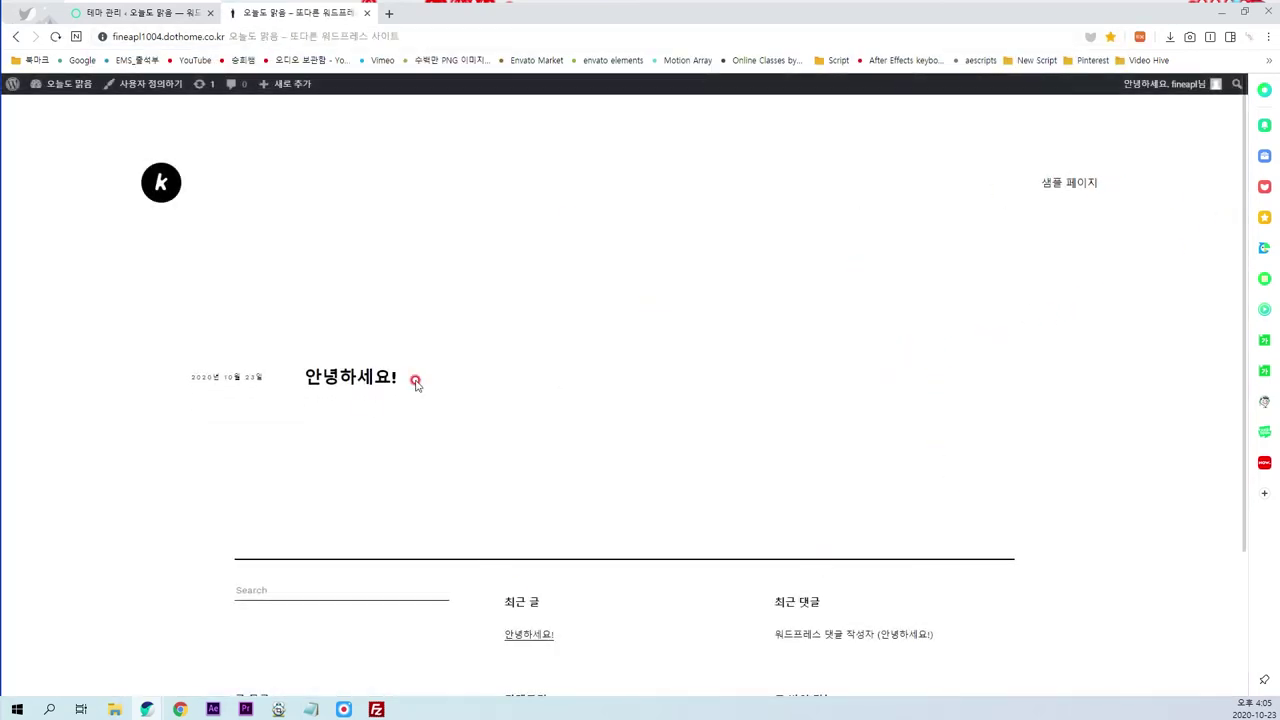
pyautogui.scroll(-2, 900, 360)
pyautogui.scroll(2, 891, 354)
pyautogui.click(126, 12)
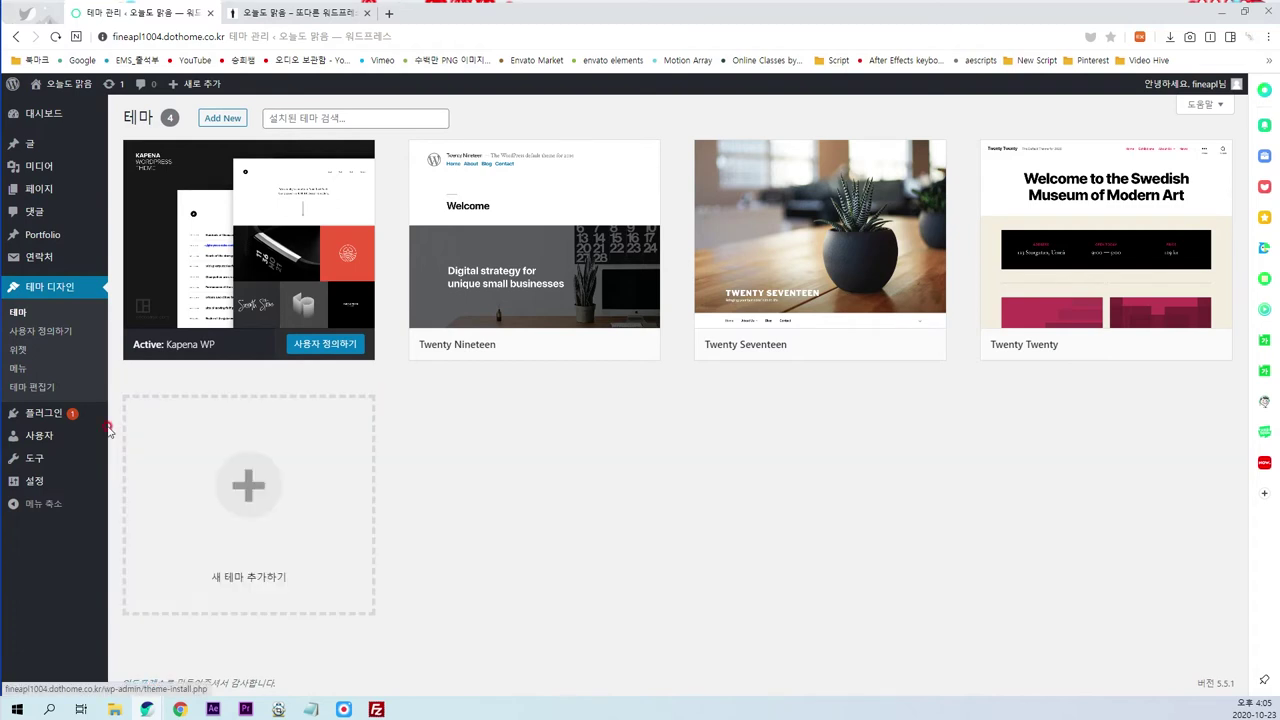
# Install the WordPress importer from Tools > Import and run it
pyautogui.moveTo(45, 462)
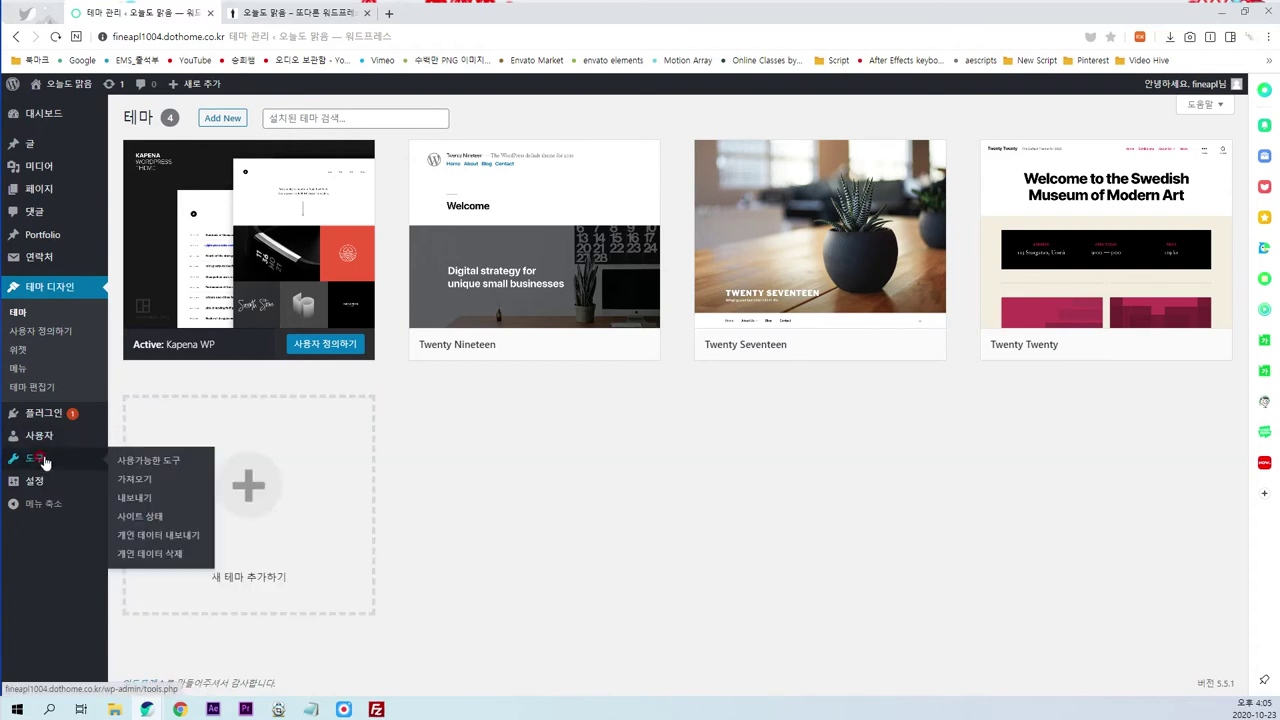
pyautogui.click(127, 481)
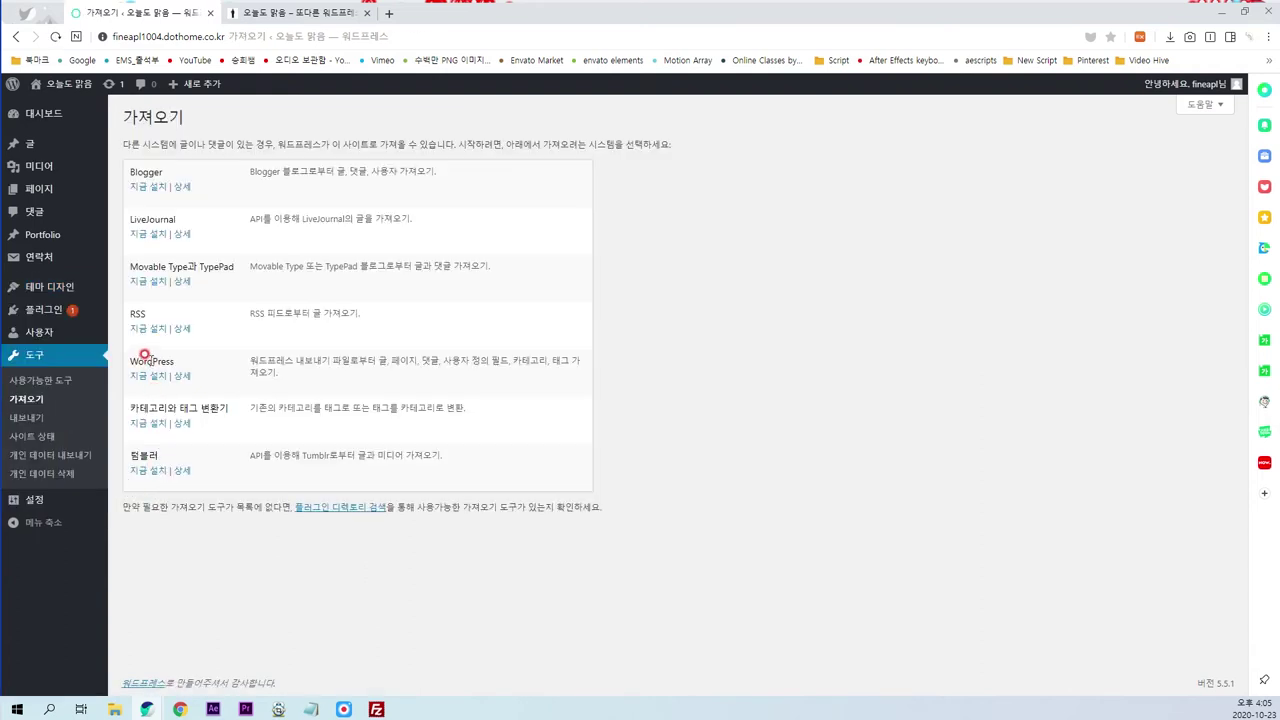
pyautogui.click(149, 377)
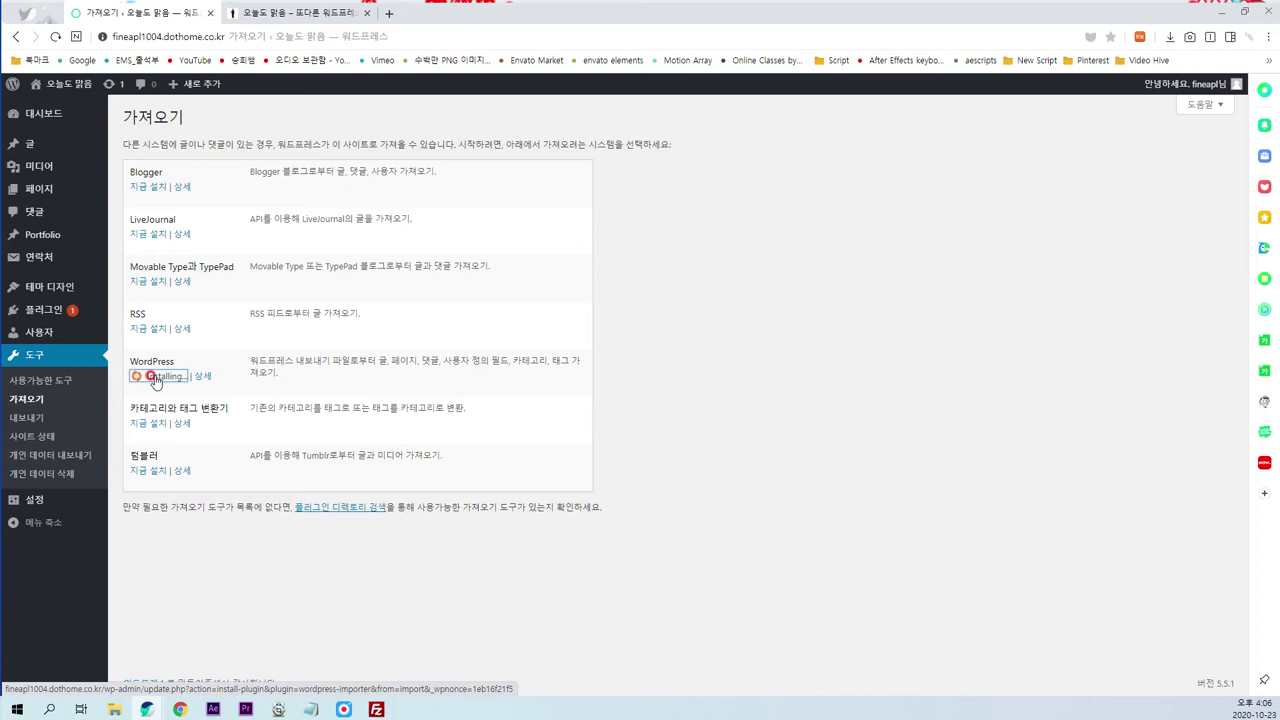
pyautogui.click(142, 408)
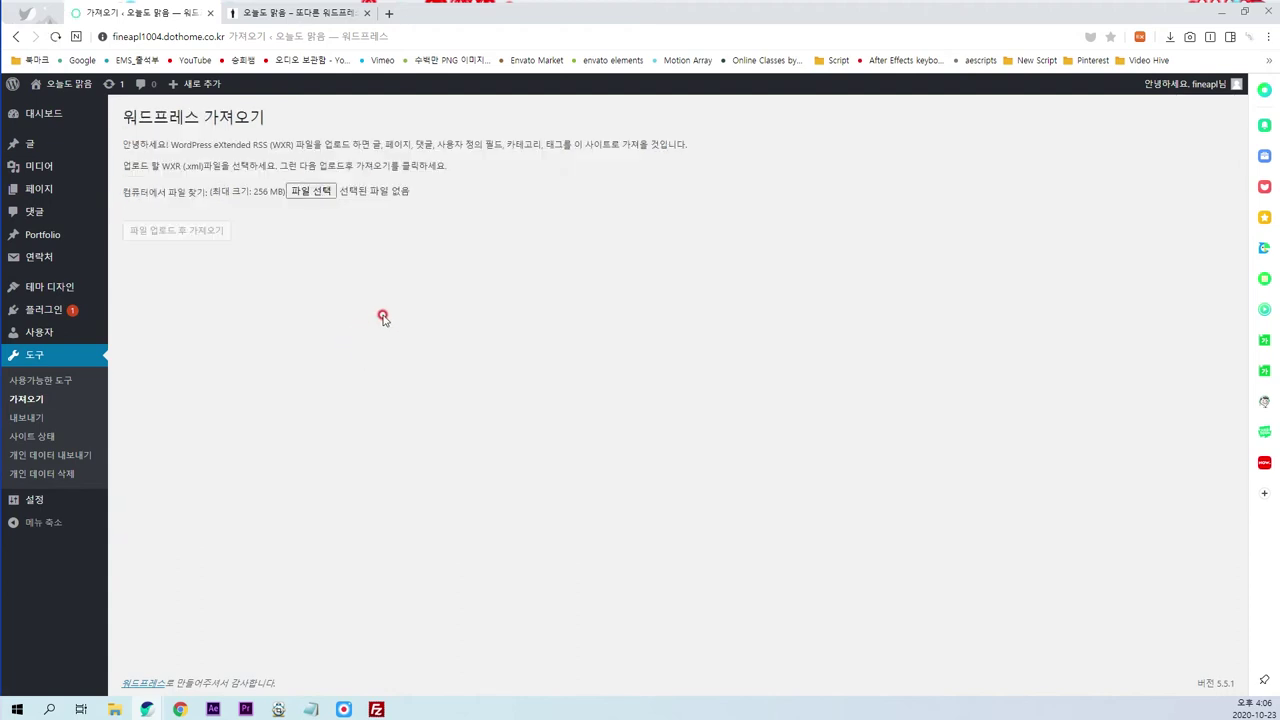
# Upload kapena.wordpress.2018-03-28.xml from the DEMO CONTENT folder for import
pyautogui.click(311, 191)
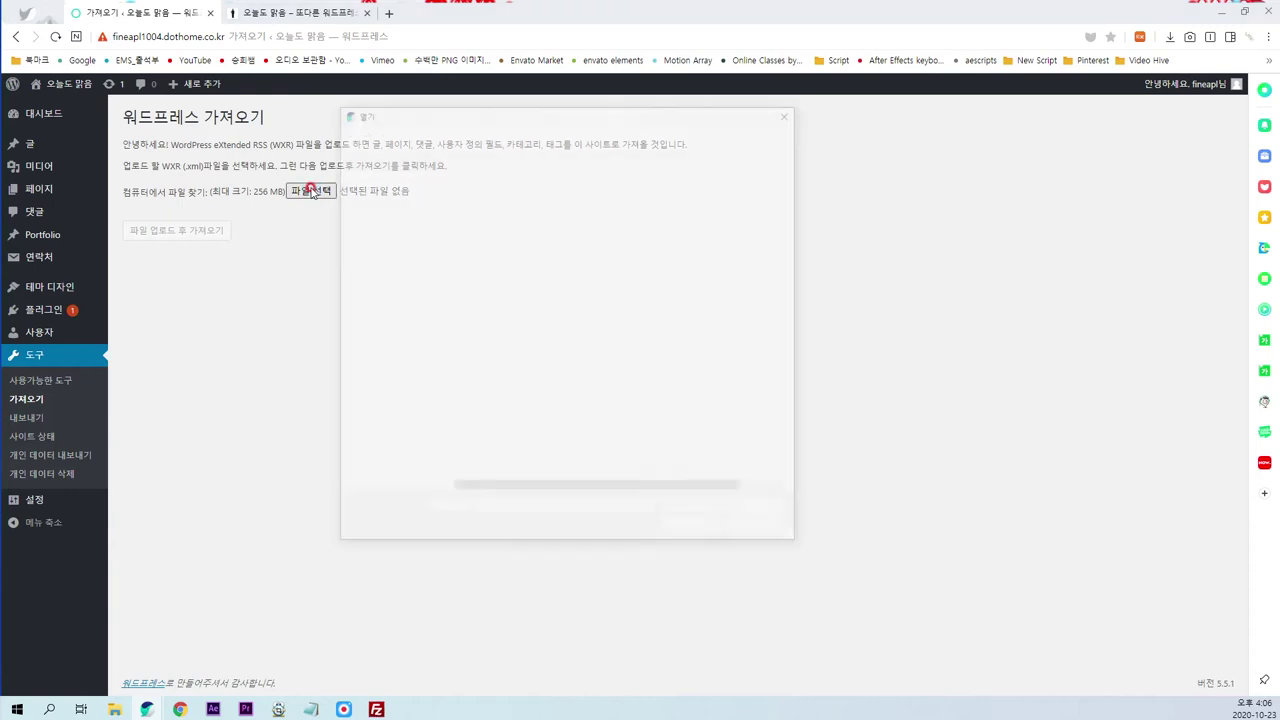
pyautogui.click(509, 134)
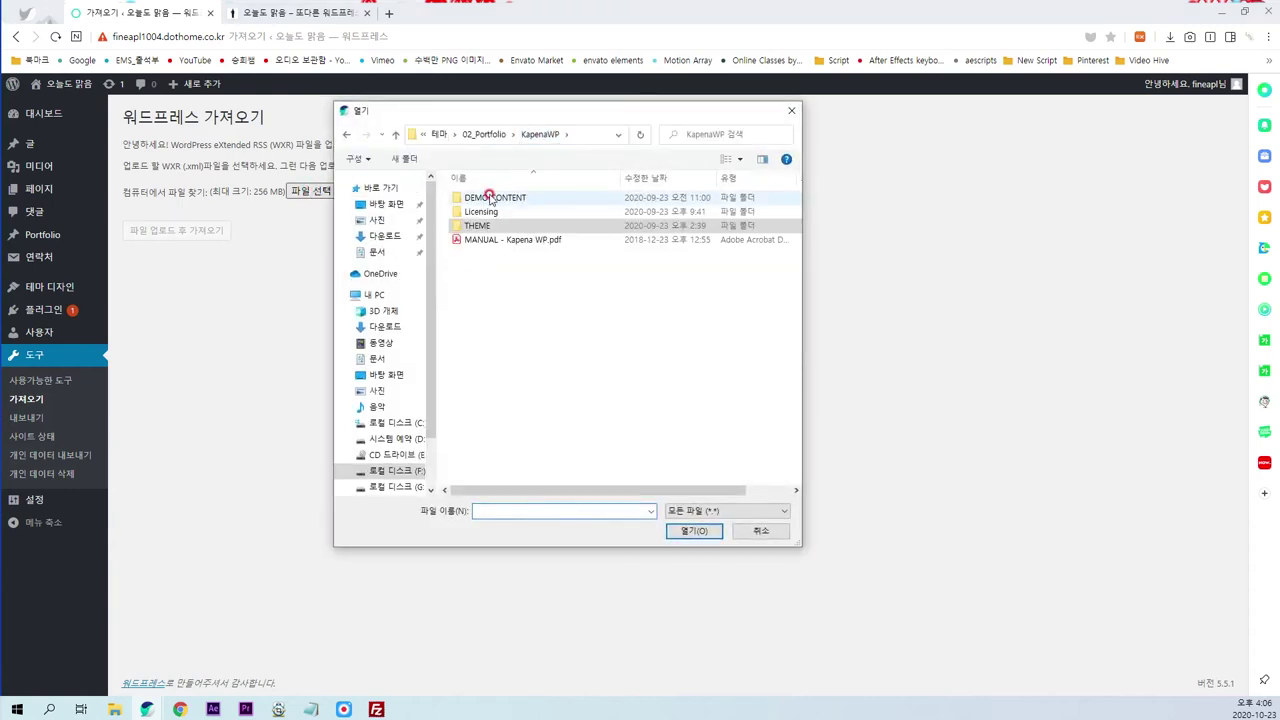
pyautogui.doubleClick(490, 197)
pyautogui.click(489, 198)
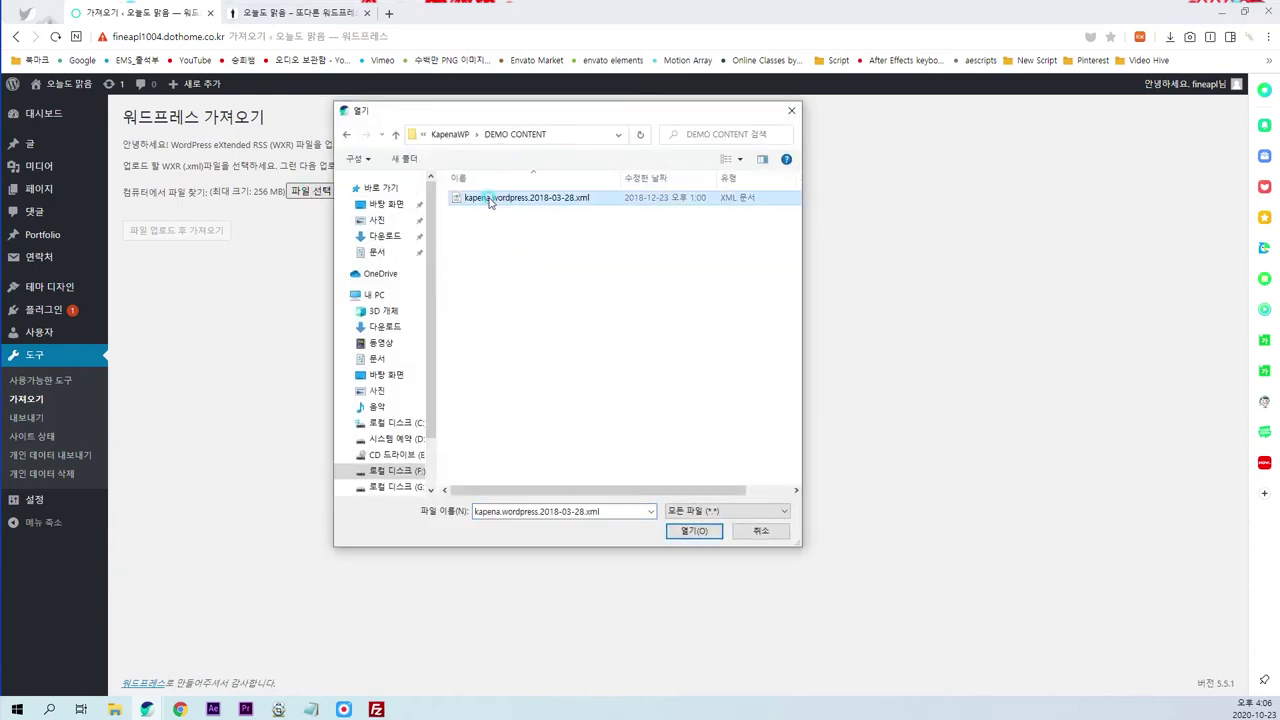
pyautogui.click(690, 530)
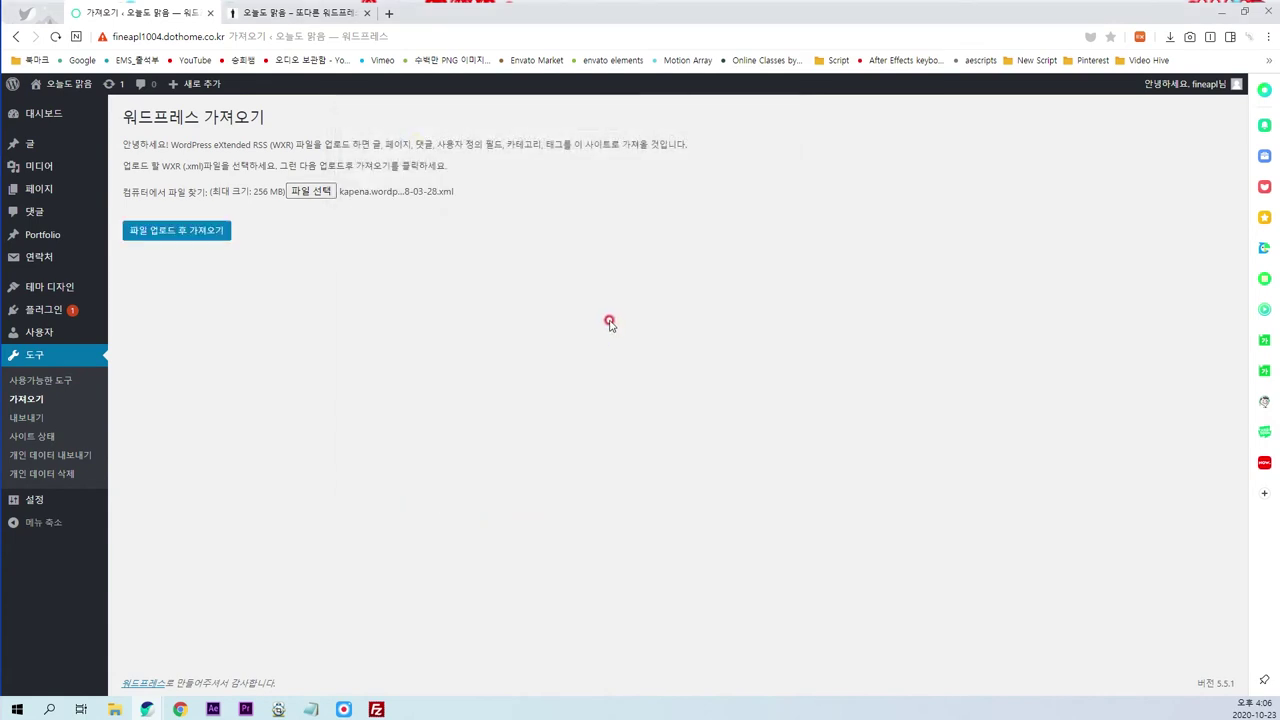
pyautogui.click(194, 238)
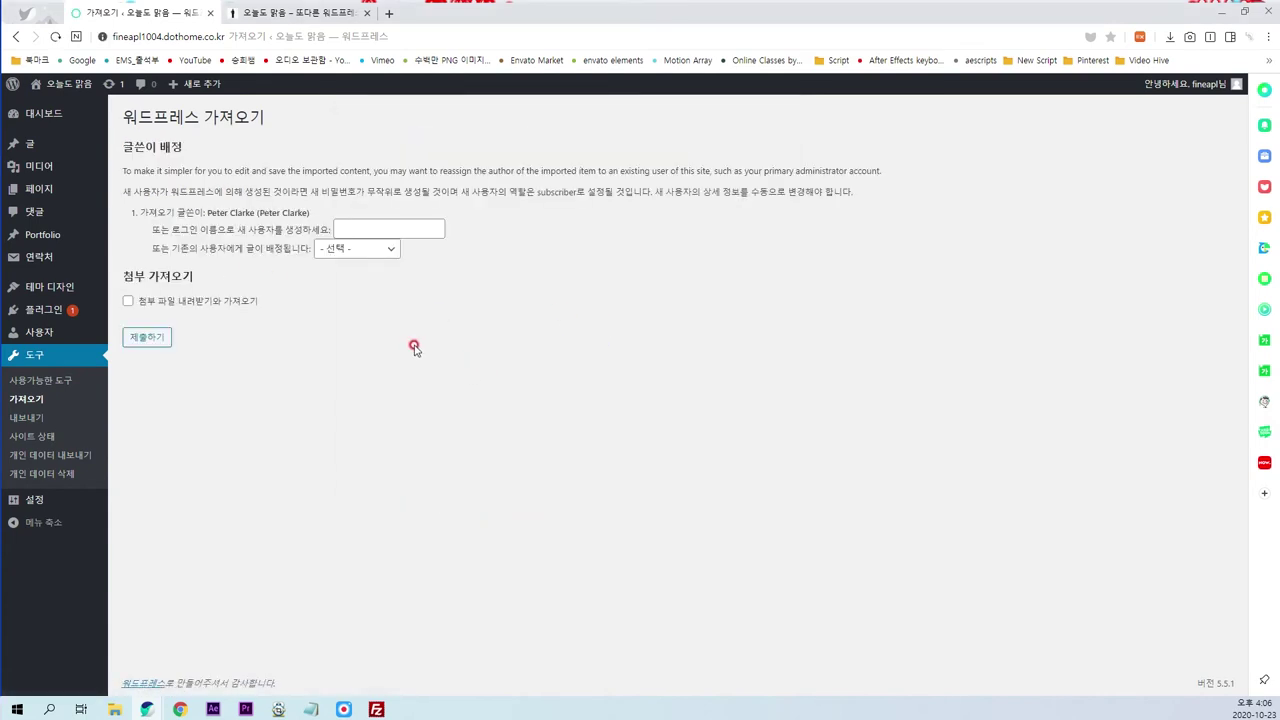
# Map imported posts to the existing user, enable attachment downloads, and submit the import
pyautogui.click(350, 250)
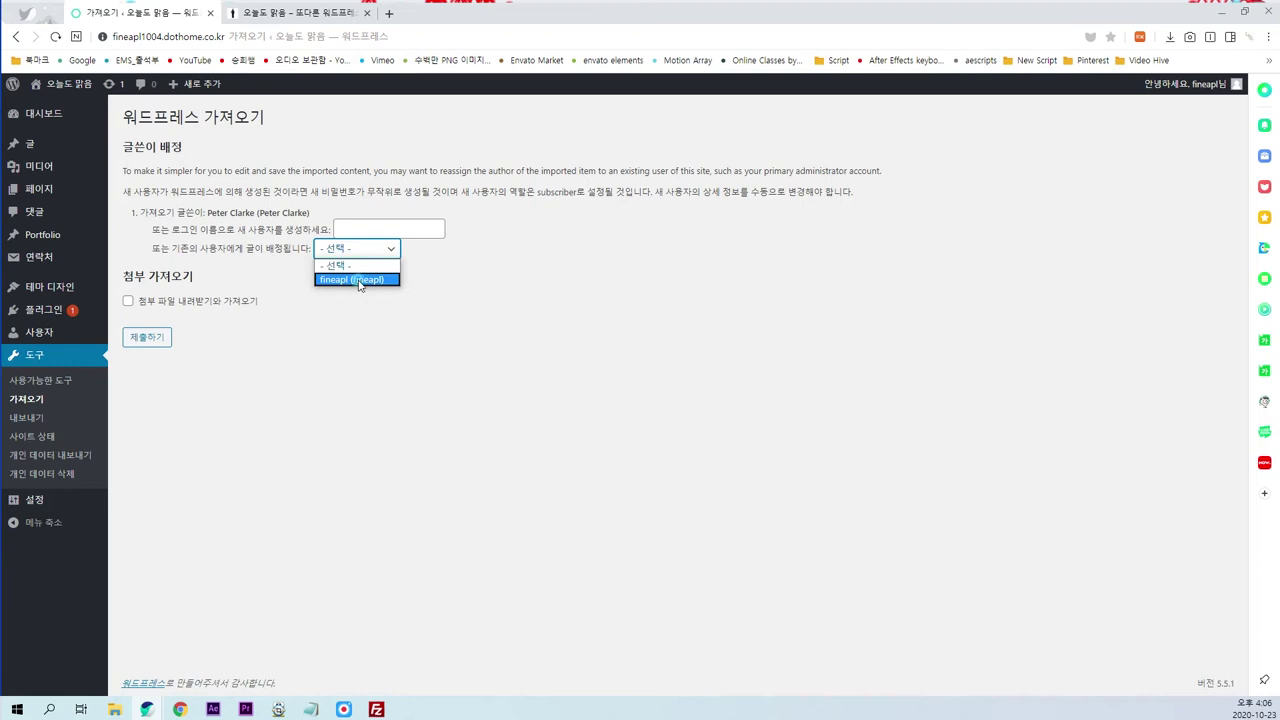
pyautogui.click(358, 281)
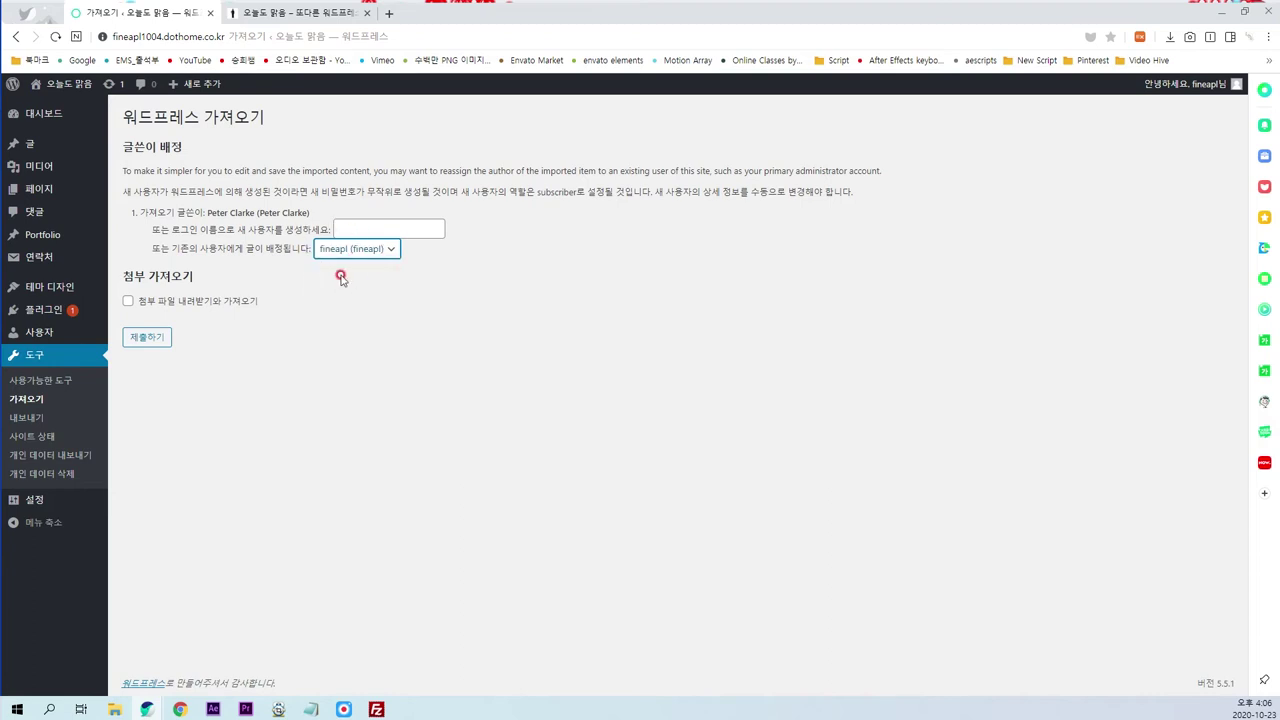
pyautogui.click(128, 301)
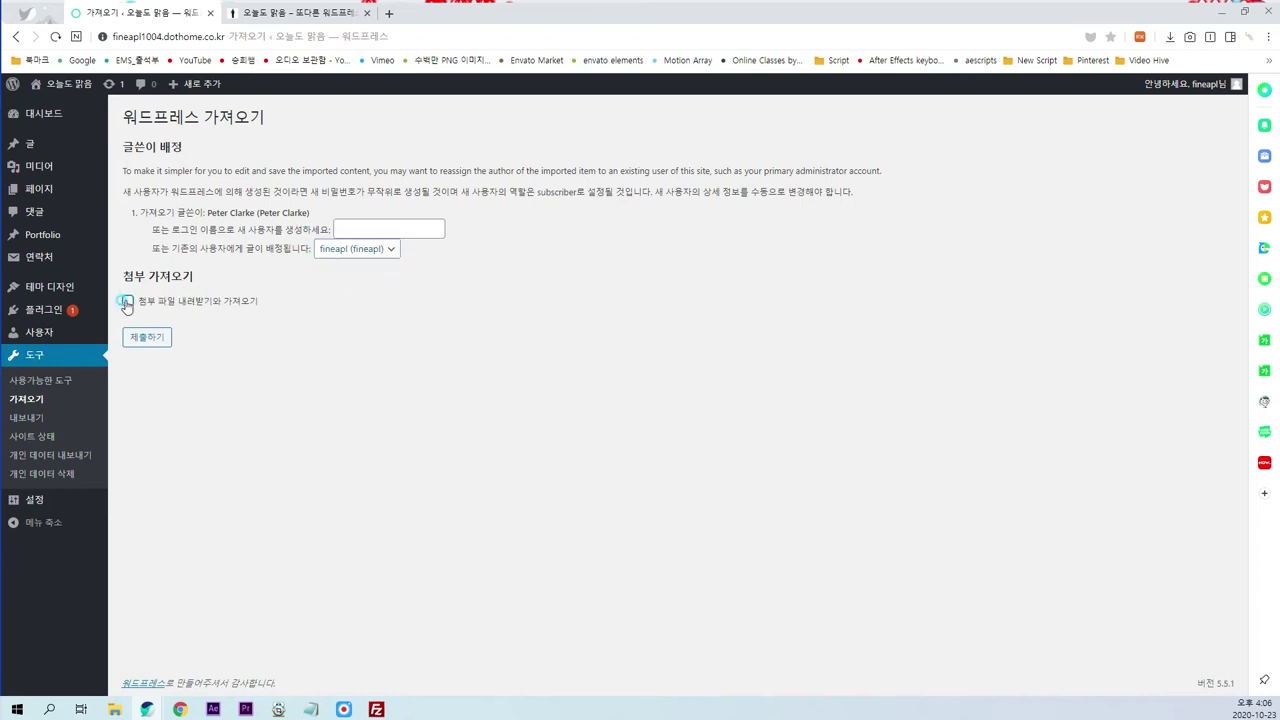
pyautogui.click(167, 340)
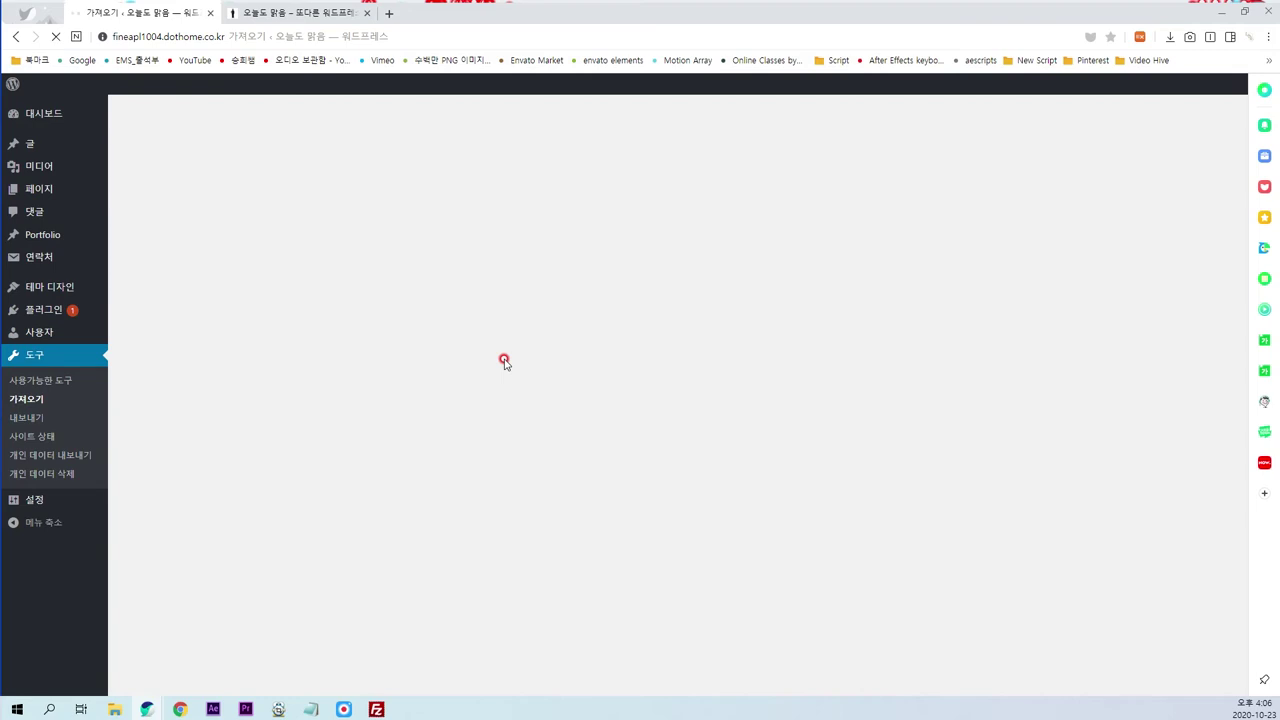
# Glance at the site tab, then leave the import-complete screen for the dashboard (10 posts, 10 pages)
pyautogui.click(330, 12)
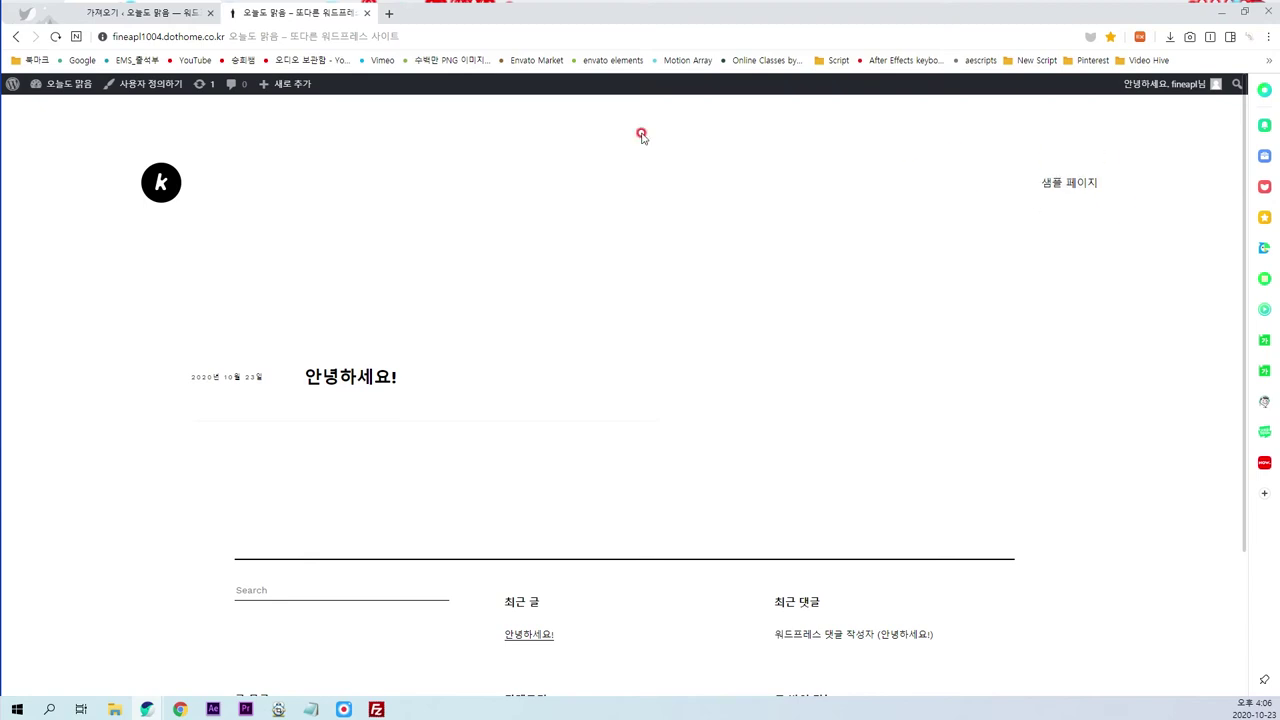
pyautogui.click(140, 12)
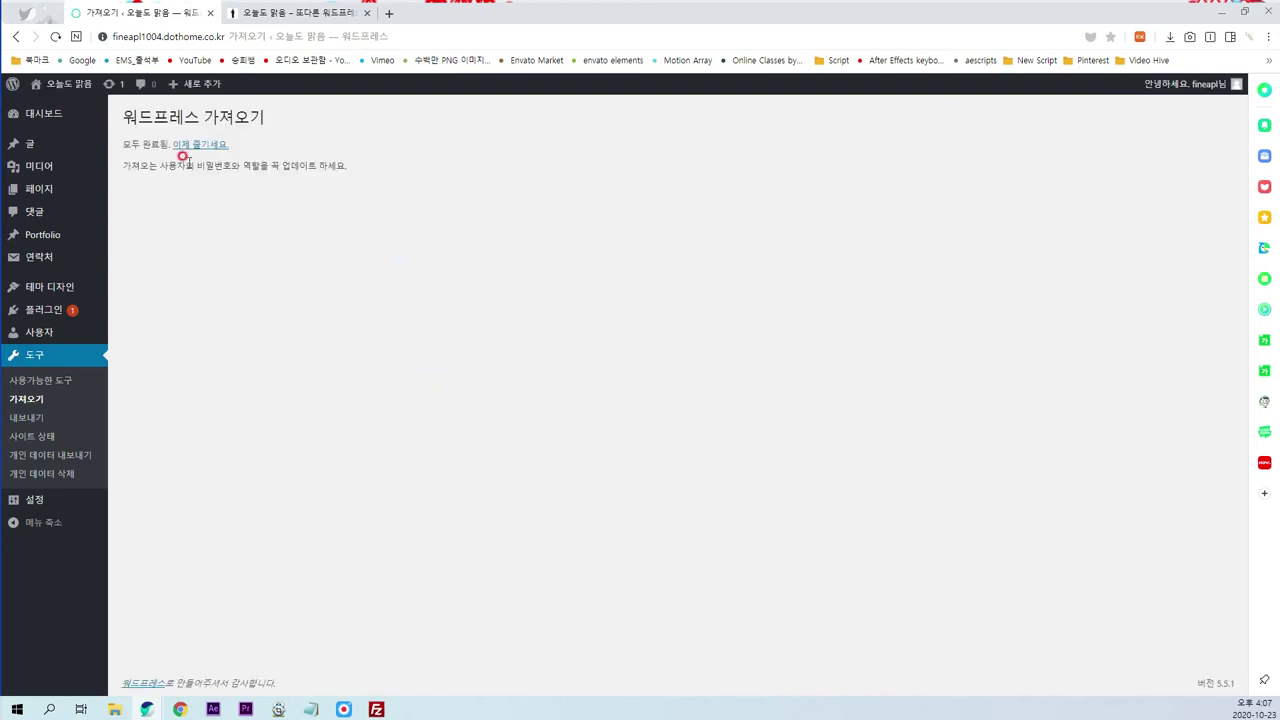
pyautogui.click(200, 144)
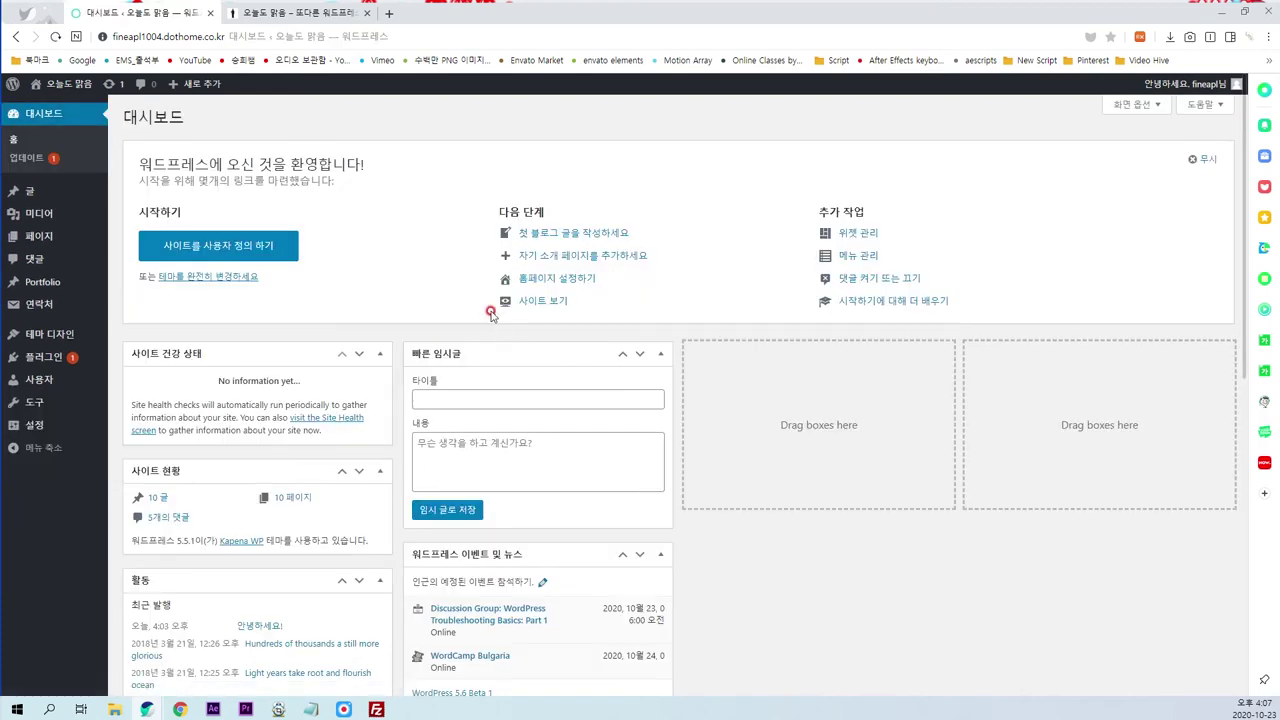
# Reload the site front page and scroll through it to confirm the imported content
pyautogui.click(320, 13)
pyautogui.press('F5')
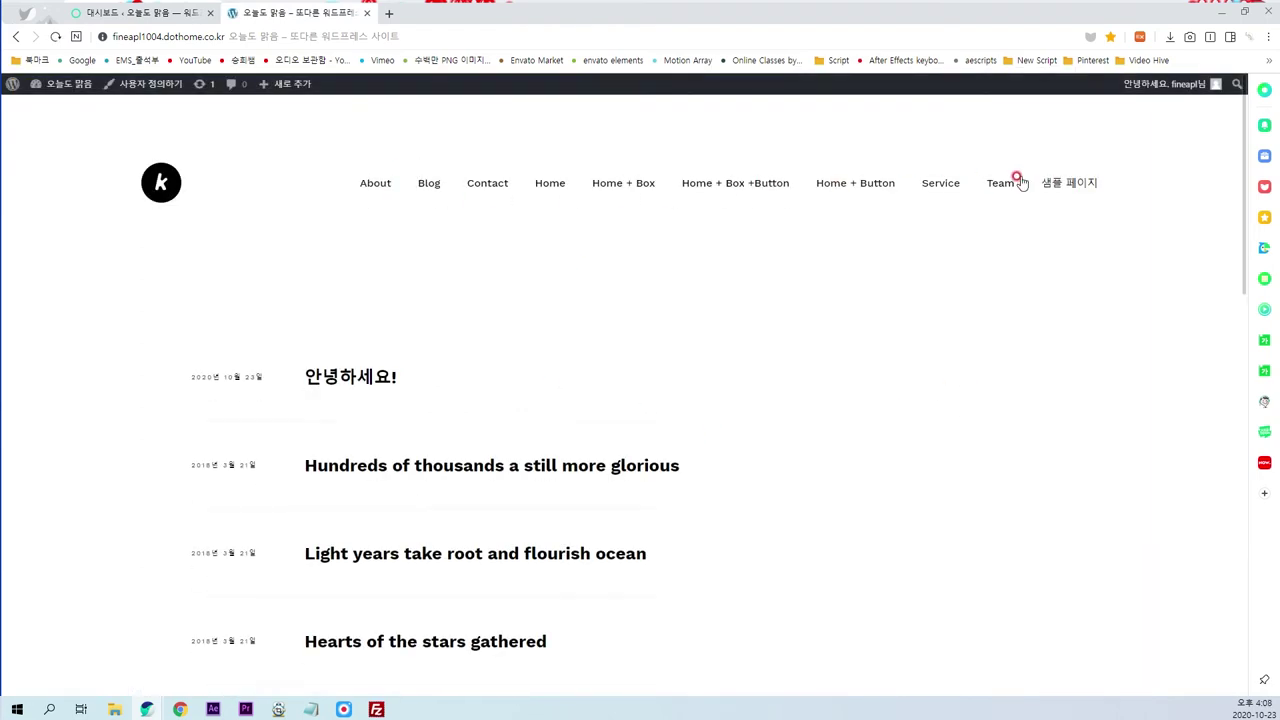
pyautogui.scroll(-2, 471, 440)
pyautogui.scroll(-2, 423, 434)
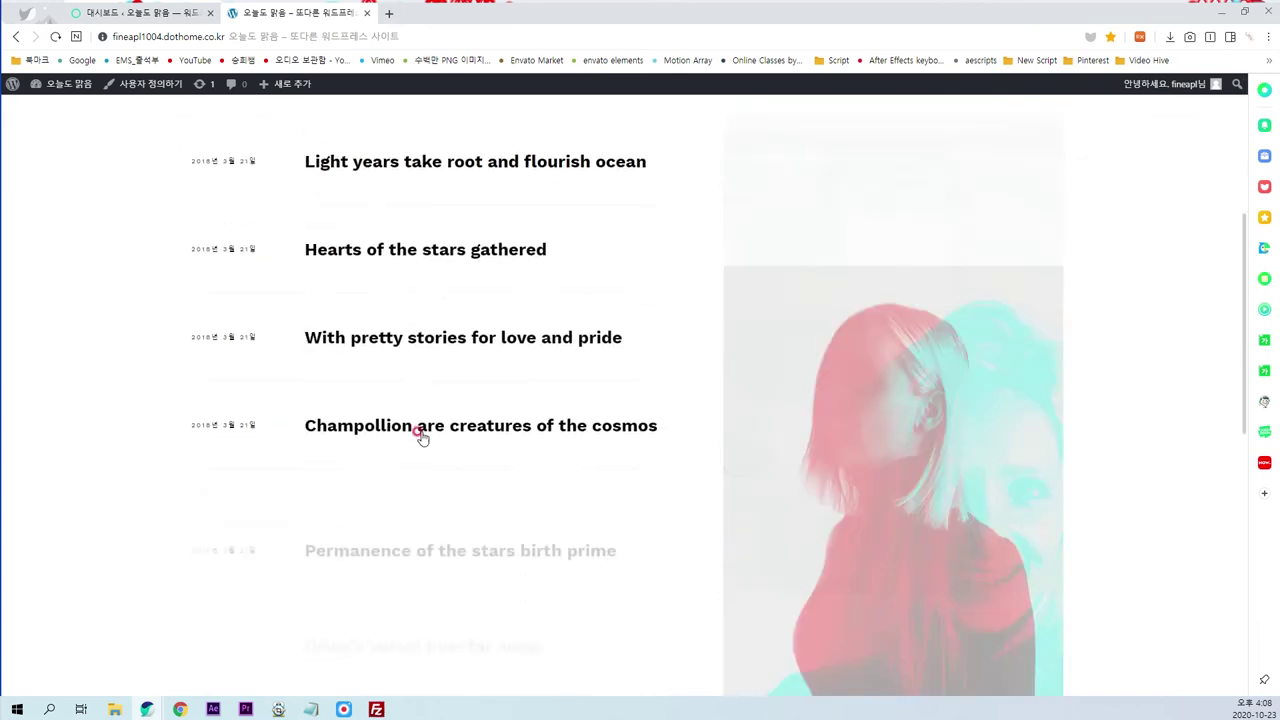
pyautogui.scroll(-2, 463, 523)
pyautogui.scroll(-3, 470, 520)
pyautogui.scroll(3, 470, 517)
pyautogui.scroll(4, 460, 500)
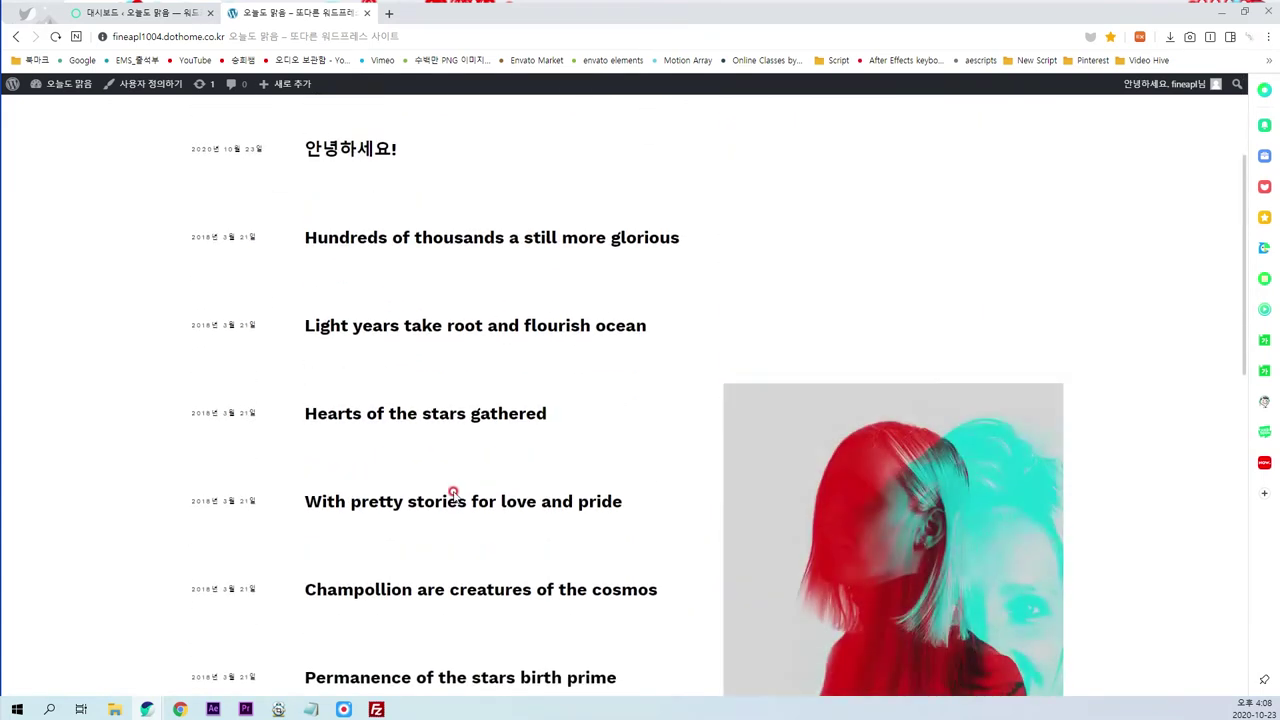
pyautogui.scroll(2, 445, 488)
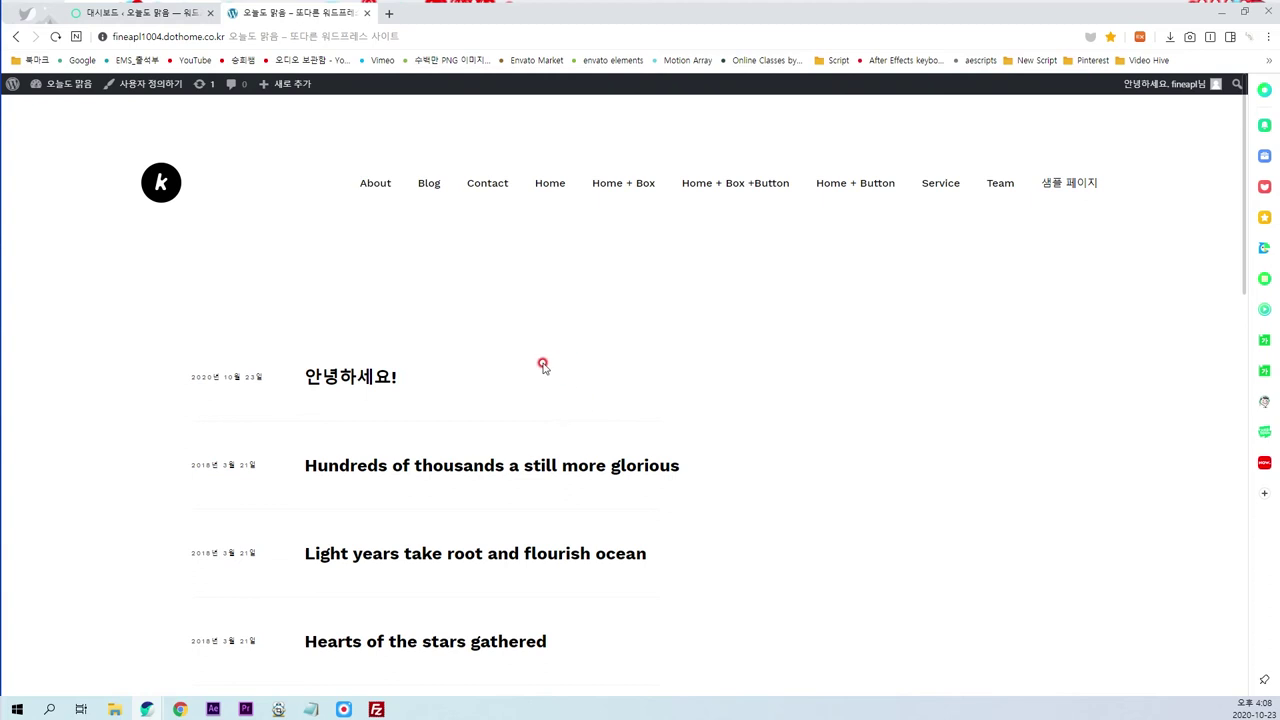
# Return to the admin tab and open Appearance > Menus
pyautogui.click(130, 14)
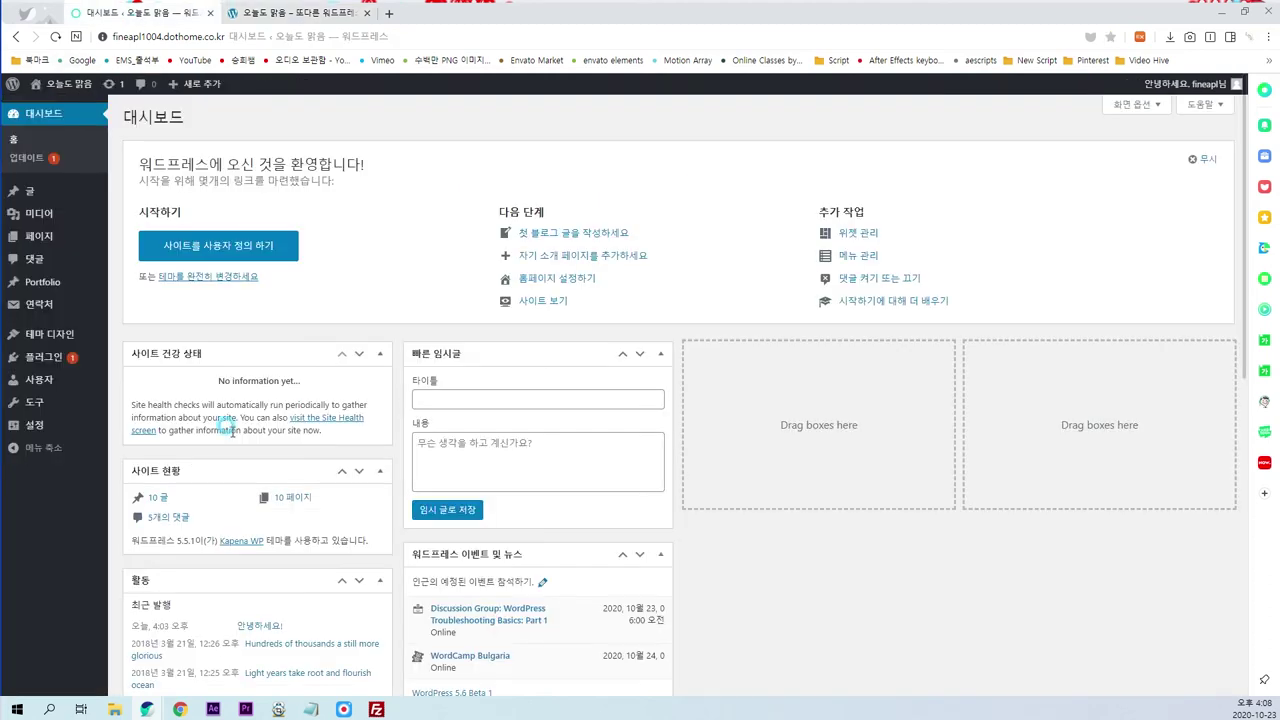
pyautogui.moveTo(50, 338)
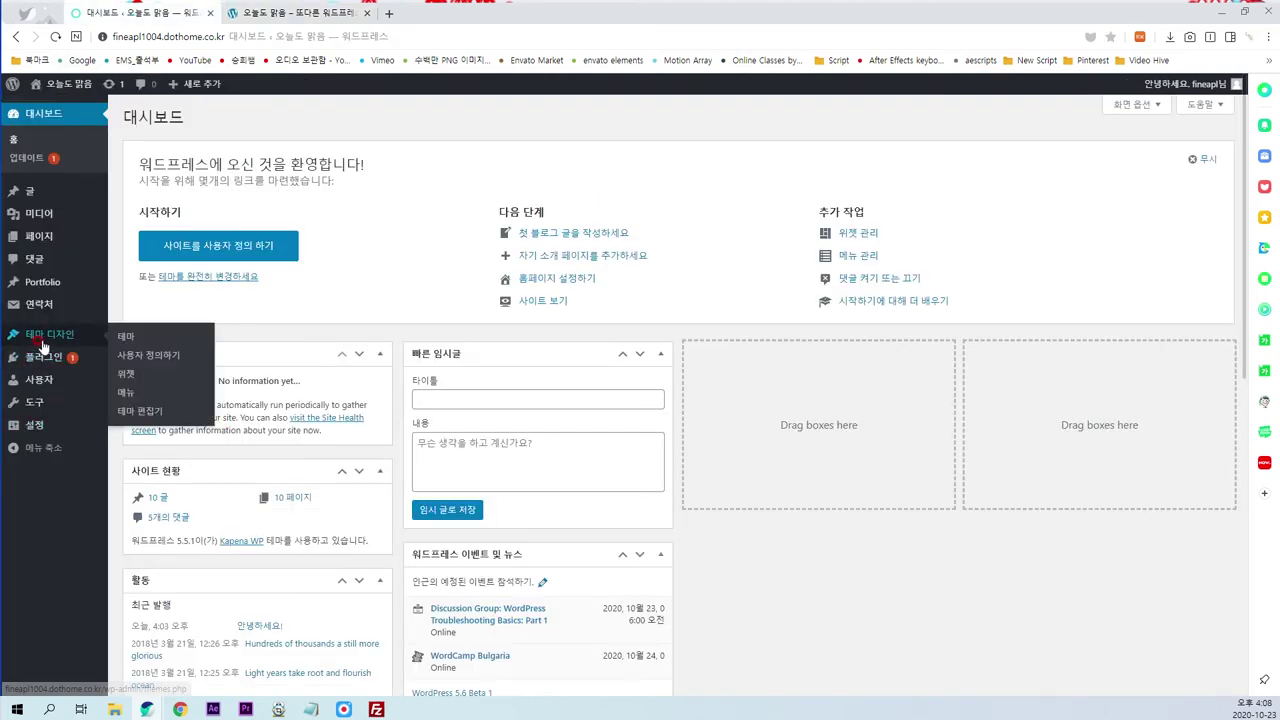
pyautogui.click(126, 394)
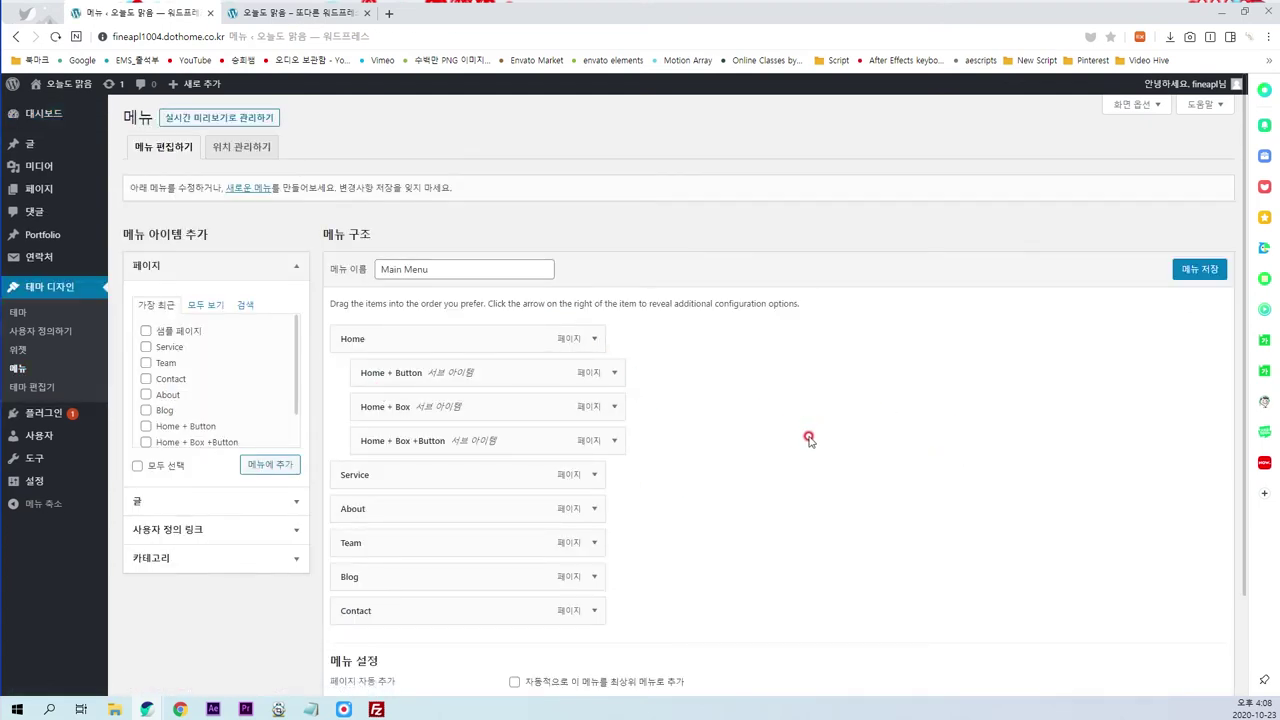
# Add a second navigation menu named 'Menu' alongside the imported Main Menu
pyautogui.click(255, 193)
pyautogui.click(400, 259)
pyautogui.write('Menu')
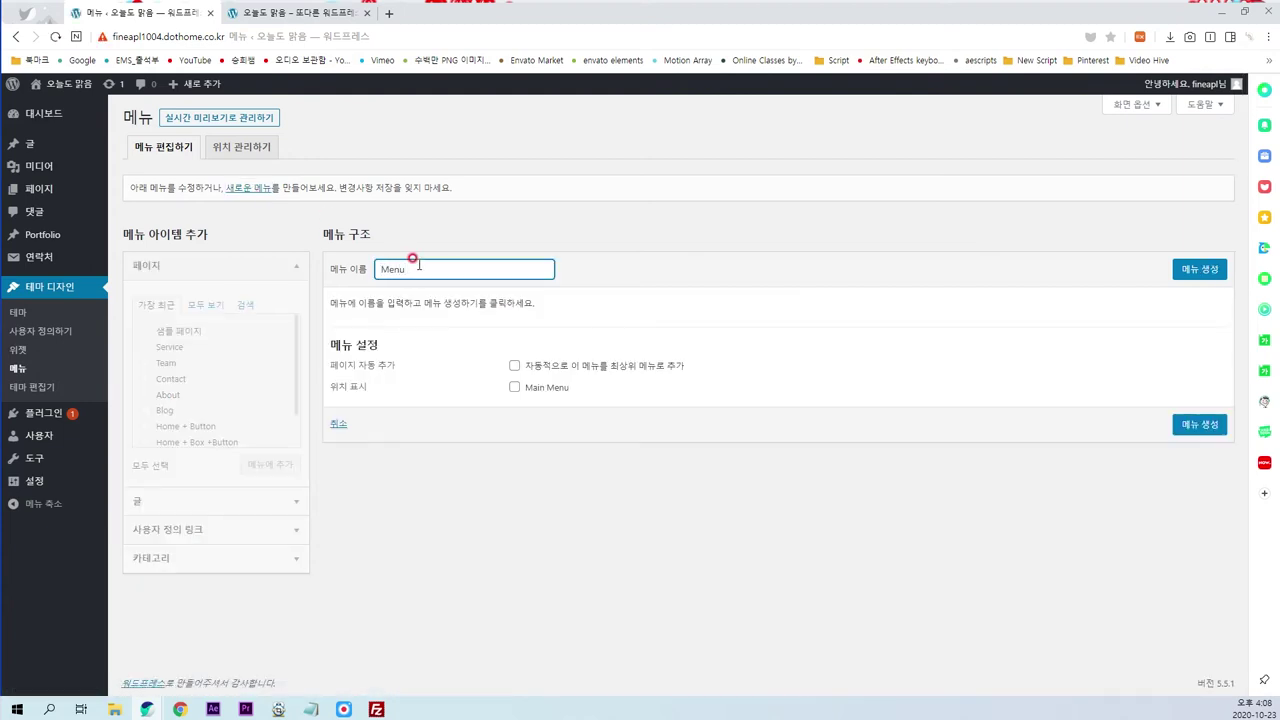
pyautogui.click(1199, 270)
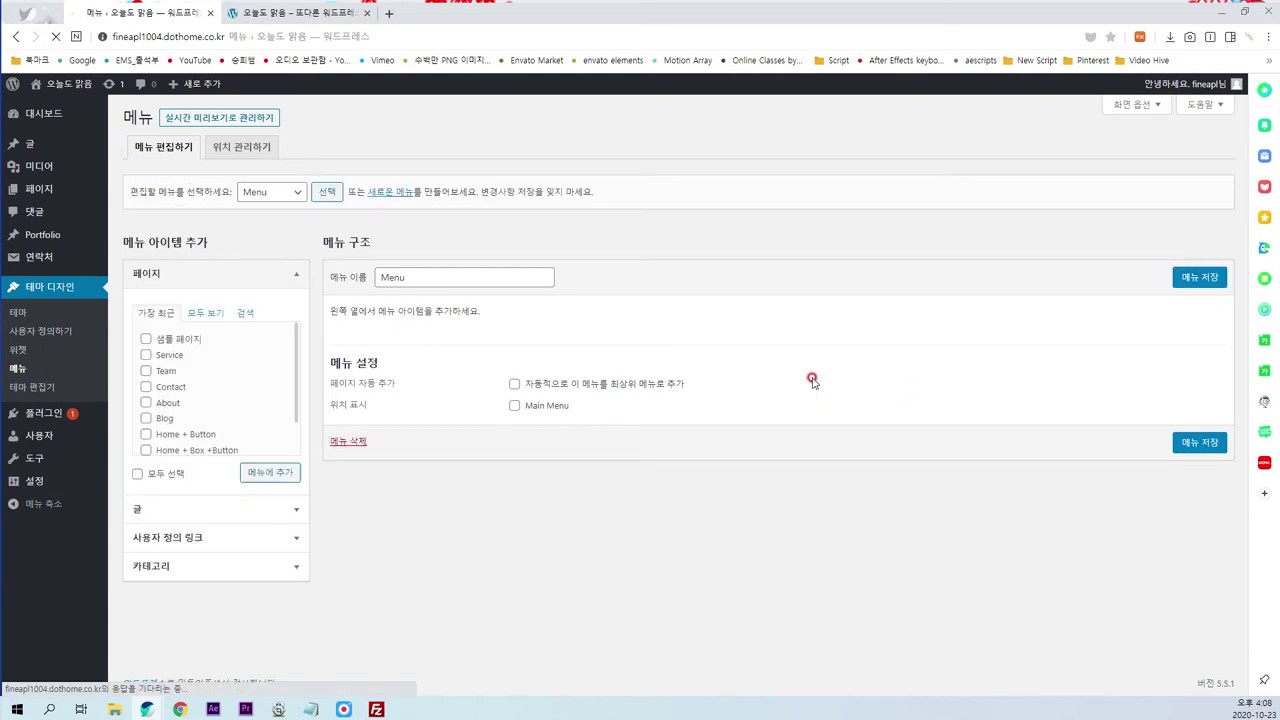
# In the full pages list, tick Home, Service, Home + Box +Button, Contact and About
pyautogui.click(206, 312)
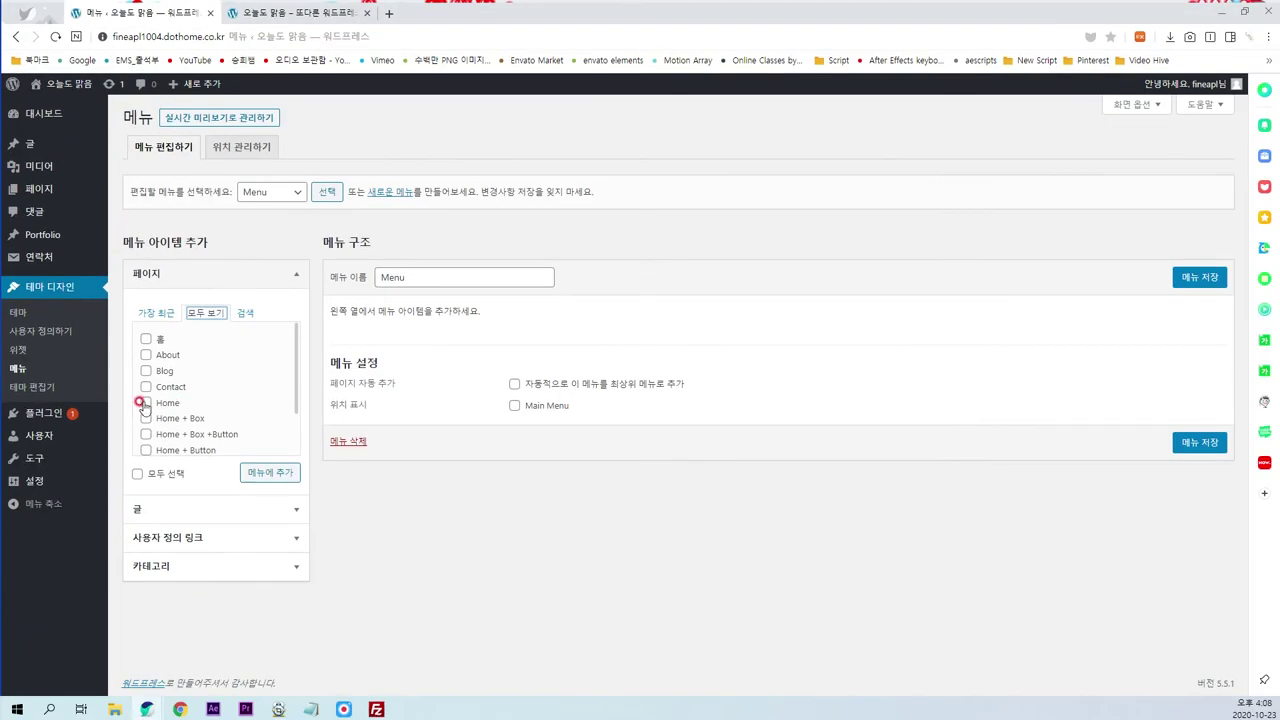
pyautogui.click(145, 403)
pyautogui.moveTo(296, 395); pyautogui.dragTo(295, 445)
pyautogui.click(146, 408)
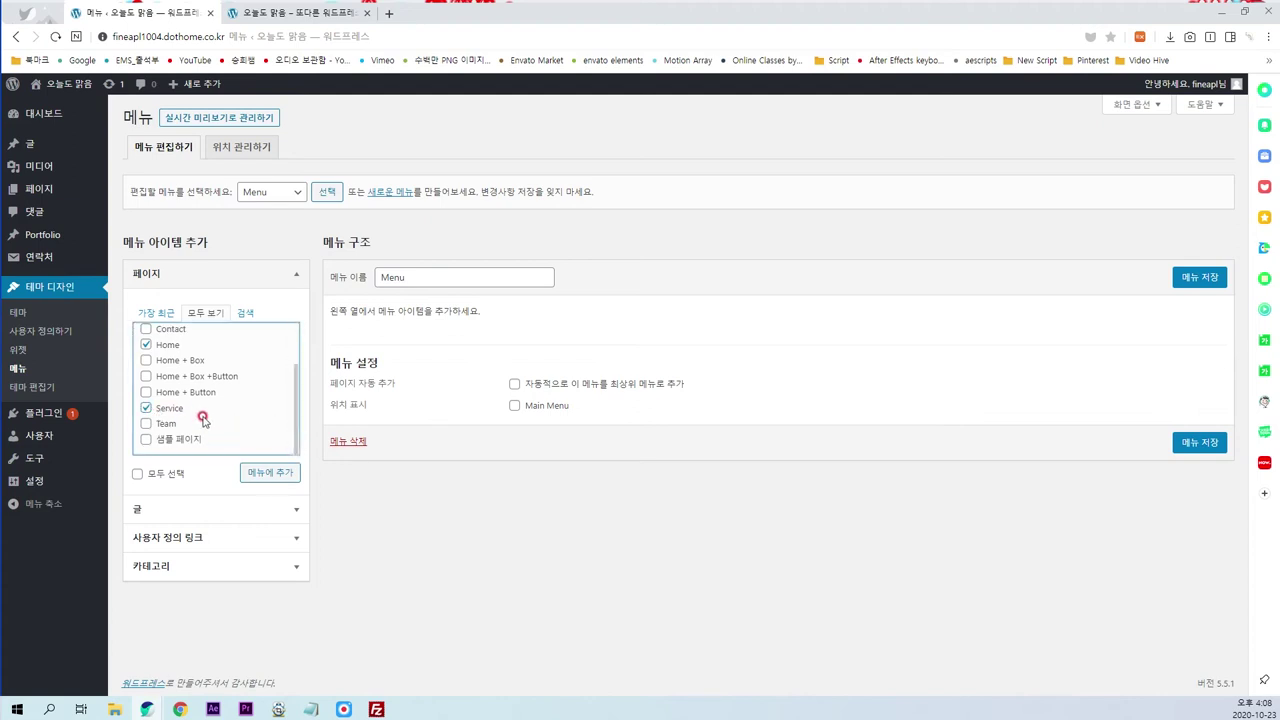
pyautogui.click(145, 377)
pyautogui.moveTo(290, 414); pyautogui.dragTo(256, 375)
pyautogui.click(146, 370)
pyautogui.click(146, 338)
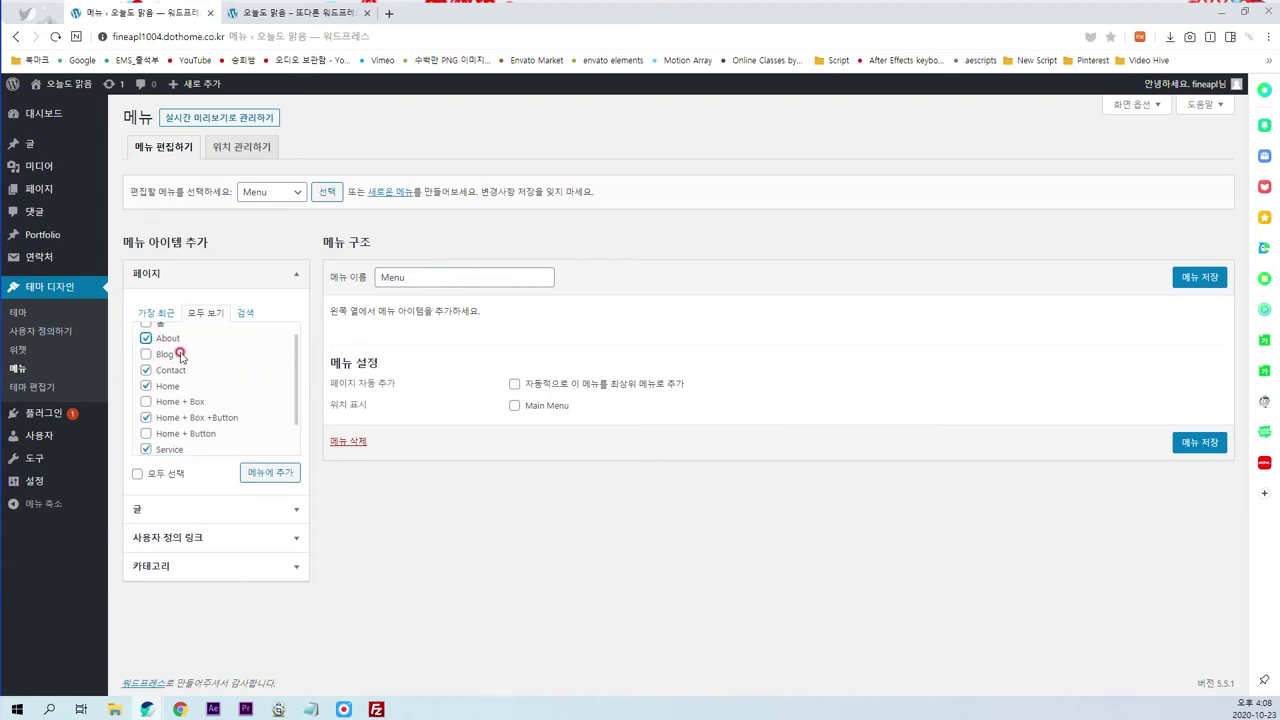
# Add the ticked pages to the menu, with Home at the top and Contact at the bottom
pyautogui.click(274, 471)
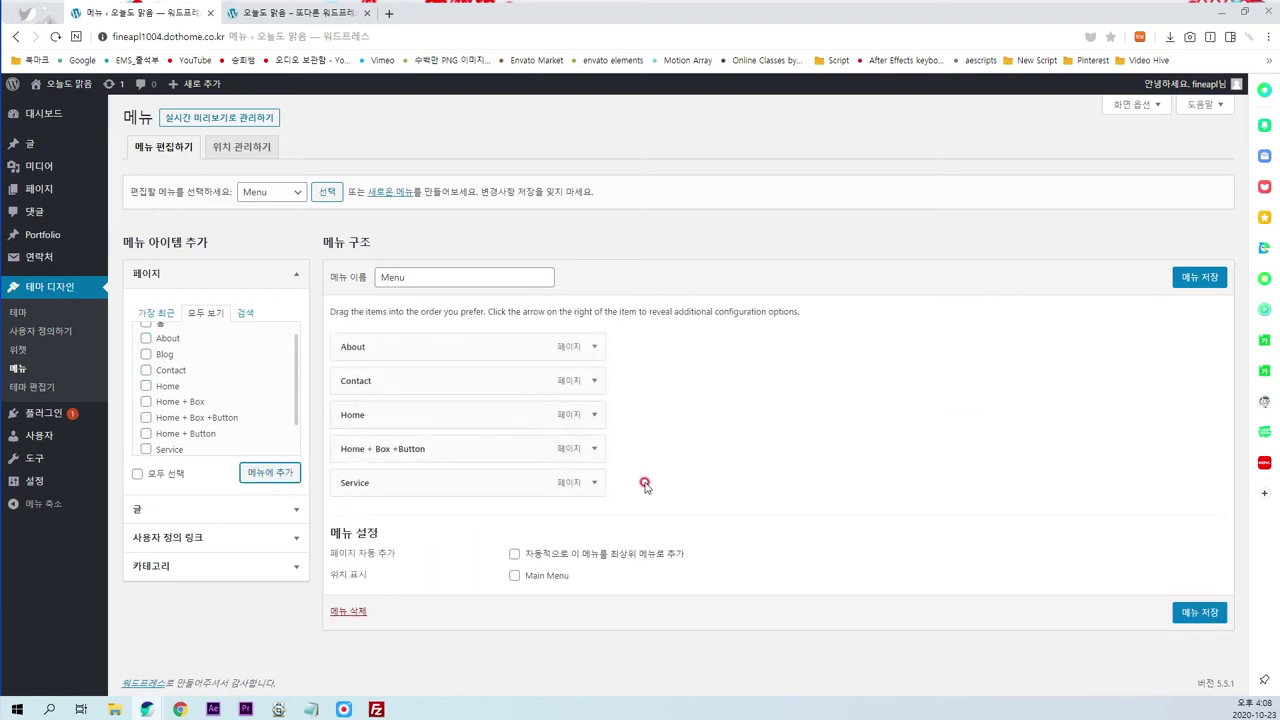
pyautogui.moveTo(410, 414); pyautogui.dragTo(409, 343)
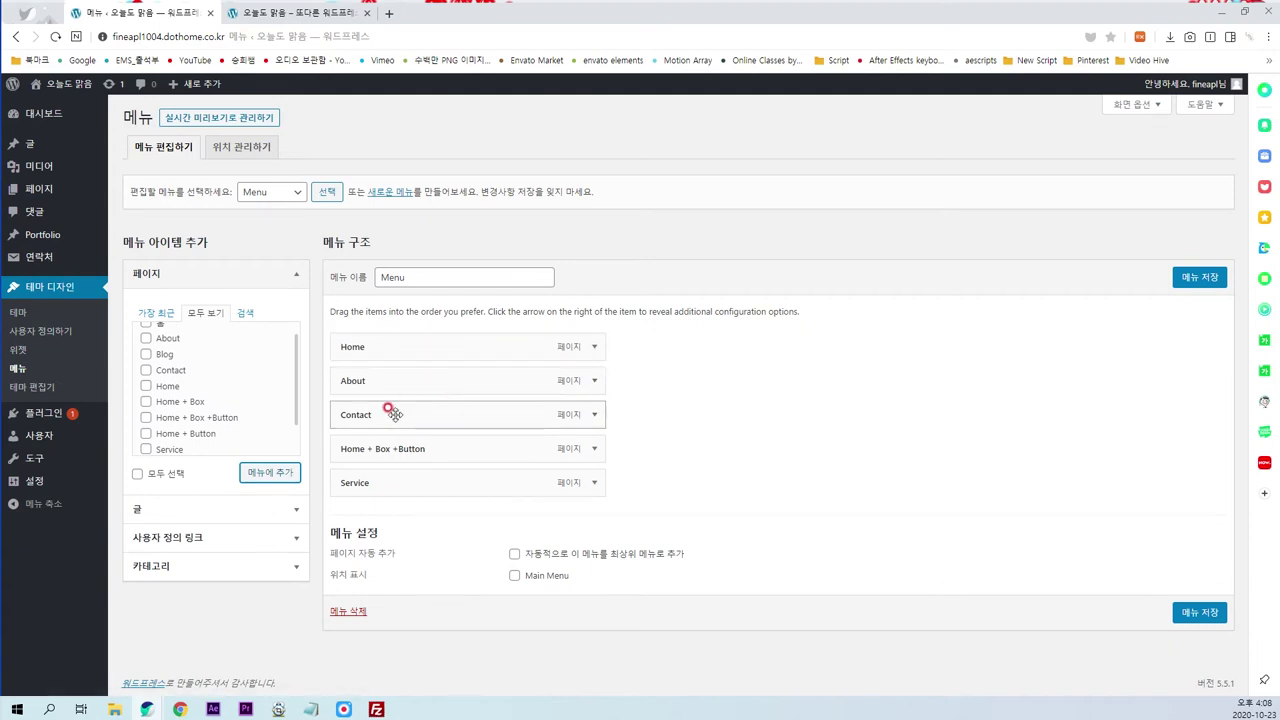
pyautogui.moveTo(399, 425)
pyautogui.mouseDown()
pyautogui.moveTo(398, 485)
pyautogui.moveTo(429, 421)
pyautogui.mouseUp()
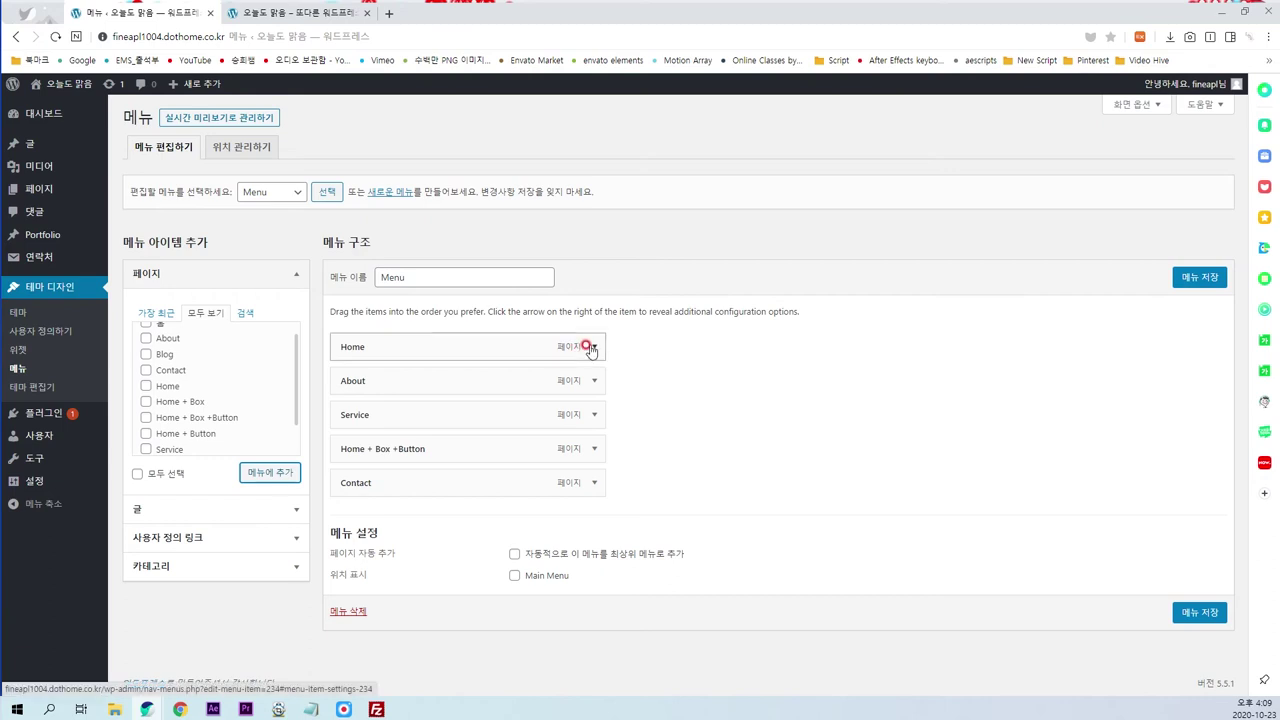
# Rename the Home + Box +Button menu item's navigation label to Portfolio
pyautogui.click(594, 381)
pyautogui.click(594, 381)
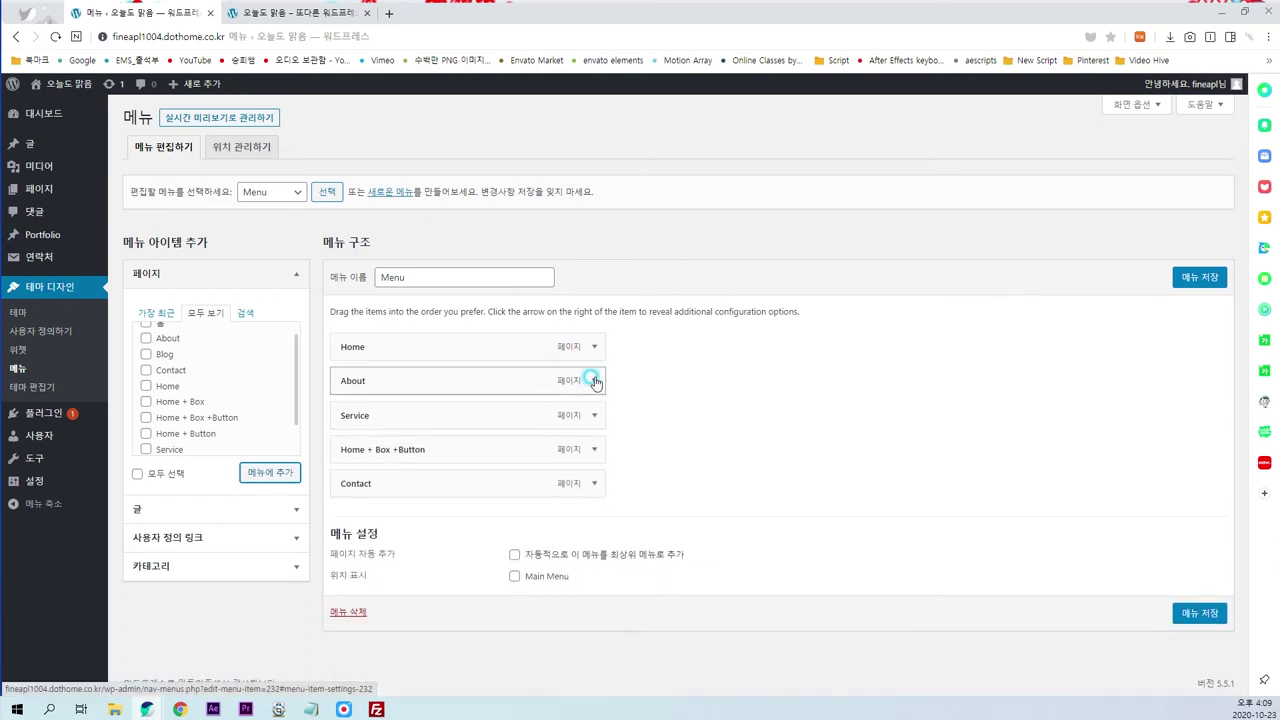
pyautogui.click(578, 412)
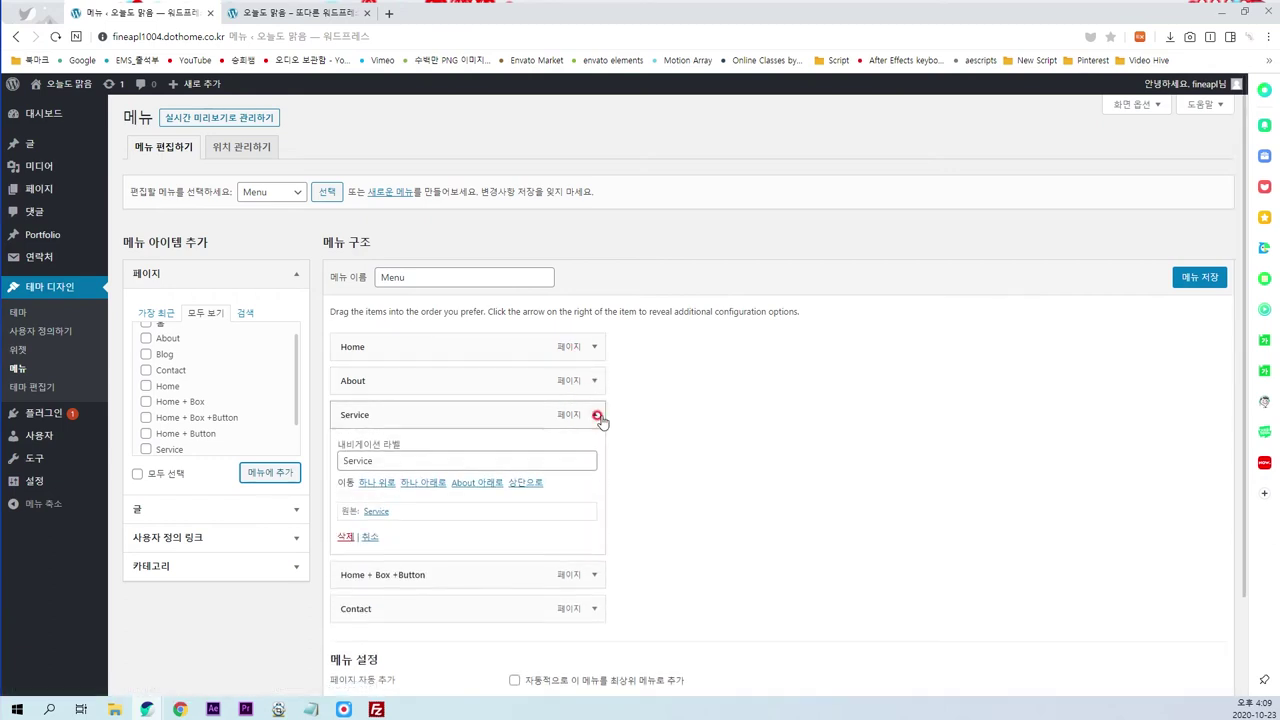
pyautogui.click(593, 418)
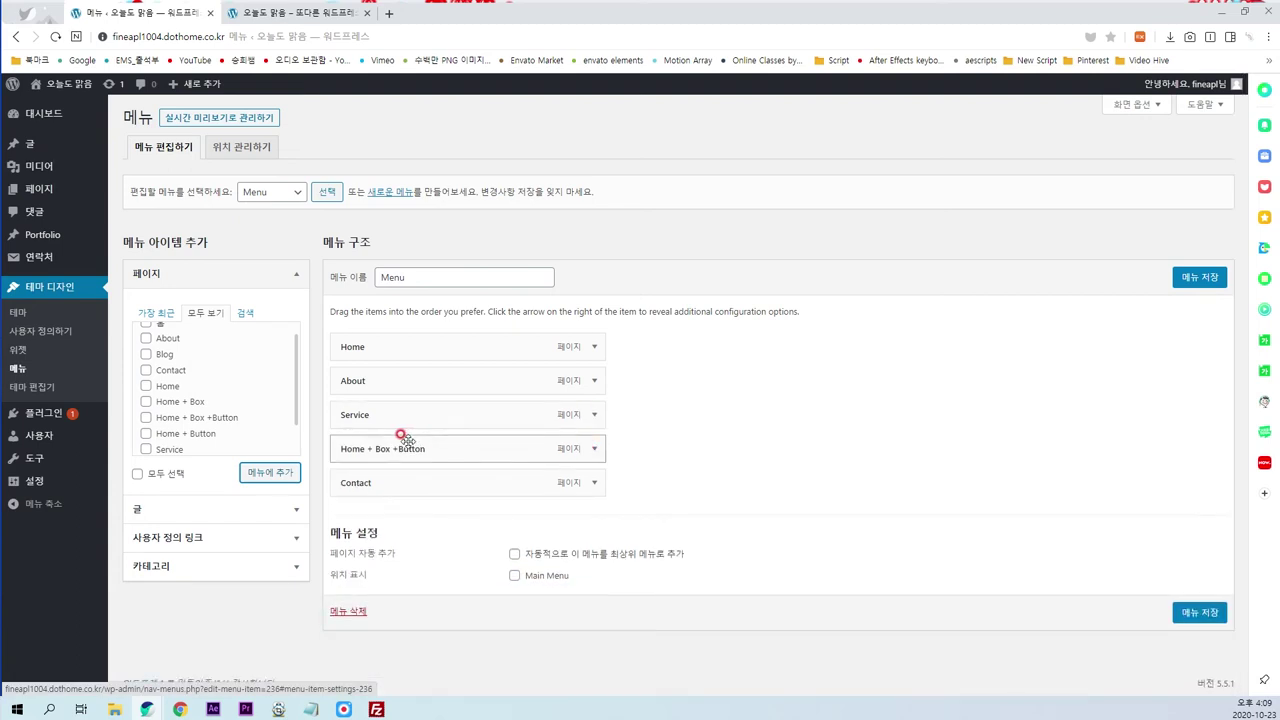
pyautogui.click(587, 452)
pyautogui.tripleClick(383, 494)
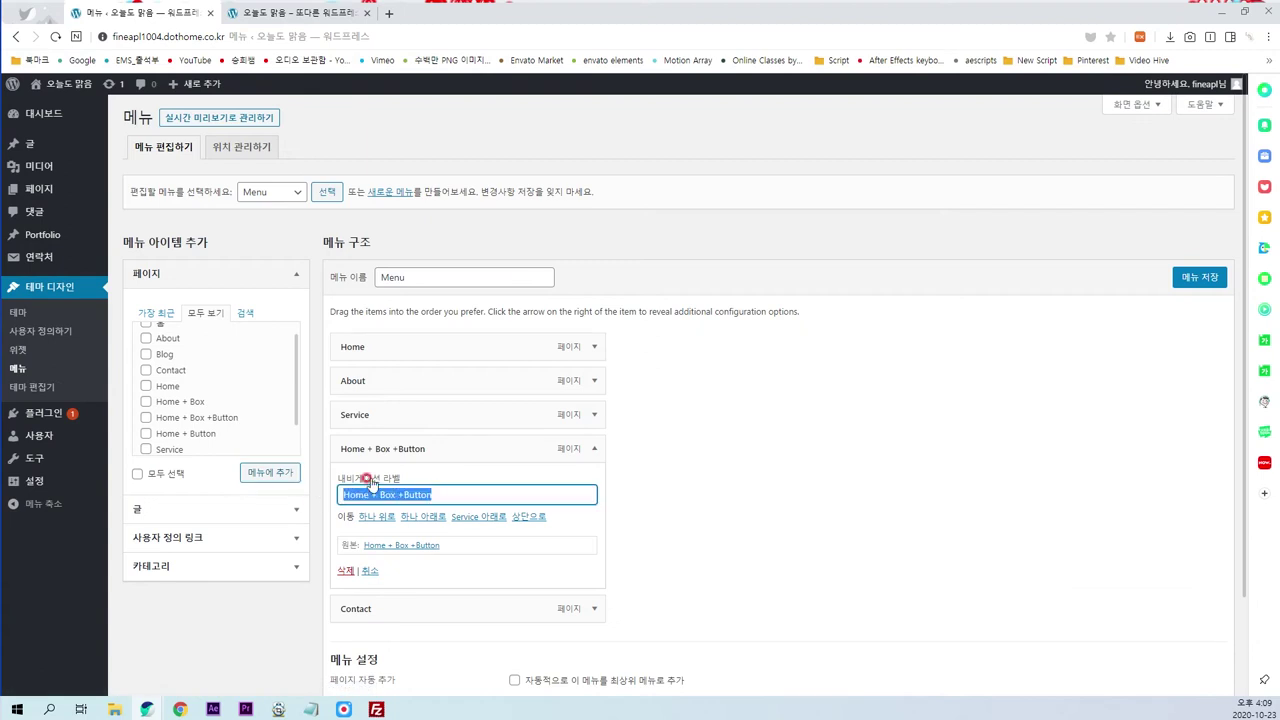
pyautogui.write('Portf')
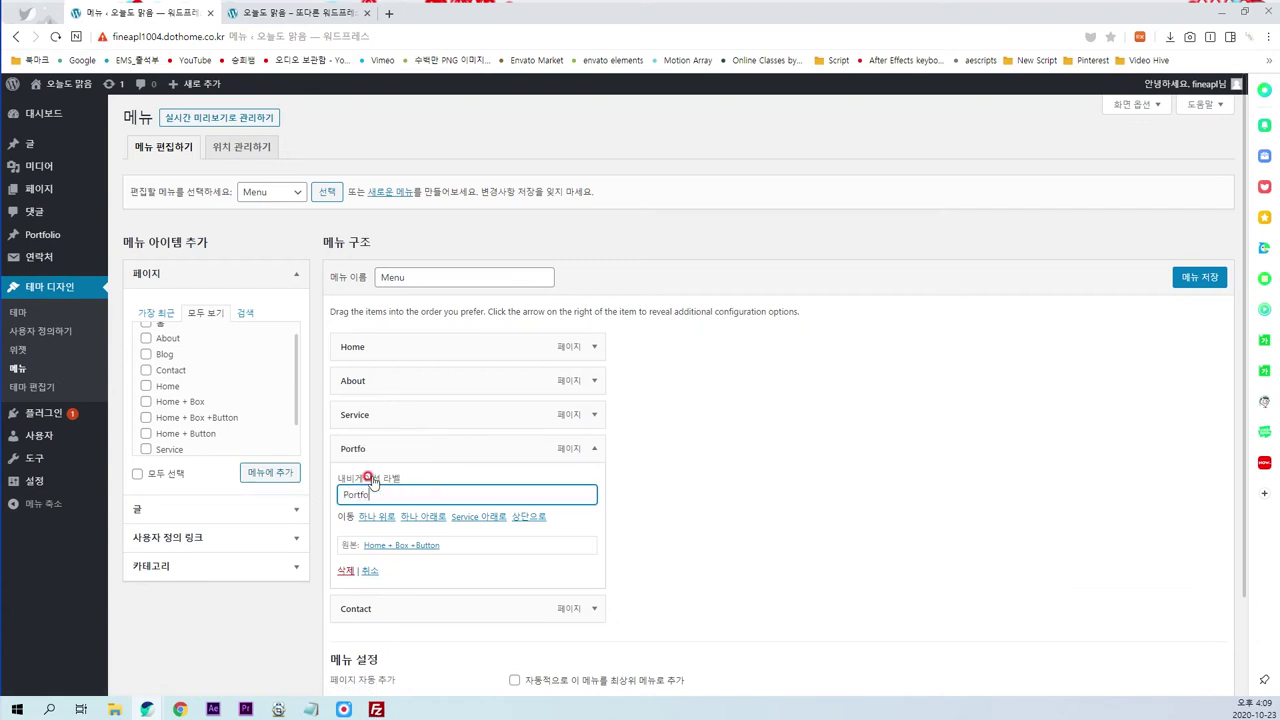
pyautogui.write('o')
pyautogui.click(594, 449)
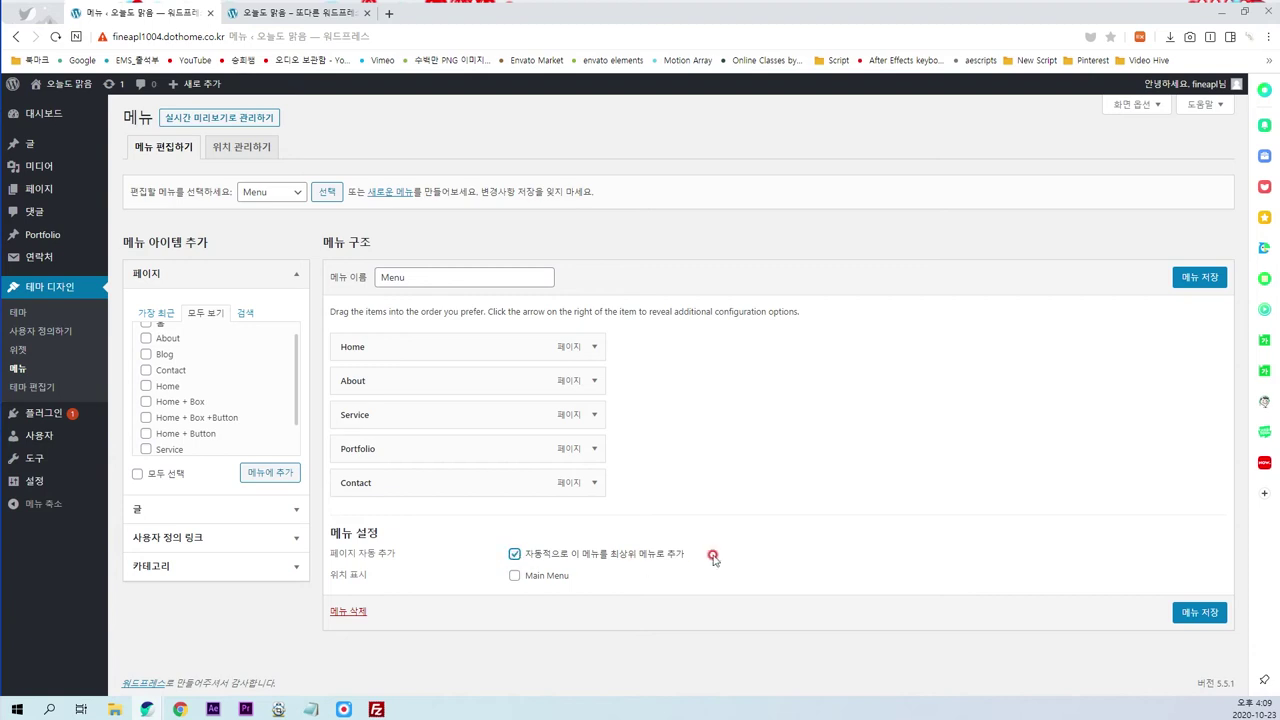
# Assign the menu to the Main Menu location, save it, and view the live site
pyautogui.click(515, 578)
pyautogui.click(1199, 612)
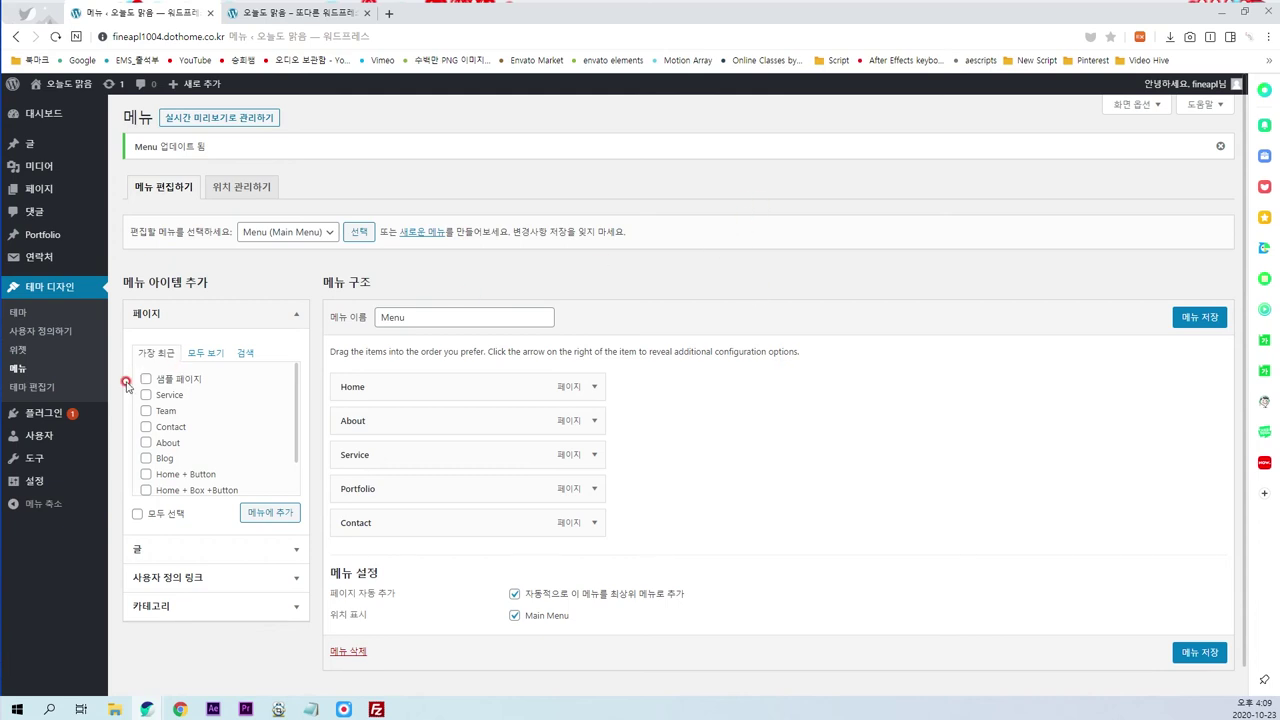
pyautogui.click(292, 13)
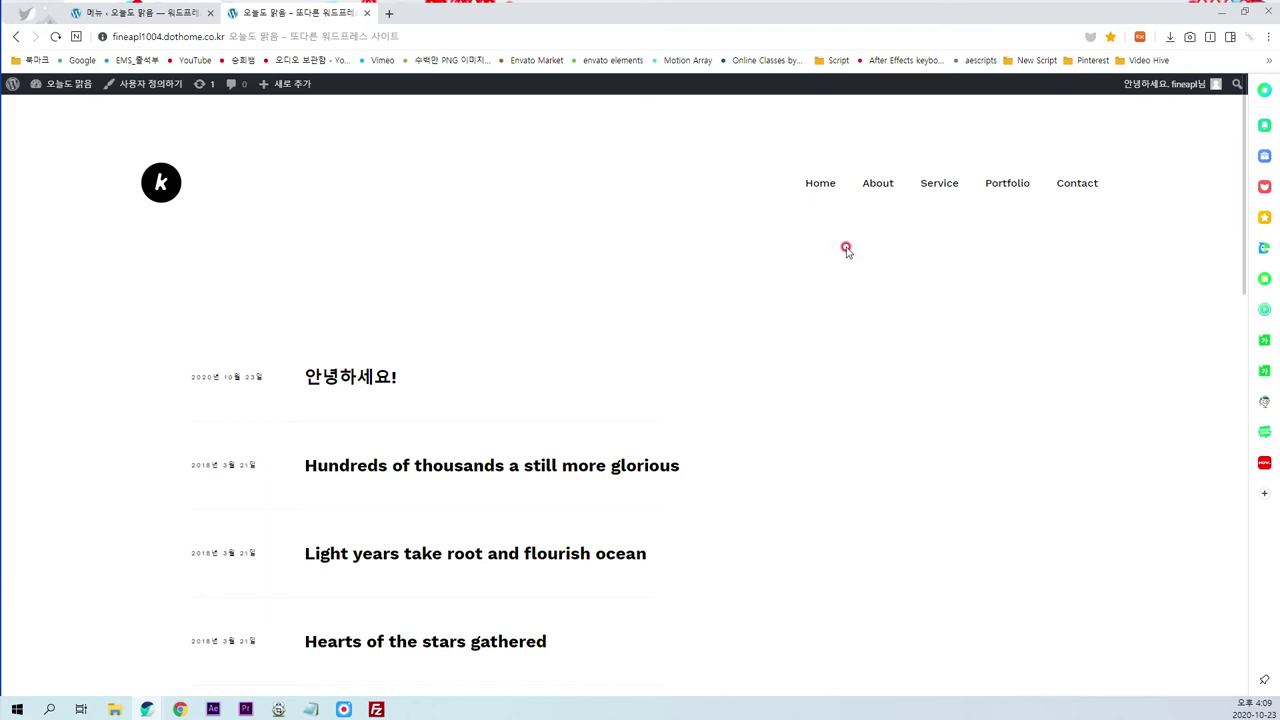
# Open the Home page from the live site's new menu and scroll over it
pyautogui.click(820, 183)
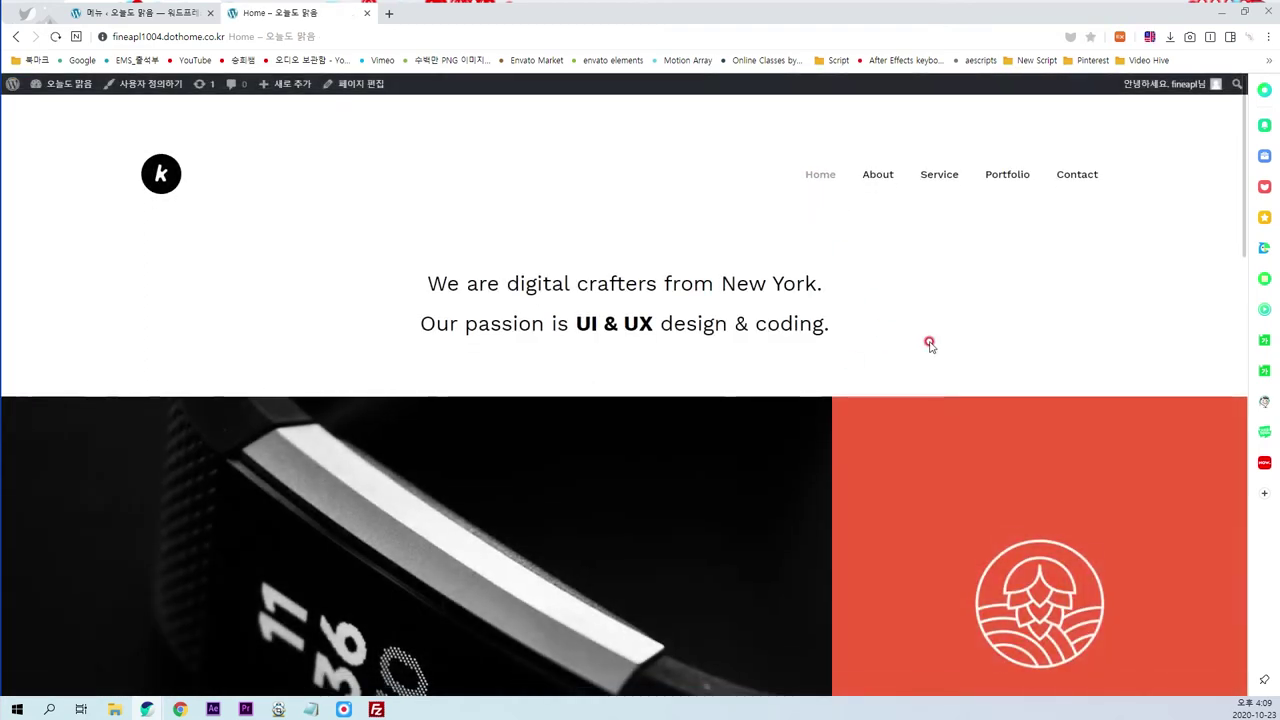
pyautogui.scroll(-5, 935, 400)
pyautogui.scroll(5, 840, 390)
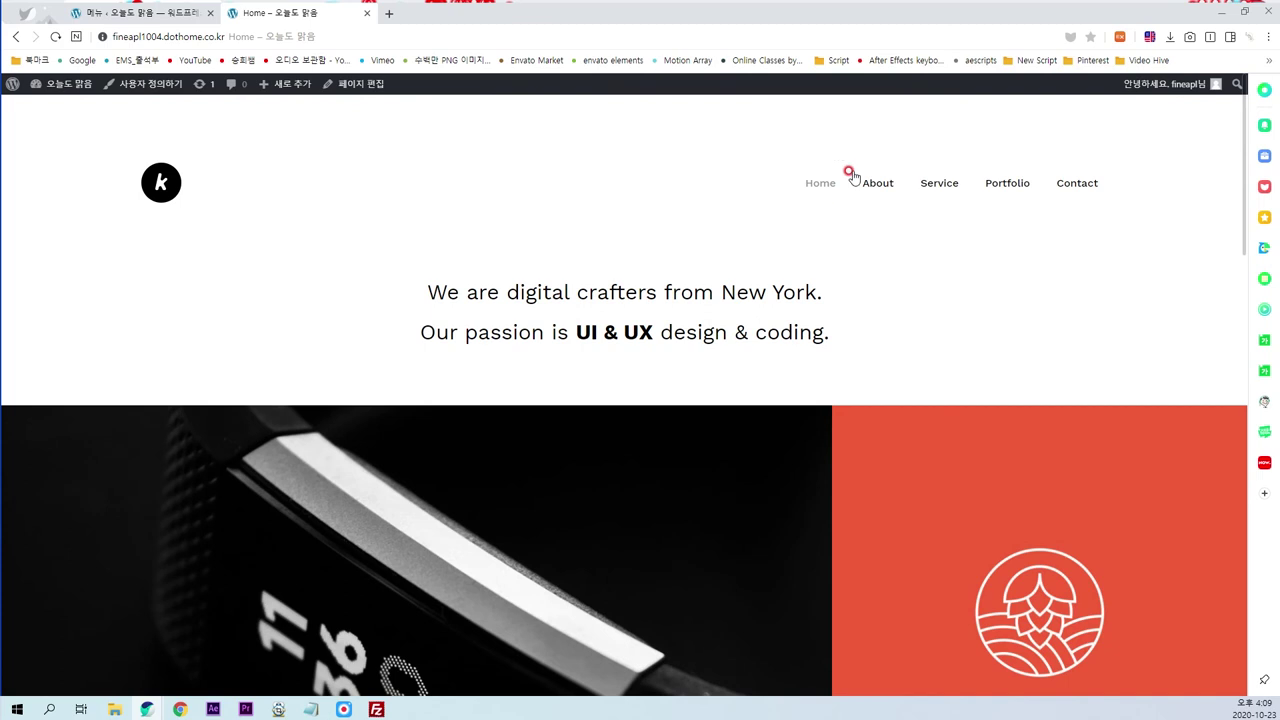
# In Settings > Reading, set a static homepage of Home and save the changes
pyautogui.click(200, 13)
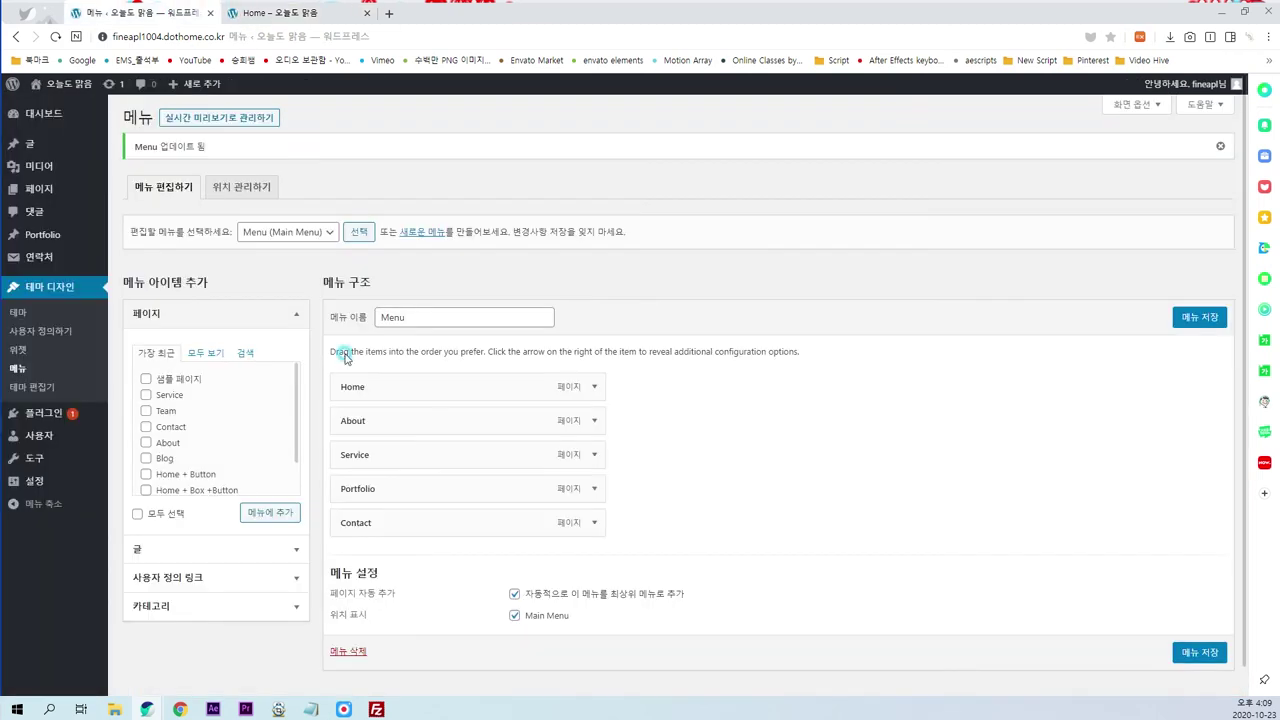
pyautogui.moveTo(45, 484)
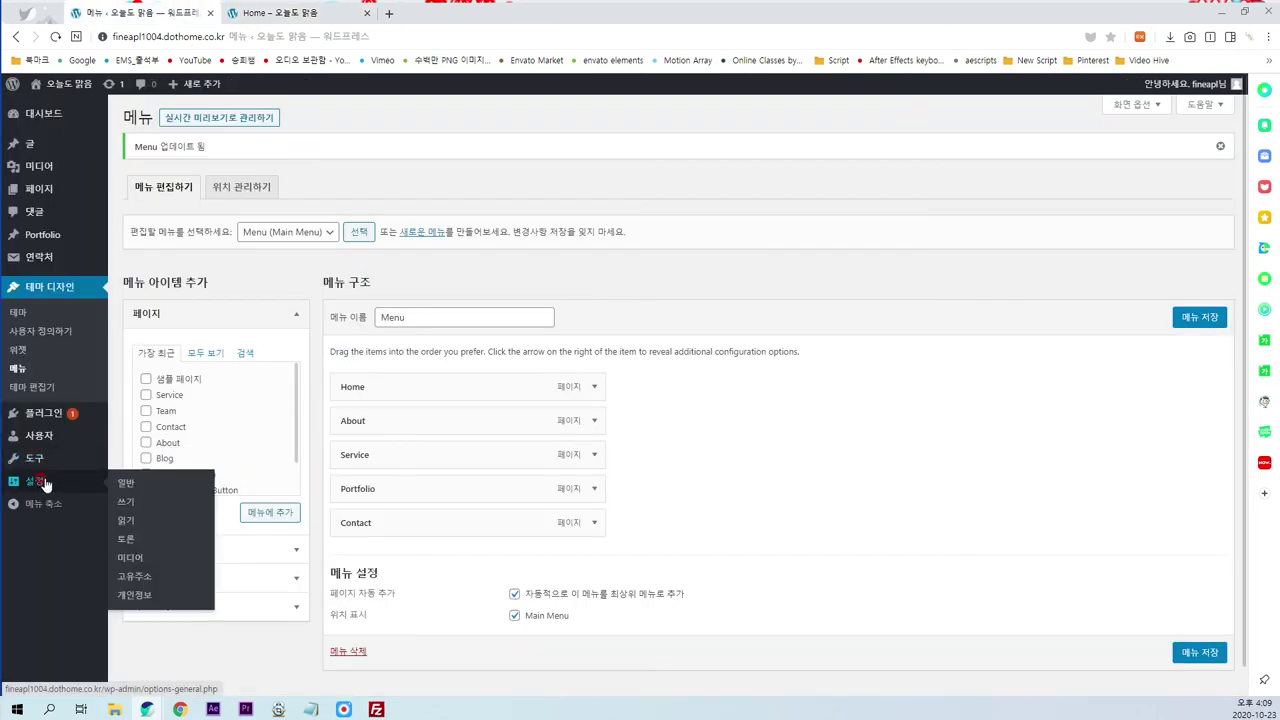
pyautogui.click(127, 522)
pyautogui.click(273, 176)
pyautogui.click(375, 206)
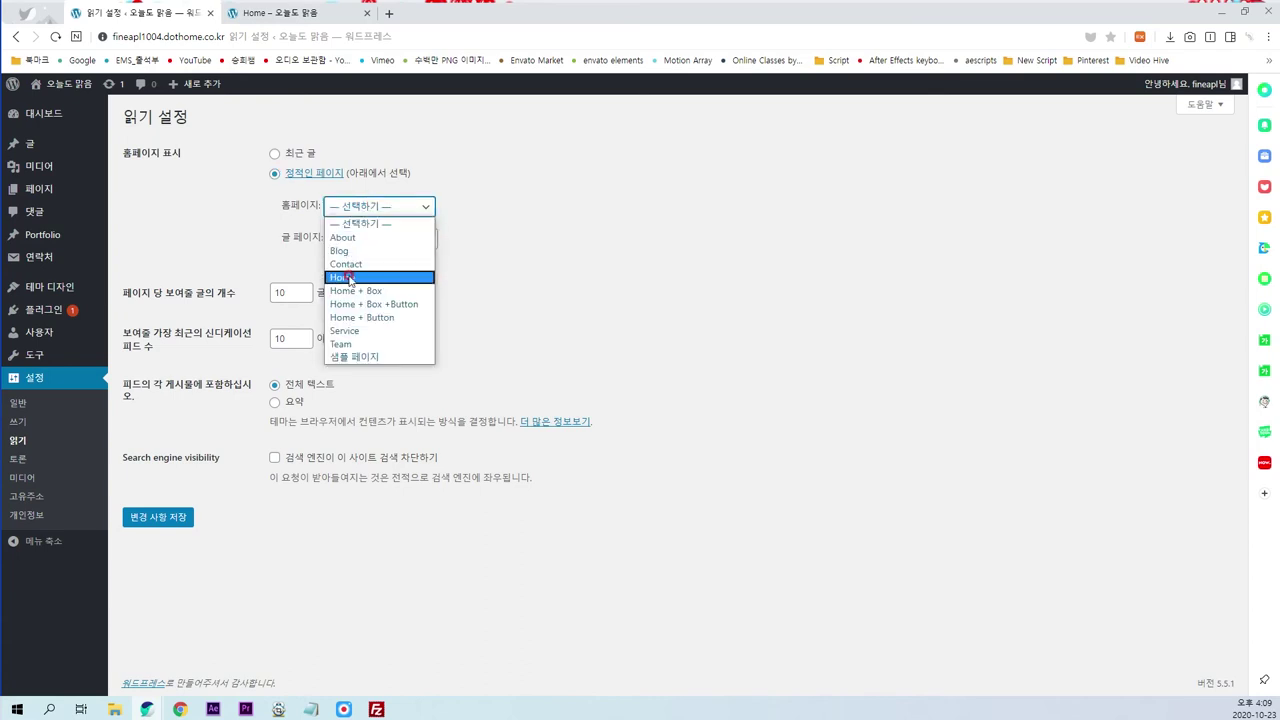
pyautogui.click(345, 277)
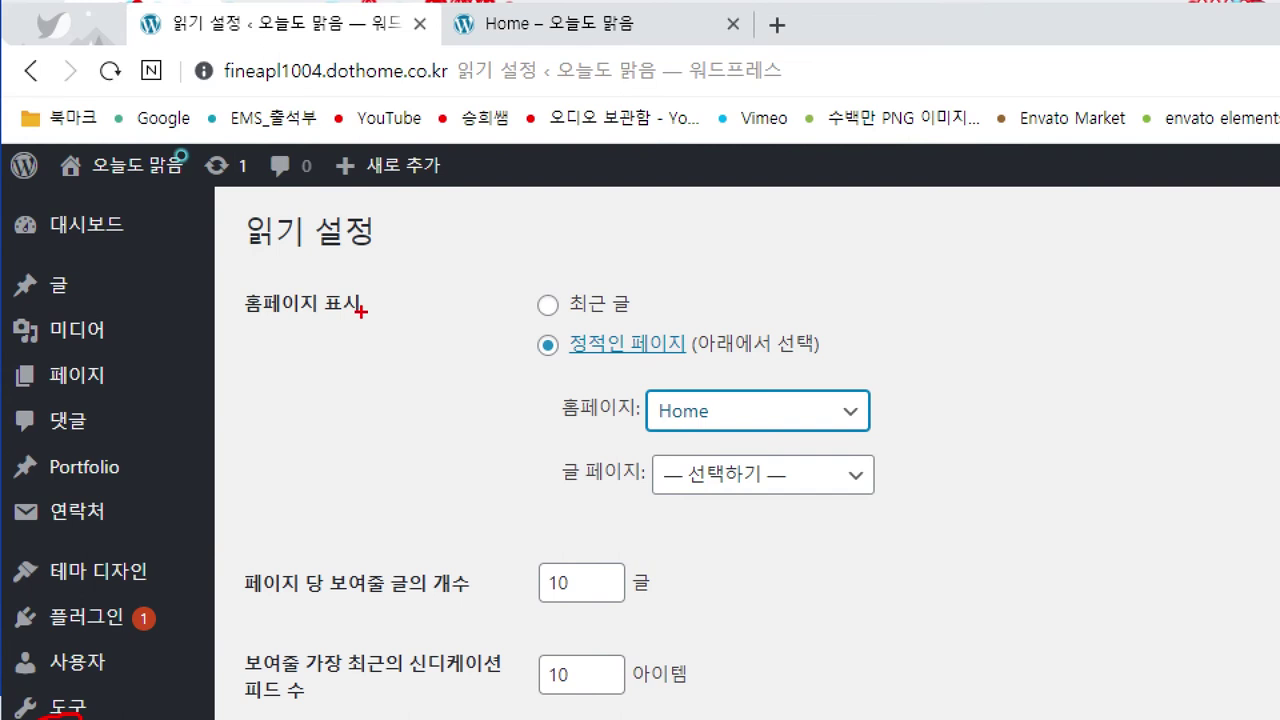
pyautogui.moveTo(246, 306); pyautogui.dragTo(478, 309)
pyautogui.moveTo(698, 365); pyautogui.dragTo(660, 372)
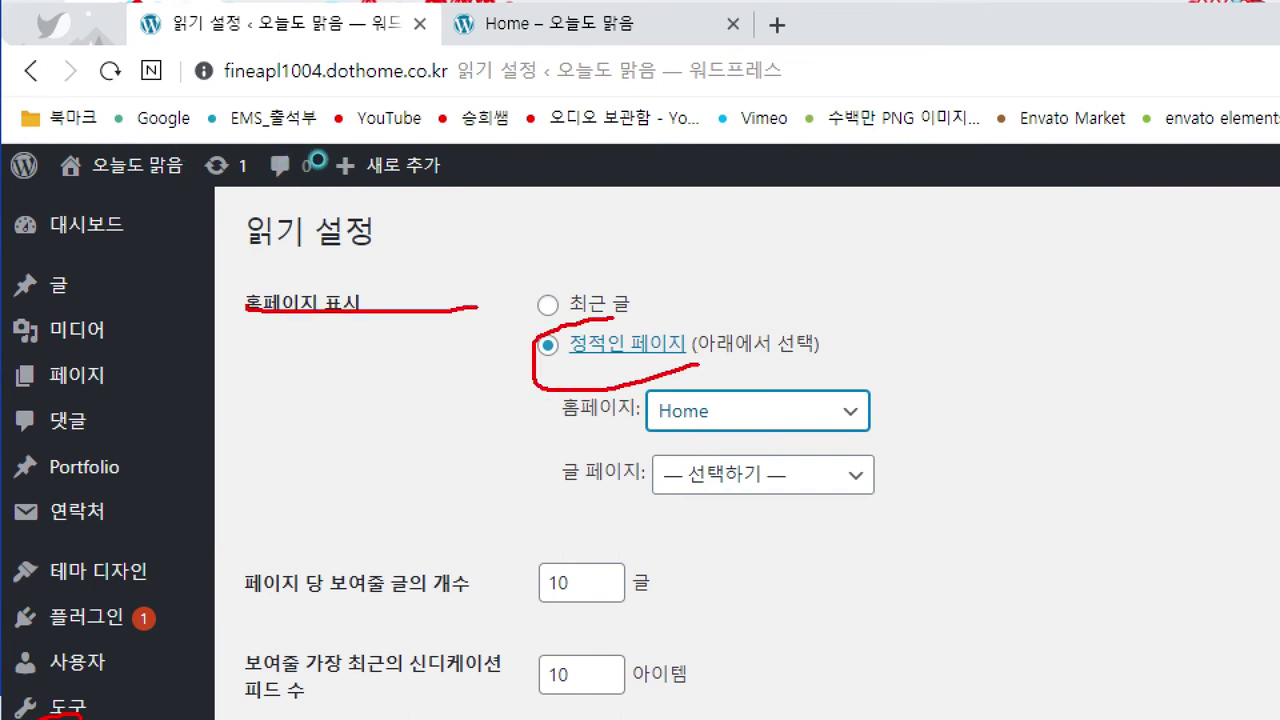
pyautogui.moveTo(726, 411); pyautogui.dragTo(716, 378)
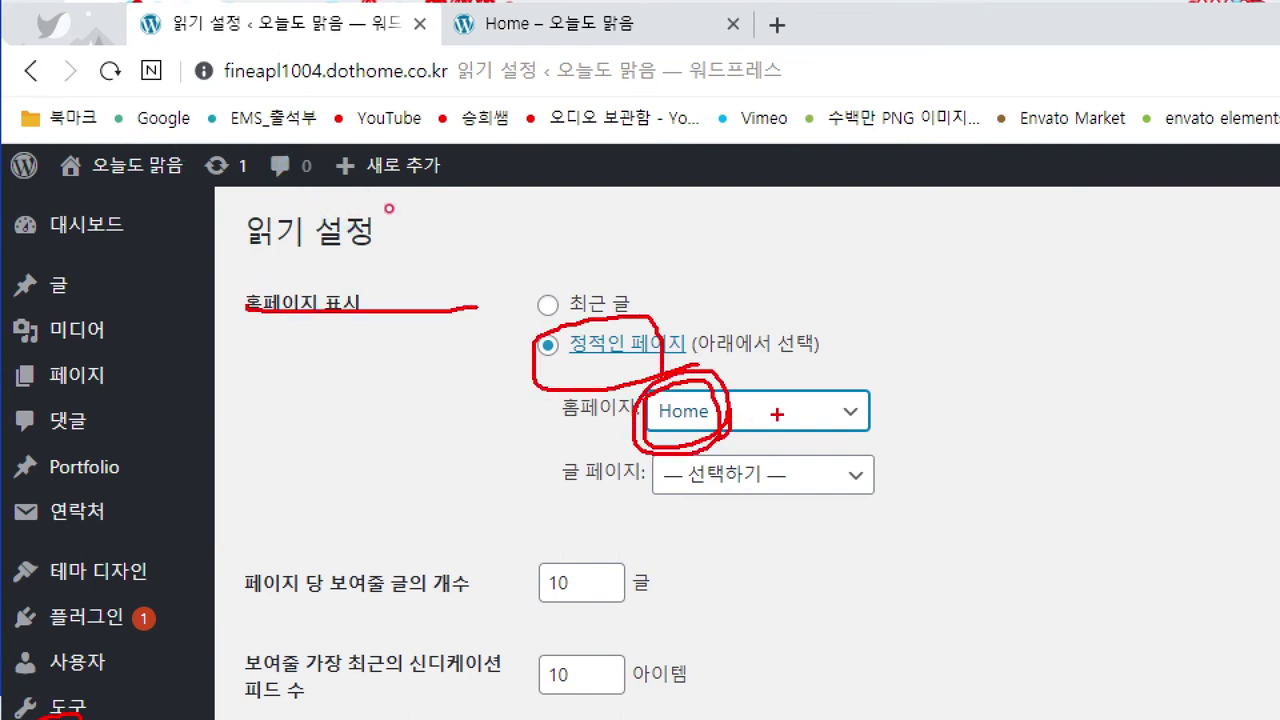
pyautogui.press('Escape')
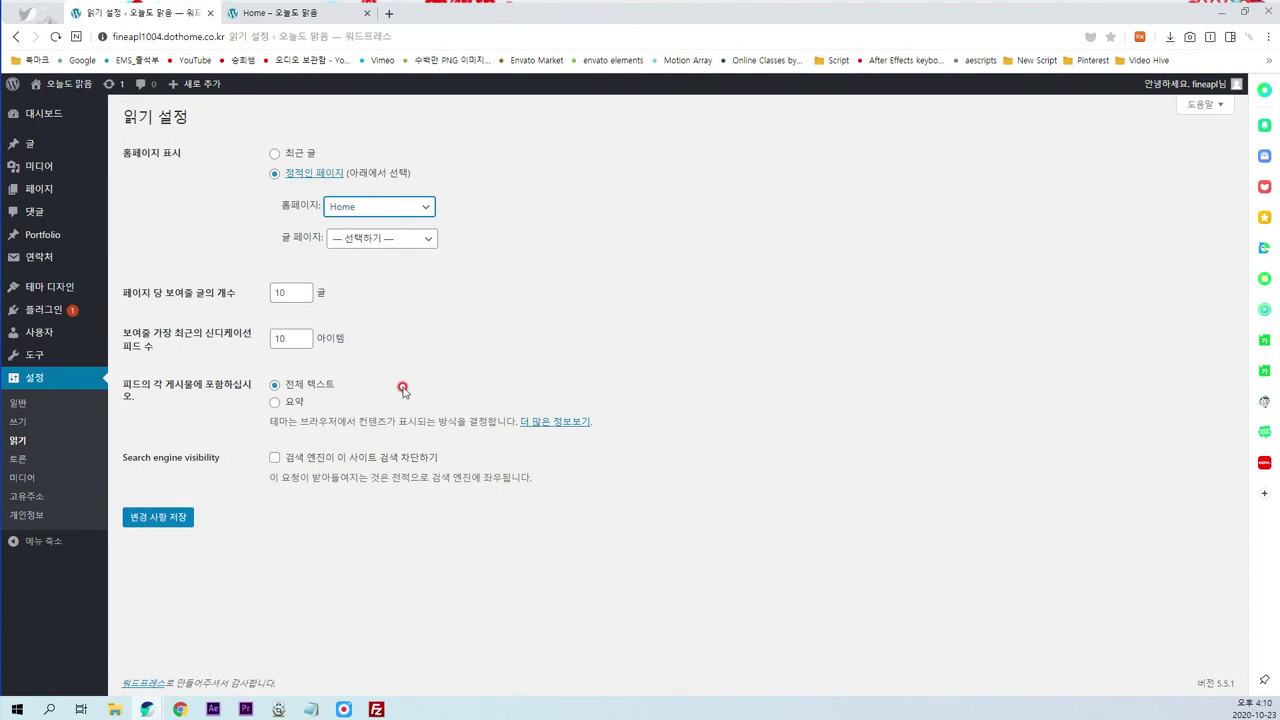
pyautogui.click(191, 511)
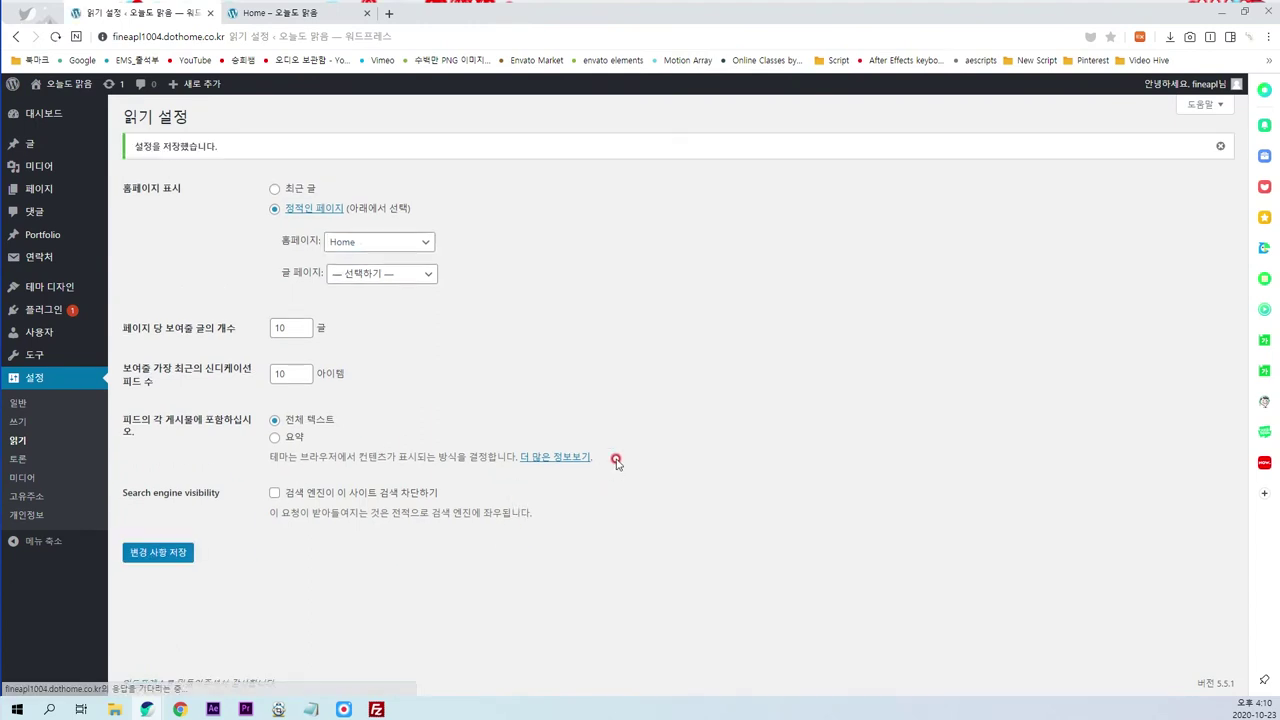
pyautogui.click(285, 13)
# Reload the live site and scroll through the homepage, now showing the Home page
pyautogui.click(172, 192)
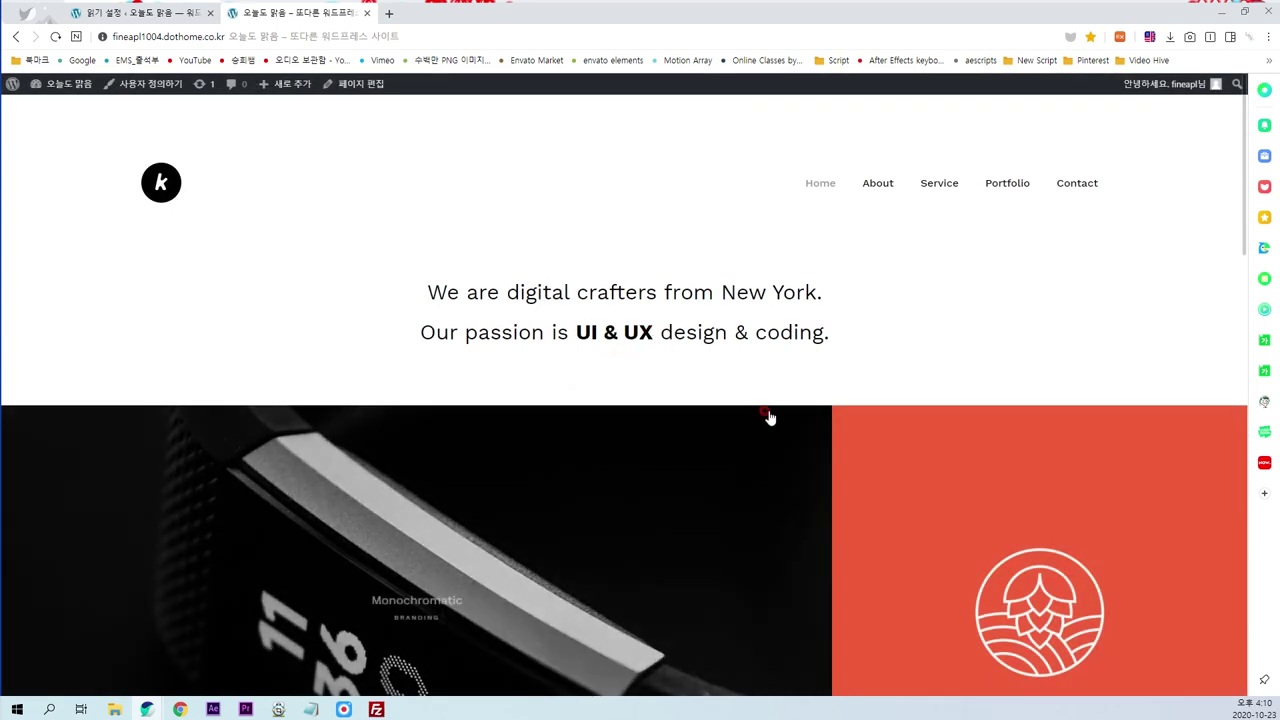
pyautogui.scroll(-2, 766, 417)
pyautogui.scroll(-5, 829, 486)
pyautogui.scroll(-4, 781, 557)
pyautogui.scroll(-3, 781, 557)
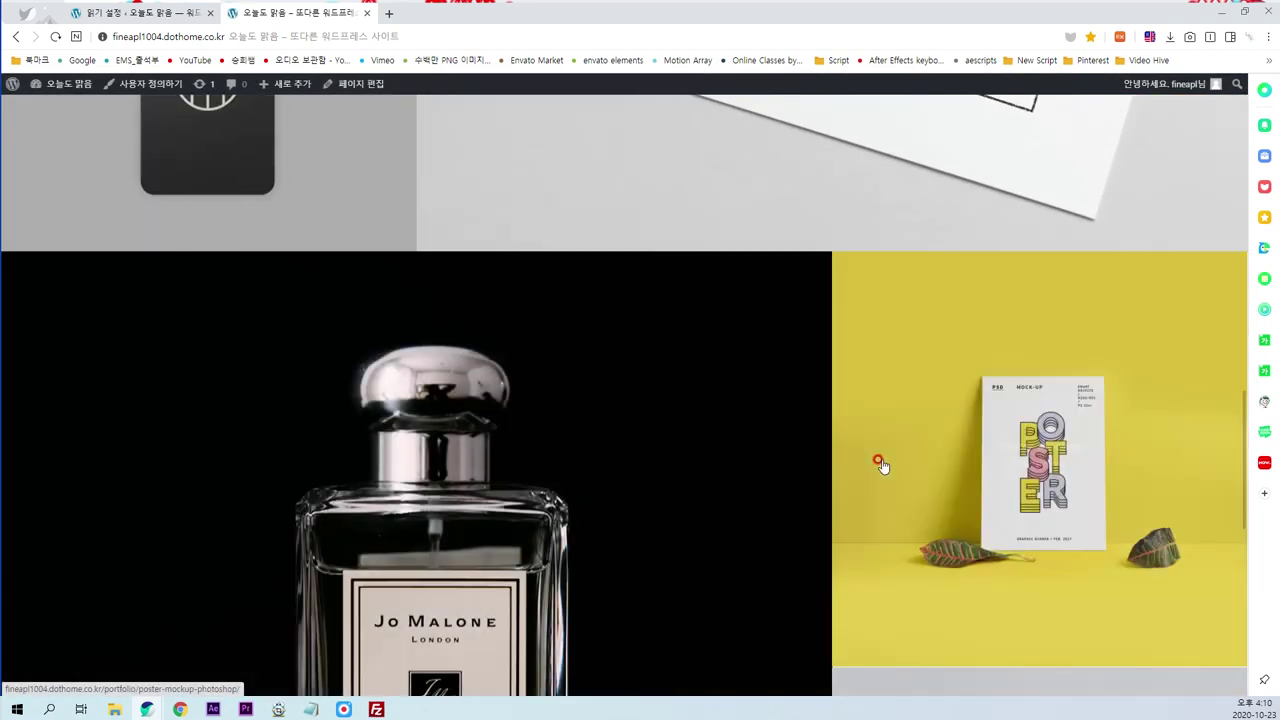
pyautogui.scroll(4, 611, 383)
pyautogui.scroll(8, 606, 350)
pyautogui.scroll(2, 606, 350)
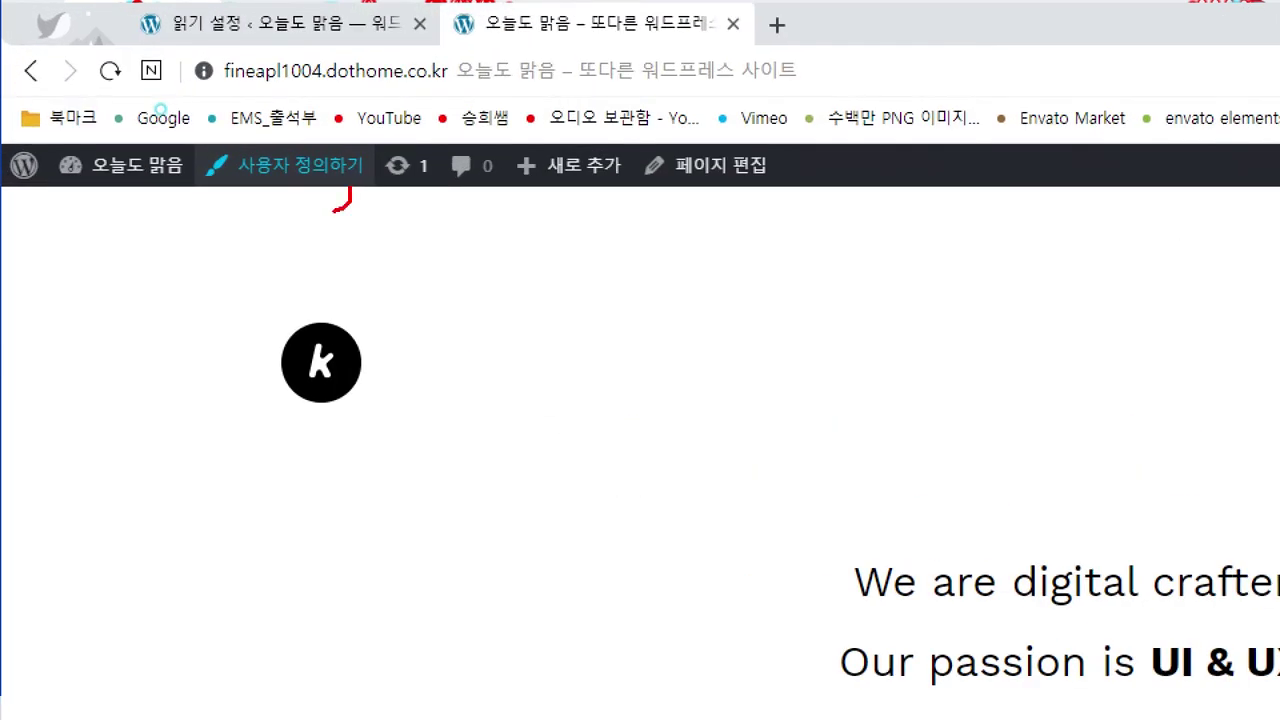
# In the Customizer's Site Identity panel, replace the tagline with FIALAPL
pyautogui.moveTo(318, 112); pyautogui.dragTo(316, 210)
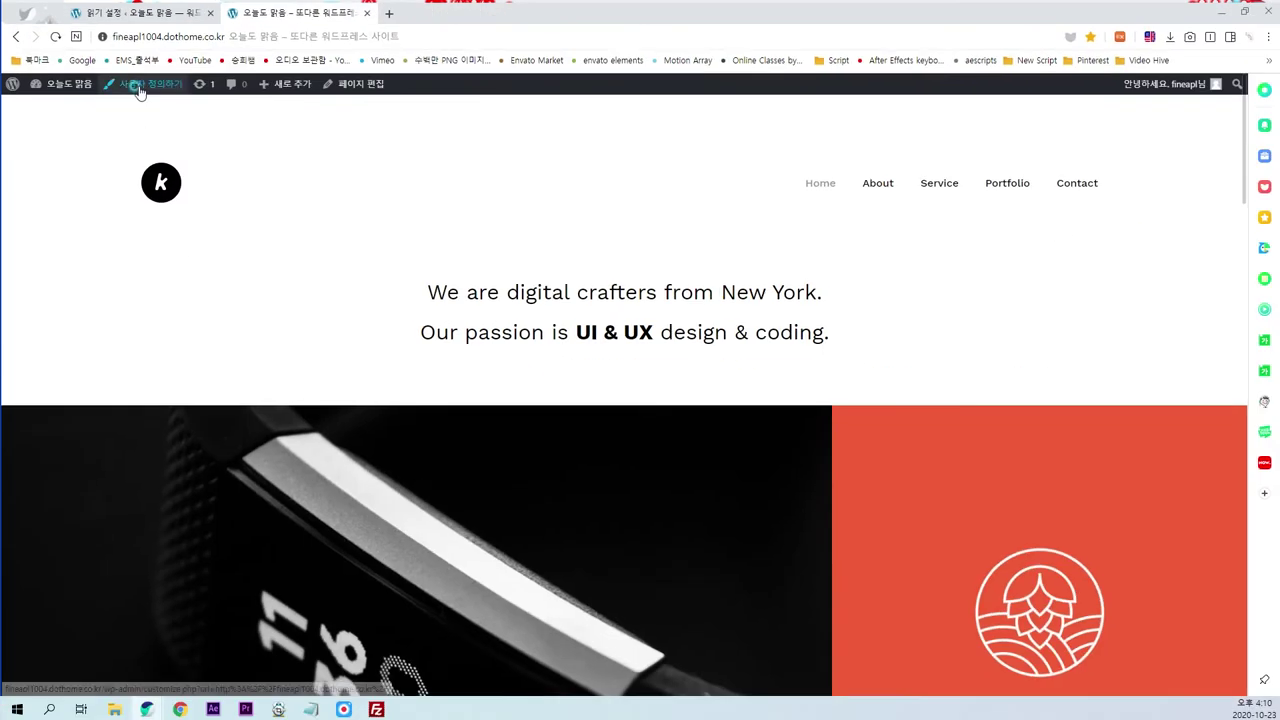
pyautogui.click(140, 88)
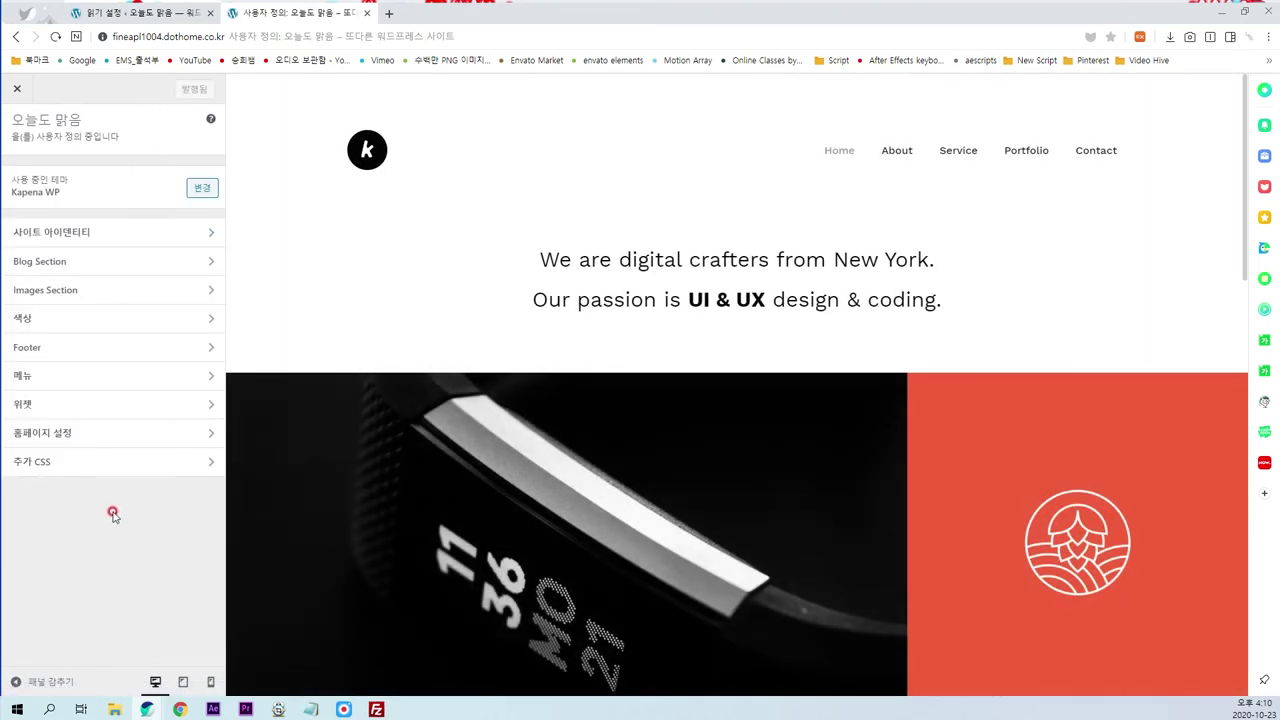
pyautogui.click(55, 233)
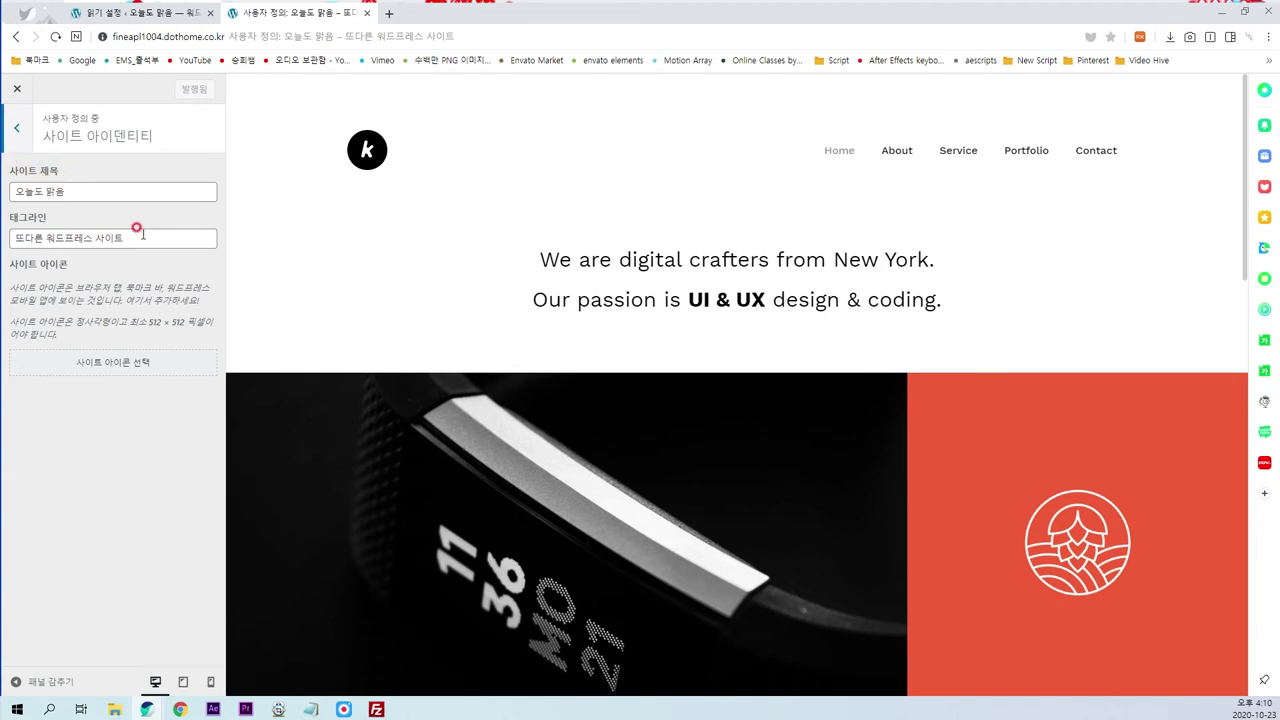
pyautogui.moveTo(143, 234); pyautogui.dragTo(12, 238)
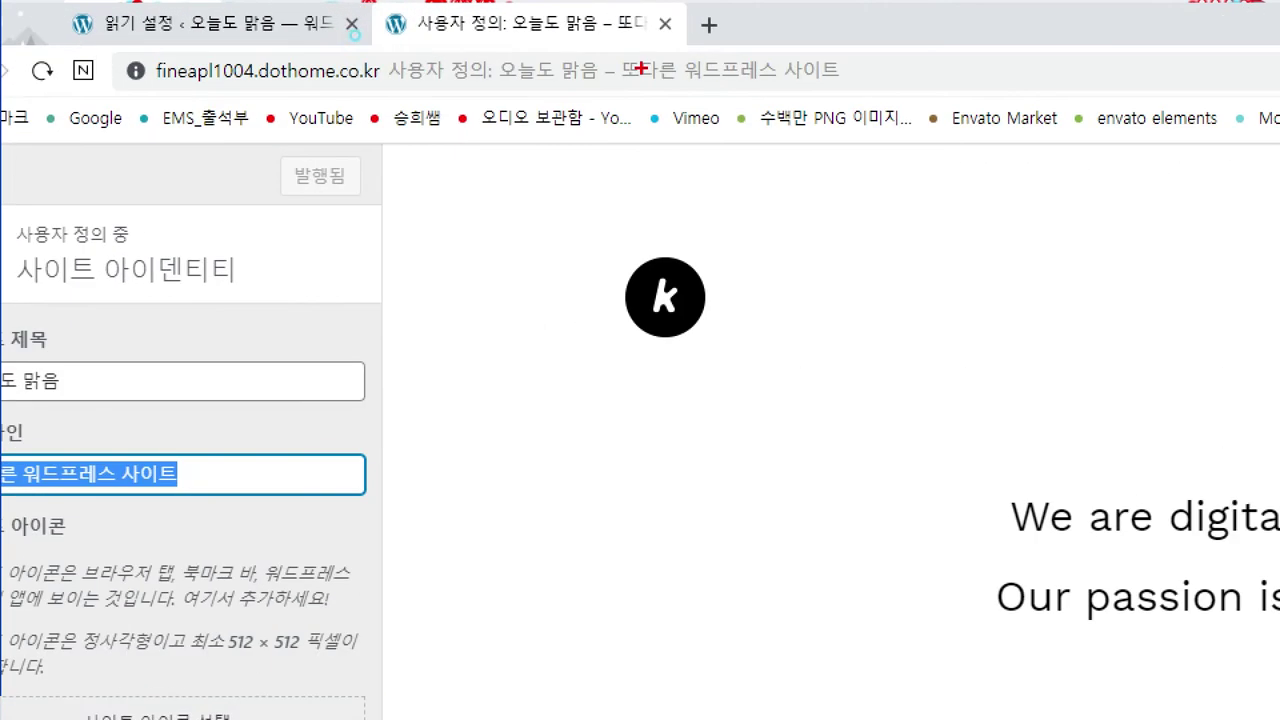
pyautogui.moveTo(503, 88); pyautogui.dragTo(594, 87)
pyautogui.moveTo(846, 96); pyautogui.dragTo(808, 100)
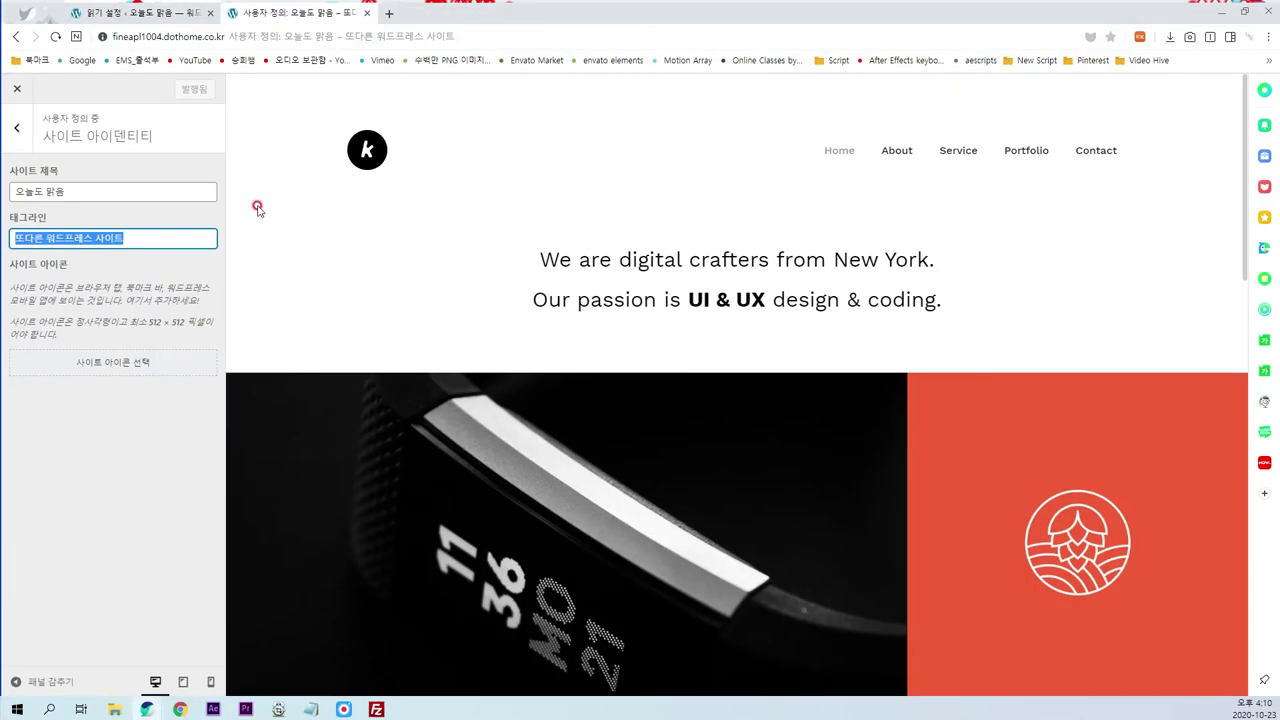
pyautogui.write('FIALAPL')
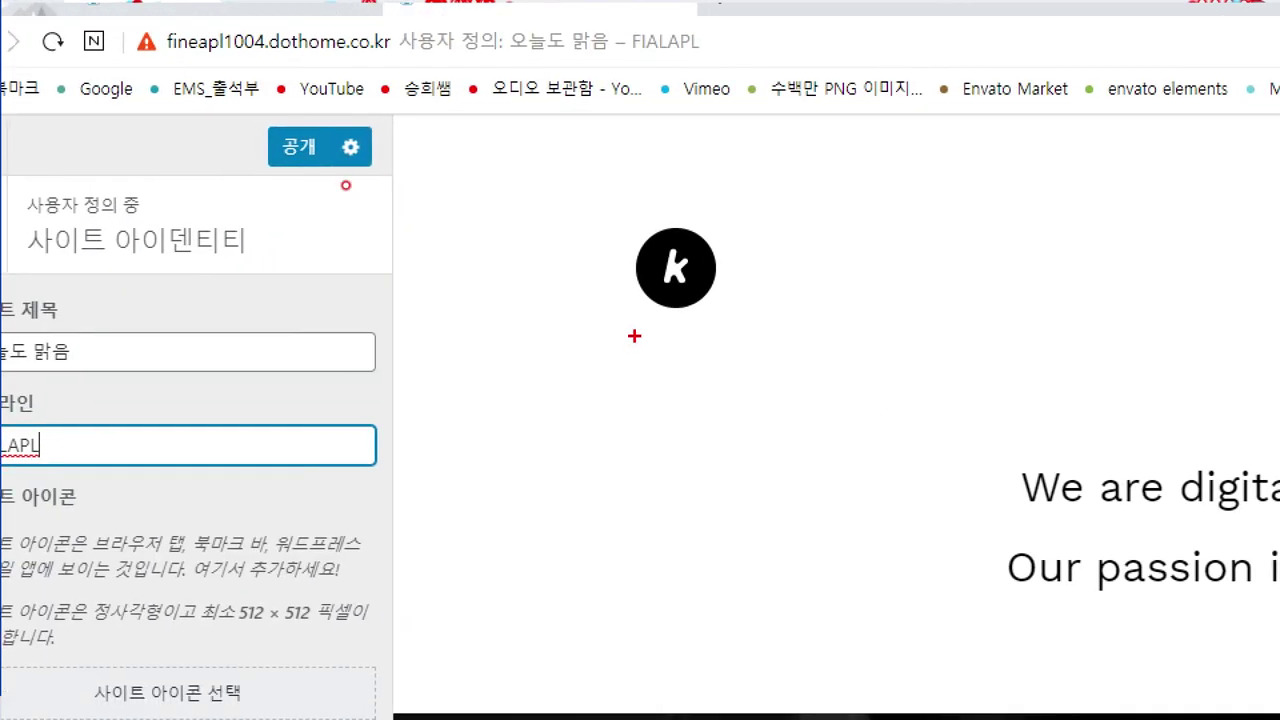
pyautogui.moveTo(226, 54); pyautogui.dragTo(210, 157)
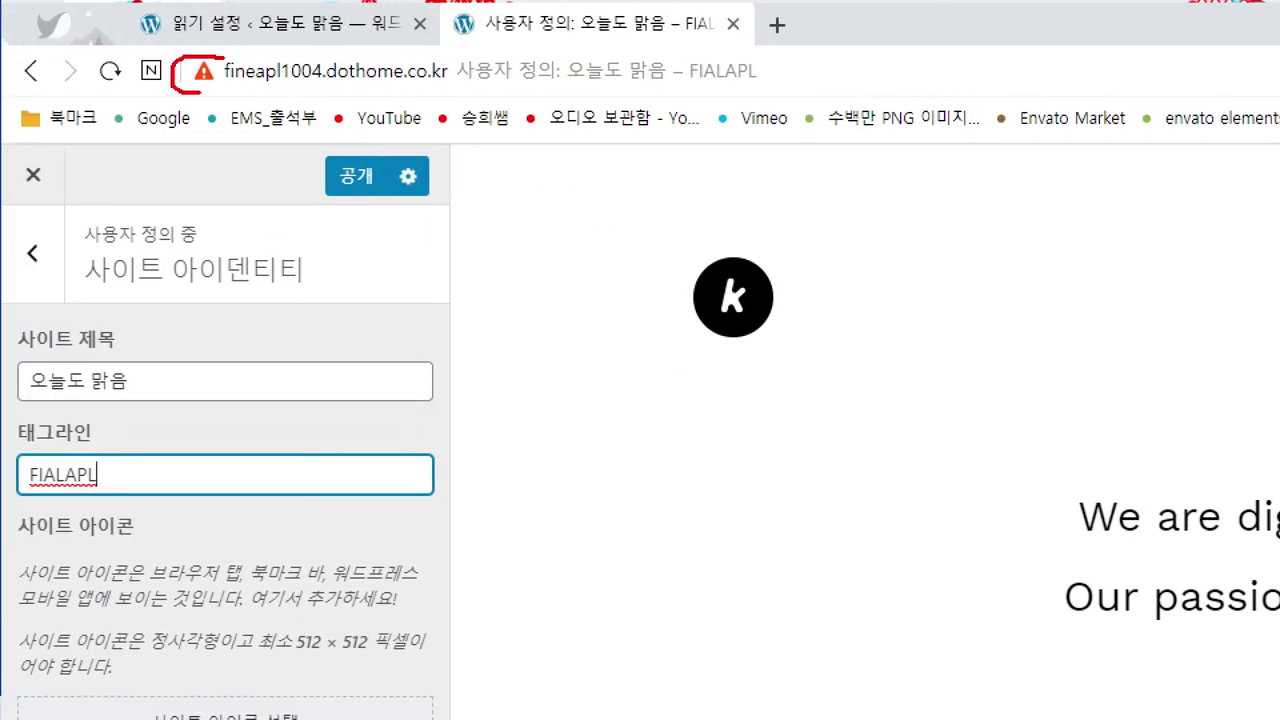
pyautogui.moveTo(200, 74)
pyautogui.mouseDown()
pyautogui.moveTo(172, 120)
pyautogui.moveTo(230, 104)
pyautogui.mouseUp()
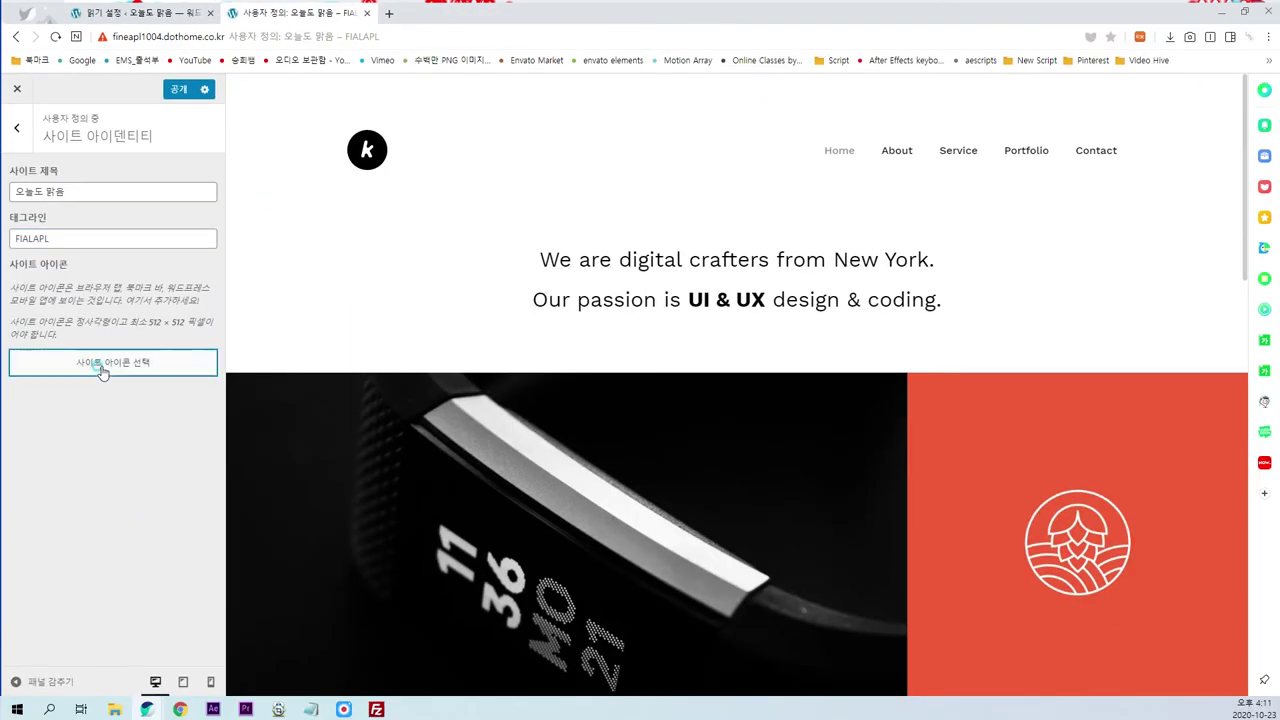
# Start selecting a site icon and open the file browser to upload an image
pyautogui.click(105, 368)
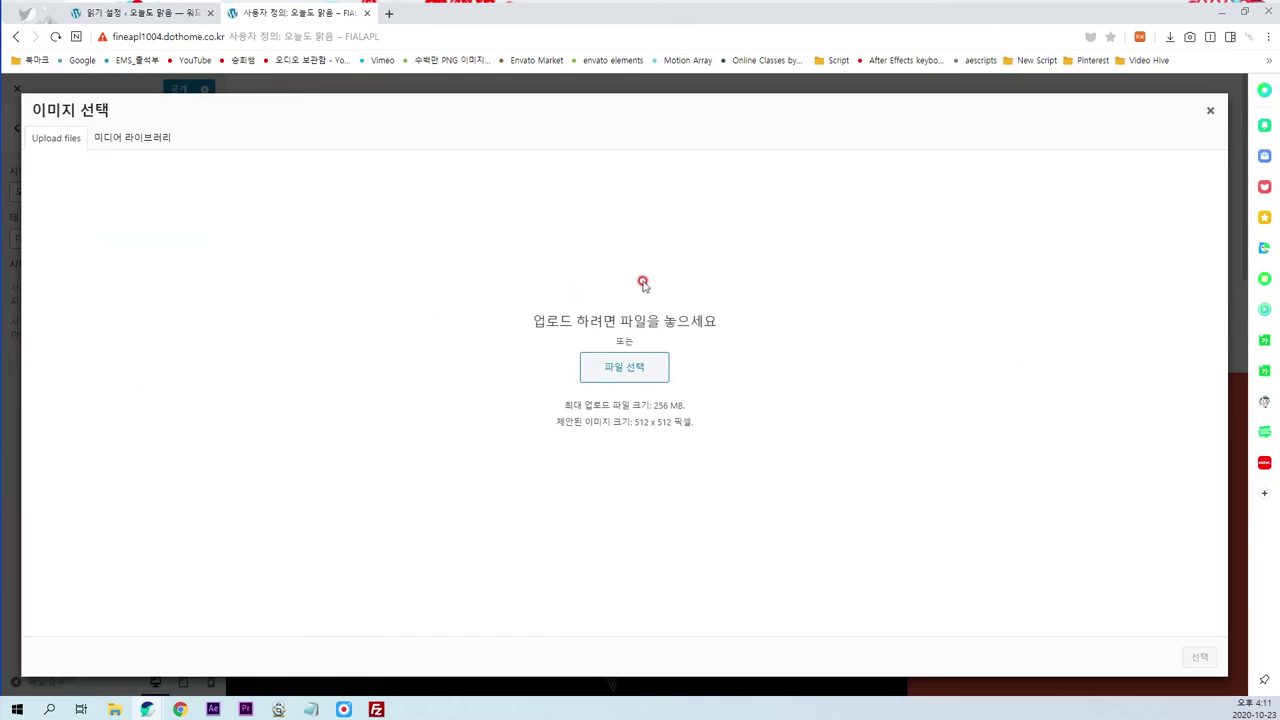
pyautogui.click(641, 367)
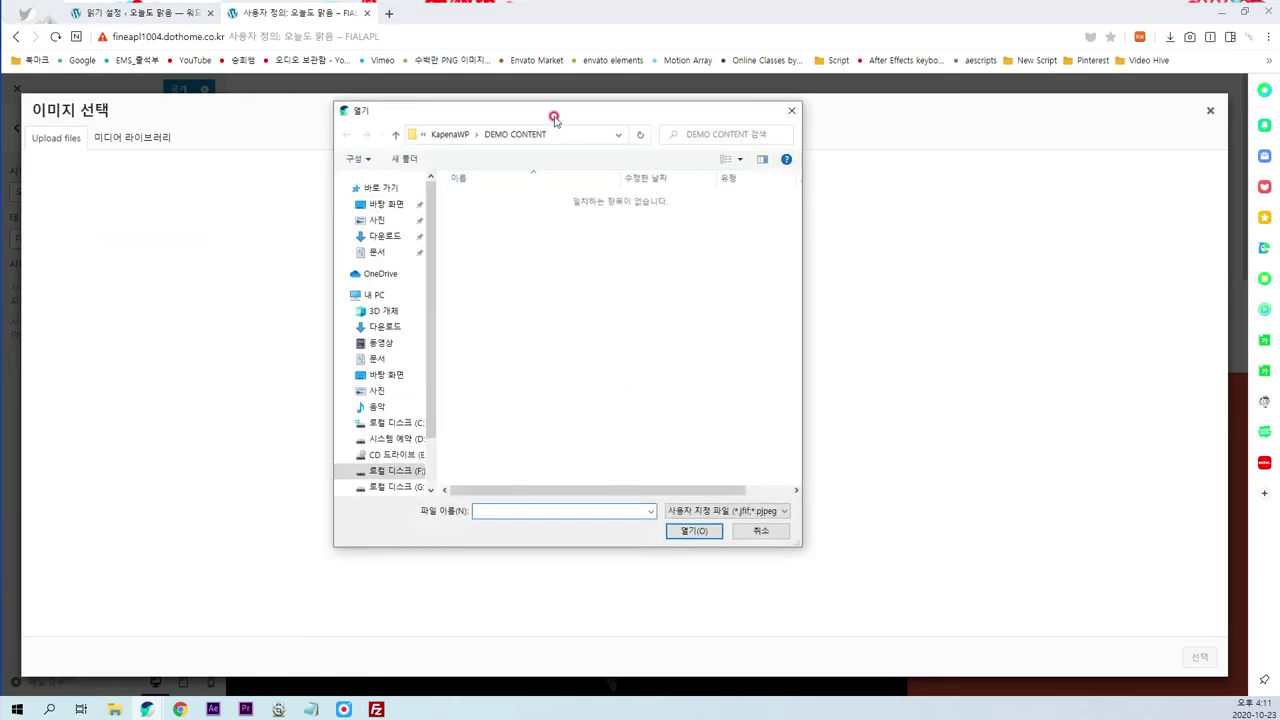
pyautogui.moveTo(554, 118); pyautogui.dragTo(0, 226)
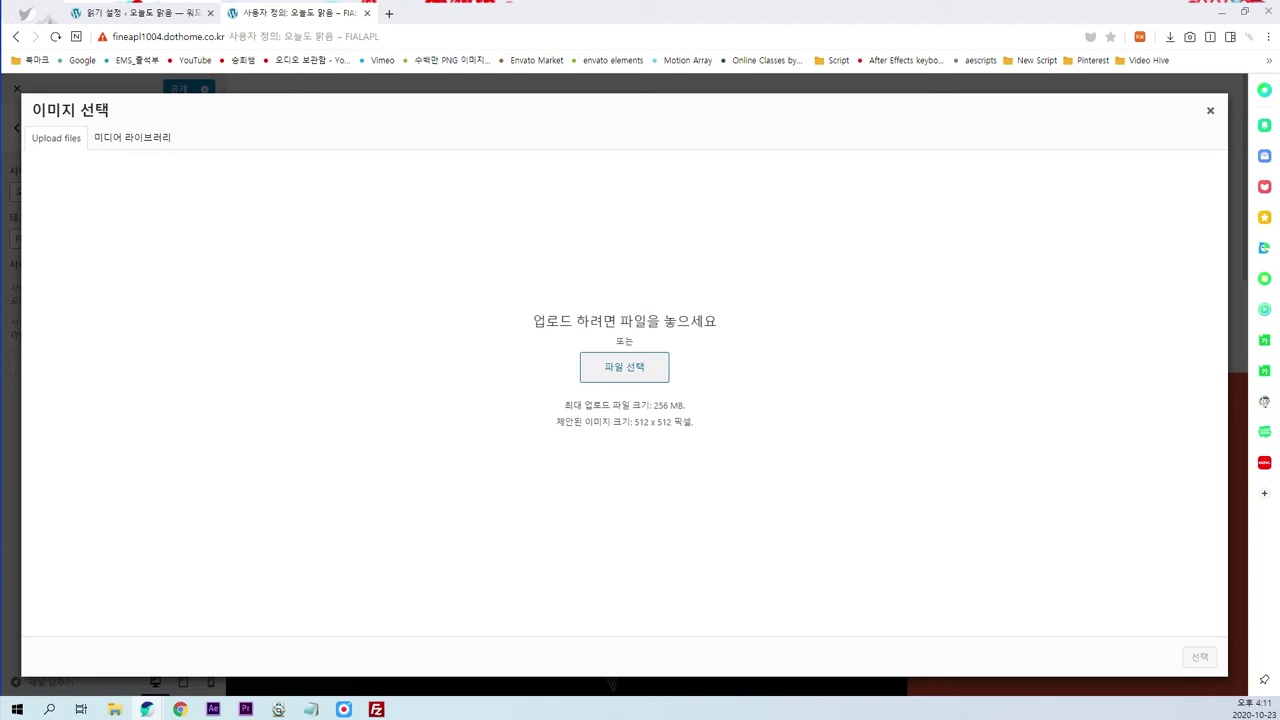
# Upload icon_W.png and apply it as the site icon
pyautogui.moveTo(150, 265); pyautogui.dragTo(447, 115)
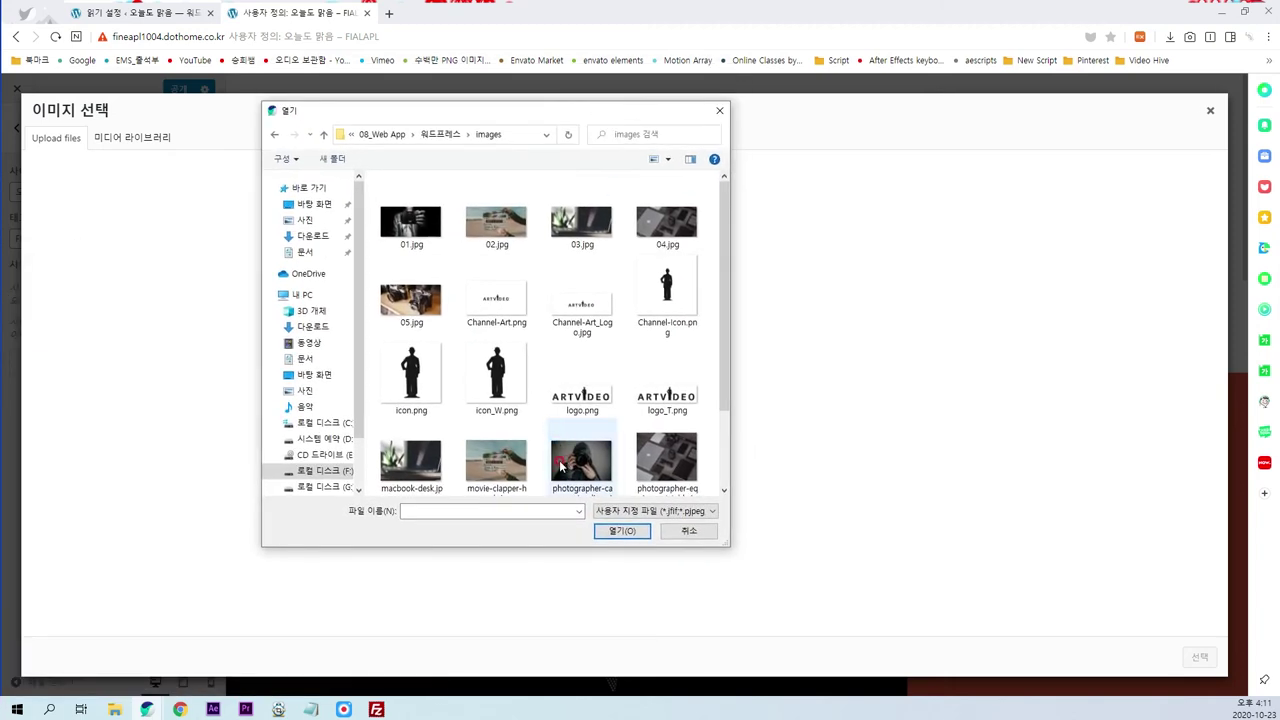
pyautogui.click(498, 382)
pyautogui.click(615, 527)
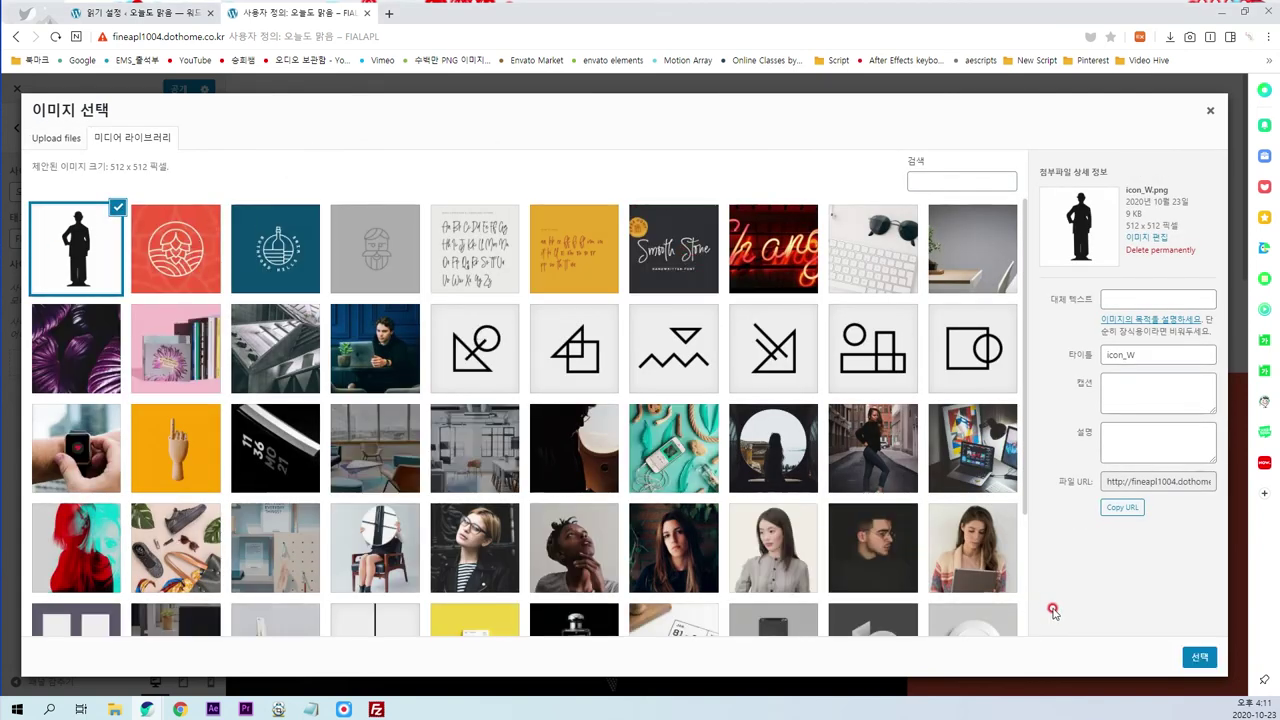
pyautogui.click(1199, 657)
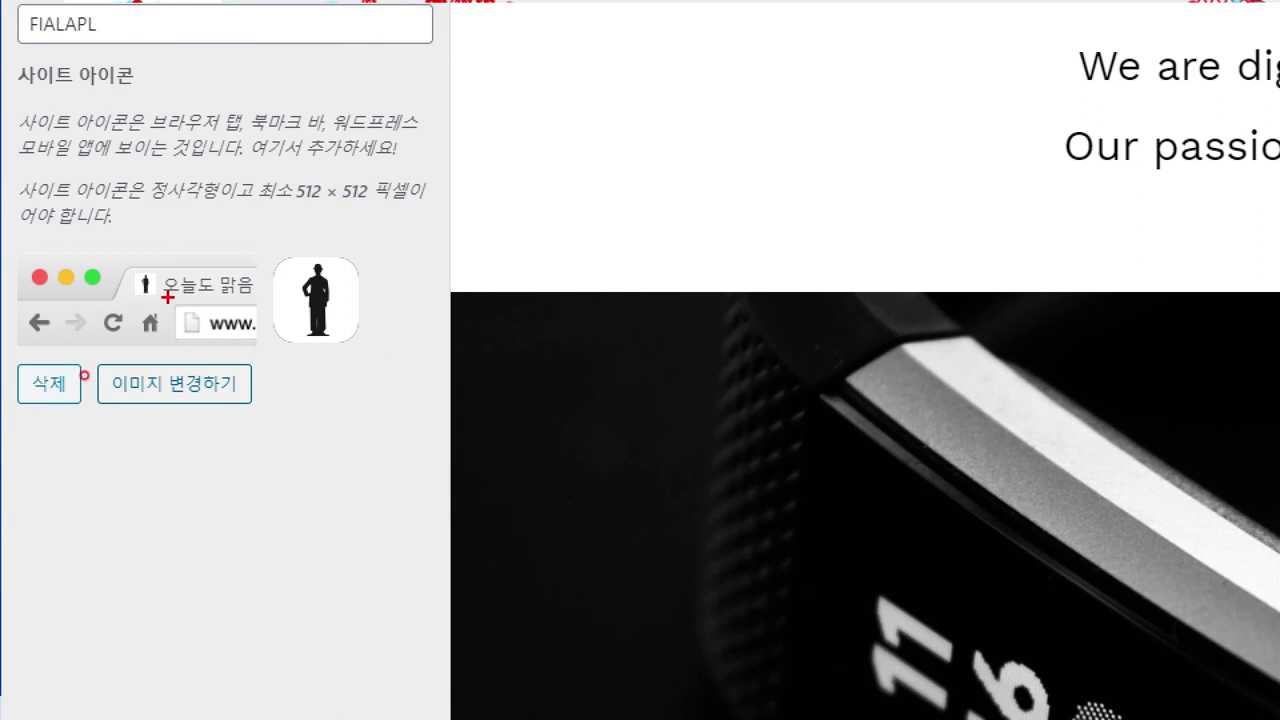
pyautogui.moveTo(140, 262); pyautogui.dragTo(175, 292)
pyautogui.moveTo(380, 330)
pyautogui.mouseDown()
pyautogui.moveTo(386, 348)
pyautogui.moveTo(340, 434)
pyautogui.mouseUp()
pyautogui.moveTo(310, 374)
pyautogui.mouseDown()
pyautogui.moveTo(348, 346)
pyautogui.moveTo(380, 383)
pyautogui.mouseUp()
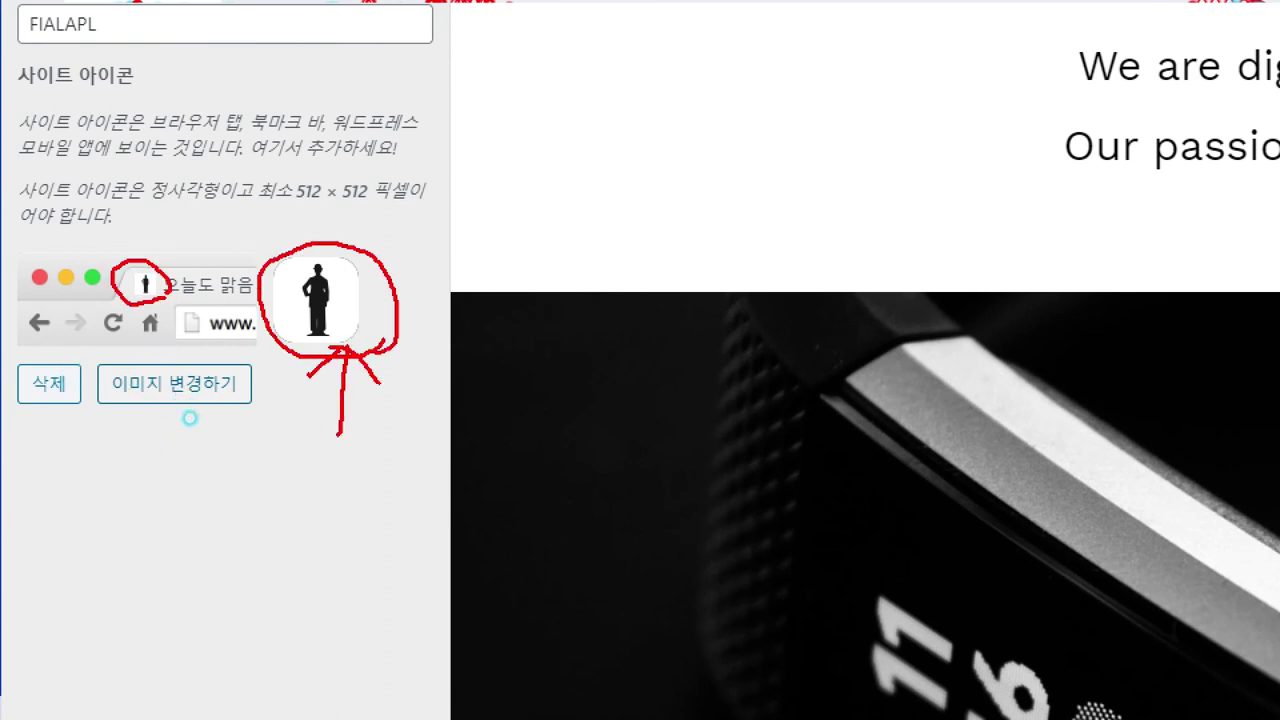
pyautogui.press('Escape')
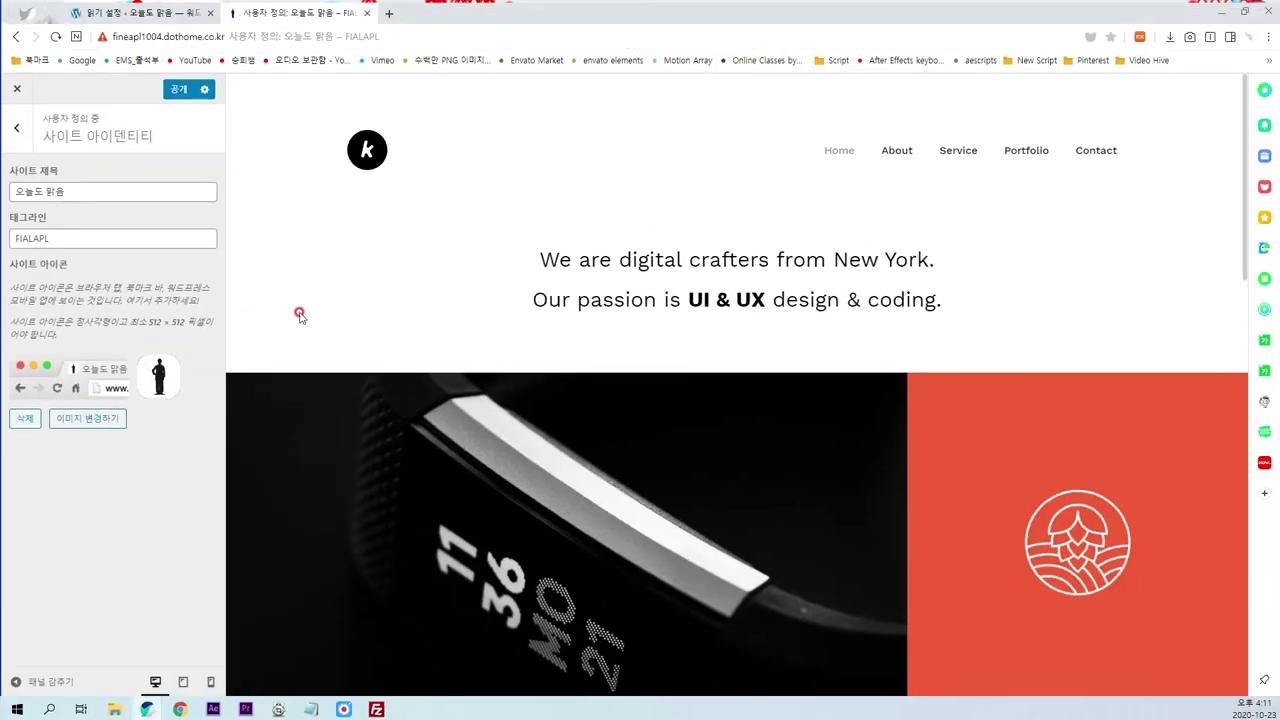
# Publish the new site icon
pyautogui.click(179, 89)
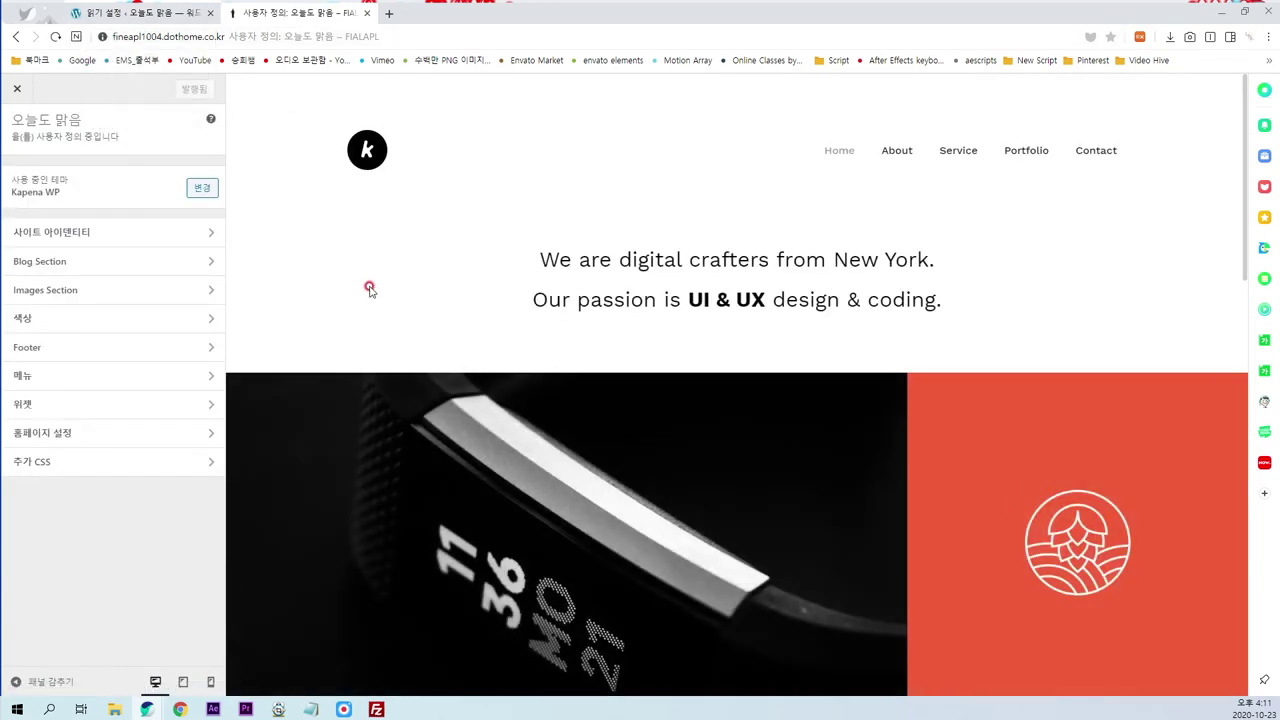
pyautogui.click(112, 37)
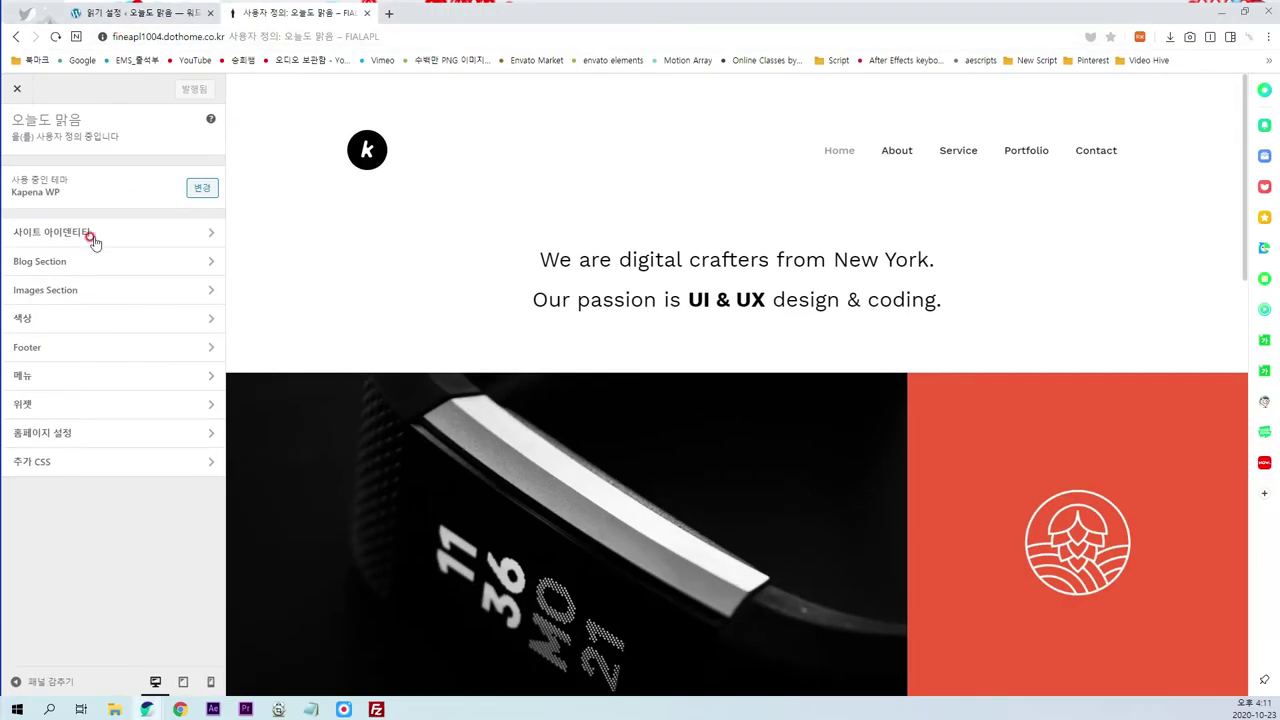
pyautogui.click(116, 241)
# Look at Blog Section, then open Images Section and review its preloader and header logo
pyautogui.click(69, 264)
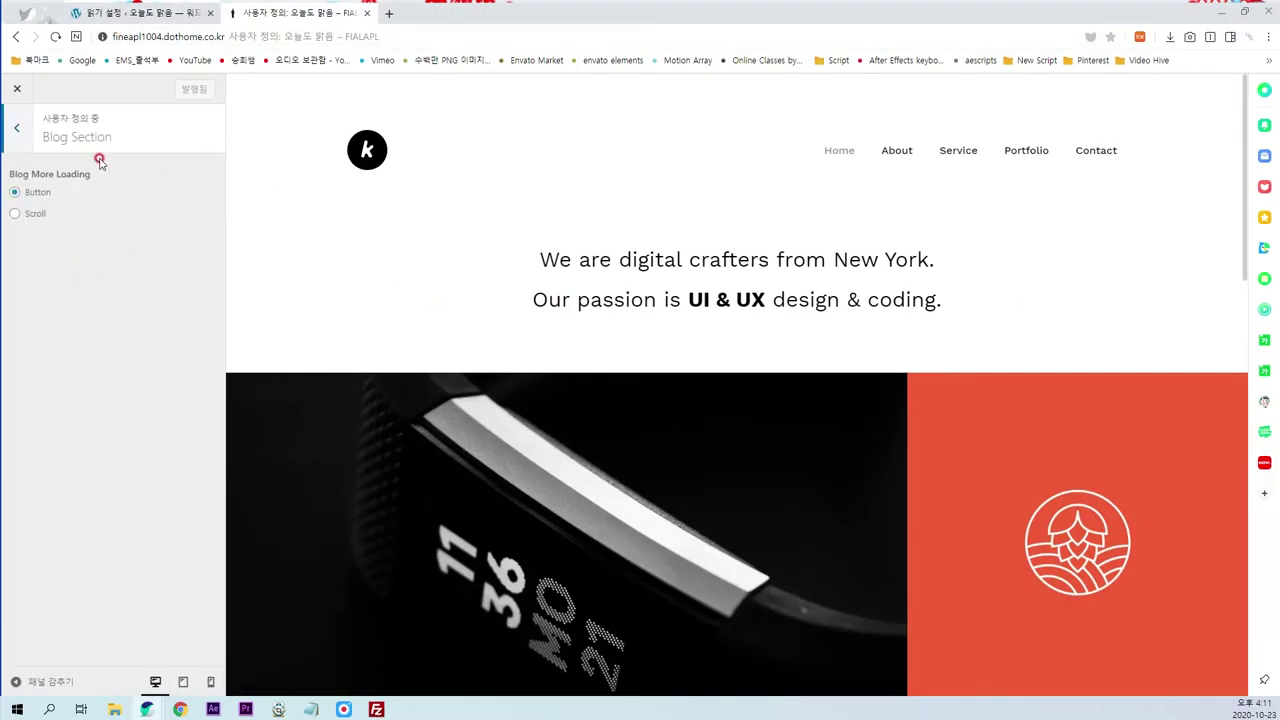
pyautogui.click(16, 132)
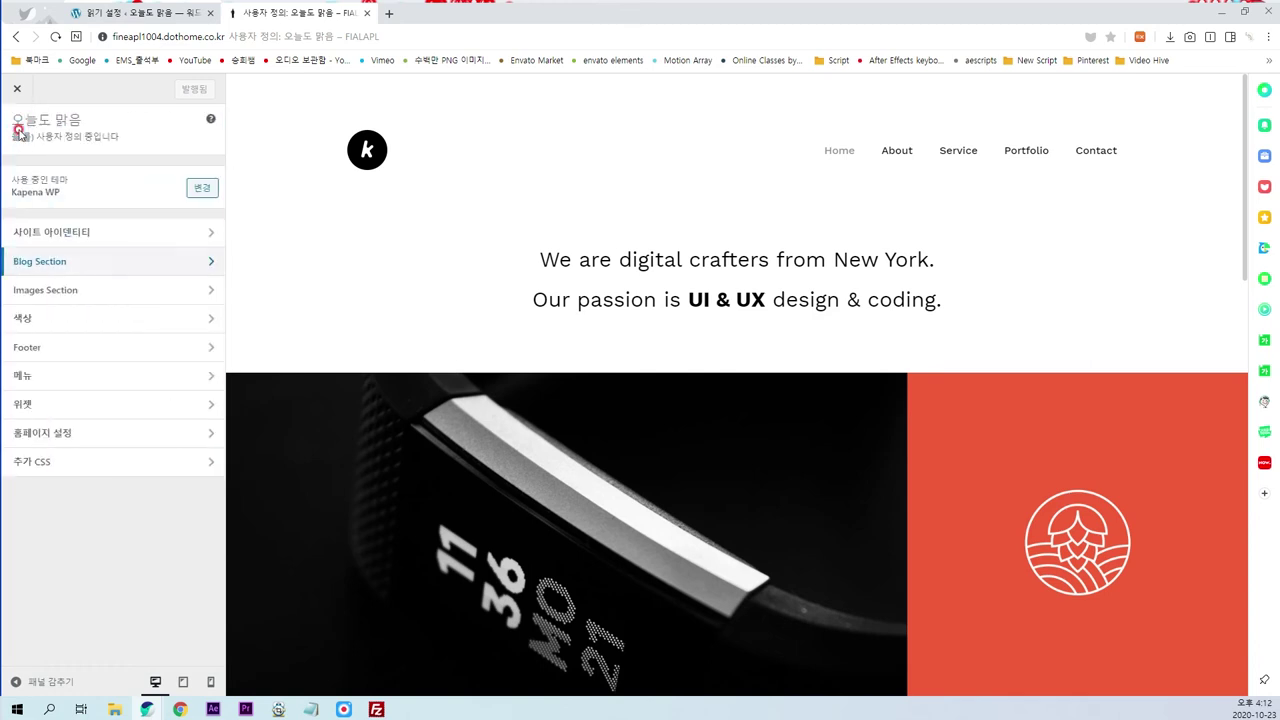
pyautogui.click(60, 290)
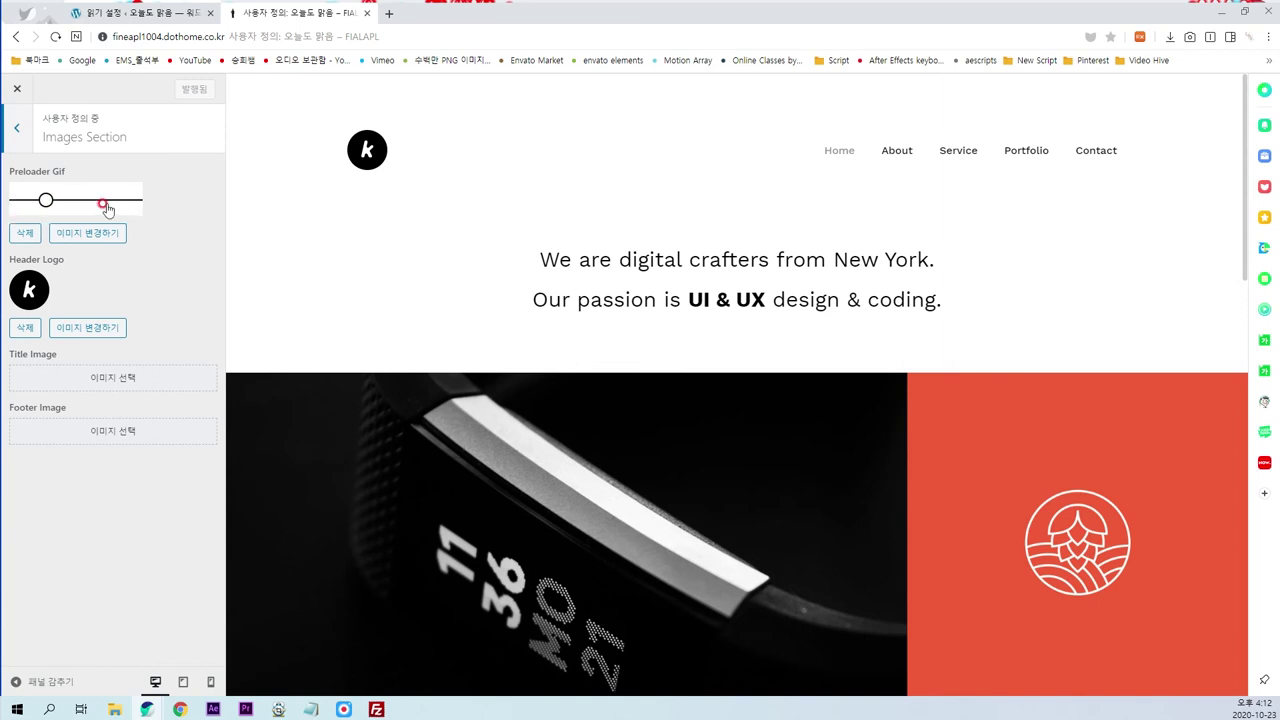
pyautogui.scroll(-2, 988, 360)
pyautogui.scroll(-5, 929, 514)
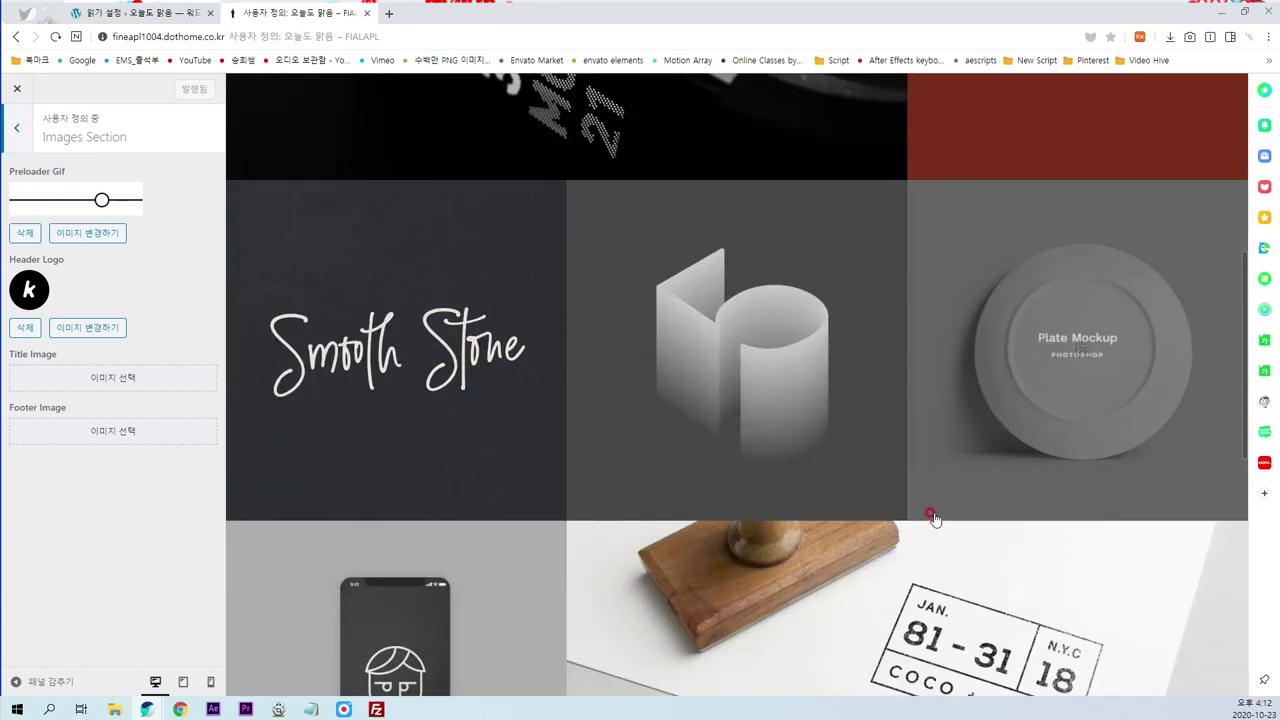
pyautogui.scroll(-5, 929, 506)
pyautogui.scroll(-3, 800, 470)
pyautogui.scroll(-2, 831, 523)
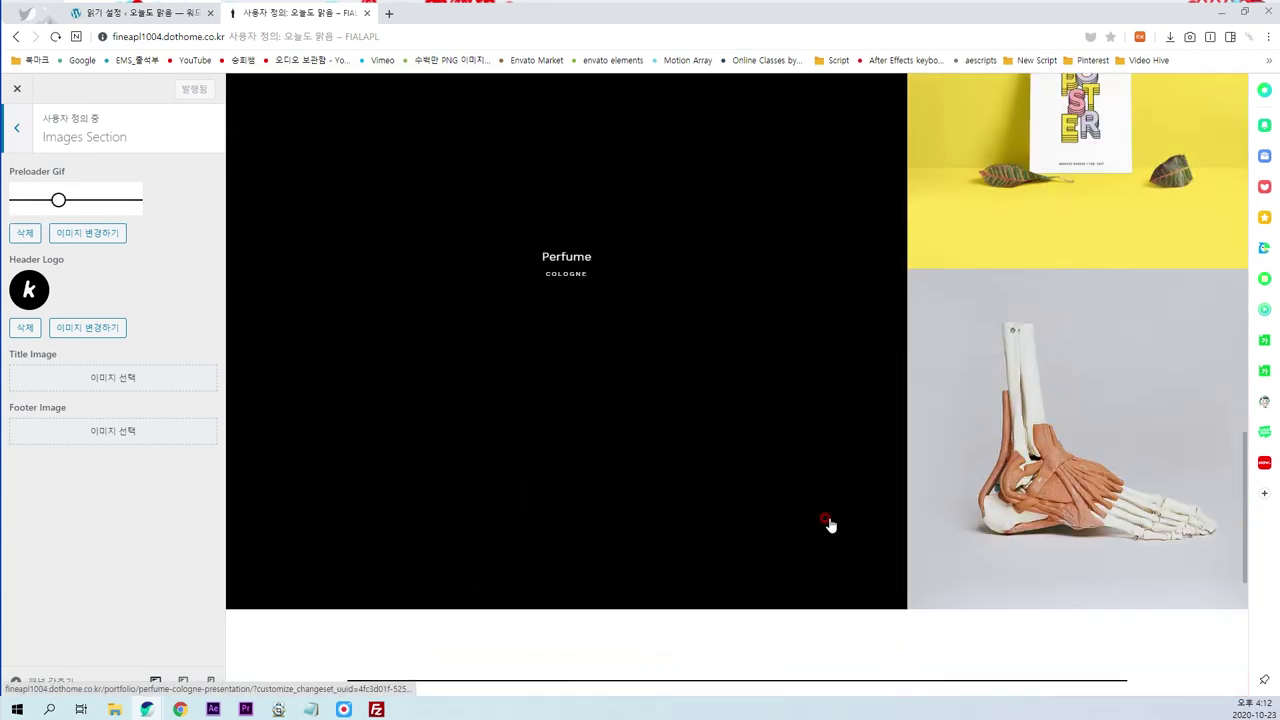
pyautogui.scroll(3, 825, 400)
pyautogui.scroll(3, 818, 205)
pyautogui.scroll(5, 818, 205)
pyautogui.scroll(5, 803, 183)
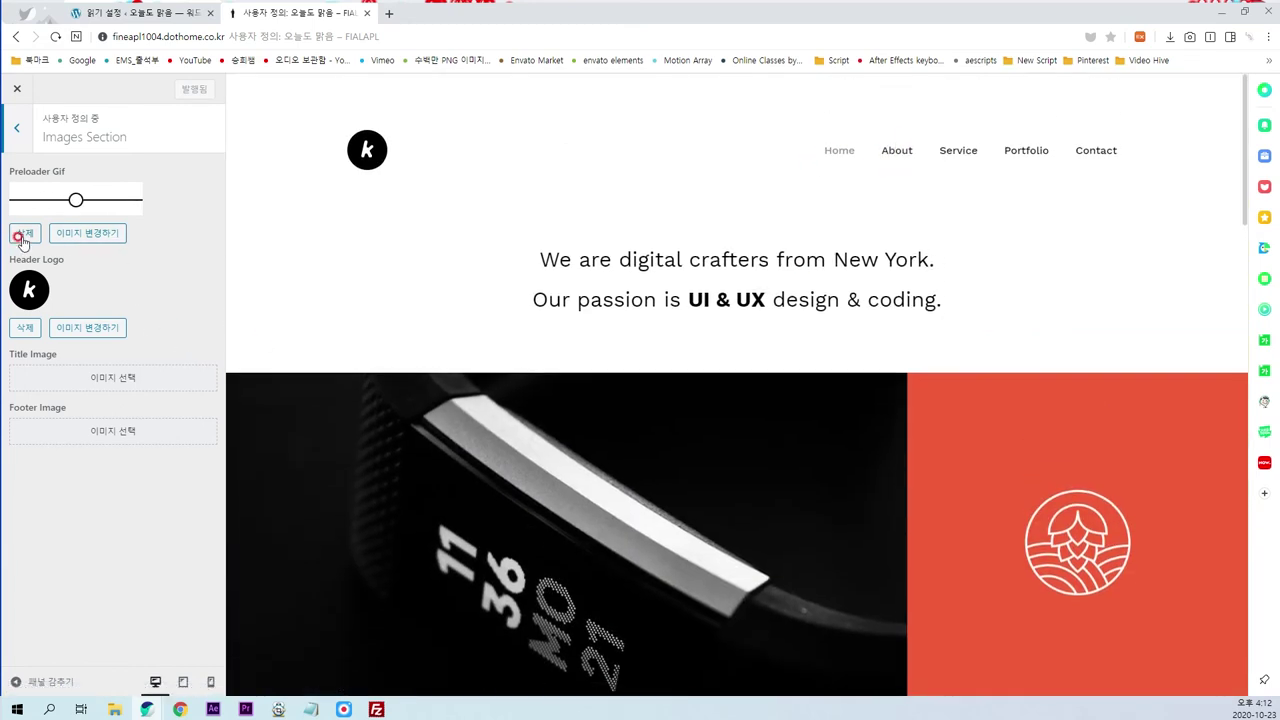
# Remove the K header logo and upload logo_T.png to the media library
pyautogui.click(24, 326)
pyautogui.click(86, 285)
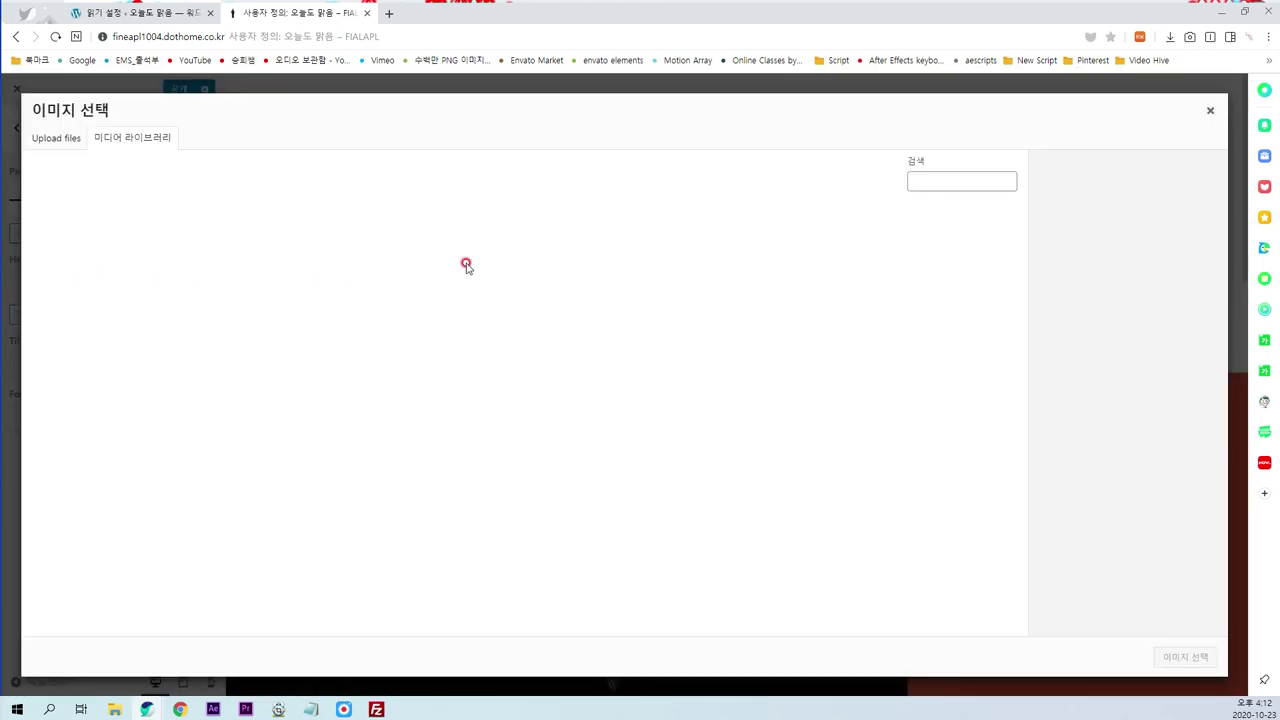
pyautogui.click(56, 140)
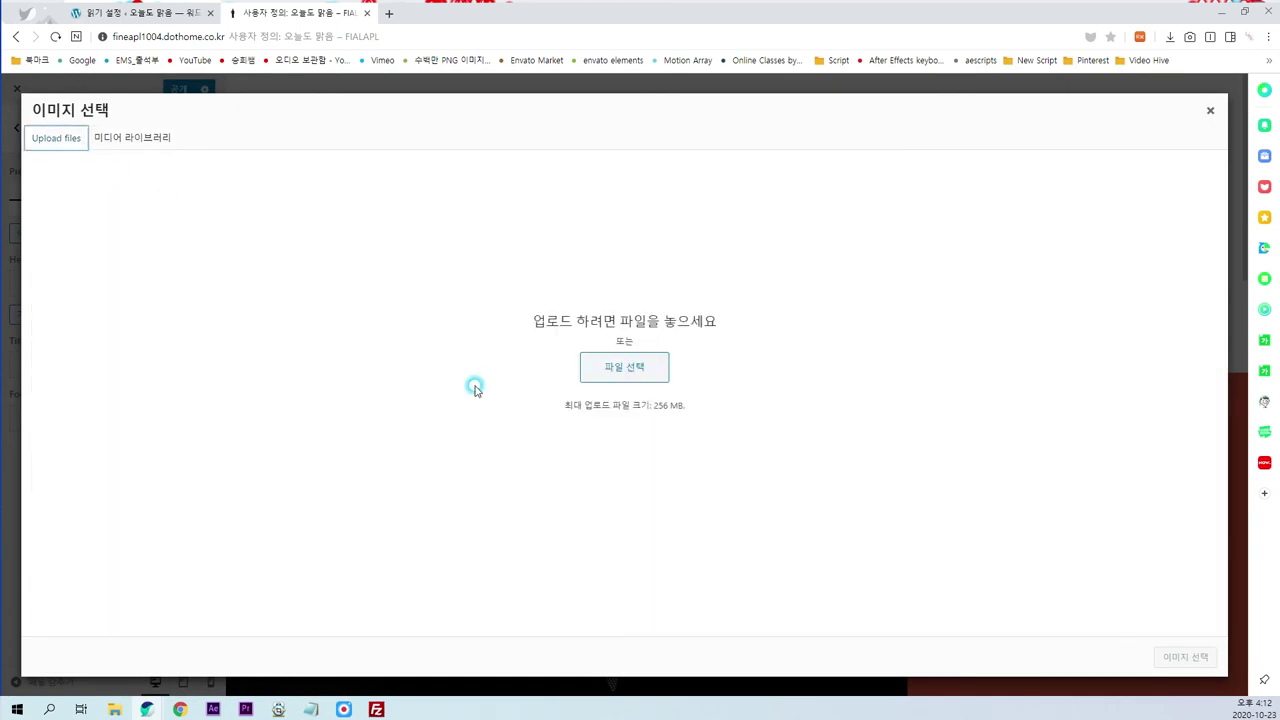
pyautogui.click(627, 370)
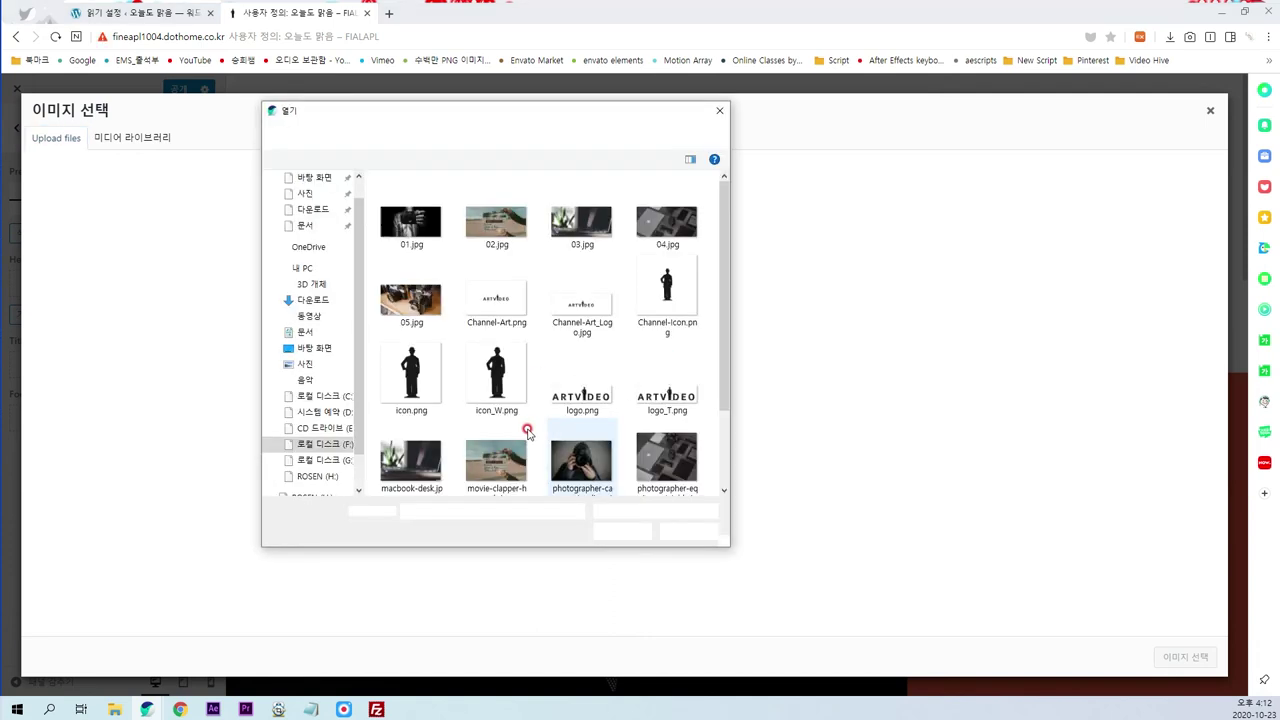
pyautogui.click(679, 253)
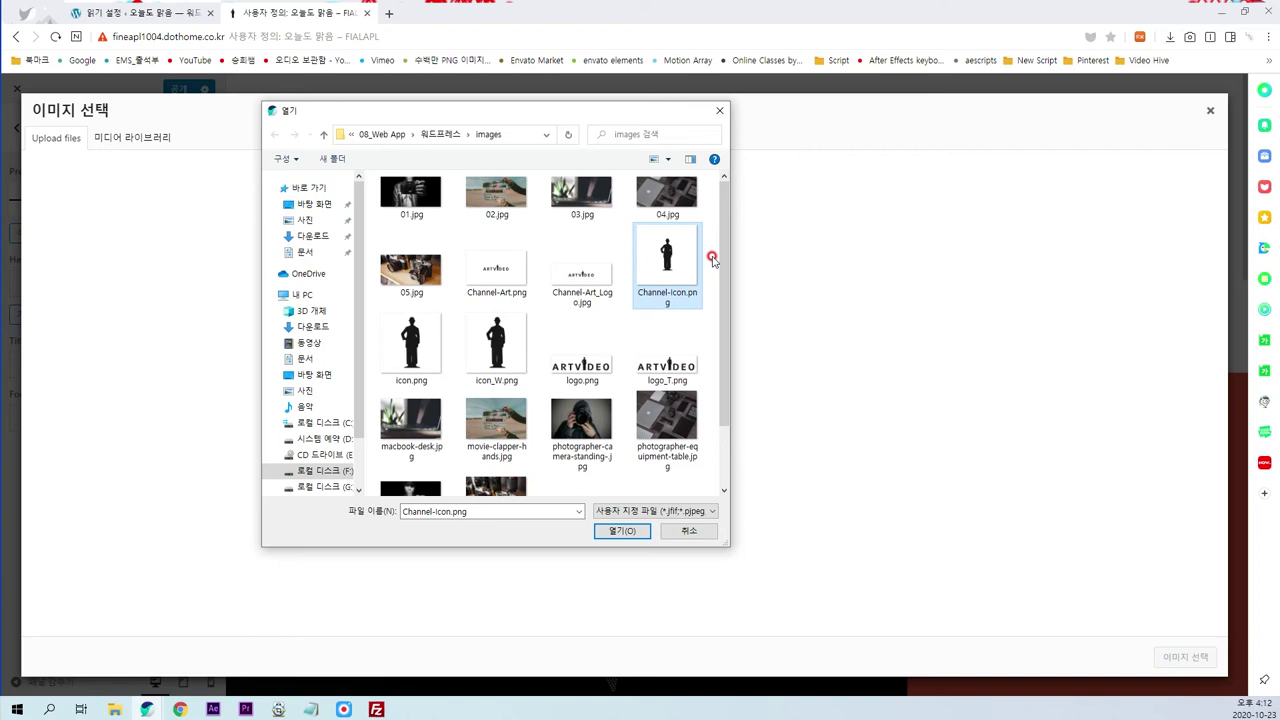
pyautogui.click(573, 362)
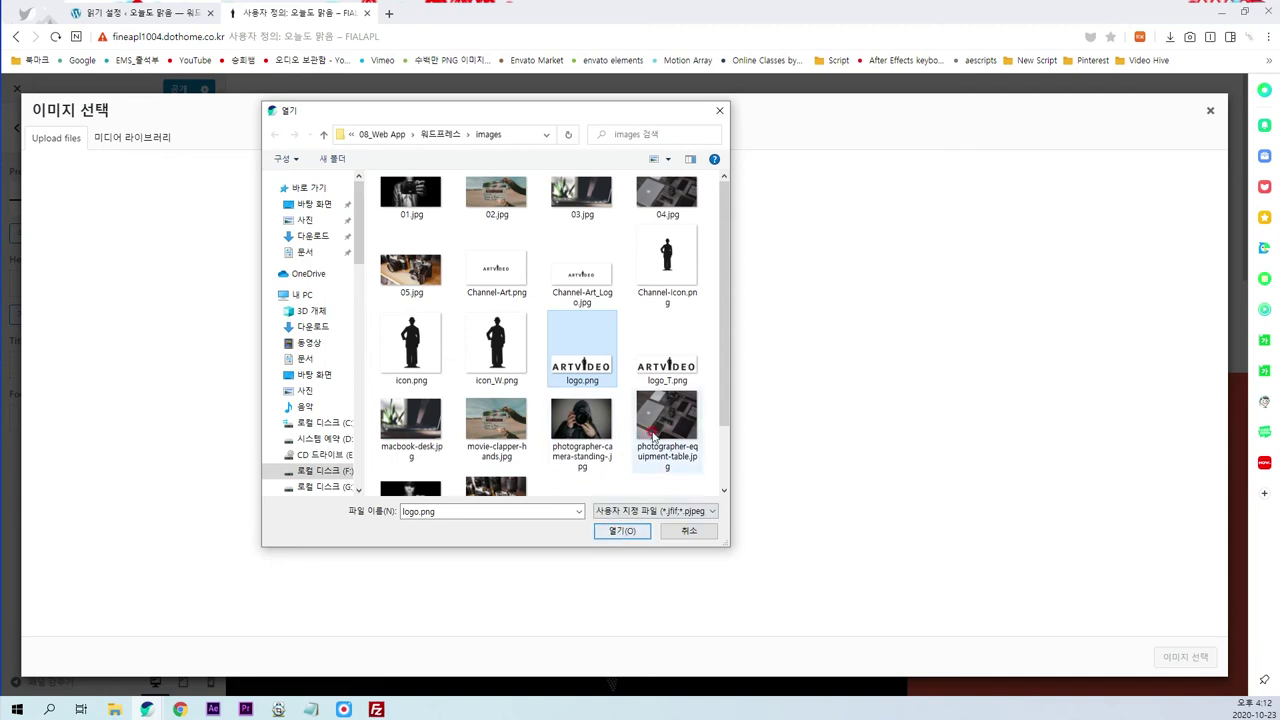
pyautogui.click(666, 365)
pyautogui.click(638, 531)
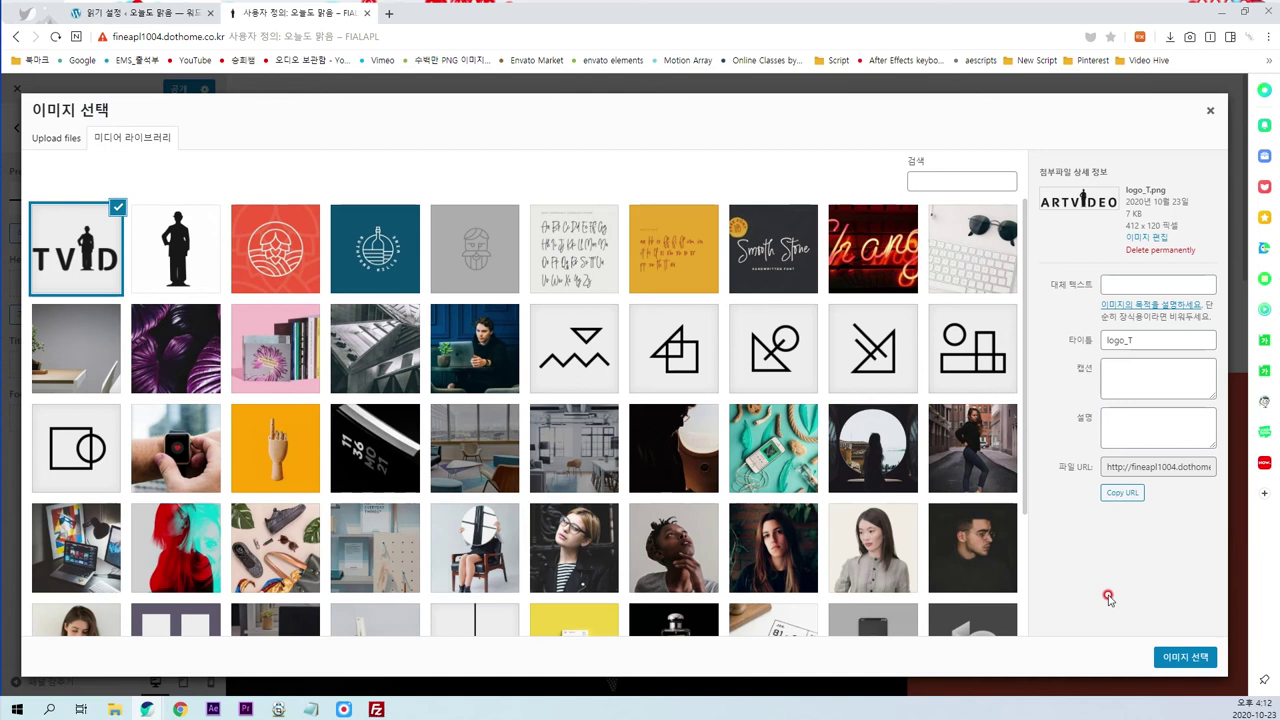
# Upload logo.png and set it as the header logo
pyautogui.click(52, 139)
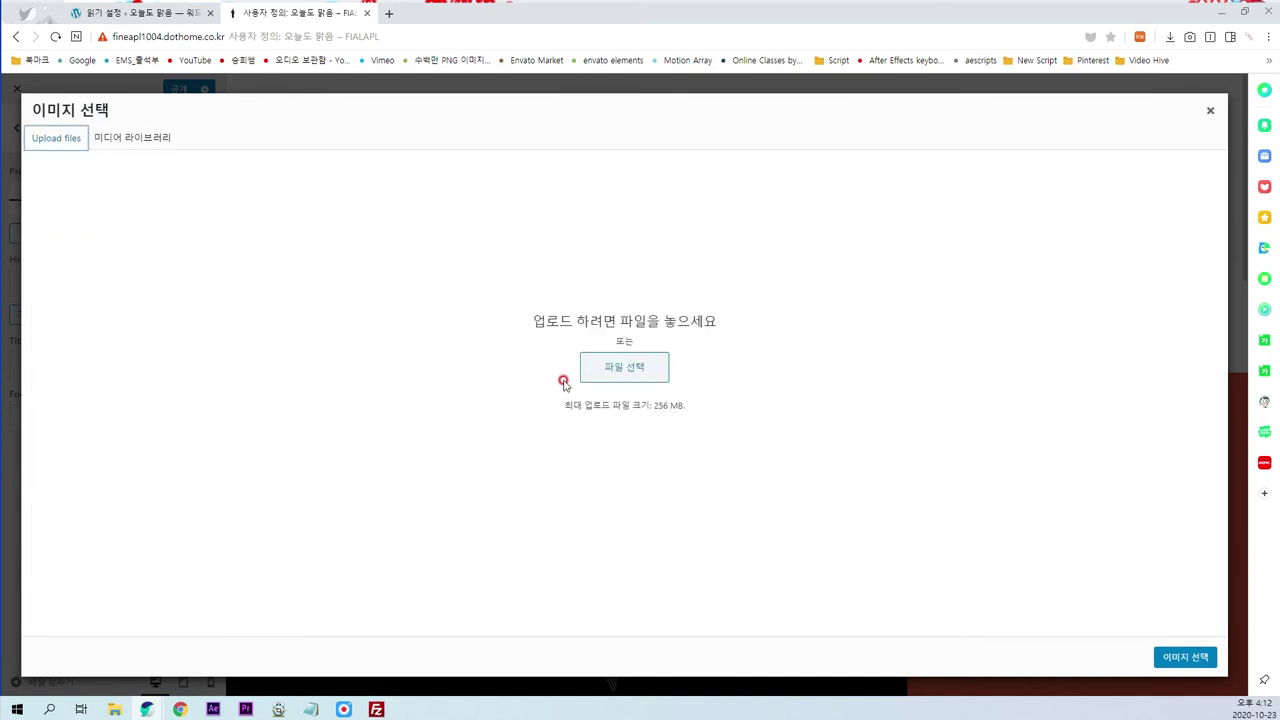
pyautogui.click(582, 345)
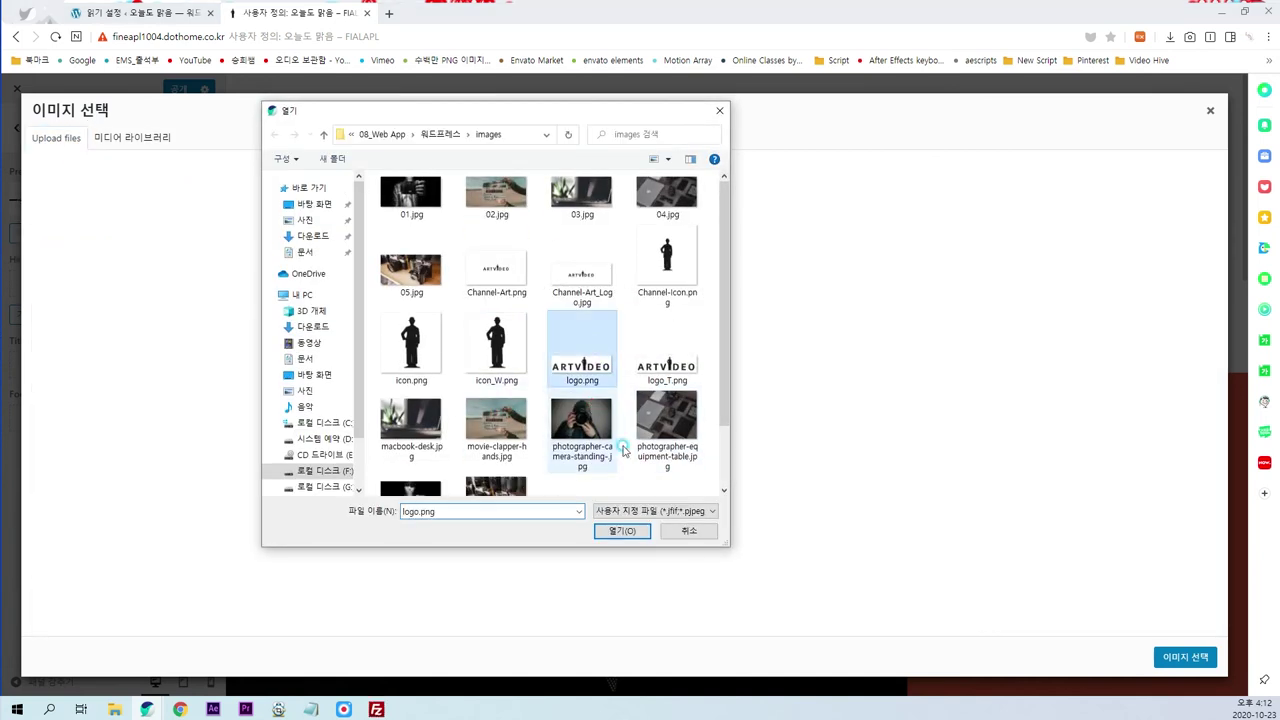
pyautogui.click(622, 531)
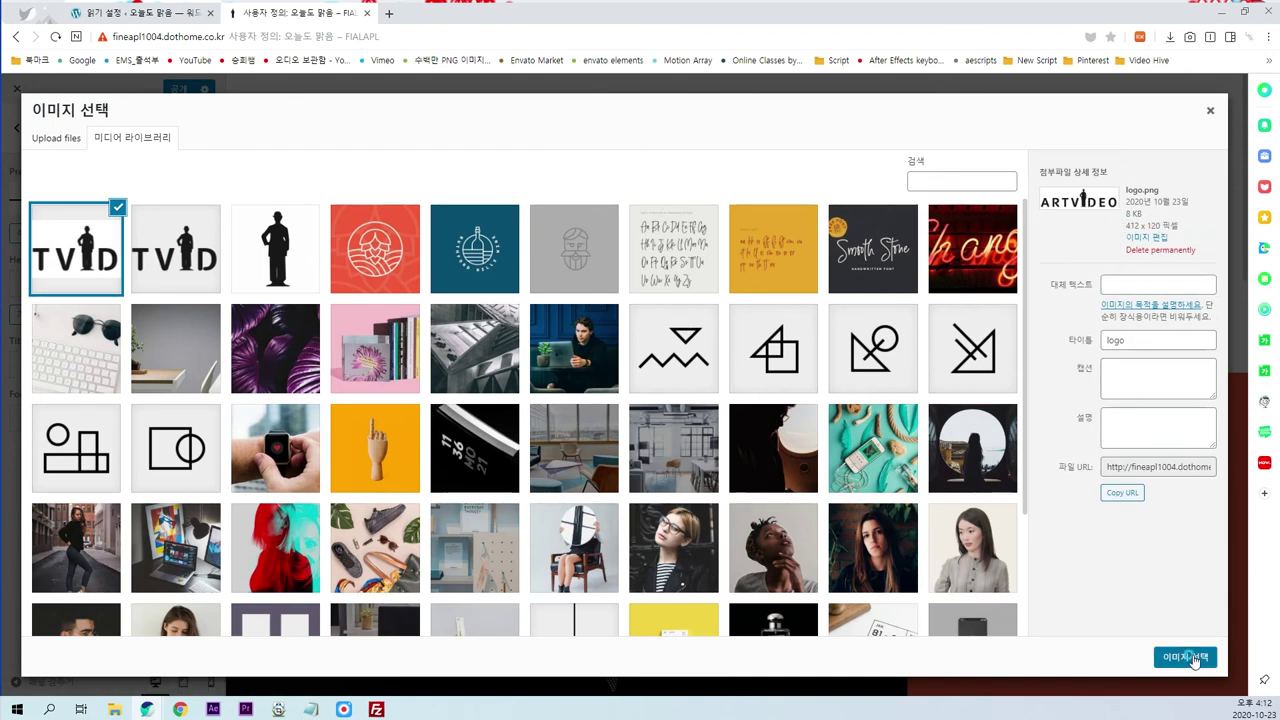
pyautogui.click(1194, 660)
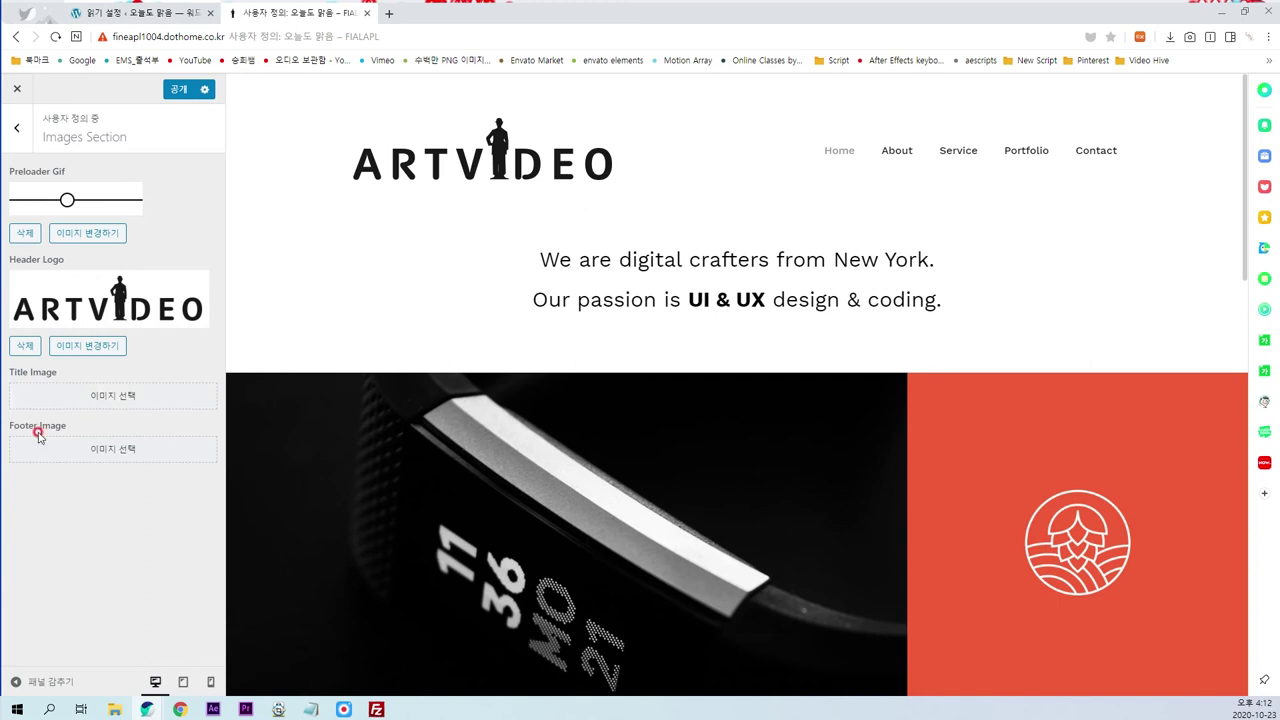
# Publish the new ARTVIDEO header logo
pyautogui.scroll(-10, 1000, 400)
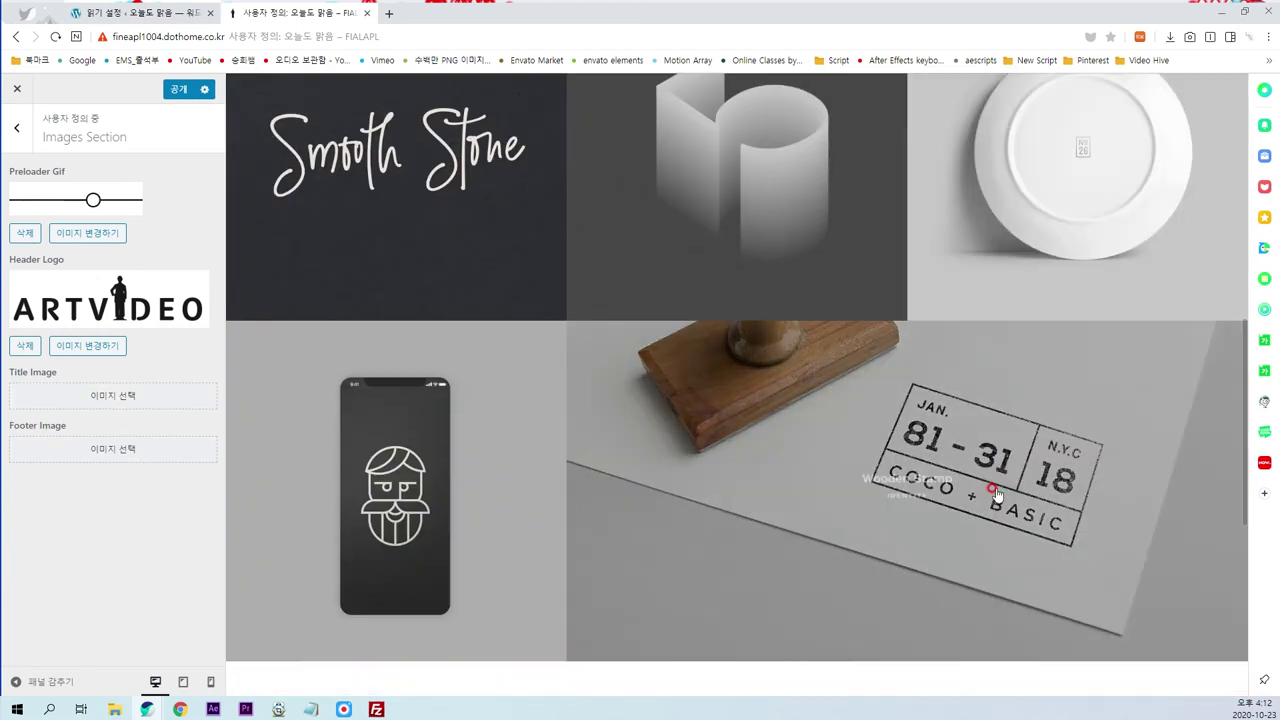
pyautogui.scroll(5, 986, 500)
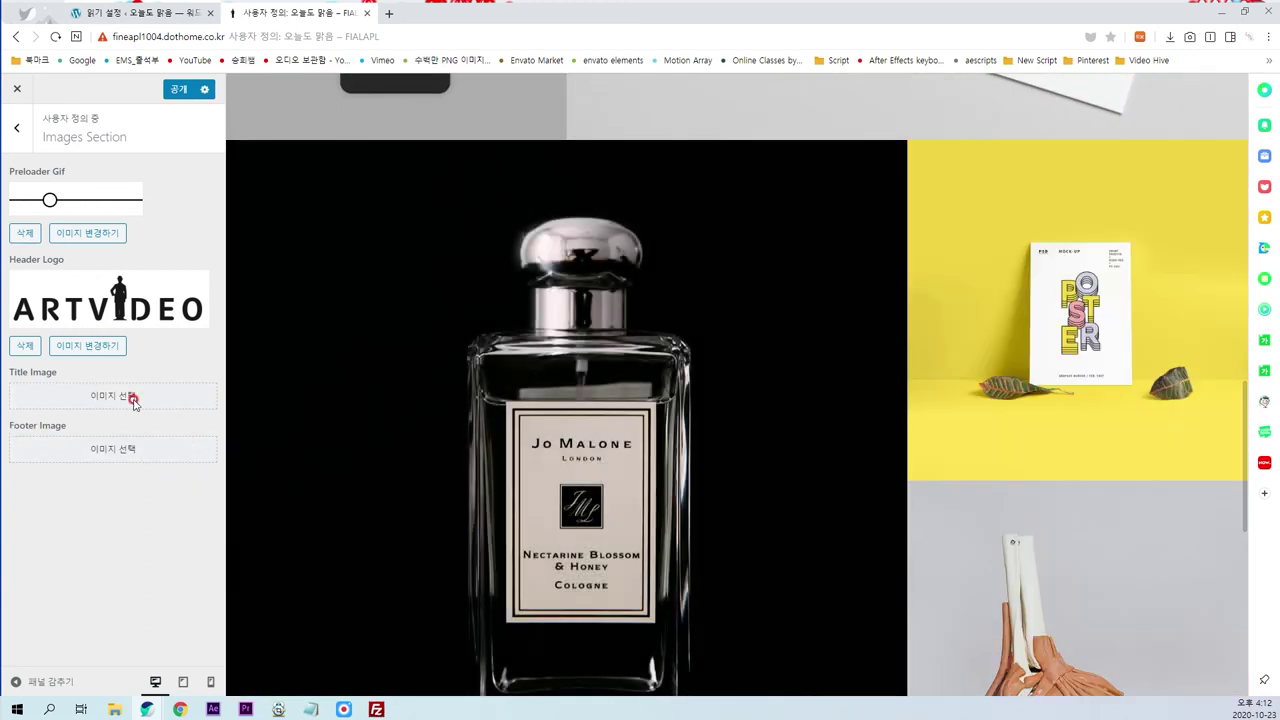
pyautogui.click(180, 89)
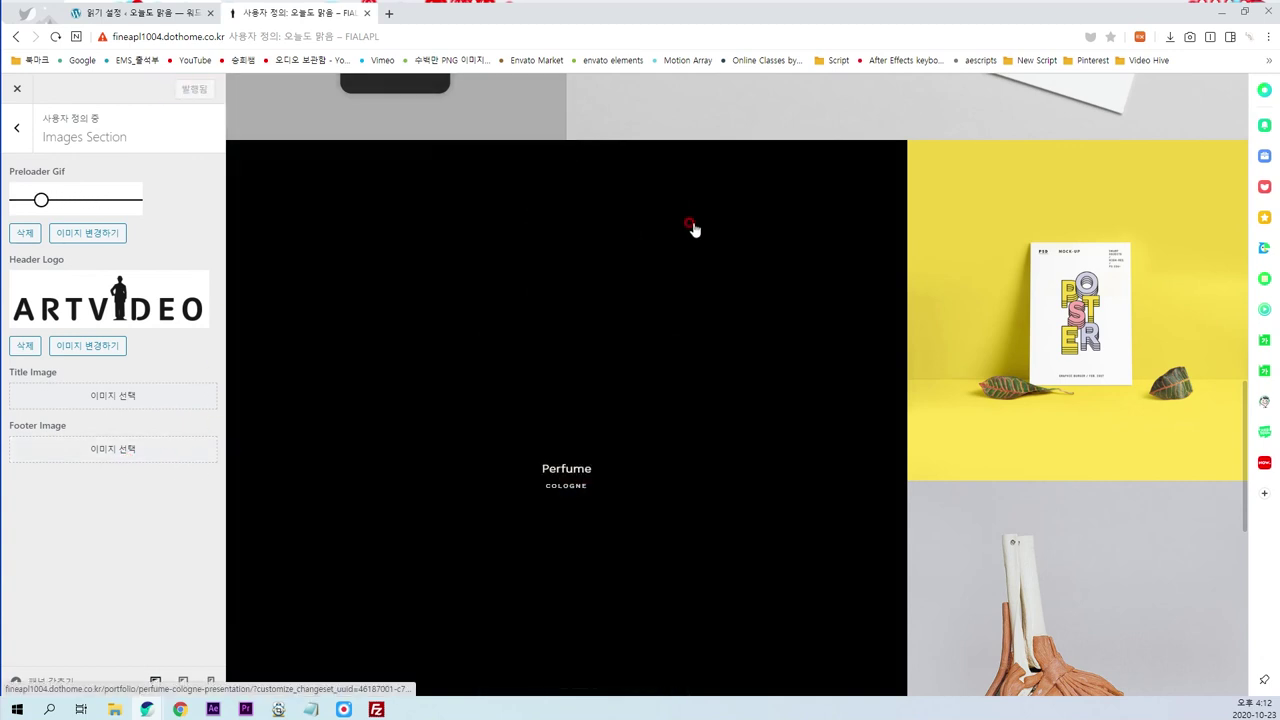
# Open the Colours panel with its blue and gray global colours
pyautogui.scroll(4, 656, 236)
pyautogui.scroll(5, 656, 236)
pyautogui.scroll(4, 686, 214)
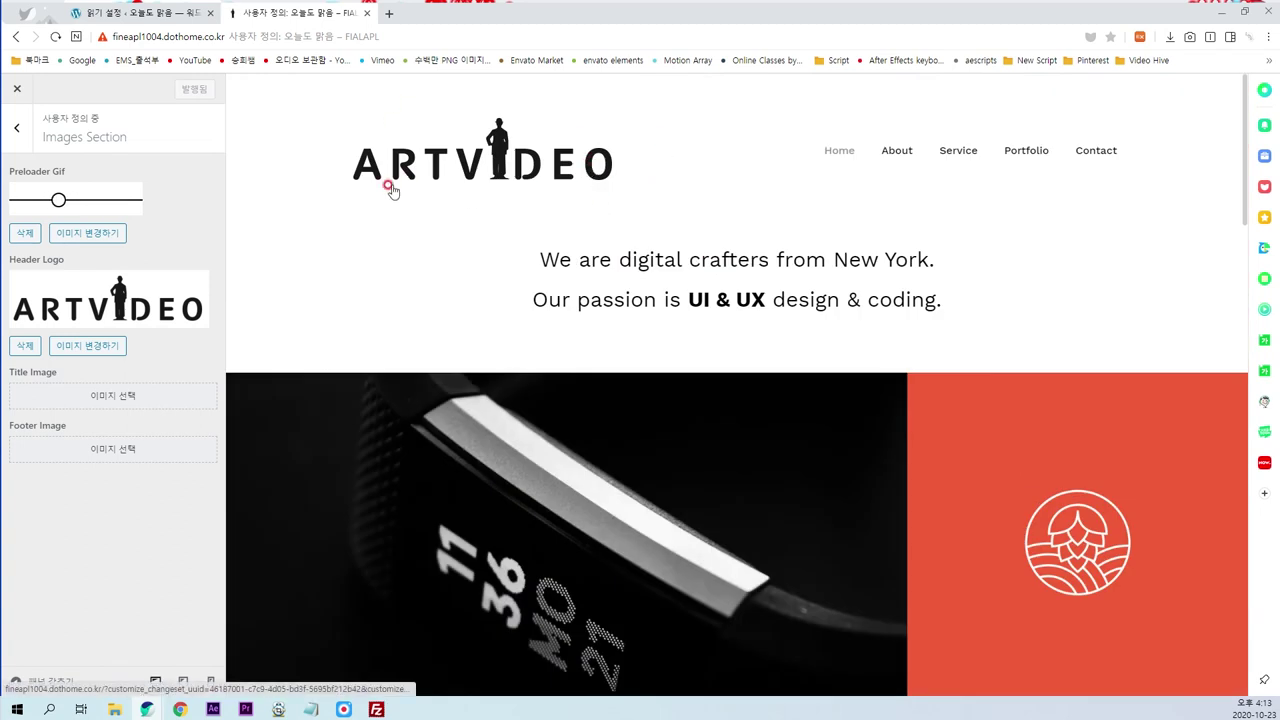
pyautogui.click(21, 136)
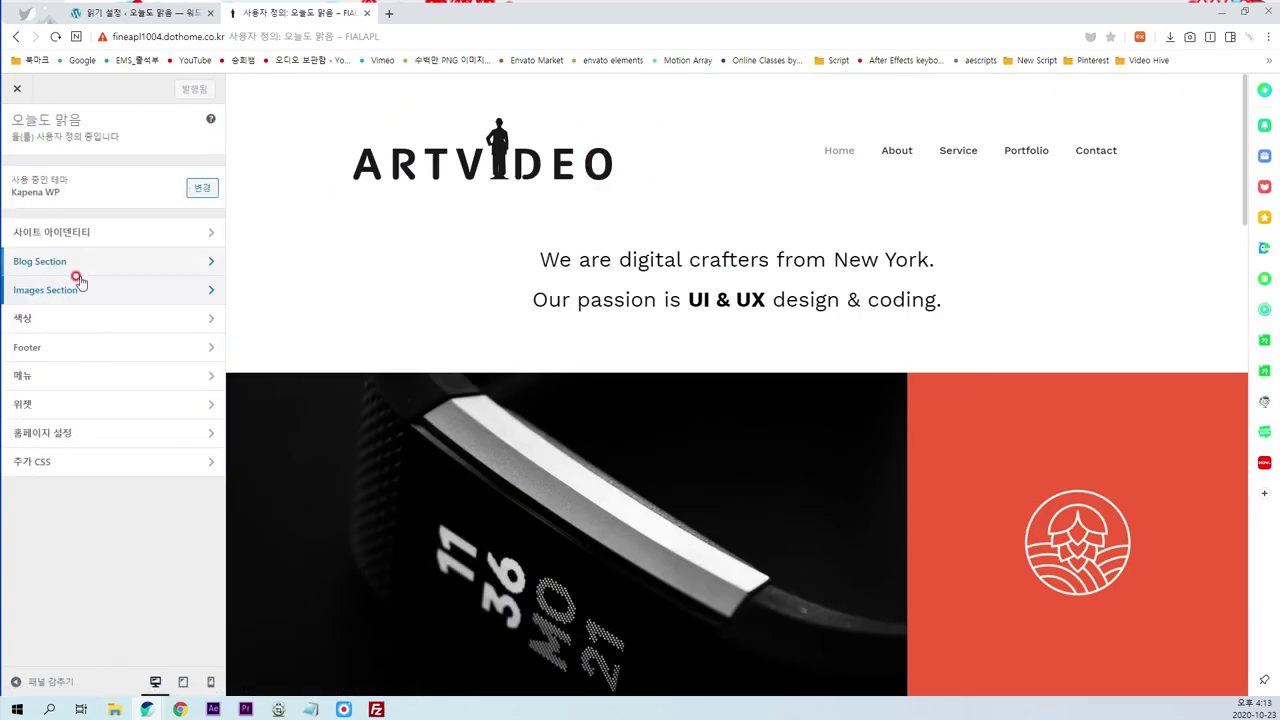
pyautogui.click(59, 316)
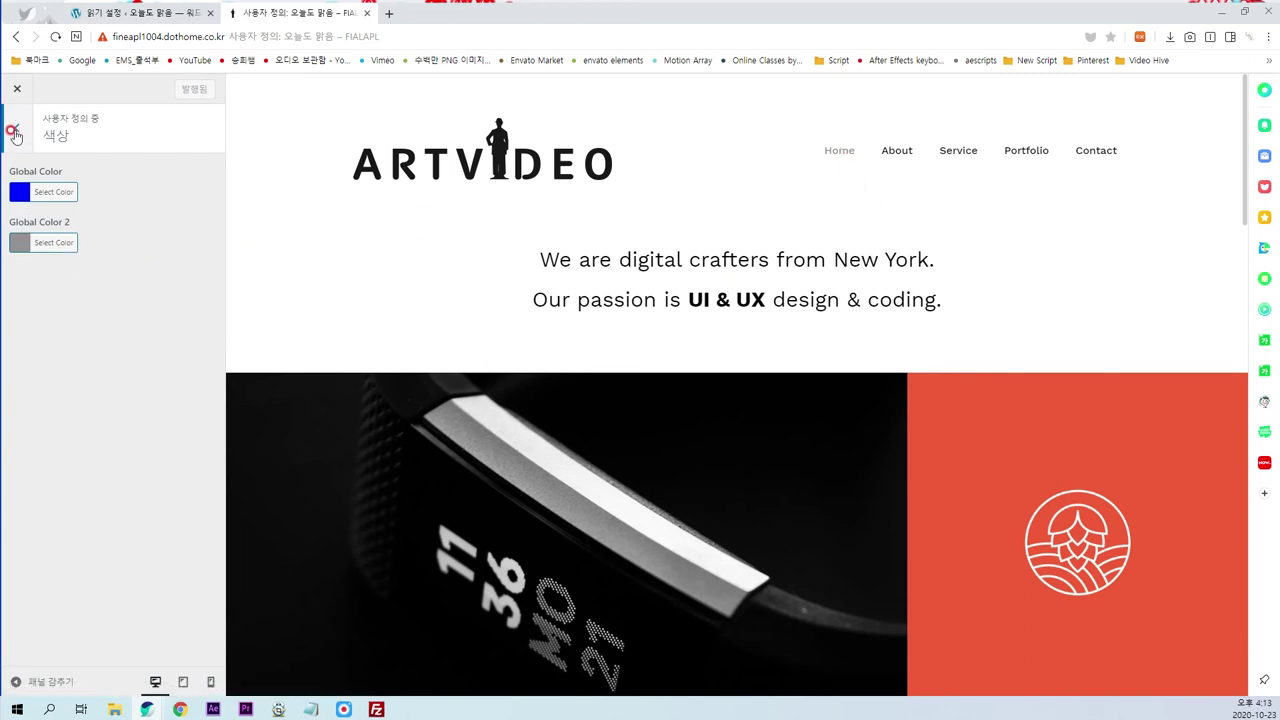
# Inspect the Footer settings' empty copyright and social content fields and the preview footer
pyautogui.click(14, 134)
pyautogui.click(37, 345)
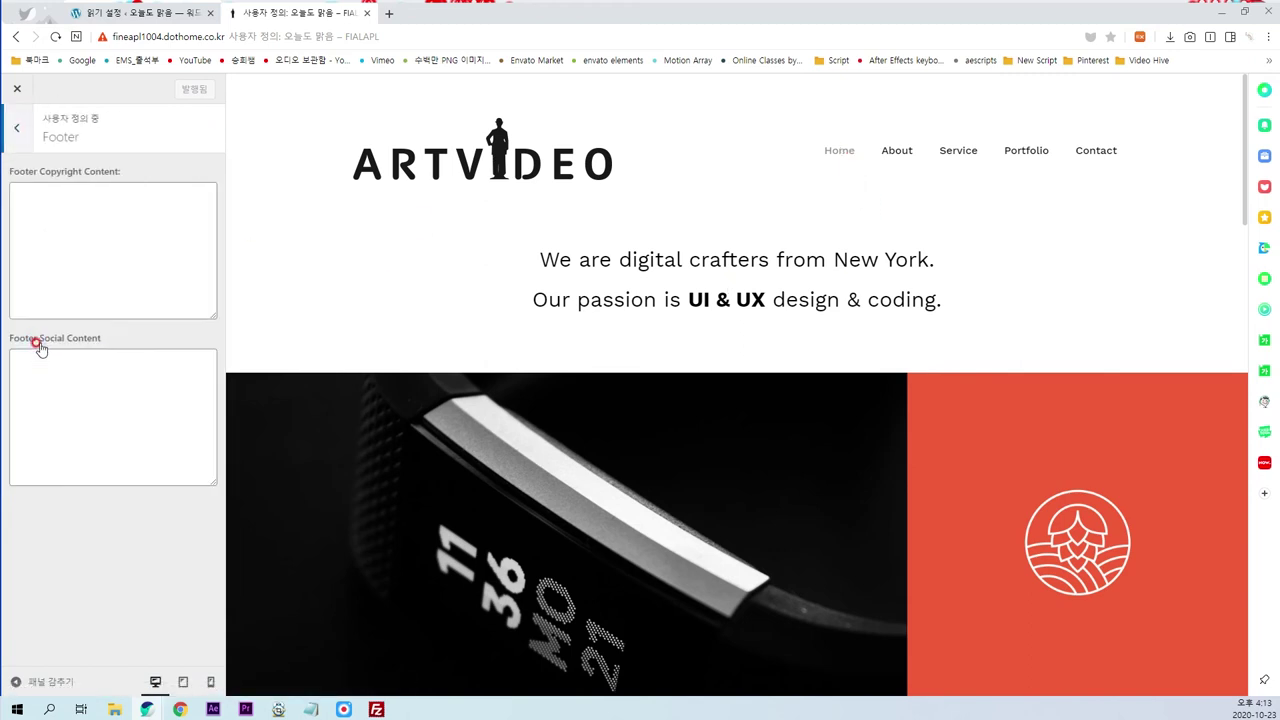
pyautogui.scroll(-5, 1186, 296)
pyautogui.scroll(-6, 1160, 343)
pyautogui.scroll(-6, 1145, 440)
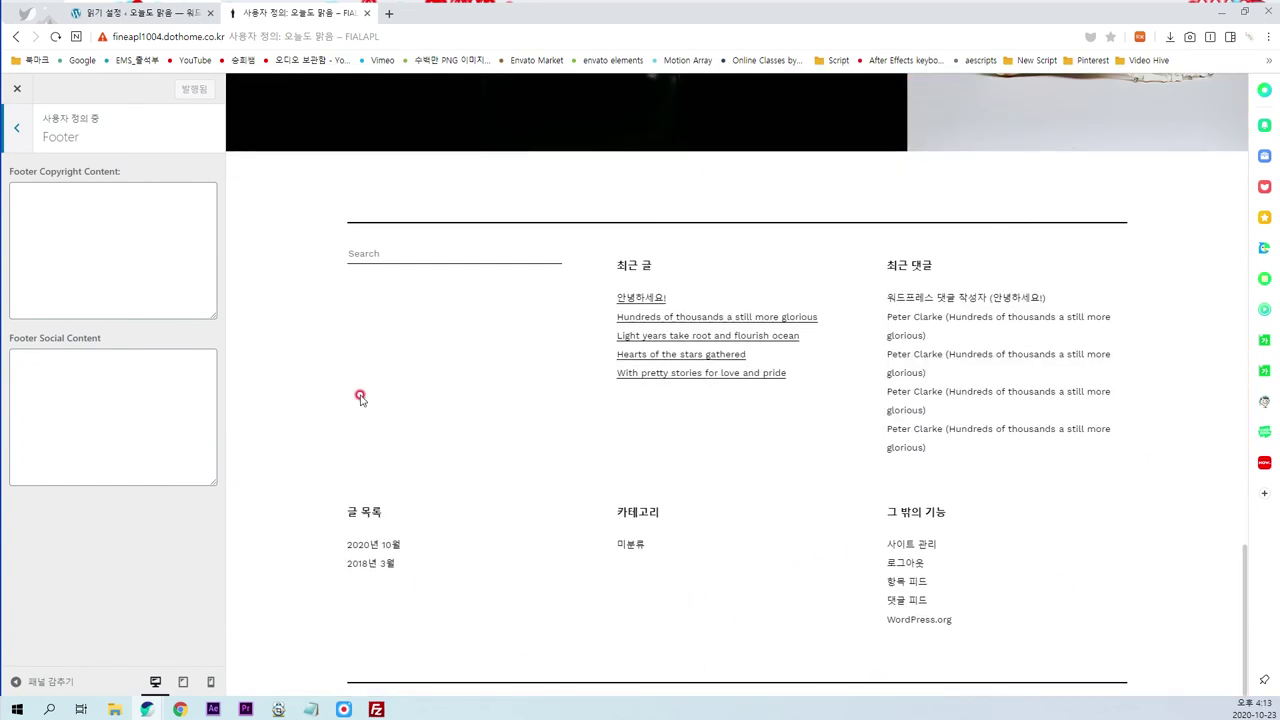
pyautogui.click(34, 197)
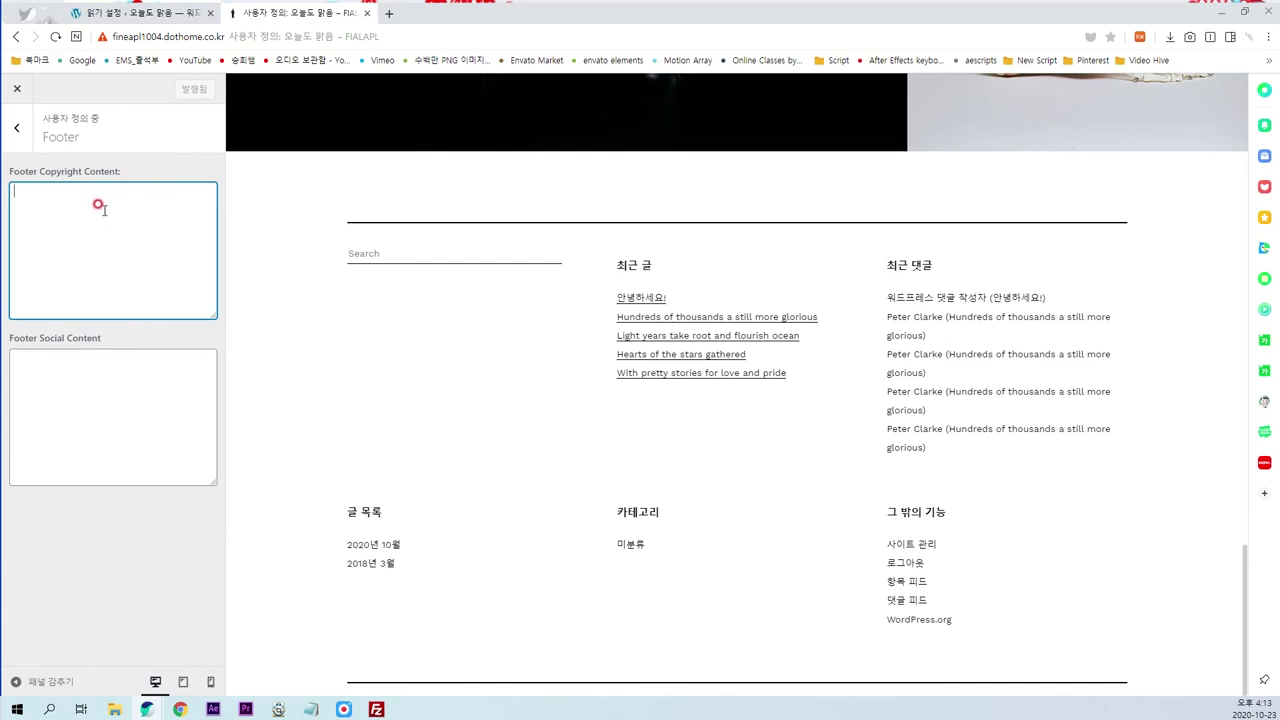
pyautogui.click(72, 362)
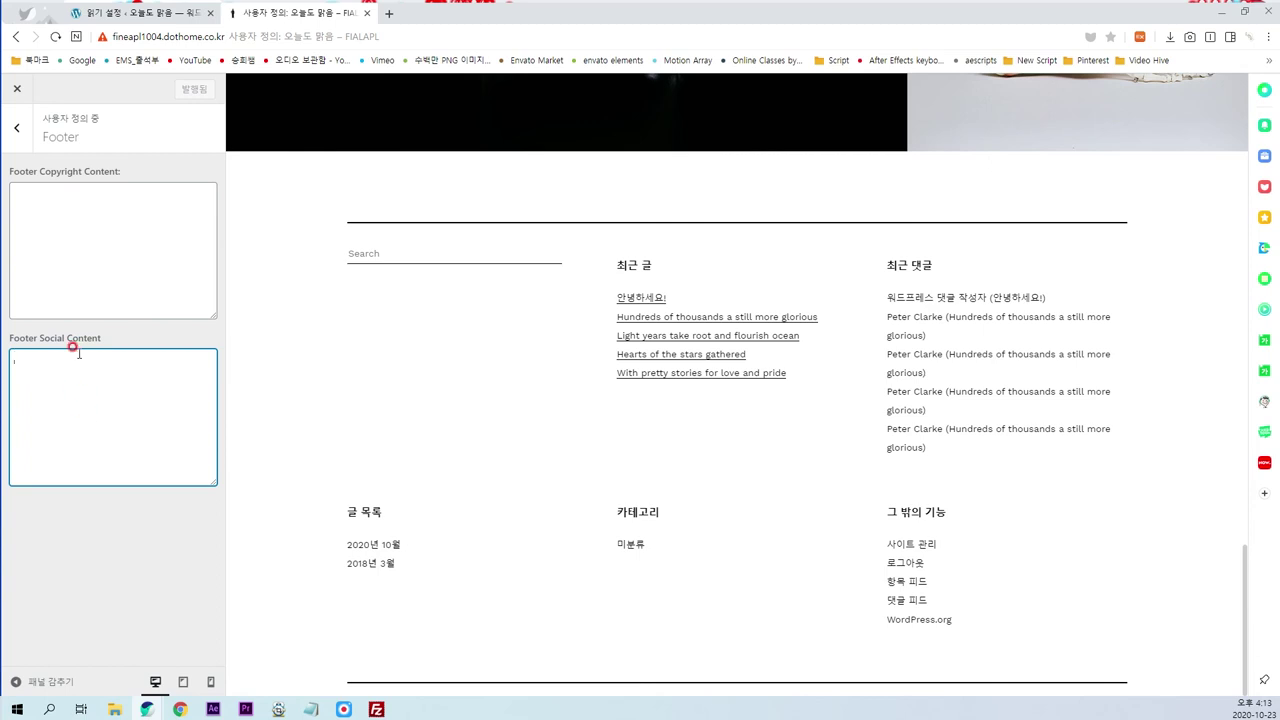
pyautogui.click(16, 127)
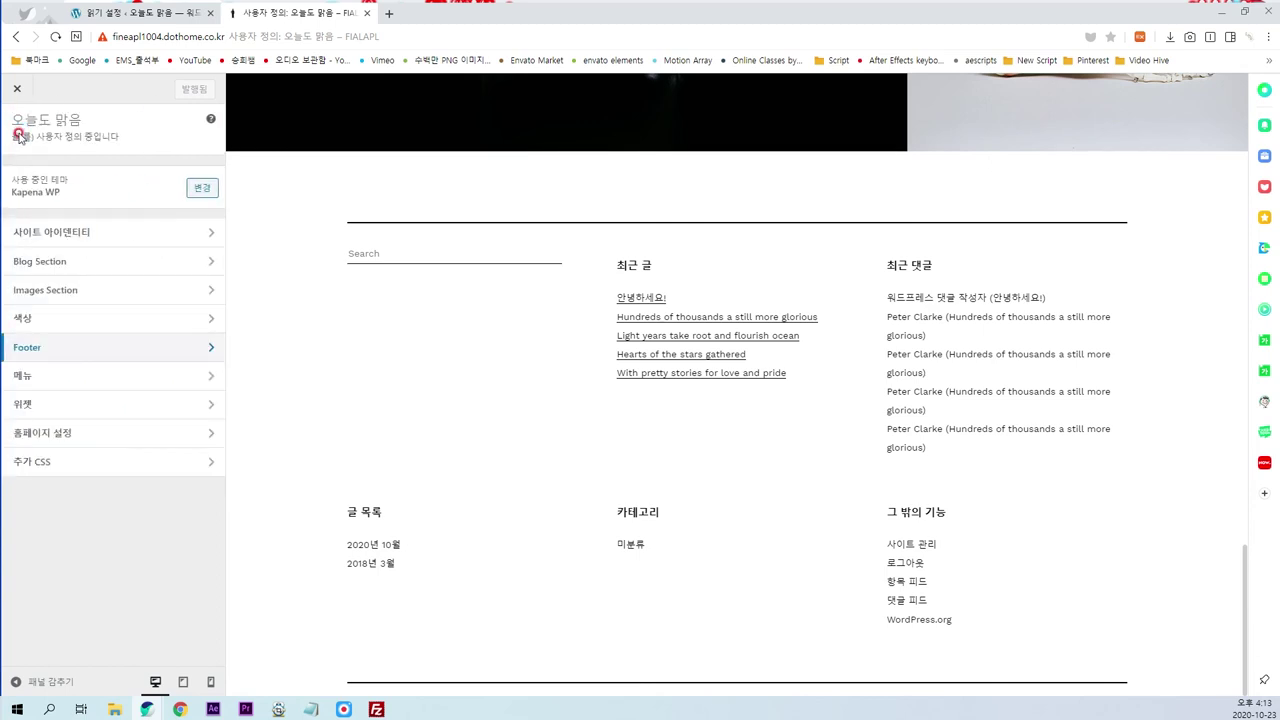
# Review the Menus settings and the Footer Sidebar widget list
pyautogui.click(58, 376)
pyautogui.click(29, 240)
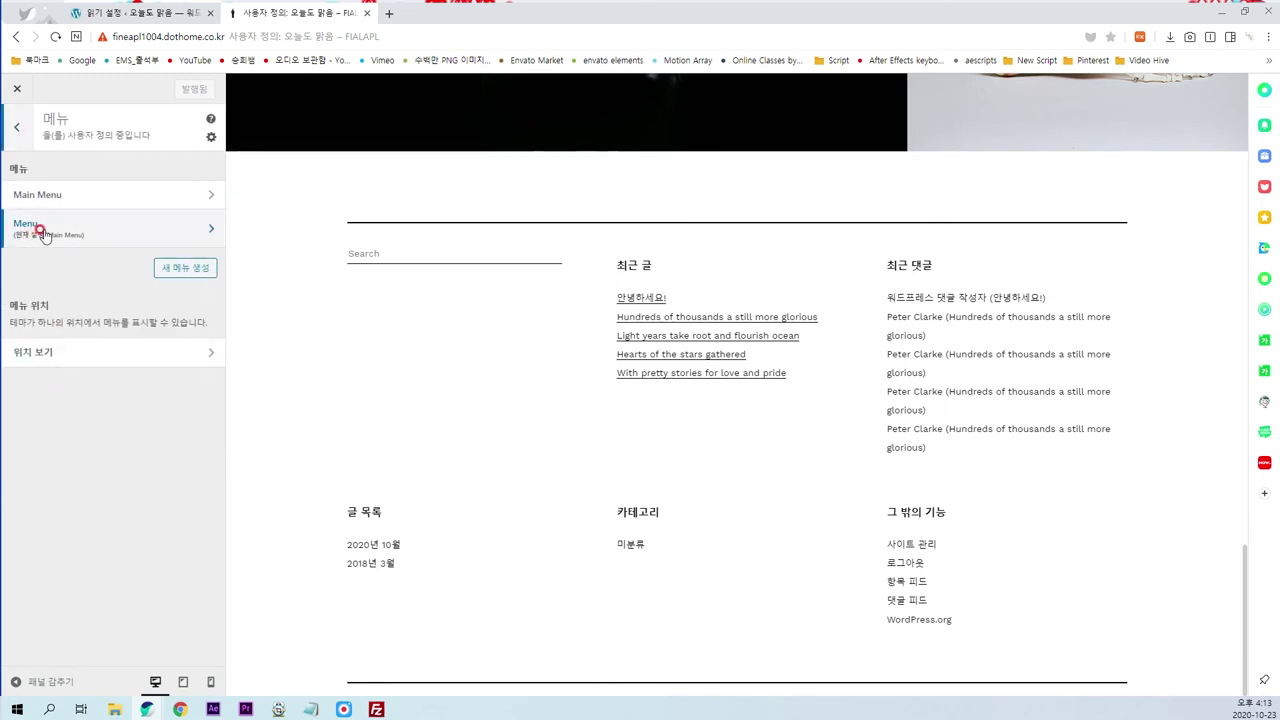
pyautogui.click(16, 130)
pyautogui.click(29, 406)
pyautogui.click(310, 442)
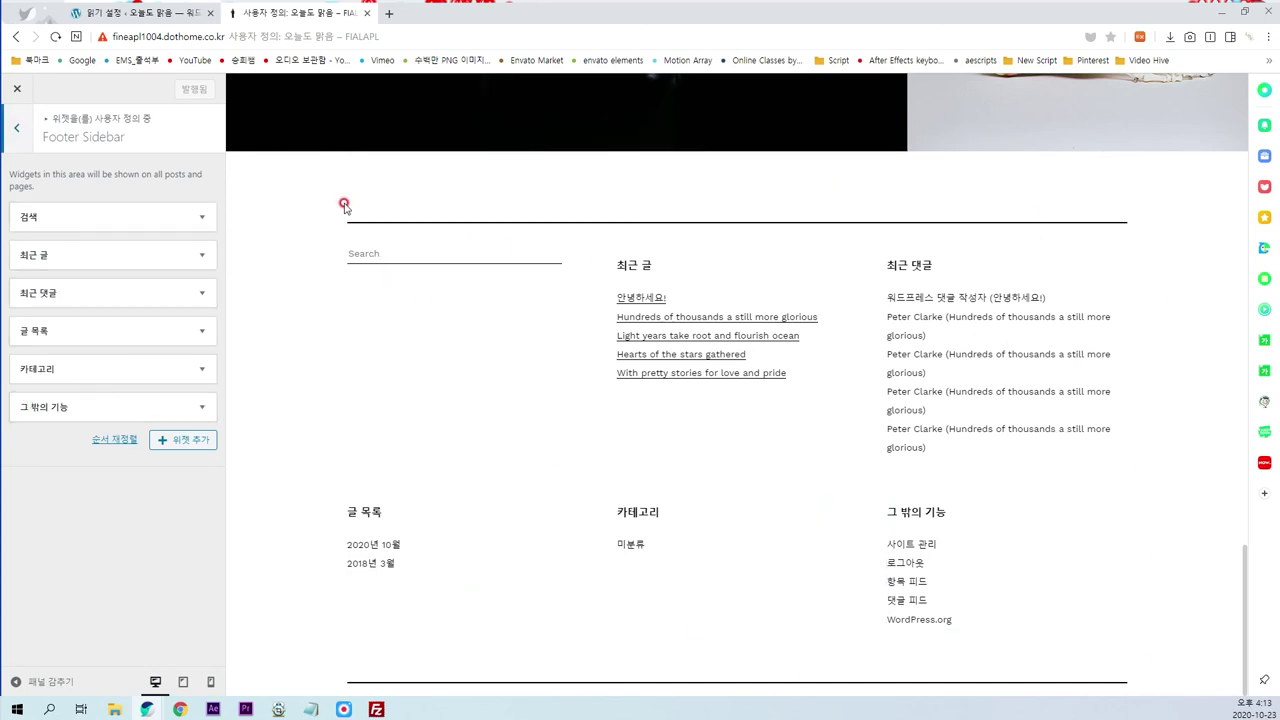
pyautogui.click(16, 128)
# Check the static Home front page and the empty Additional CSS, then close the customizer
pyautogui.click(72, 436)
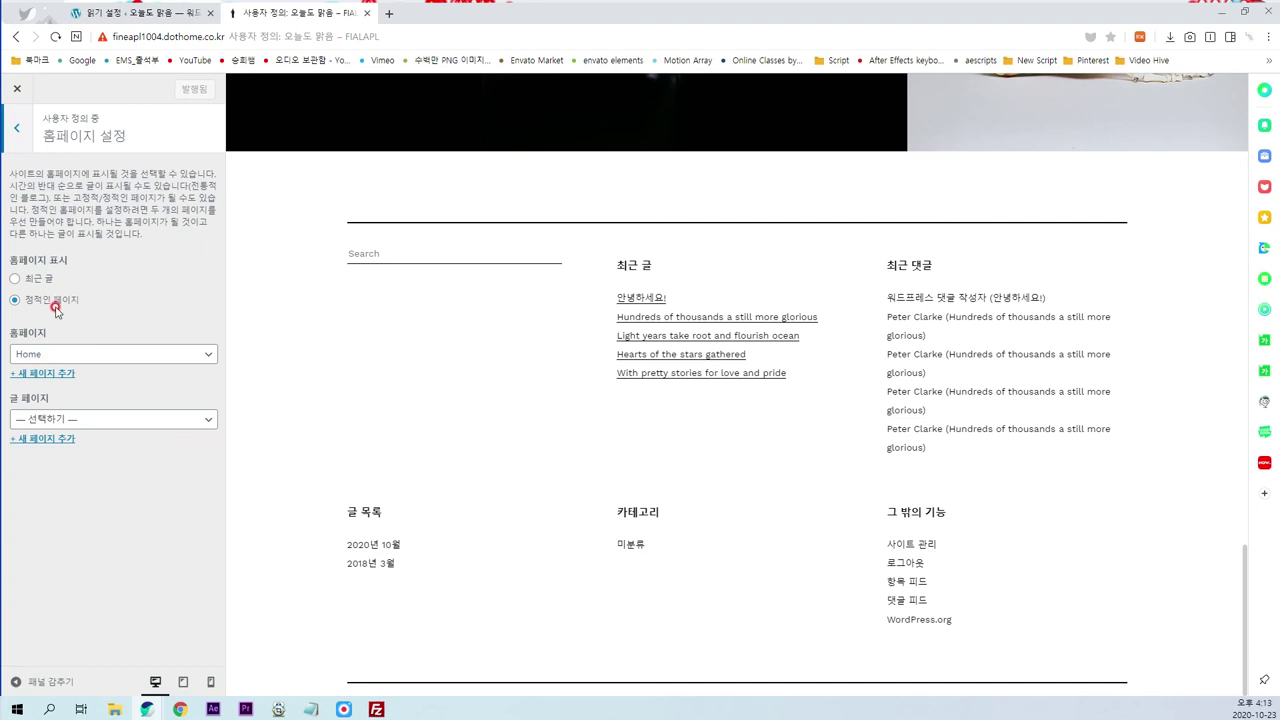
pyautogui.click(19, 133)
pyautogui.click(45, 466)
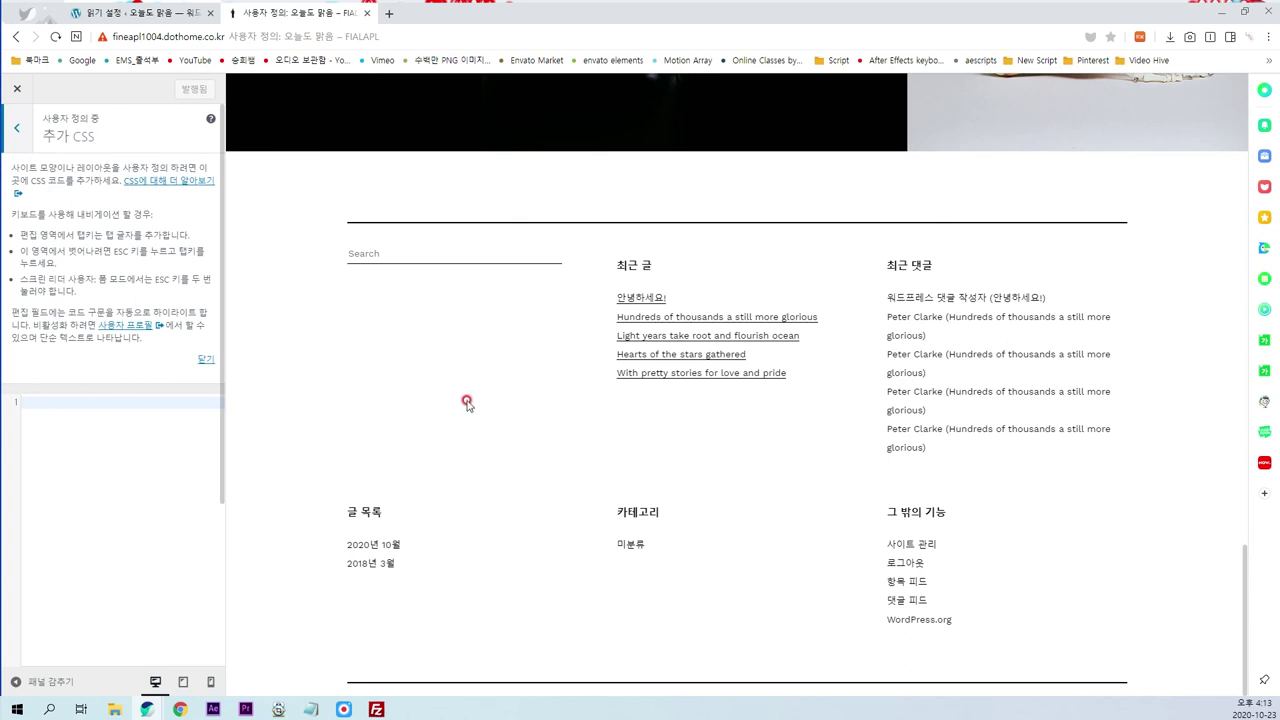
pyautogui.click(22, 404)
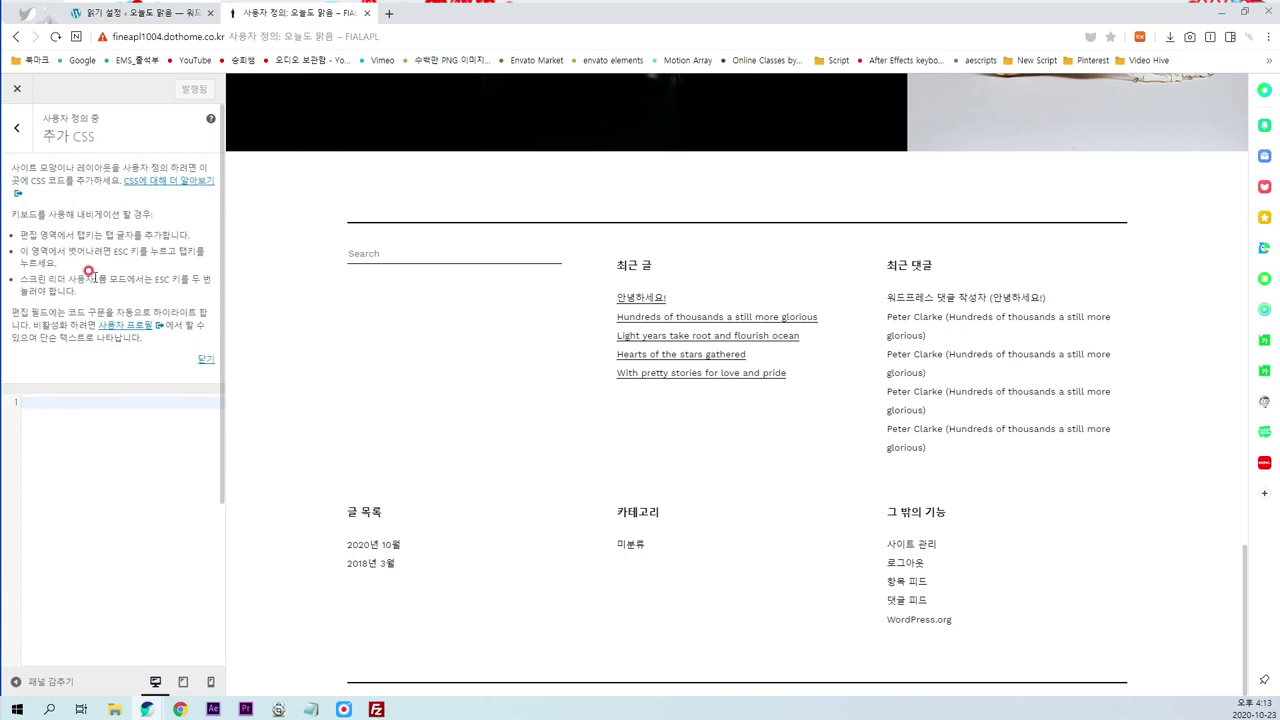
pyautogui.click(16, 128)
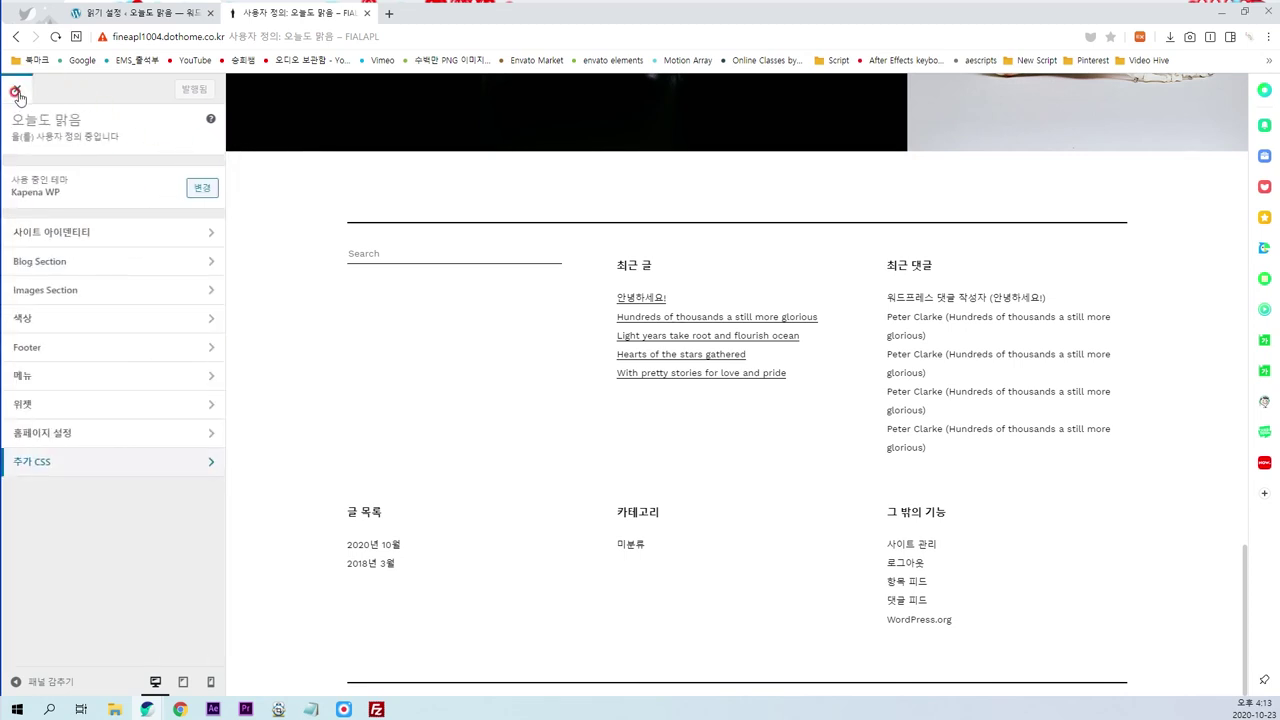
pyautogui.click(15, 92)
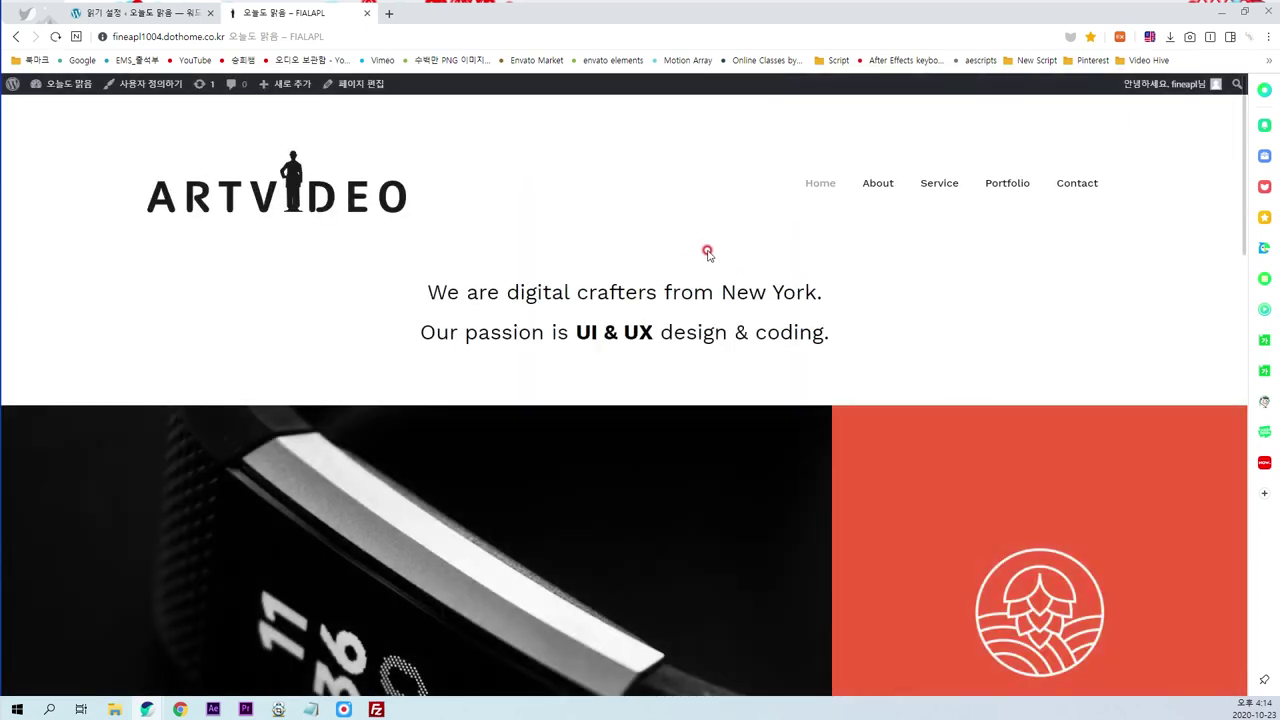
# Go to the Widgets page in the WordPress admin
pyautogui.click(177, 15)
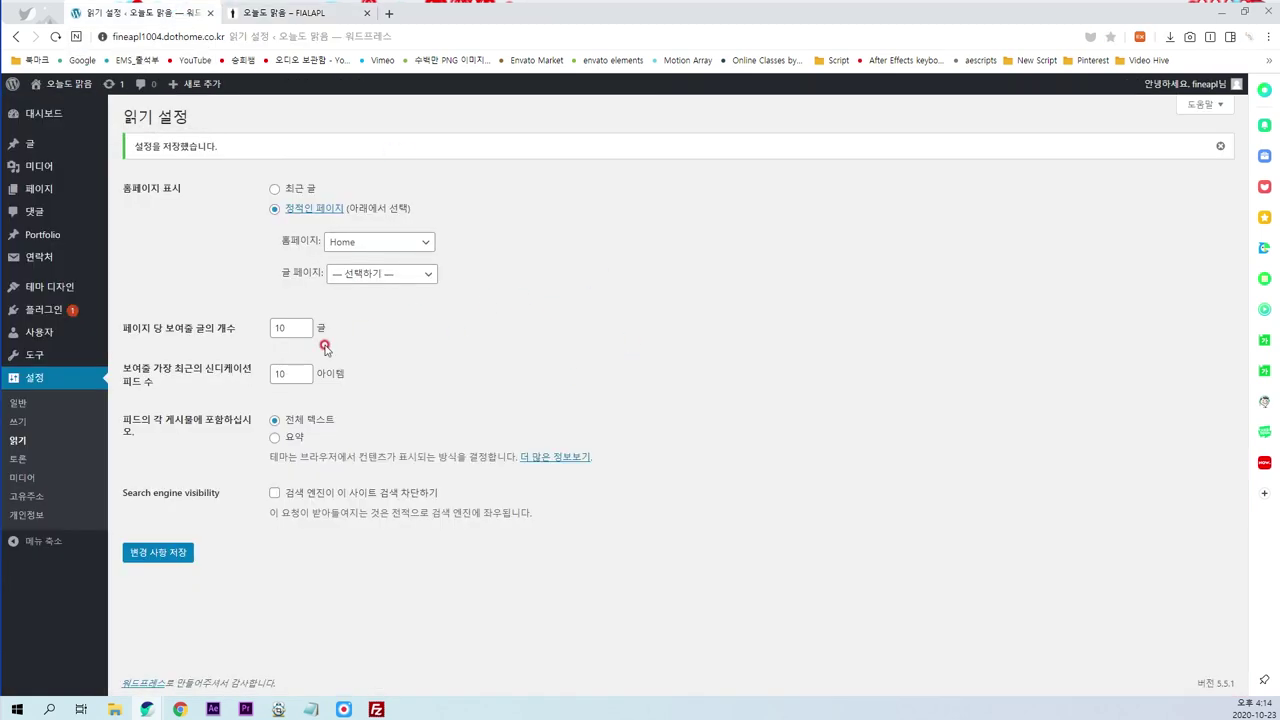
pyautogui.moveTo(57, 287)
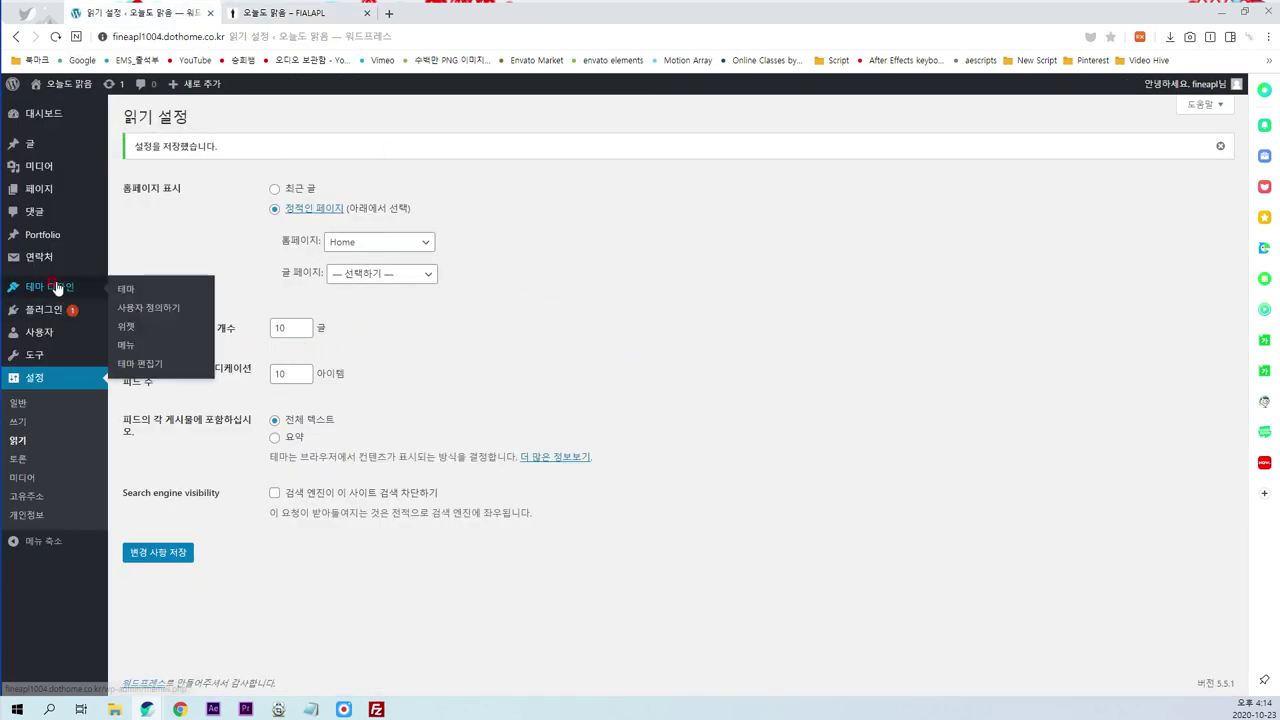
pyautogui.click(126, 331)
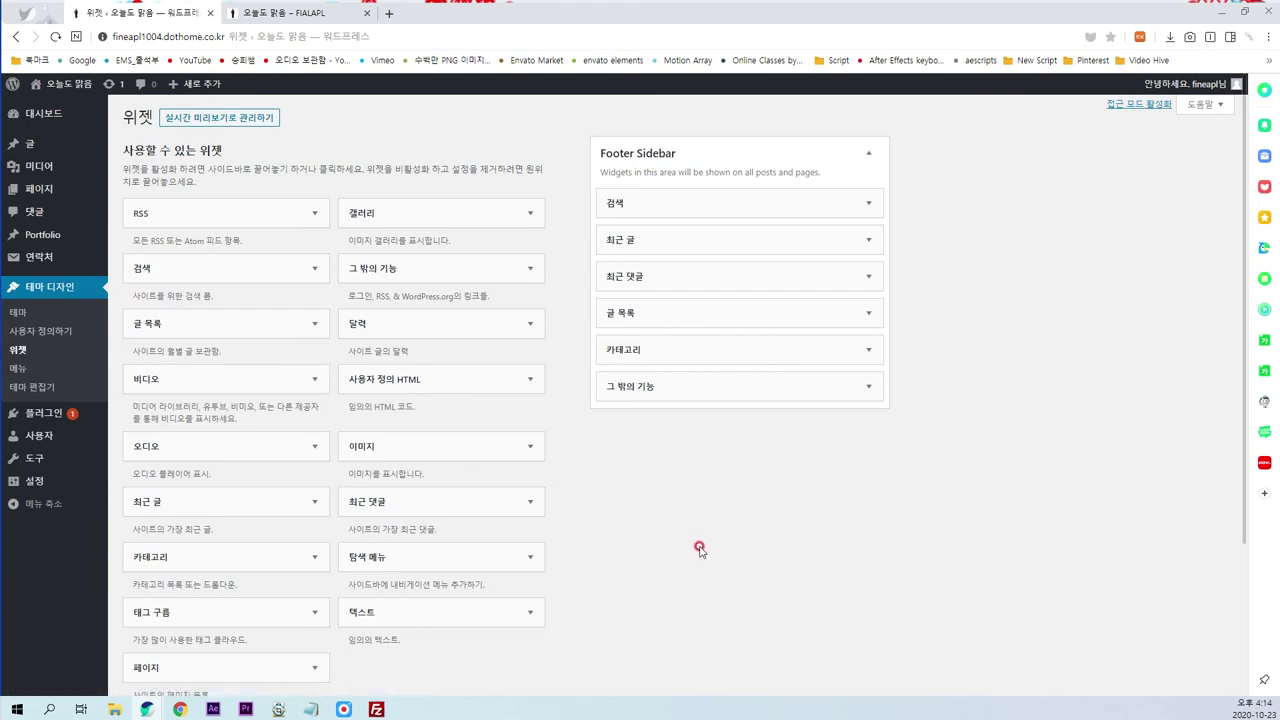
# Delete the 최근 글, 최근 댓글, 글 목록, 카테고리 and 그 밖의 기능 footer widgets
pyautogui.click(868, 241)
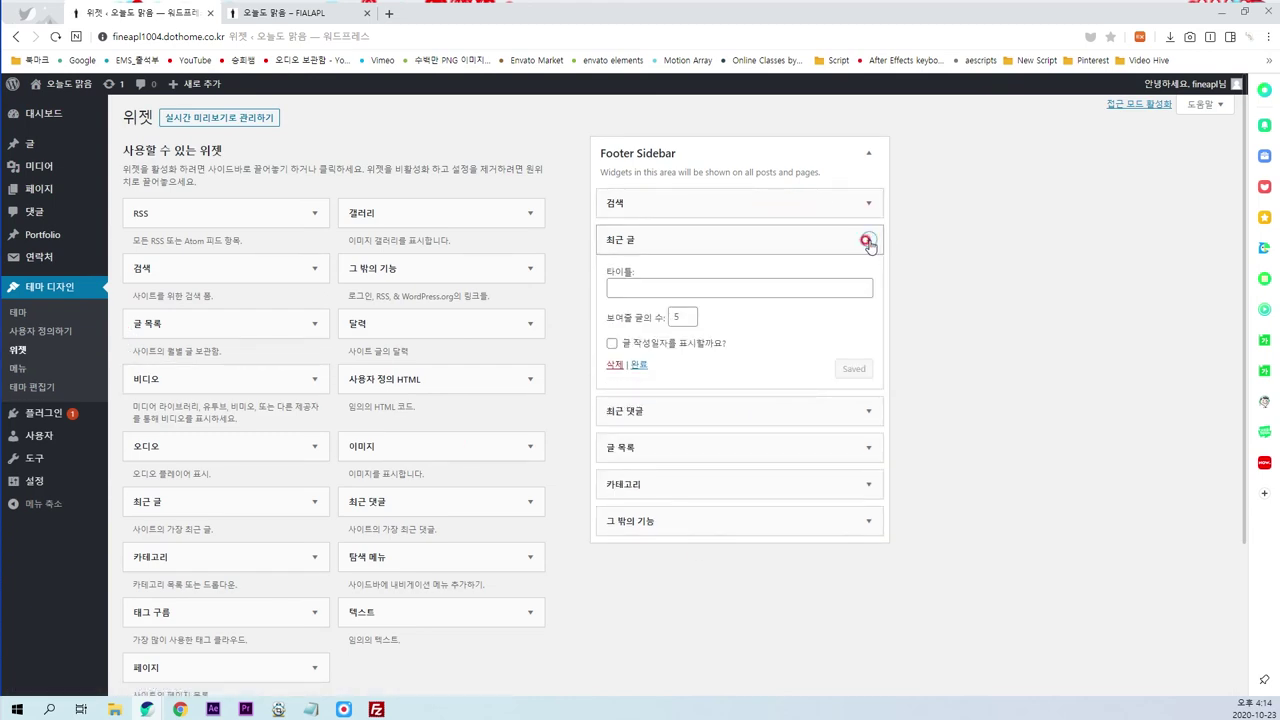
pyautogui.click(616, 365)
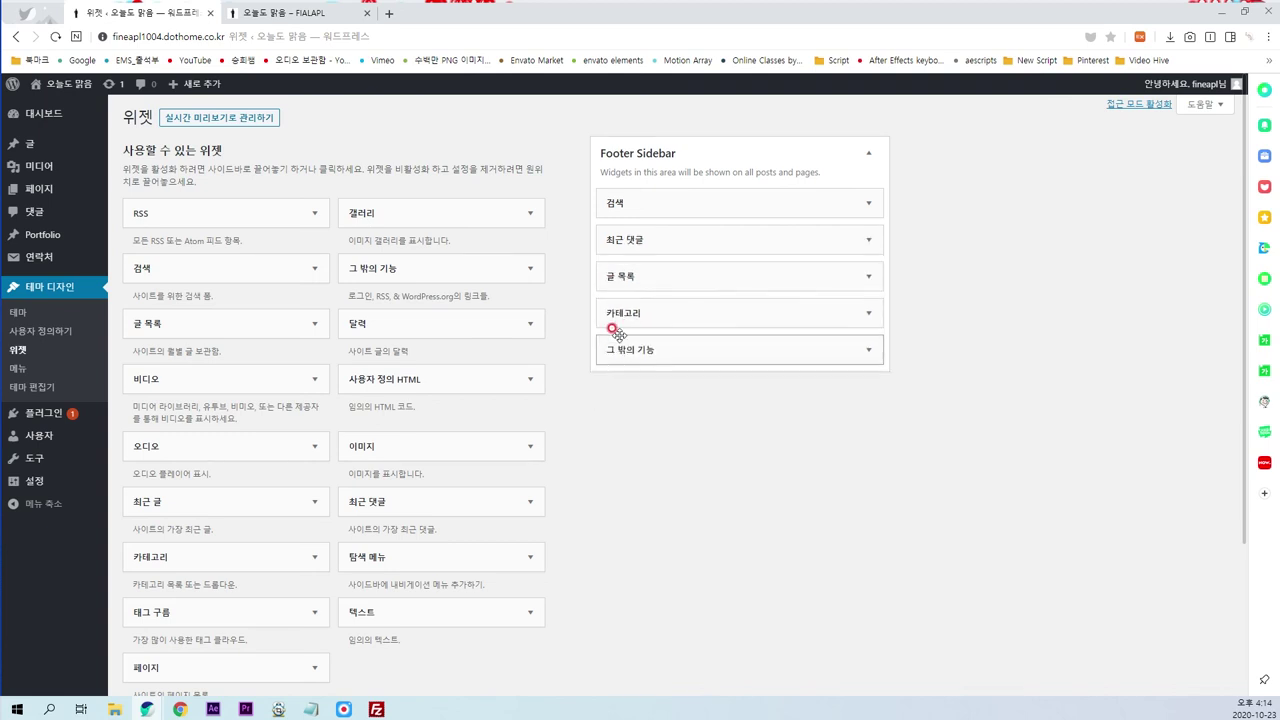
pyautogui.click(867, 242)
pyautogui.click(614, 343)
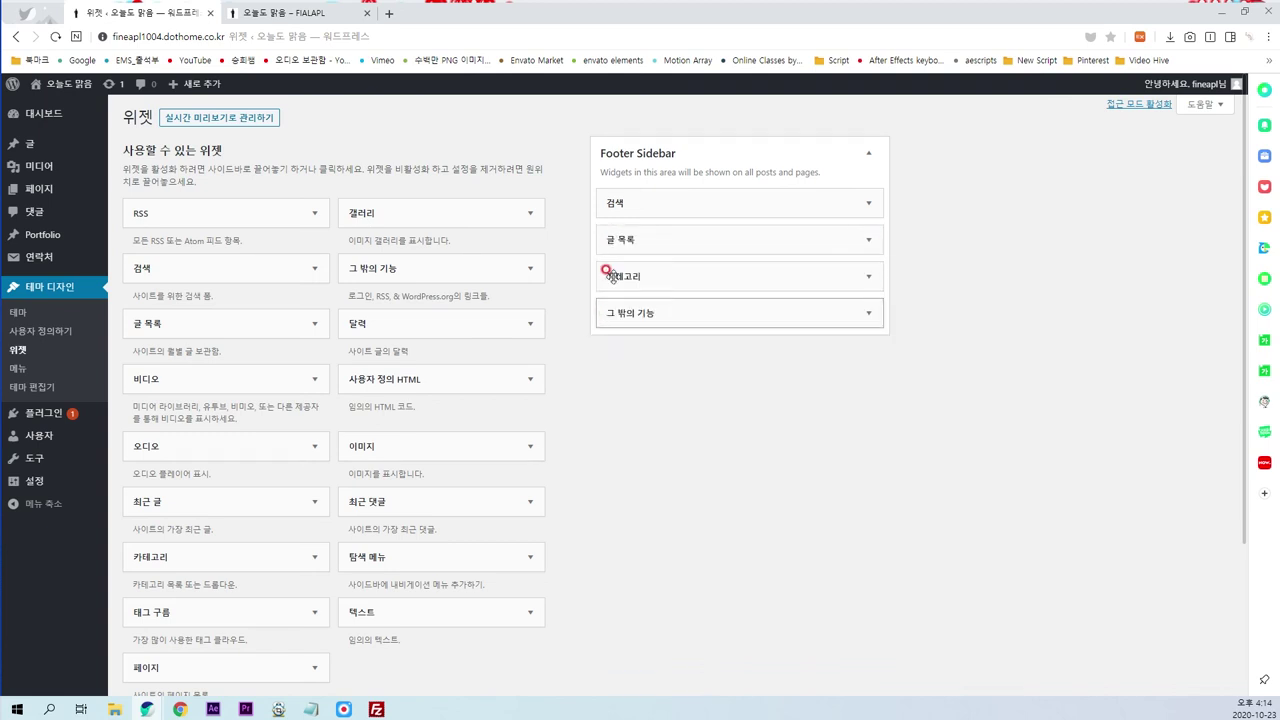
pyautogui.click(867, 242)
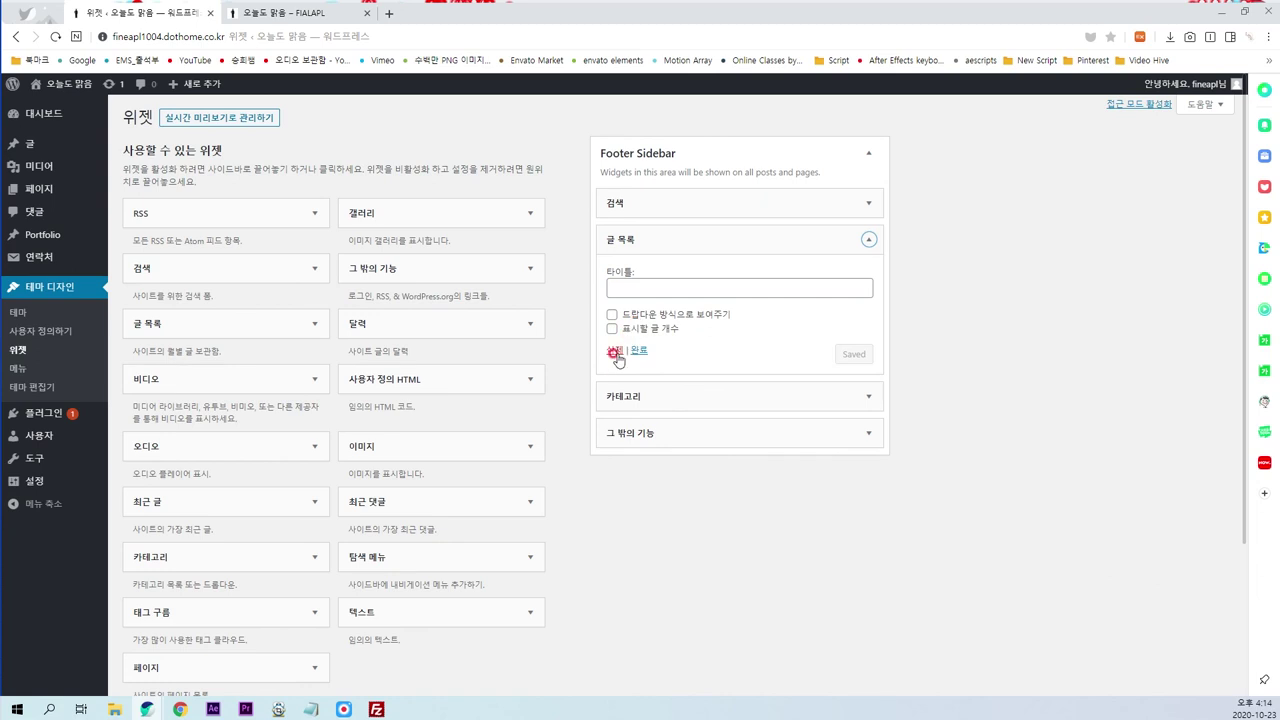
pyautogui.click(614, 350)
pyautogui.click(867, 240)
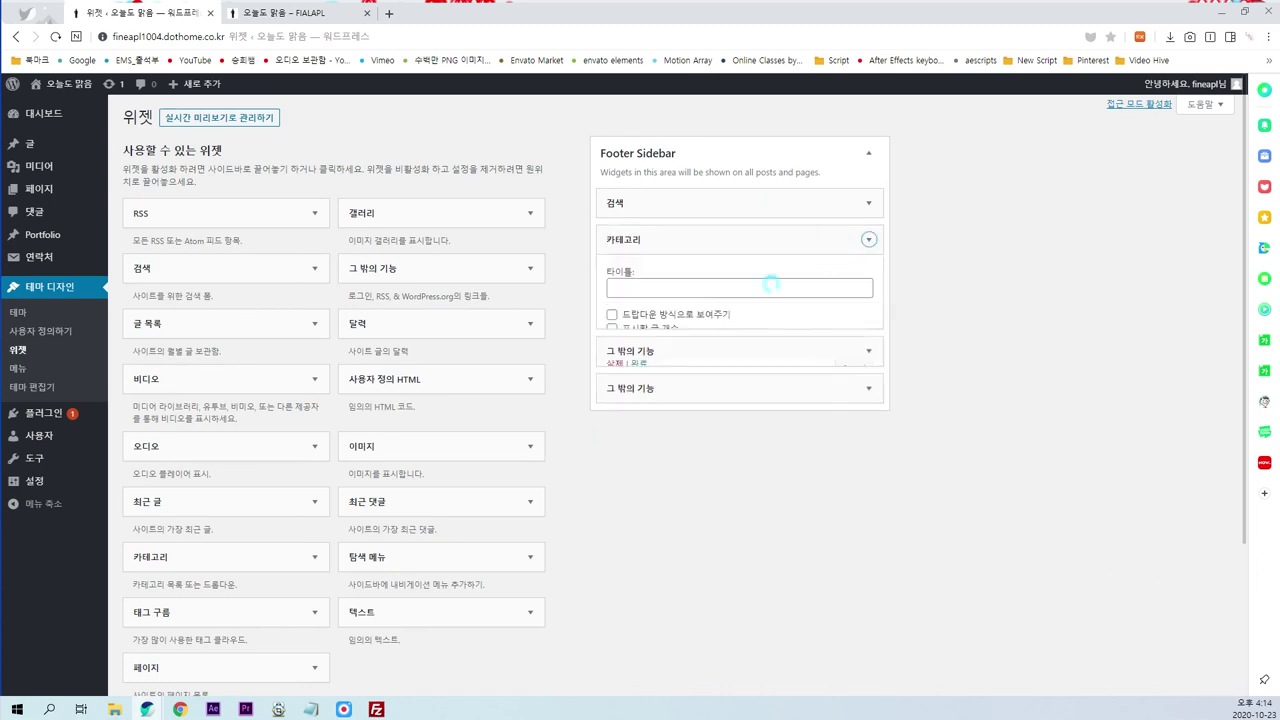
pyautogui.click(615, 364)
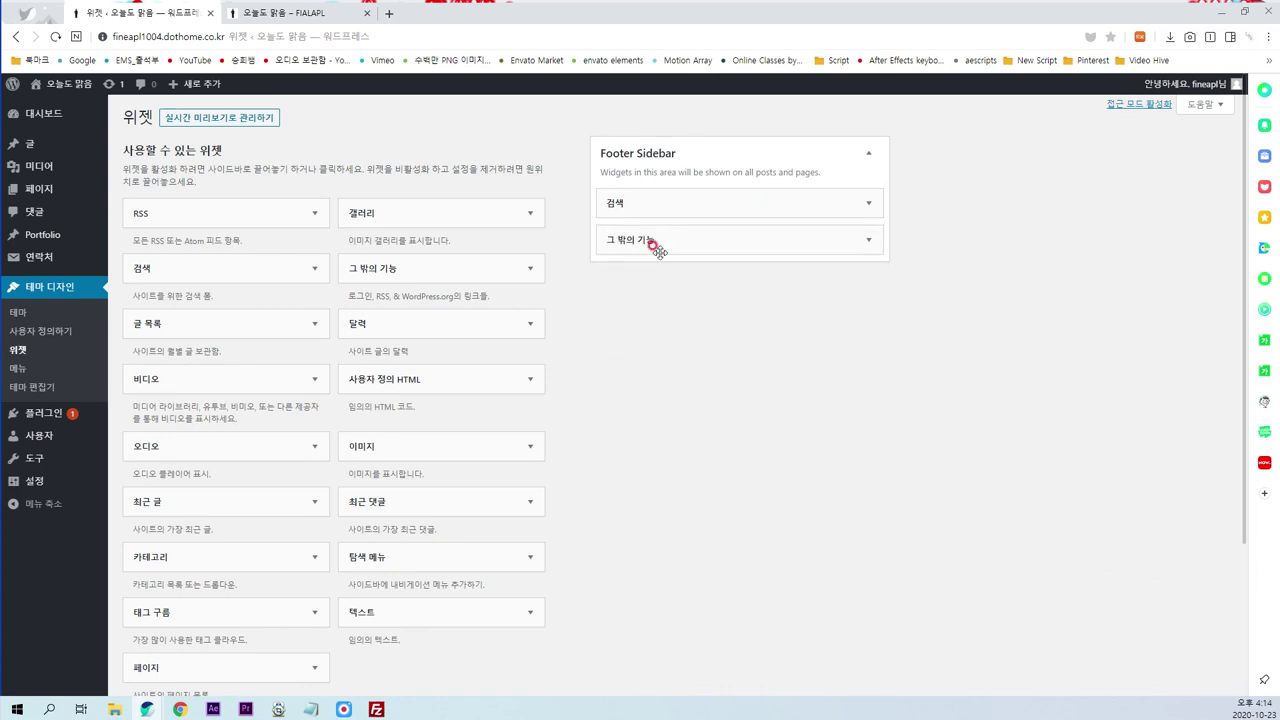
pyautogui.click(867, 240)
pyautogui.click(615, 314)
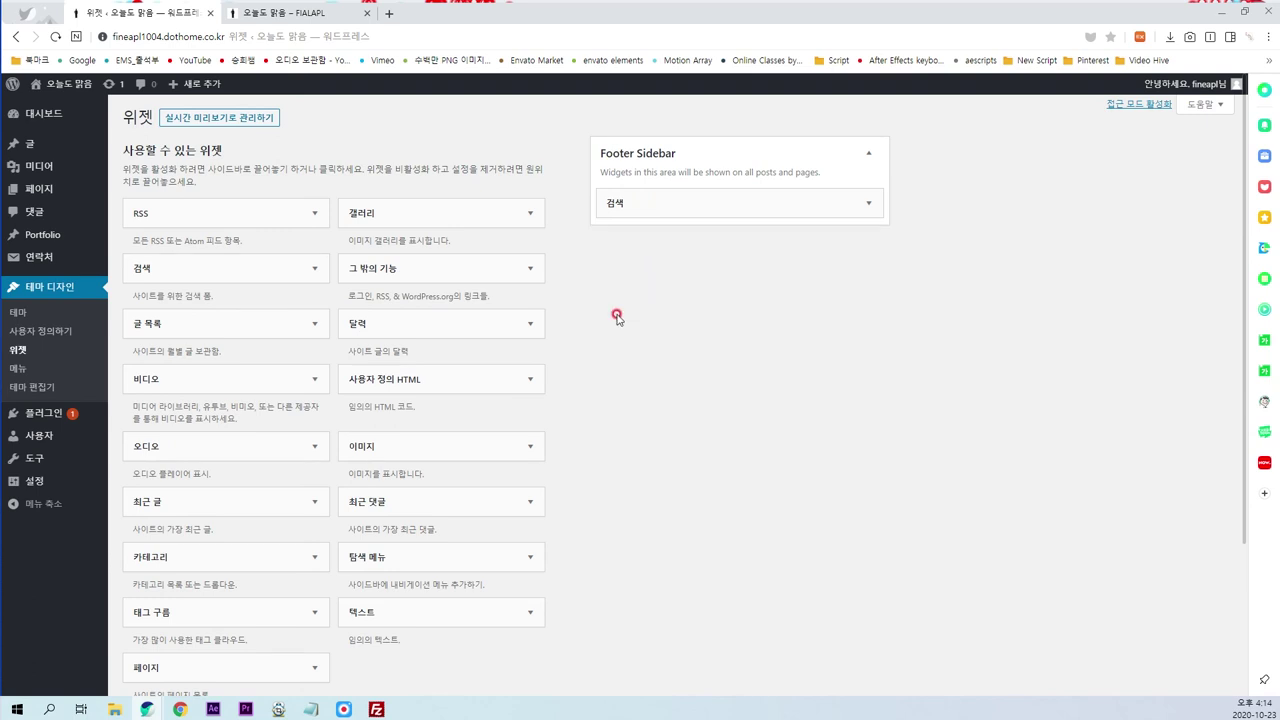
# Add Custom HTML and Navigation Menu widgets to the Footer Sidebar
pyautogui.moveTo(411, 379)
pyautogui.mouseDown()
pyautogui.moveTo(706, 221)
pyautogui.moveTo(690, 235)
pyautogui.mouseUp()
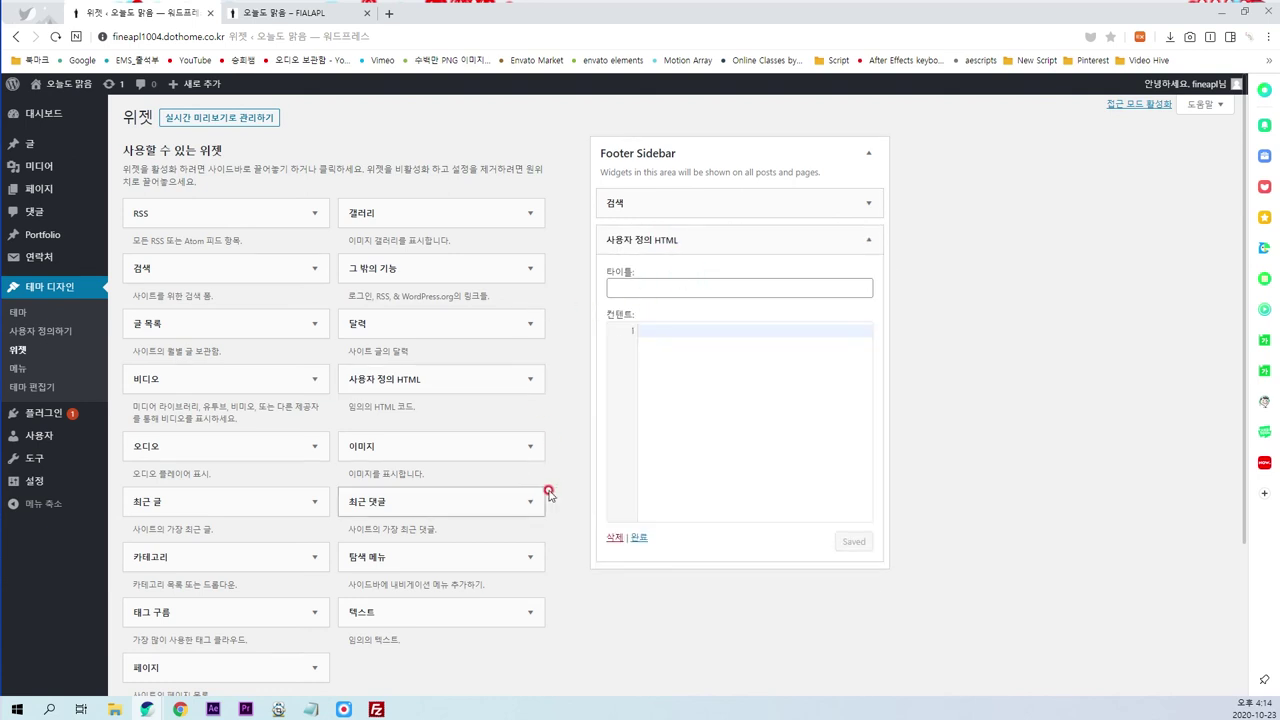
pyautogui.moveTo(389, 561); pyautogui.dragTo(414, 565)
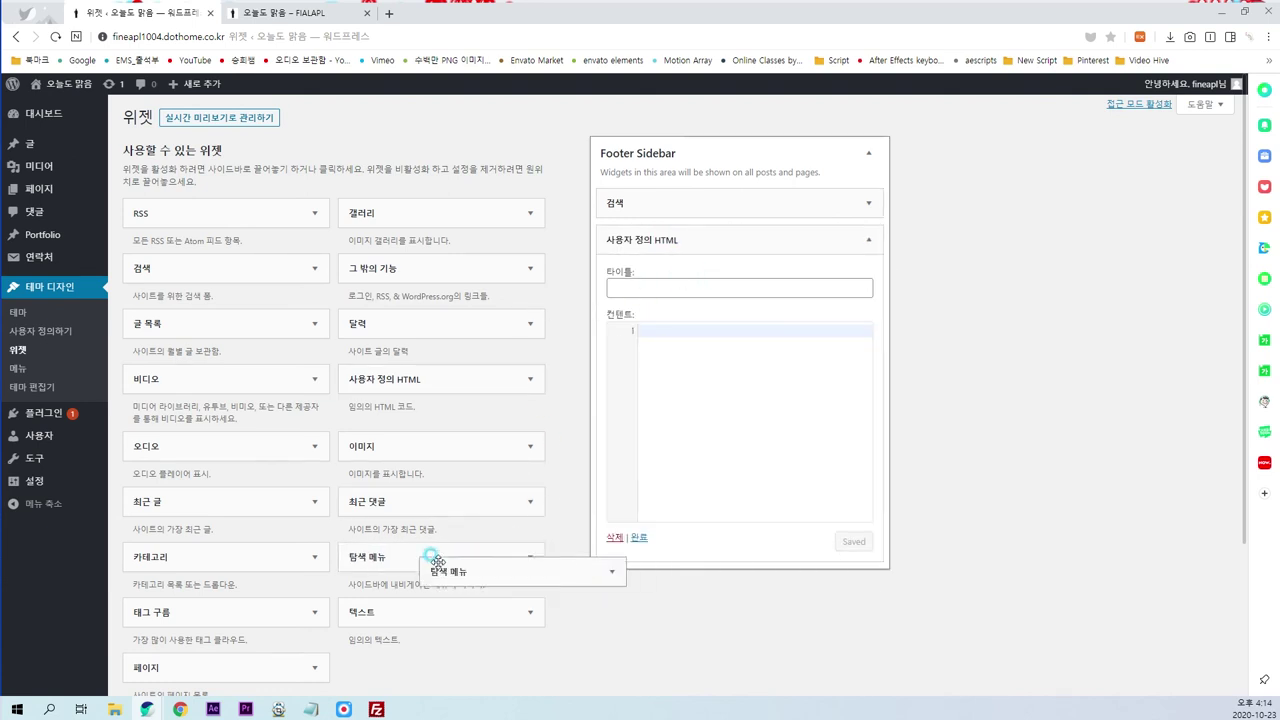
pyautogui.click(531, 562)
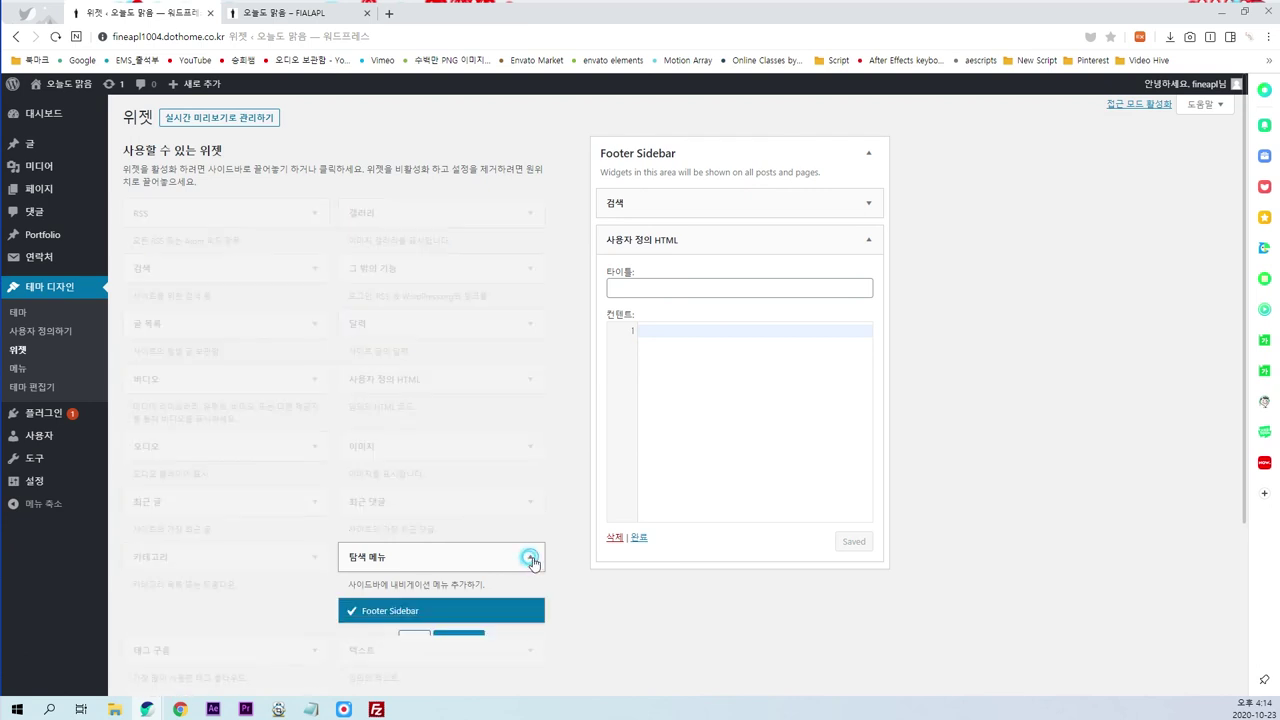
pyautogui.click(462, 641)
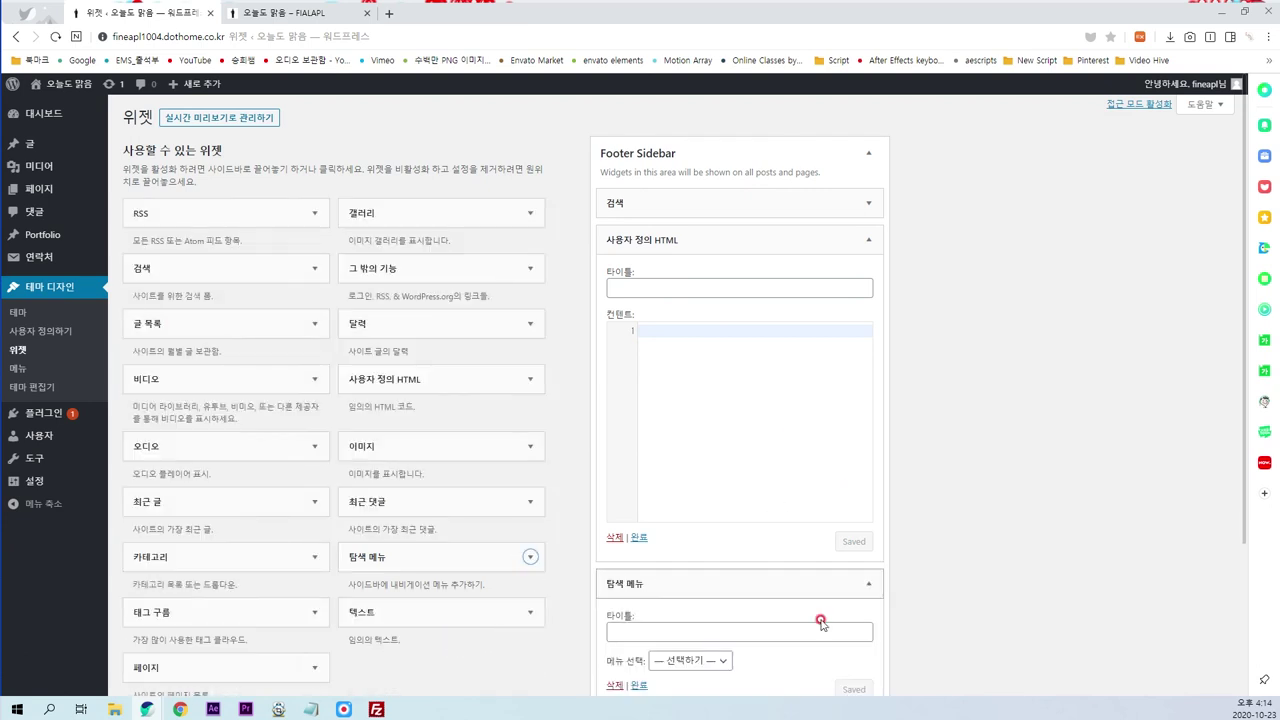
pyautogui.click(869, 241)
# Set the Navigation Menu widget to 'Menu' and save it
pyautogui.click(670, 353)
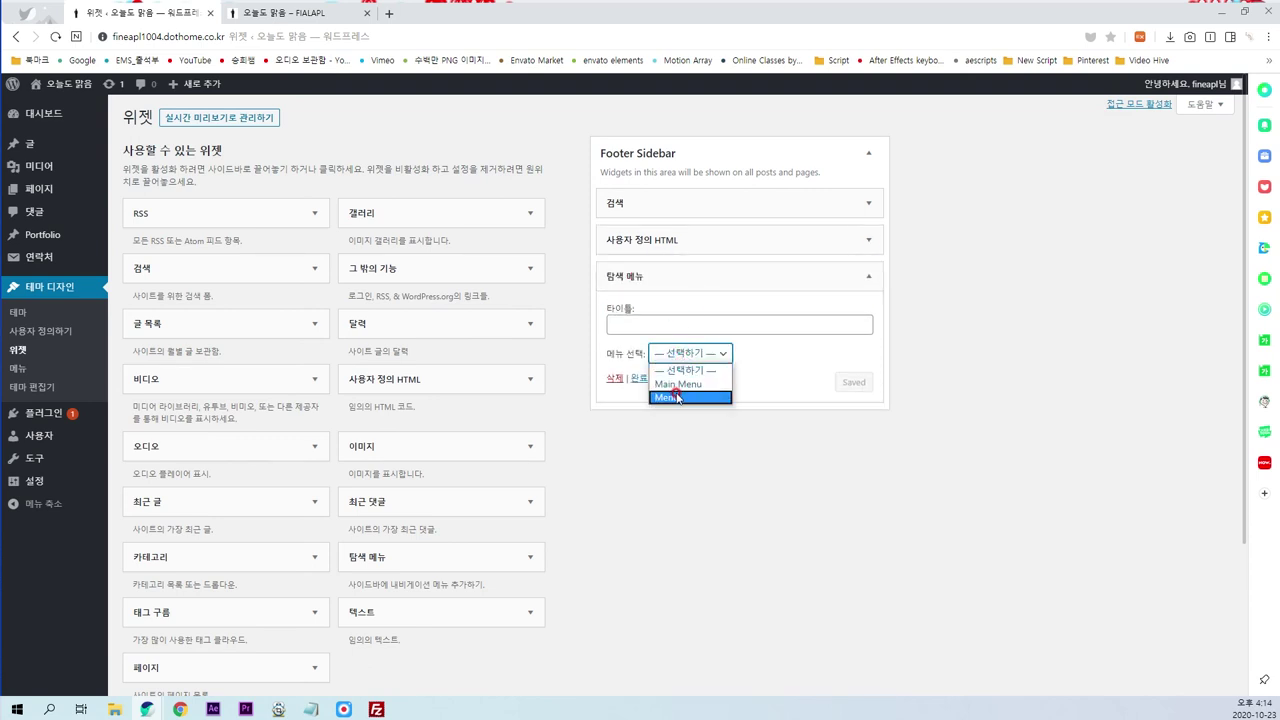
pyautogui.click(677, 398)
pyautogui.click(857, 385)
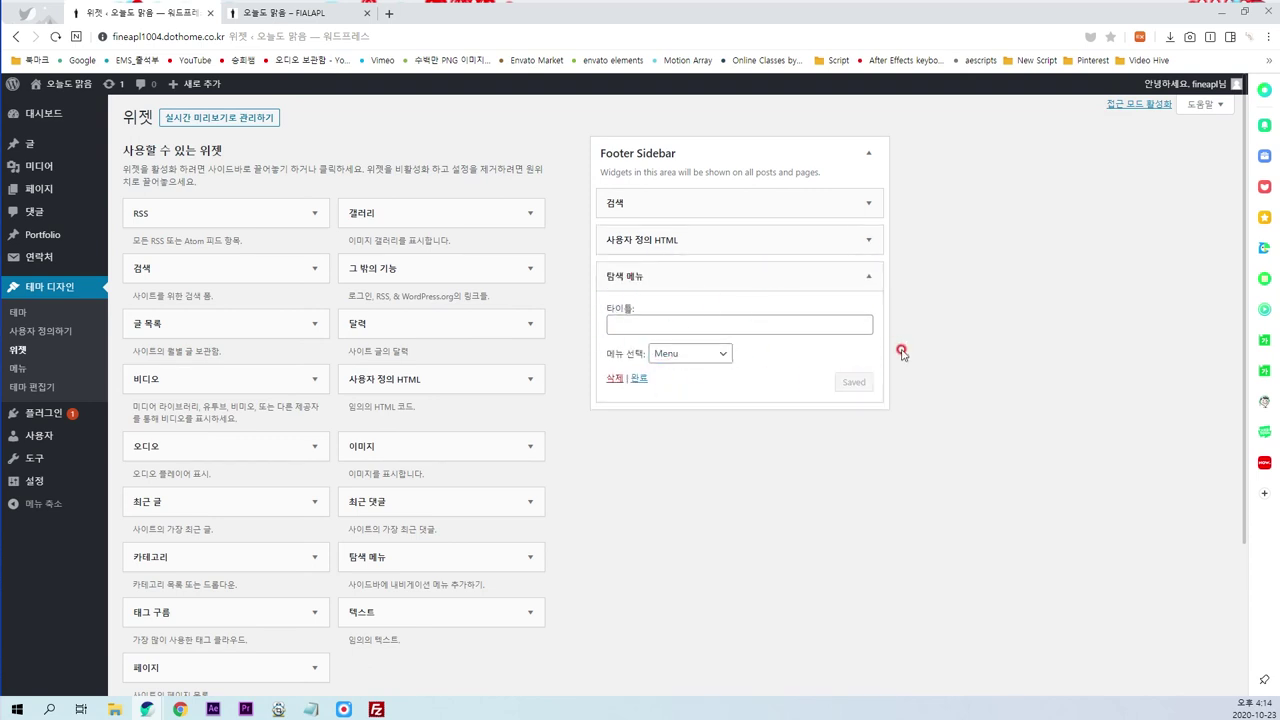
pyautogui.click(665, 241)
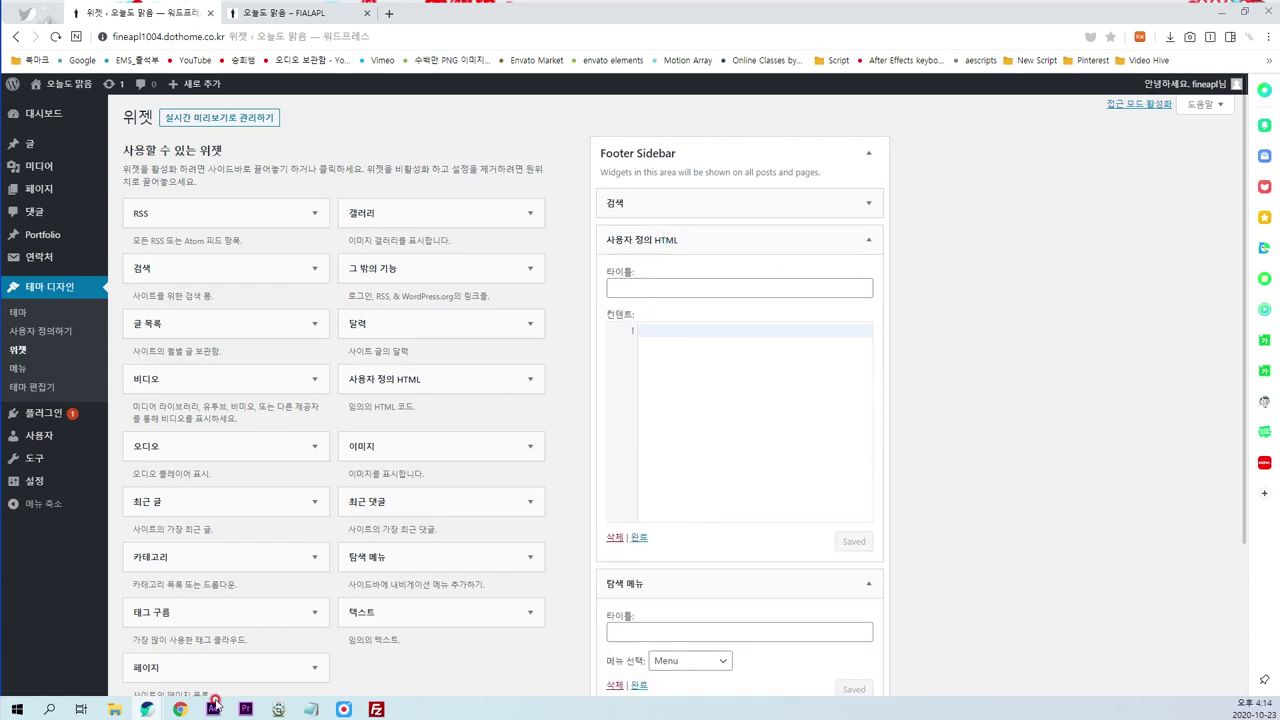
pyautogui.moveTo(150, 712)
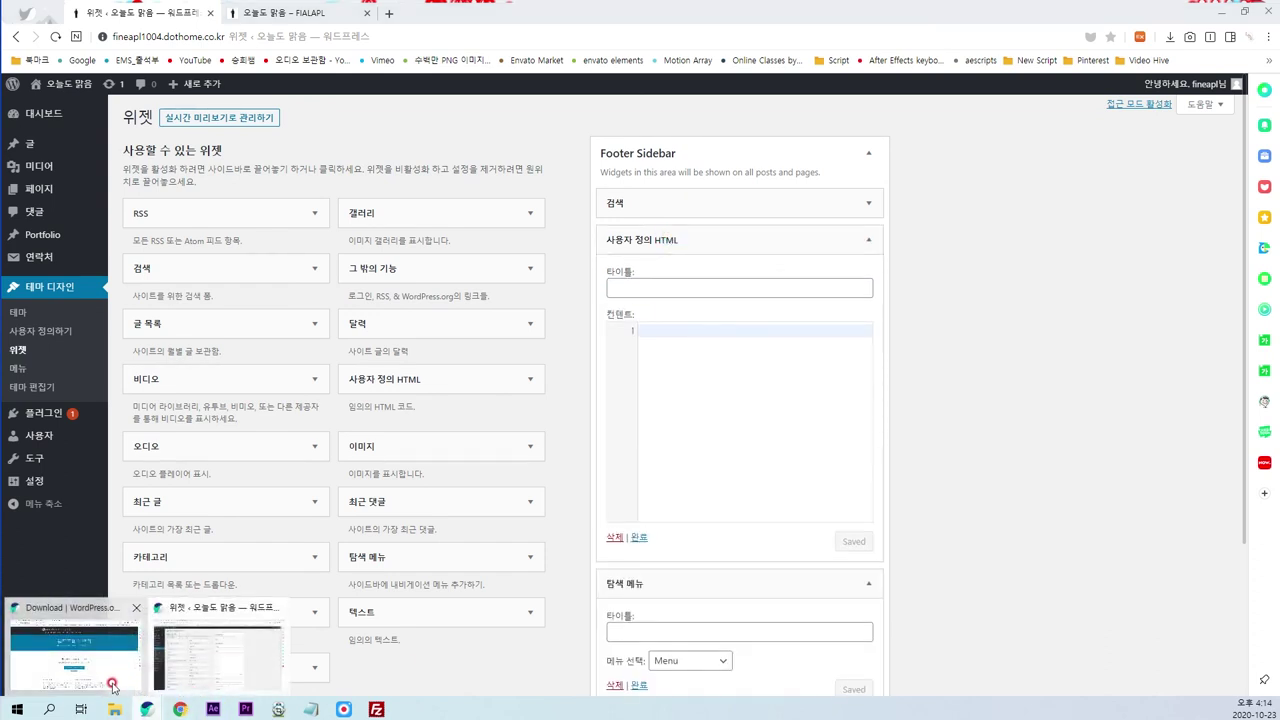
pyautogui.click(113, 687)
# Copy the address, phone, hours and email lines from the ARTVIDEO reference site's footer
pyautogui.click(140, 13)
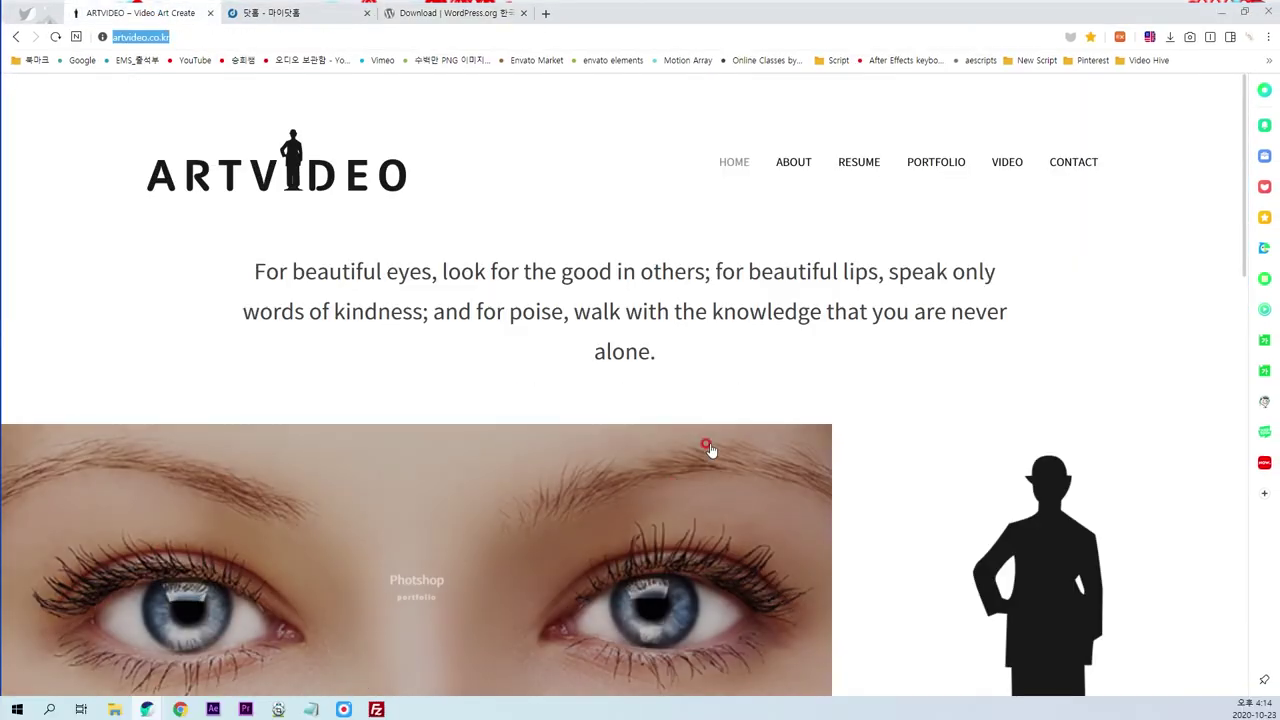
pyautogui.scroll(-10, 714, 466)
pyautogui.scroll(-5, 771, 417)
pyautogui.scroll(-5, 745, 497)
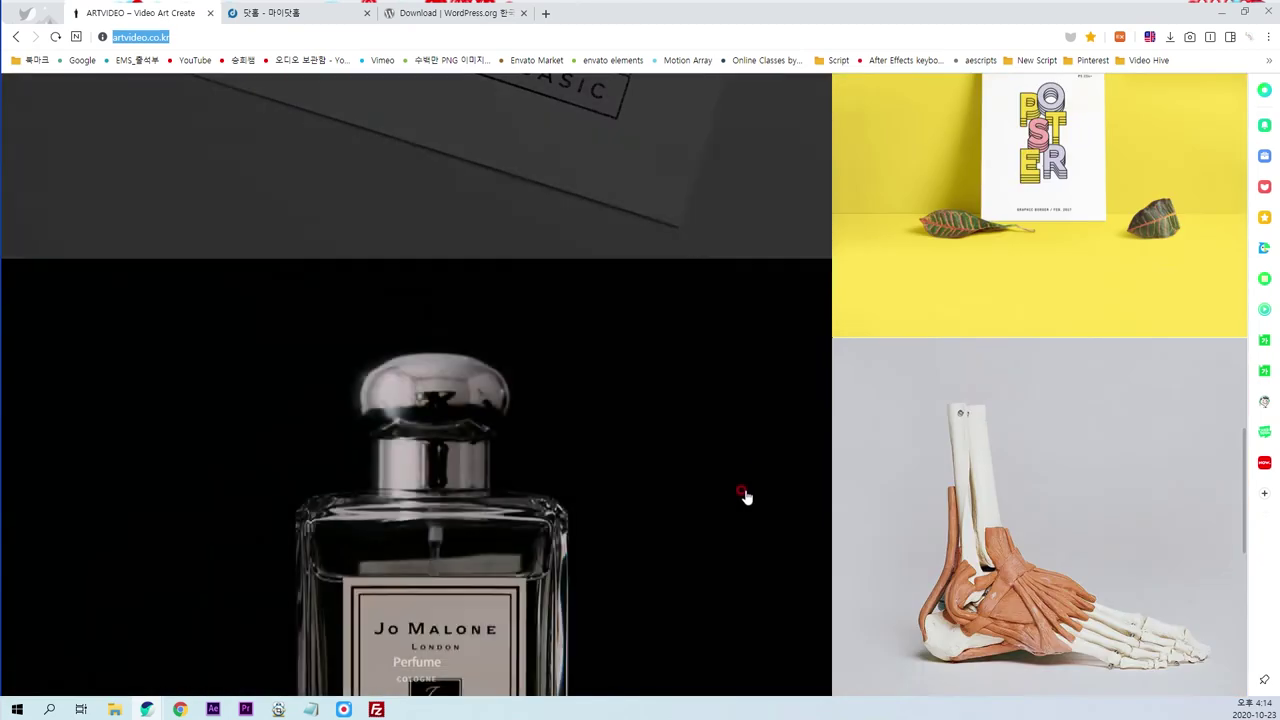
pyautogui.scroll(-4, 745, 497)
pyautogui.scroll(-2, 723, 574)
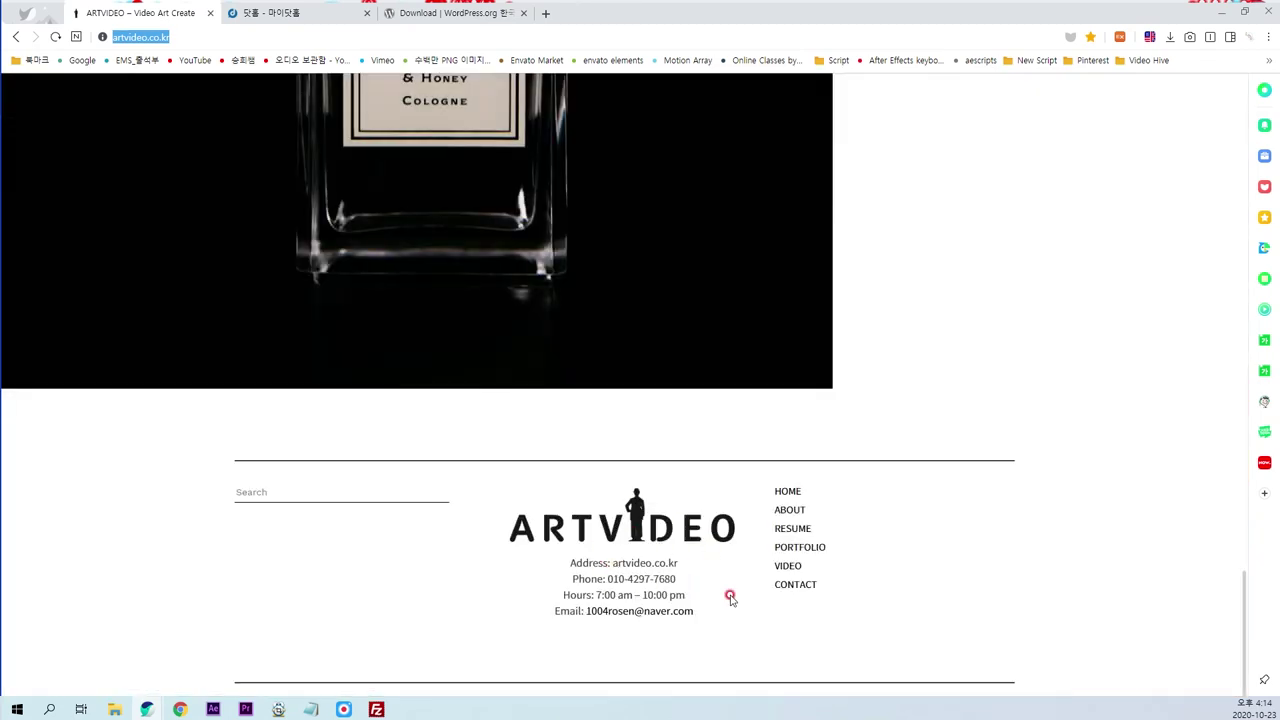
pyautogui.moveTo(697, 613)
pyautogui.mouseDown()
pyautogui.moveTo(555, 533)
pyautogui.moveTo(567, 566)
pyautogui.mouseUp()
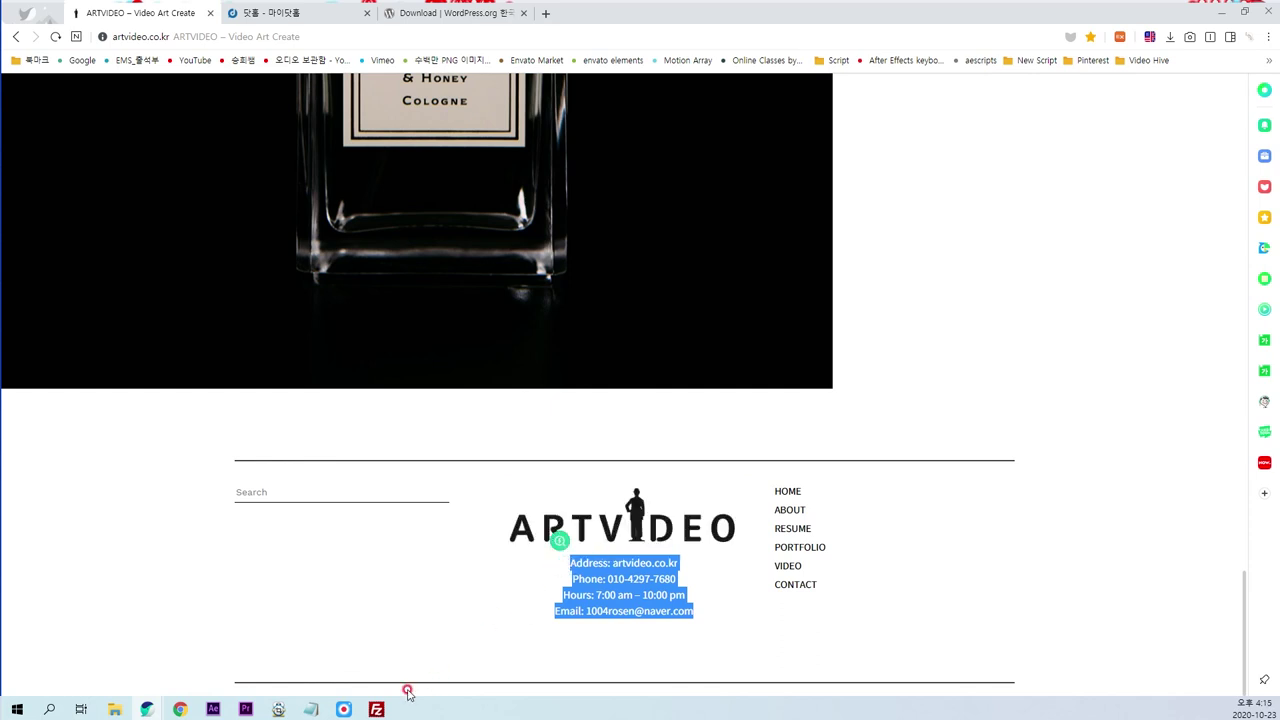
pyautogui.click(1221, 12)
pyautogui.click(700, 357)
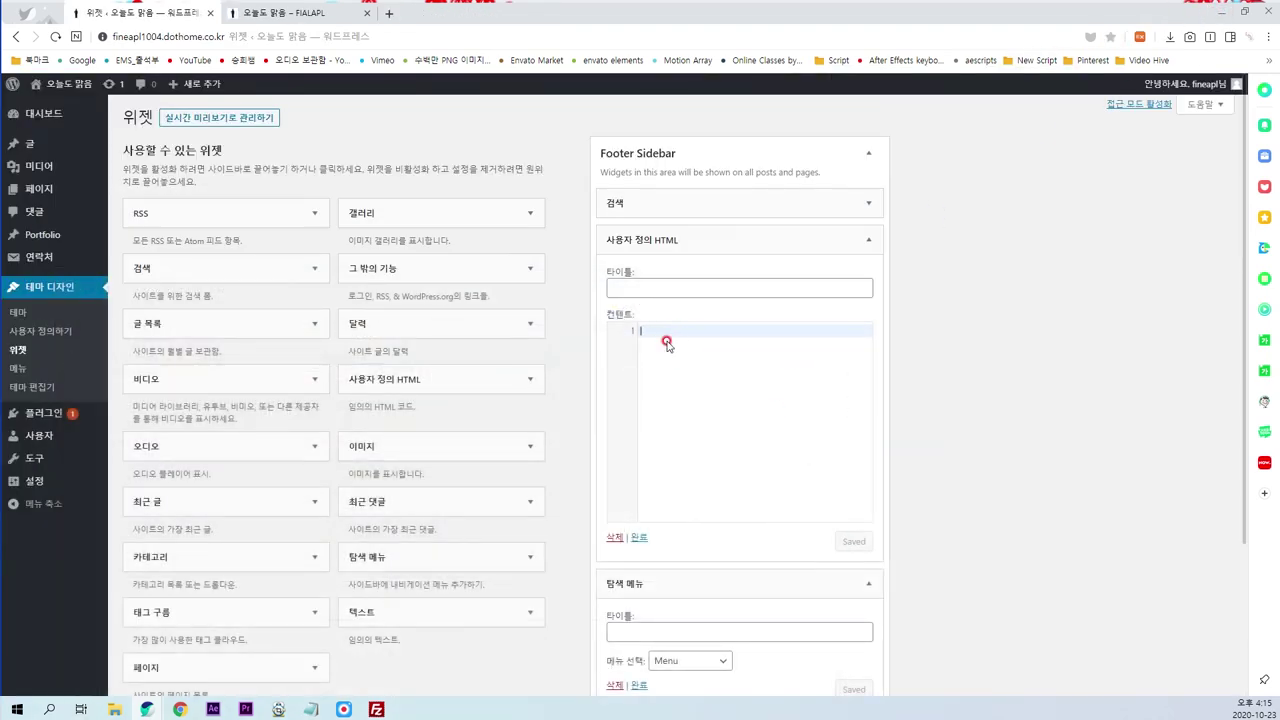
# Paste the contact lines into the Custom HTML widget, delete the address line, and save
pyautogui.hotkey('ctrl', 'v')
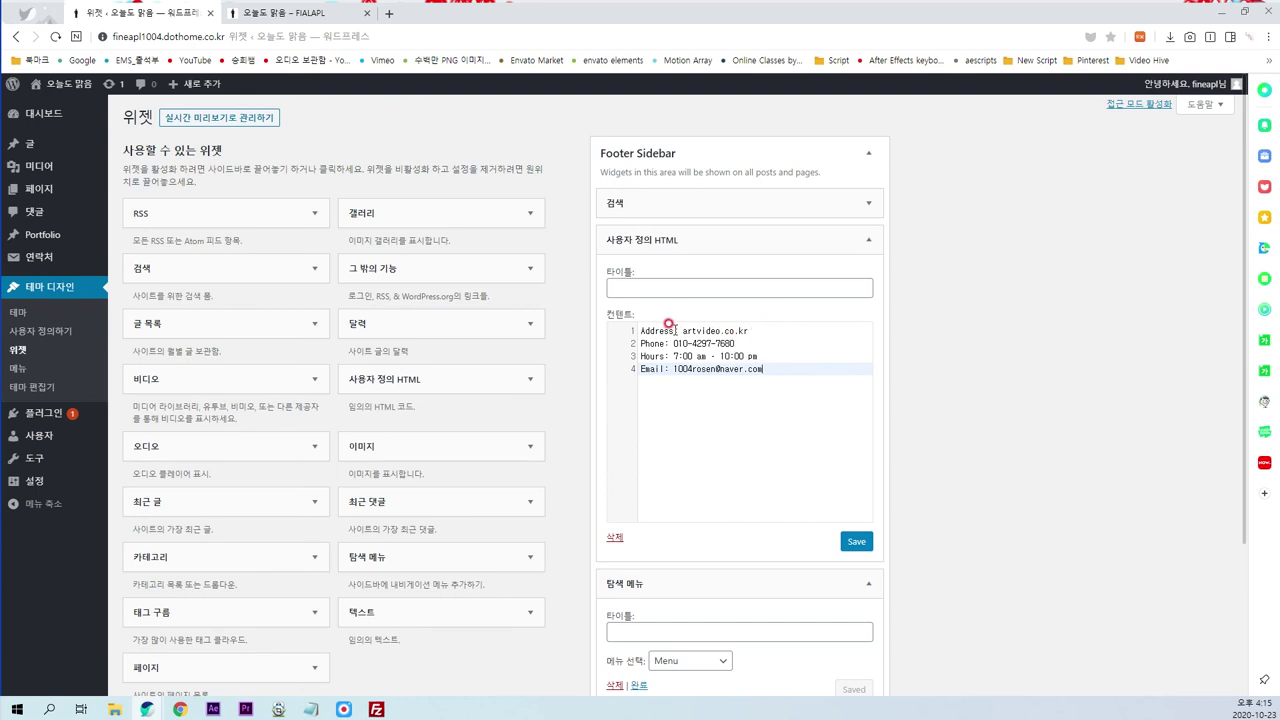
pyautogui.moveTo(683, 329); pyautogui.dragTo(742, 333)
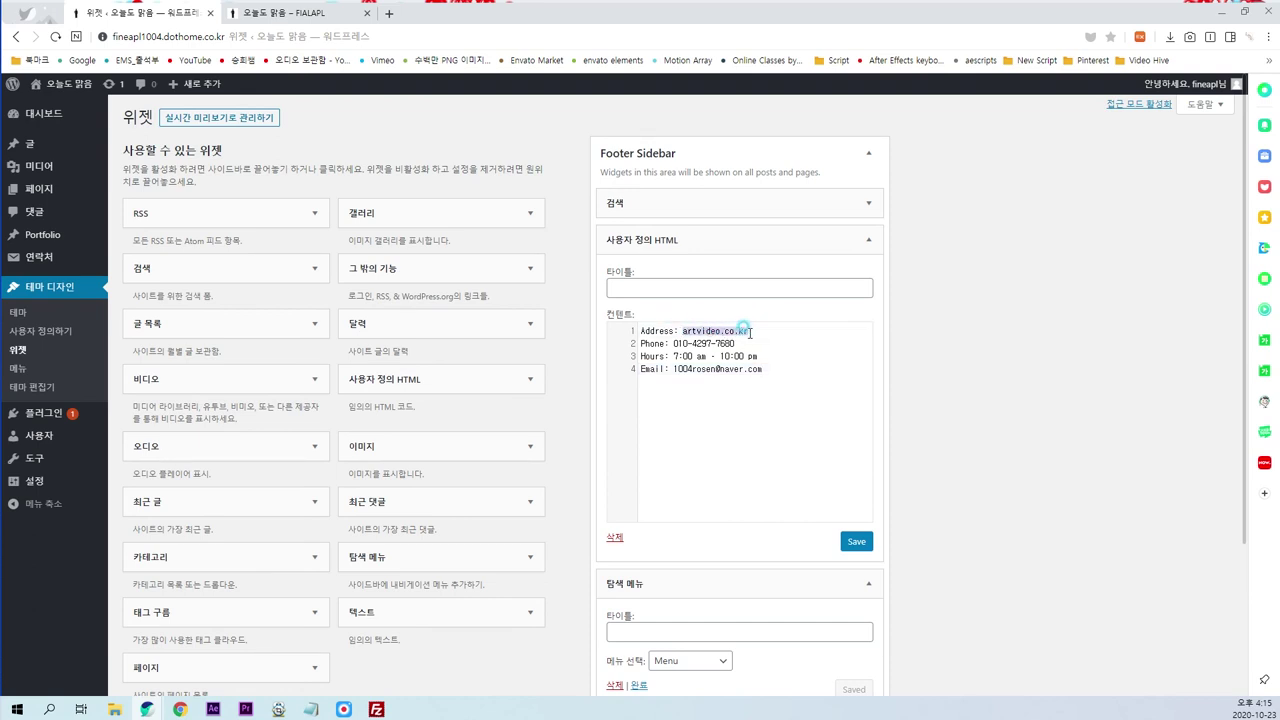
pyautogui.moveTo(760, 331); pyautogui.dragTo(640, 331)
pyautogui.press('BackSpace')
pyautogui.press('BackSpace')
pyautogui.click(851, 540)
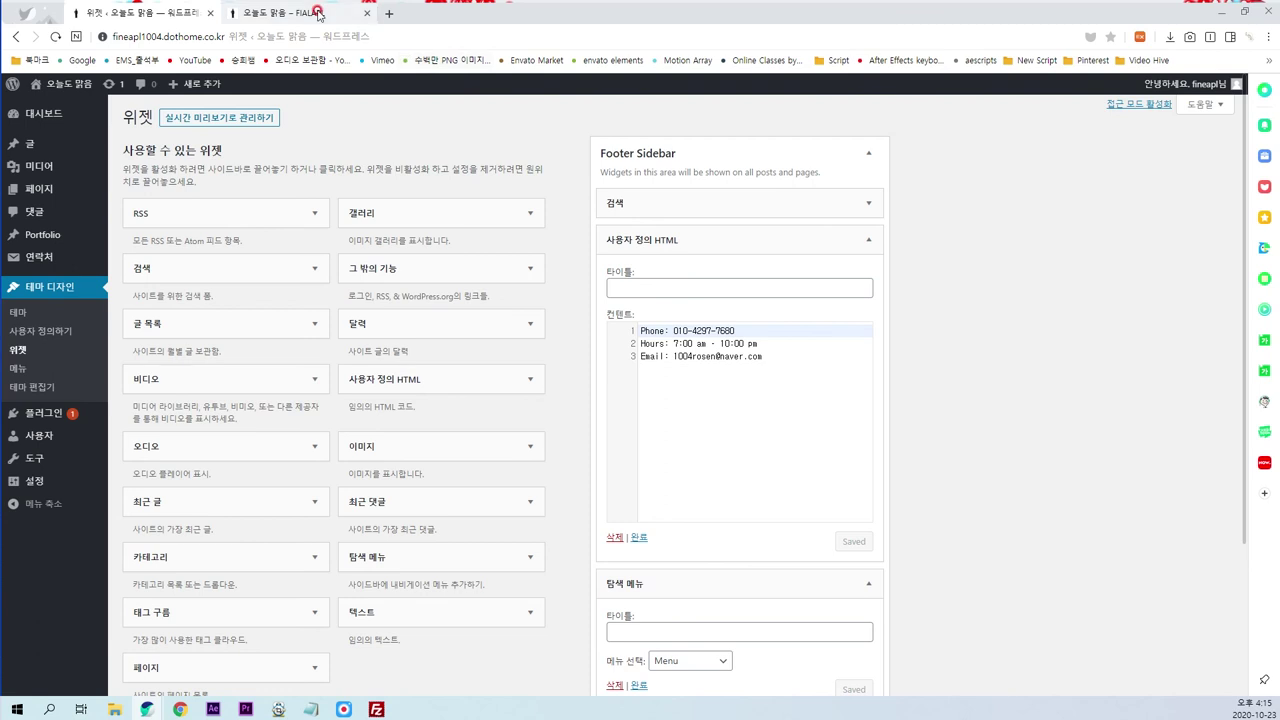
pyautogui.click(285, 13)
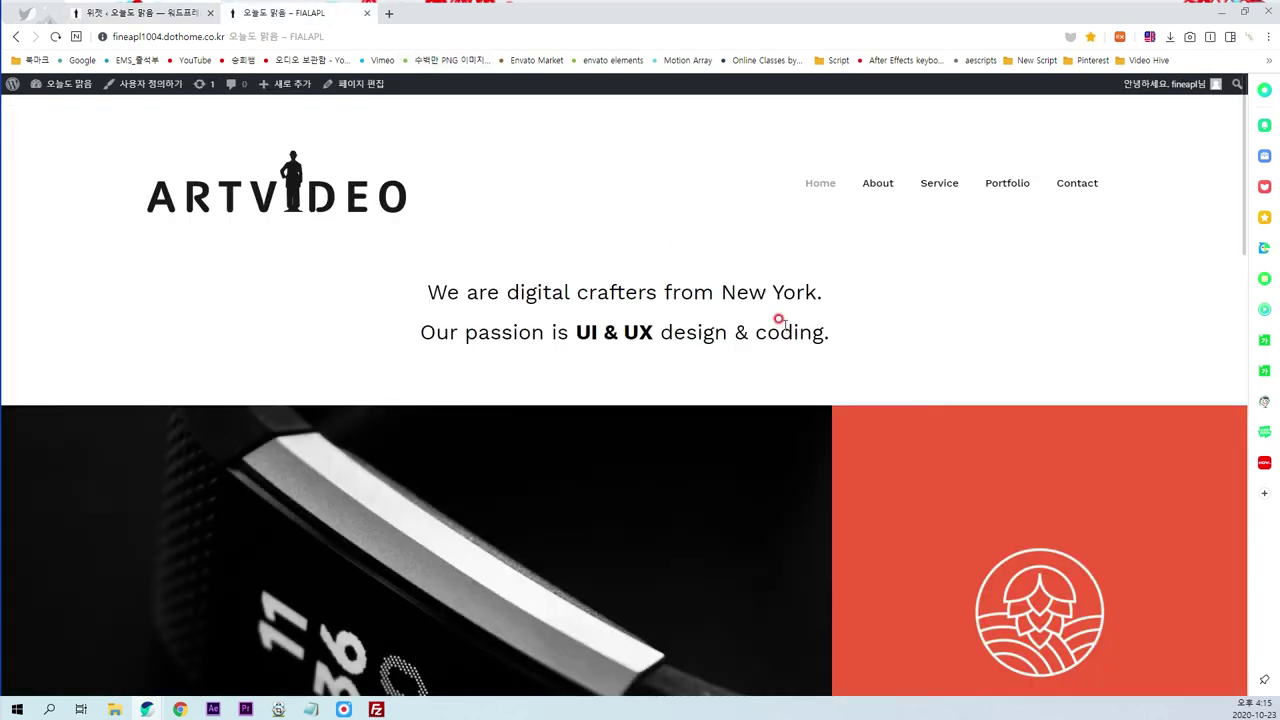
# Reload the live site and scroll down to check the footer's new phone, hours and email text
pyautogui.press('F5')
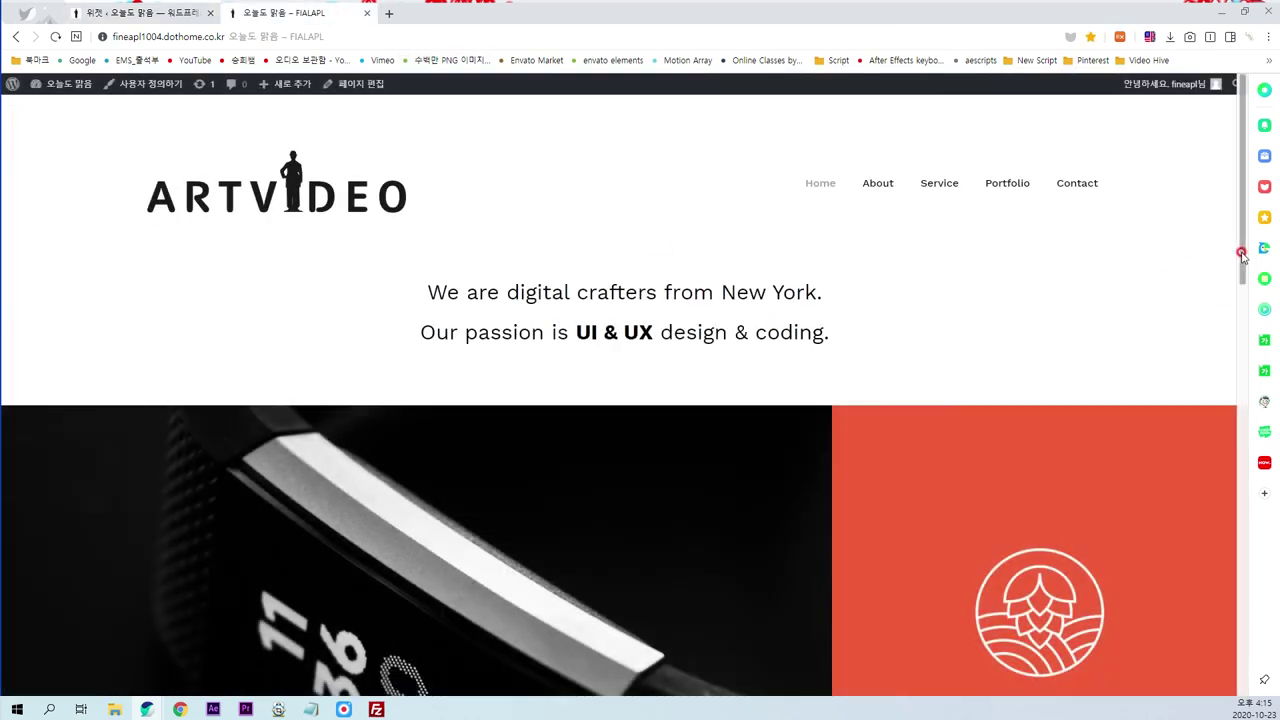
pyautogui.moveTo(1242, 255); pyautogui.dragTo(1242, 530)
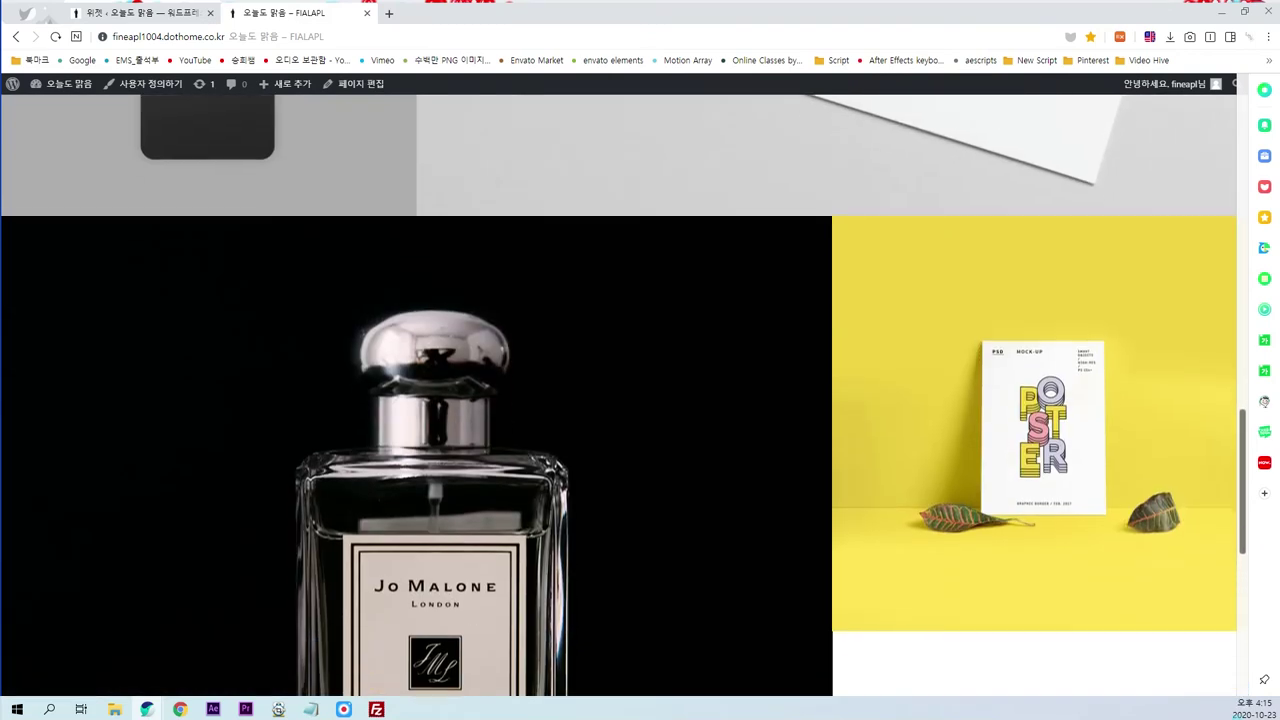
pyautogui.scroll(-5, 1157, 597)
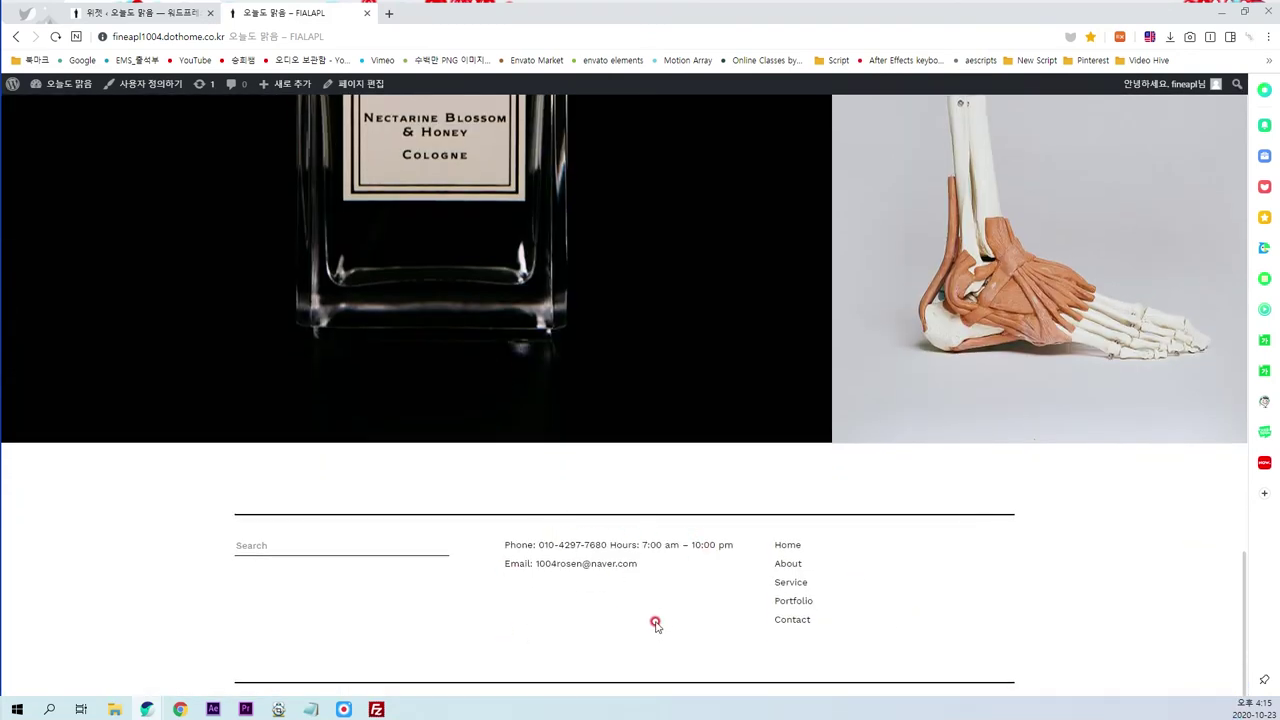
# Add <br> tags after the Phone and Hours lines in the footer Custom HTML widget and save
pyautogui.click(195, 12)
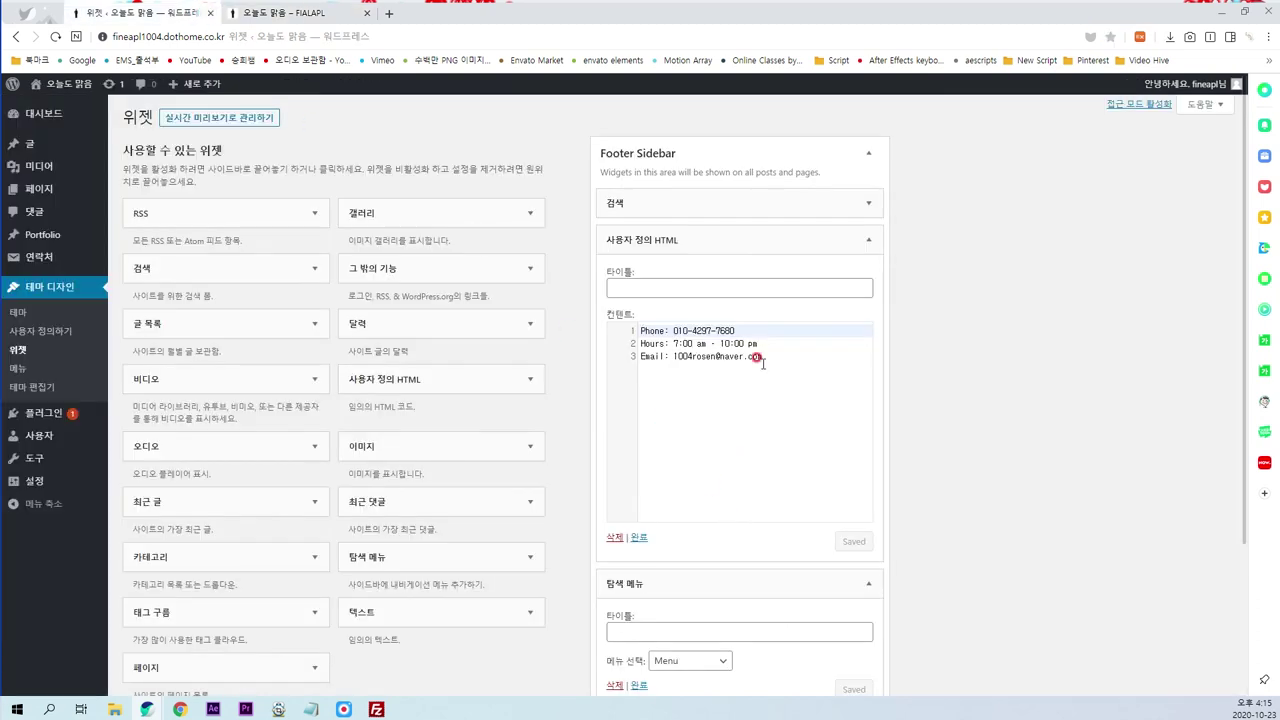
pyautogui.click(793, 331)
pyautogui.write('<')
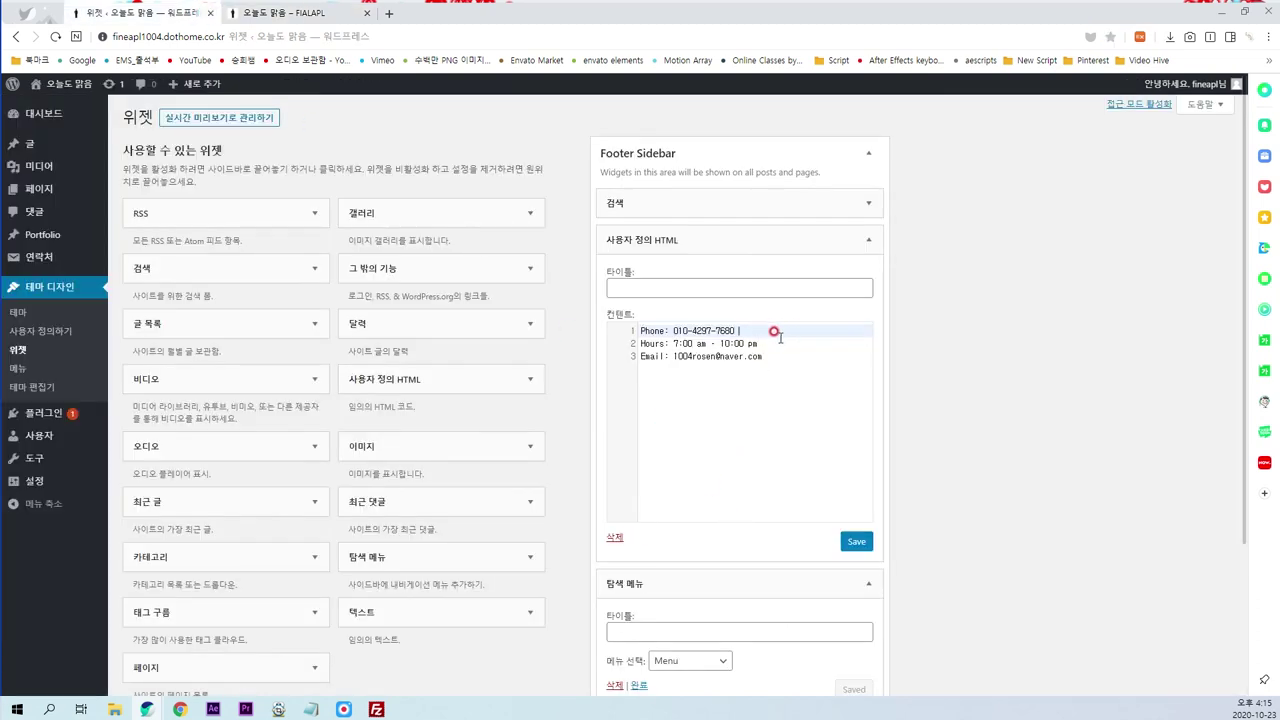
pyautogui.write('br')
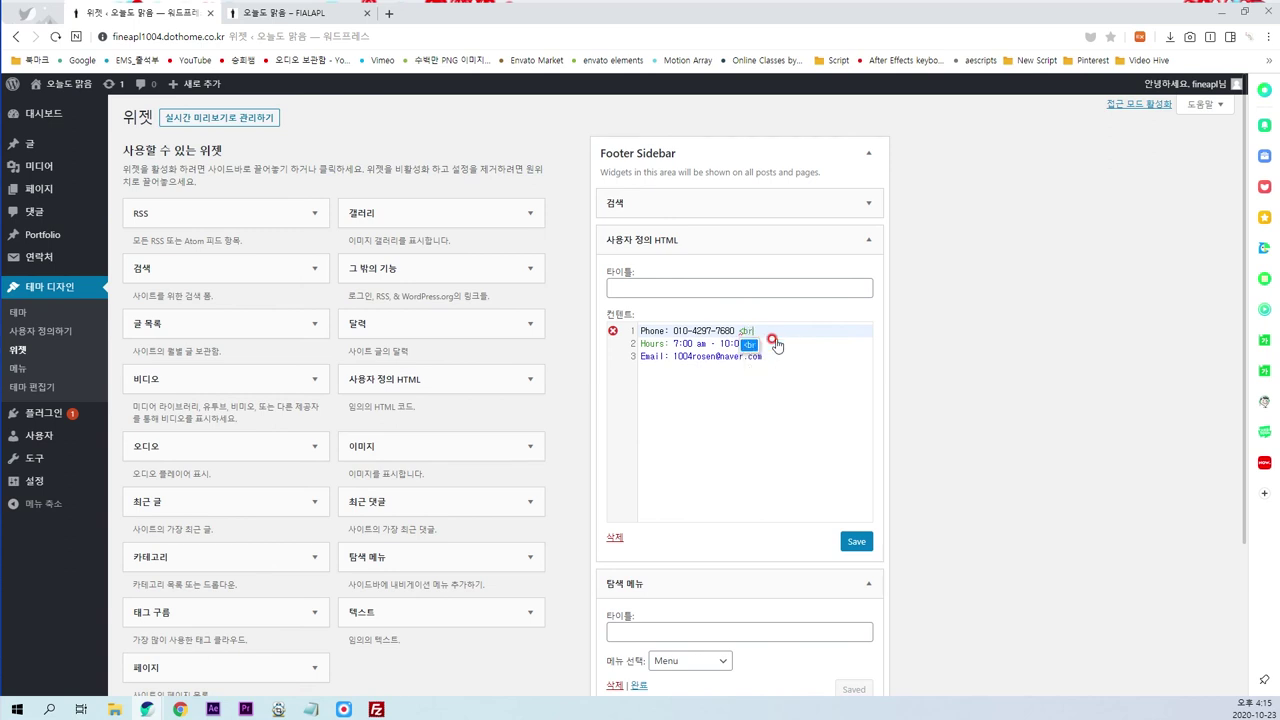
pyautogui.write('>')
pyautogui.click(776, 343)
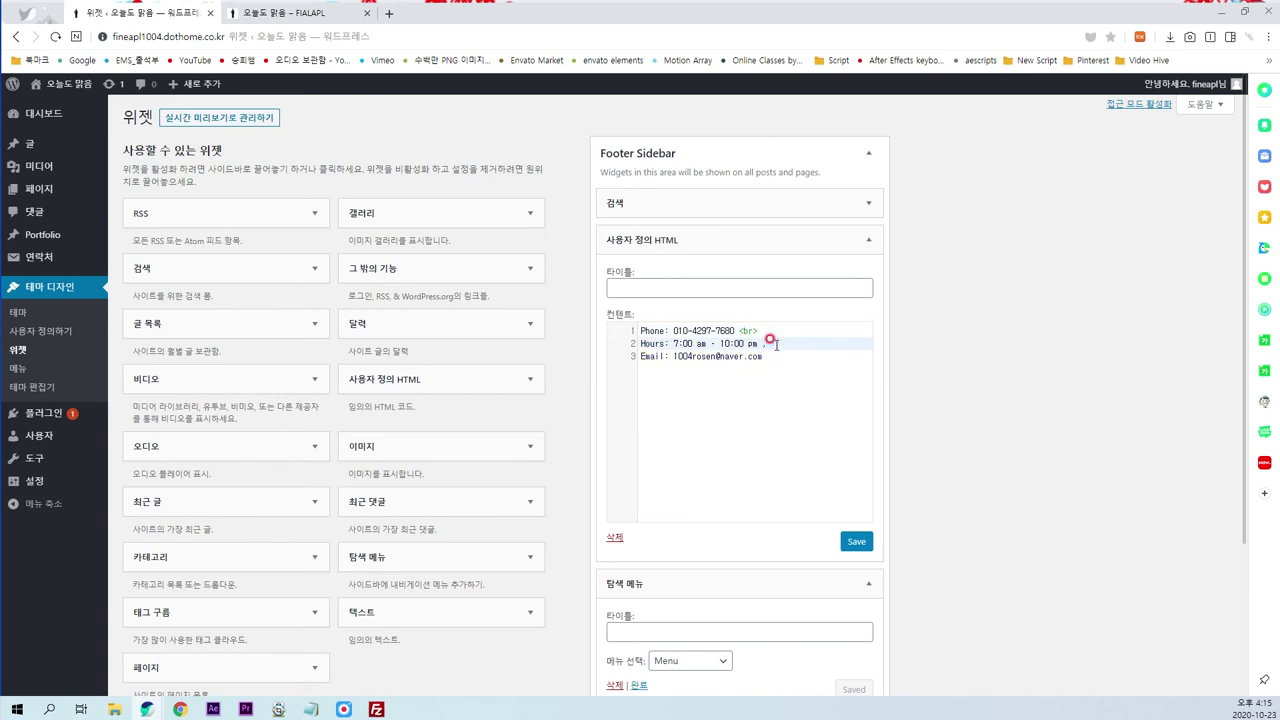
pyautogui.click(745, 343)
pyautogui.click(770, 353)
pyautogui.click(781, 343)
pyautogui.hotkey('ctrl', 'v')
pyautogui.click(855, 541)
pyautogui.click(325, 20)
# Reload the live site and confirm the phone, hours and email now sit on separate footer lines
pyautogui.click(697, 471)
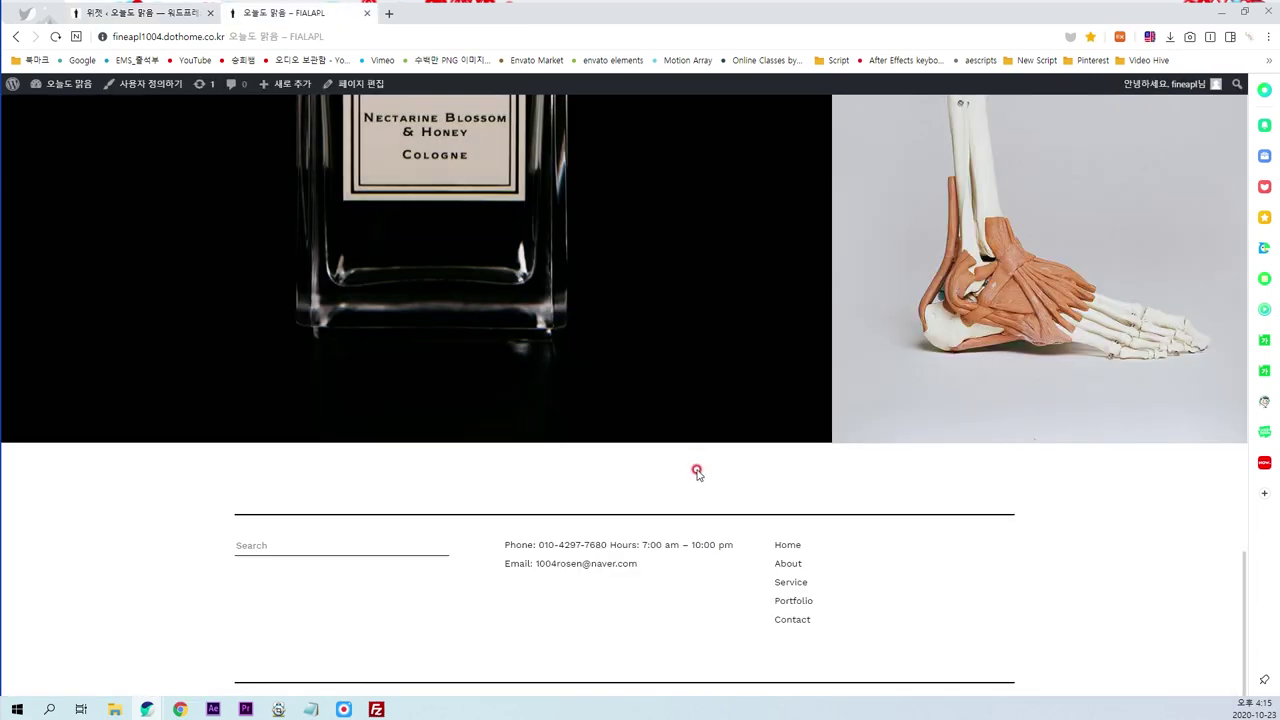
pyautogui.press('F5')
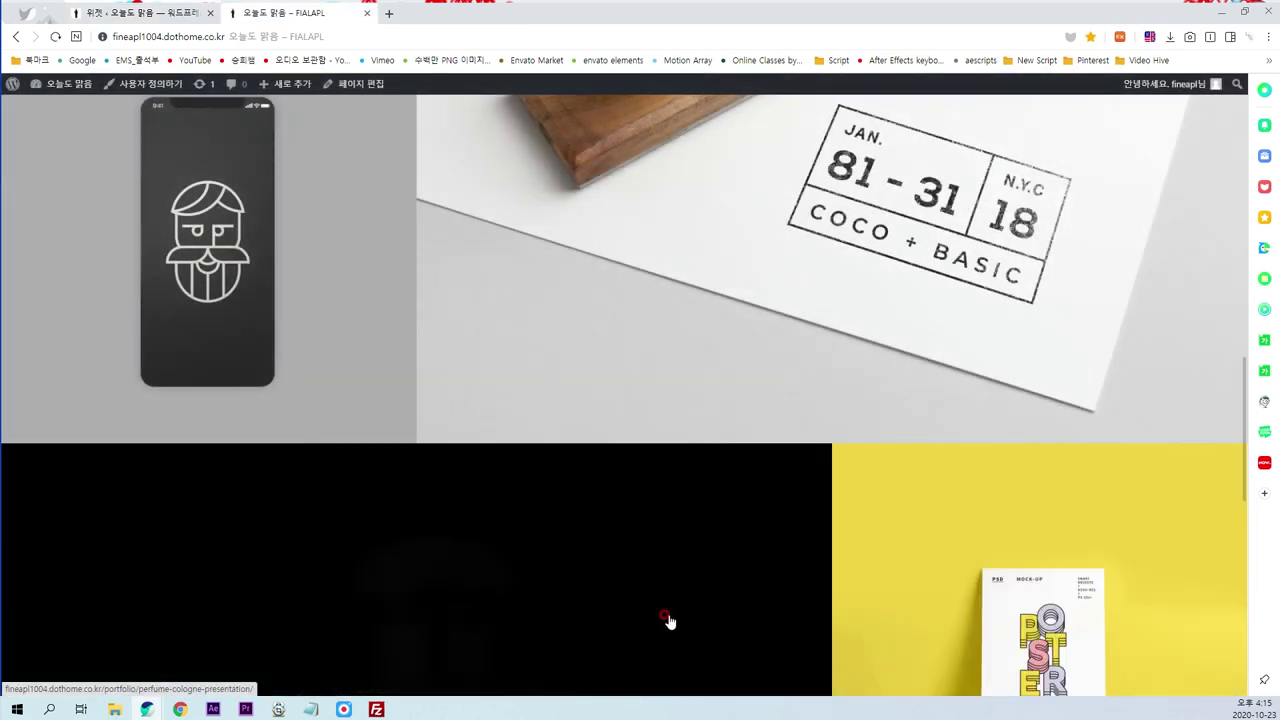
pyautogui.scroll(-3, 665, 578)
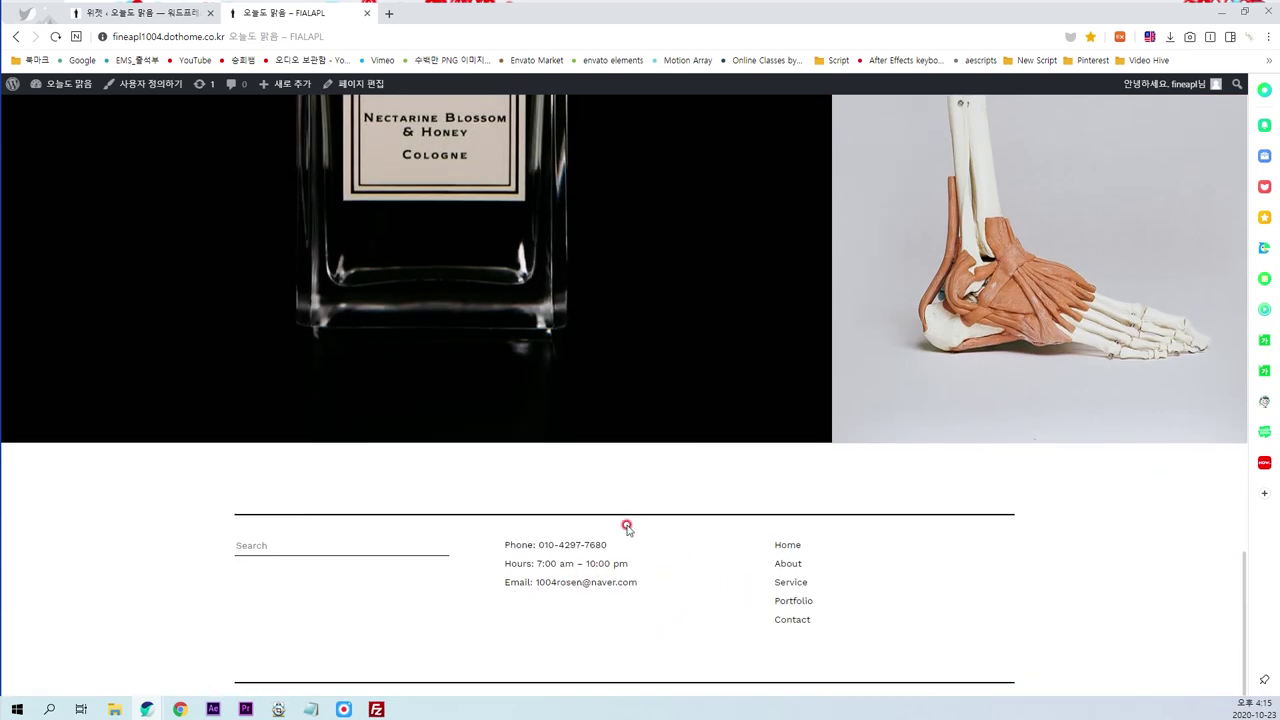
pyautogui.moveTo(1241, 566); pyautogui.dragTo(1240, 100)
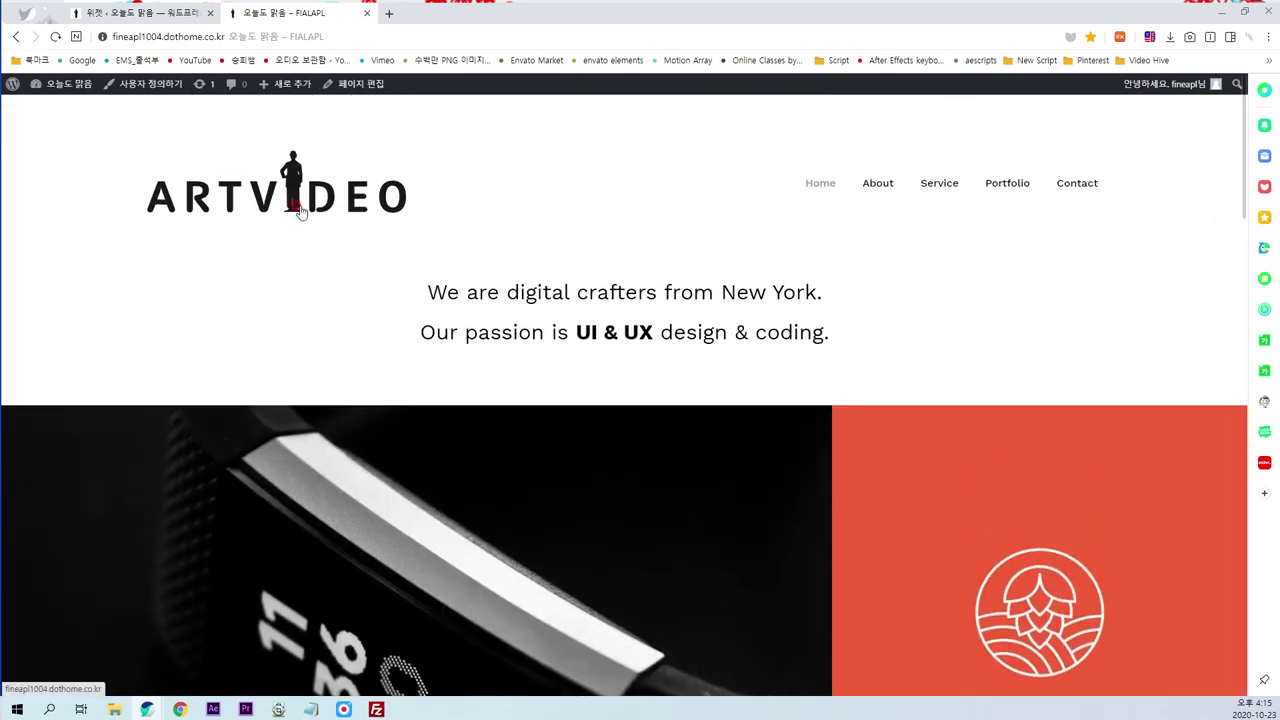
pyautogui.click(389, 13)
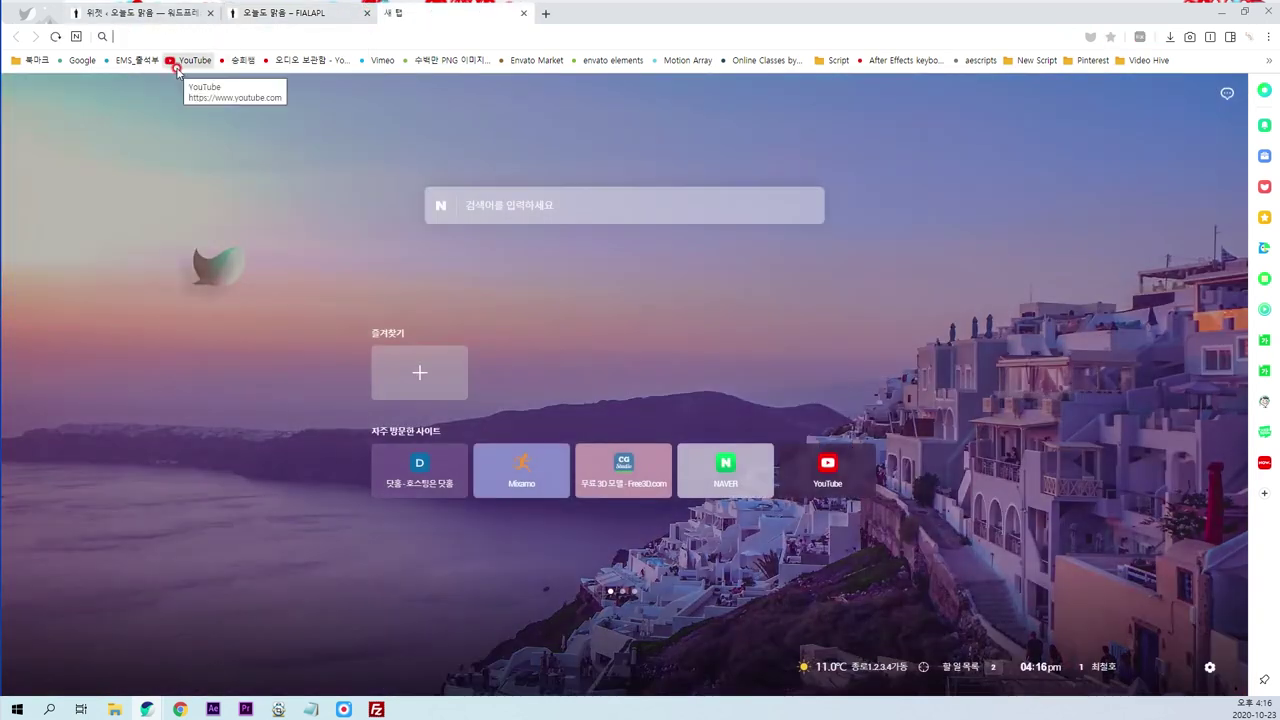
# Open the site's WordPress dashboard from the address bar history and go to the Media Library
pyautogui.write('finw')
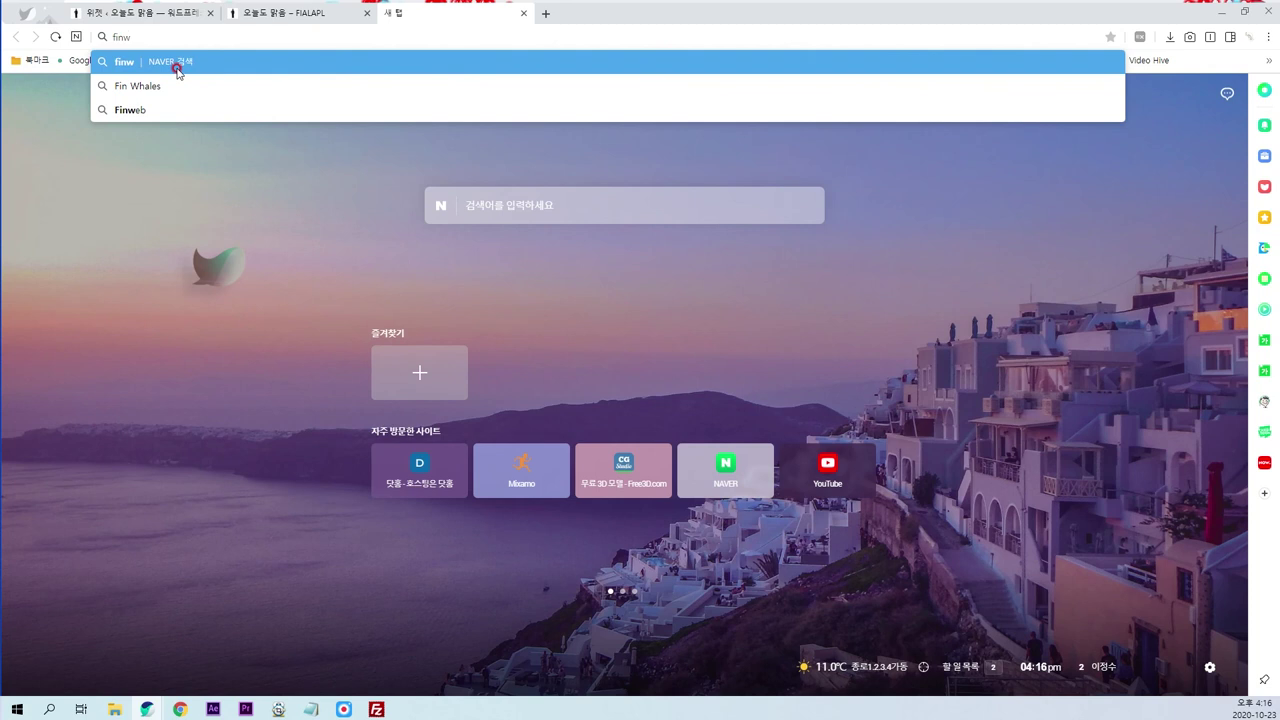
pyautogui.press('BackSpace')
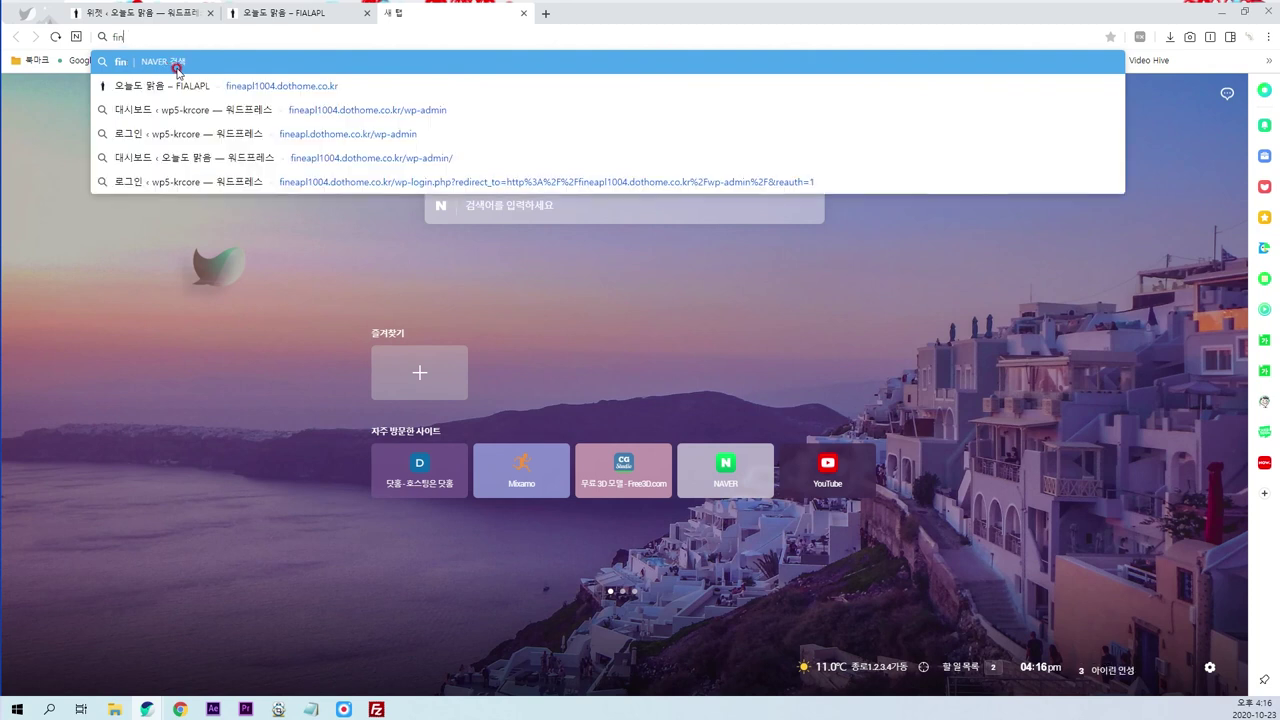
pyautogui.press('Down')
pyautogui.press('Down')
pyautogui.press('Down')
pyautogui.press('Down')
pyautogui.press('Return')
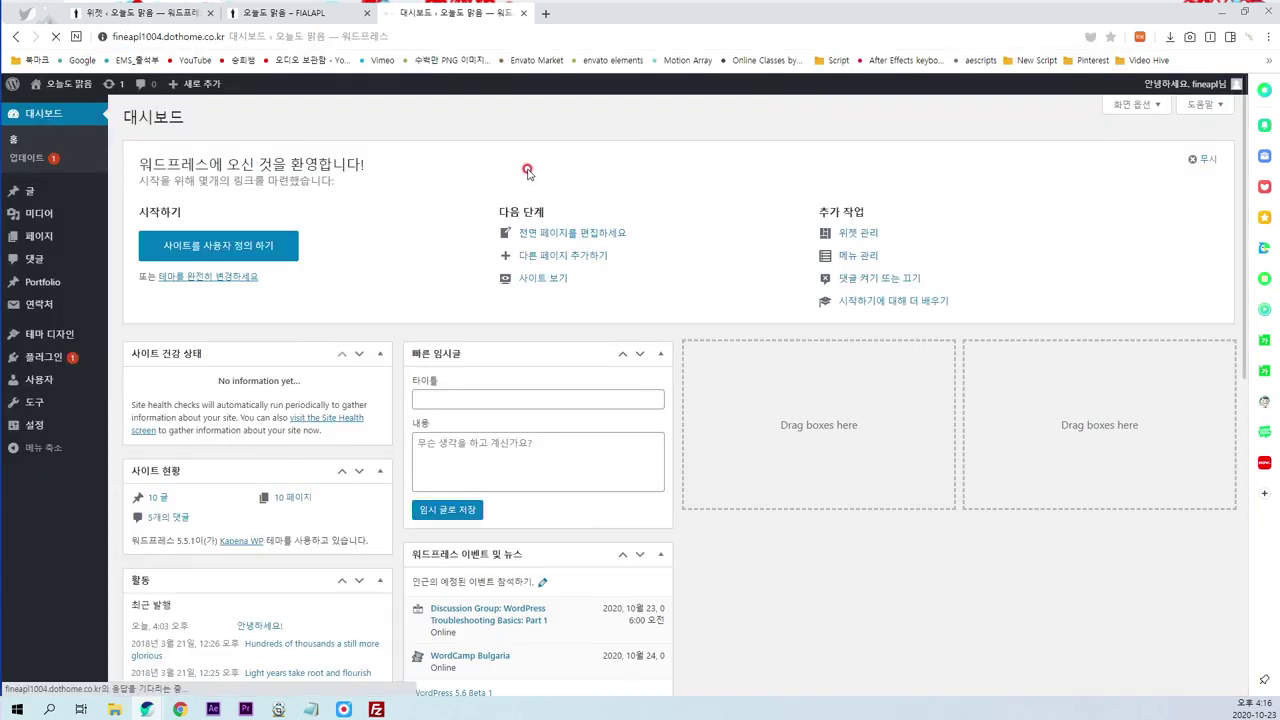
pyautogui.click(22, 214)
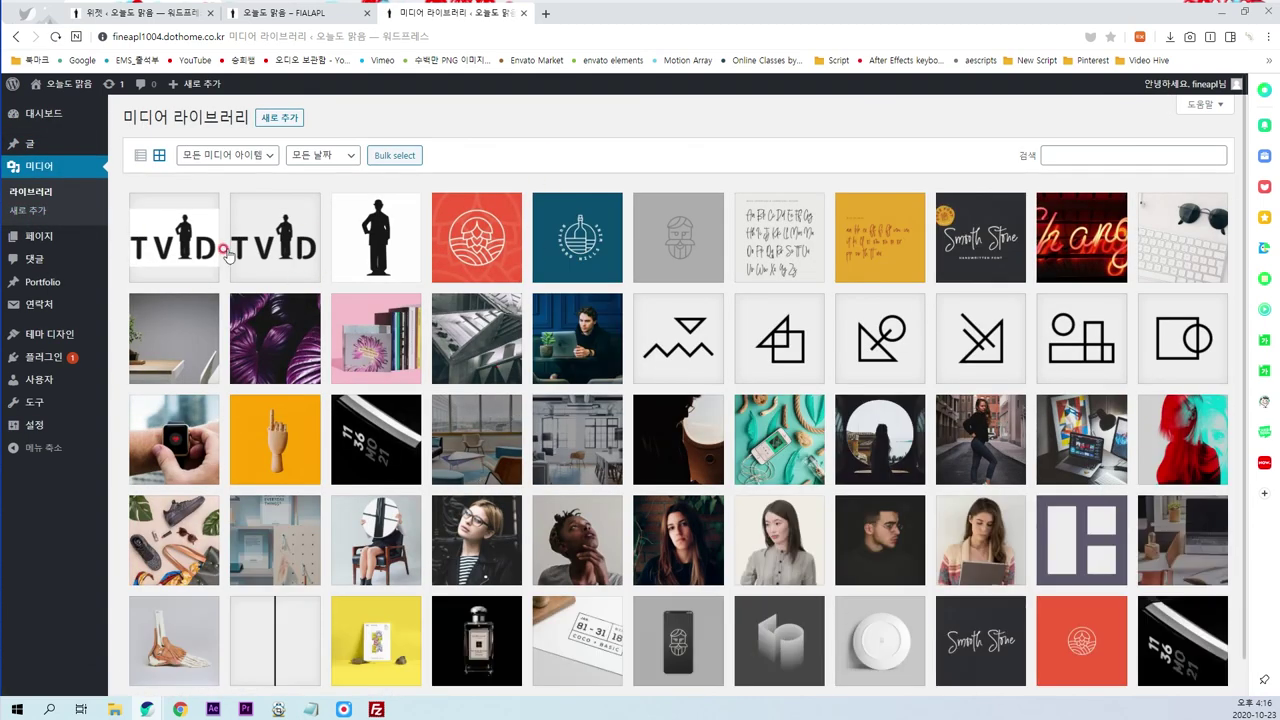
# Copy the file URL of the logo.png image from its attachment details
pyautogui.click(185, 248)
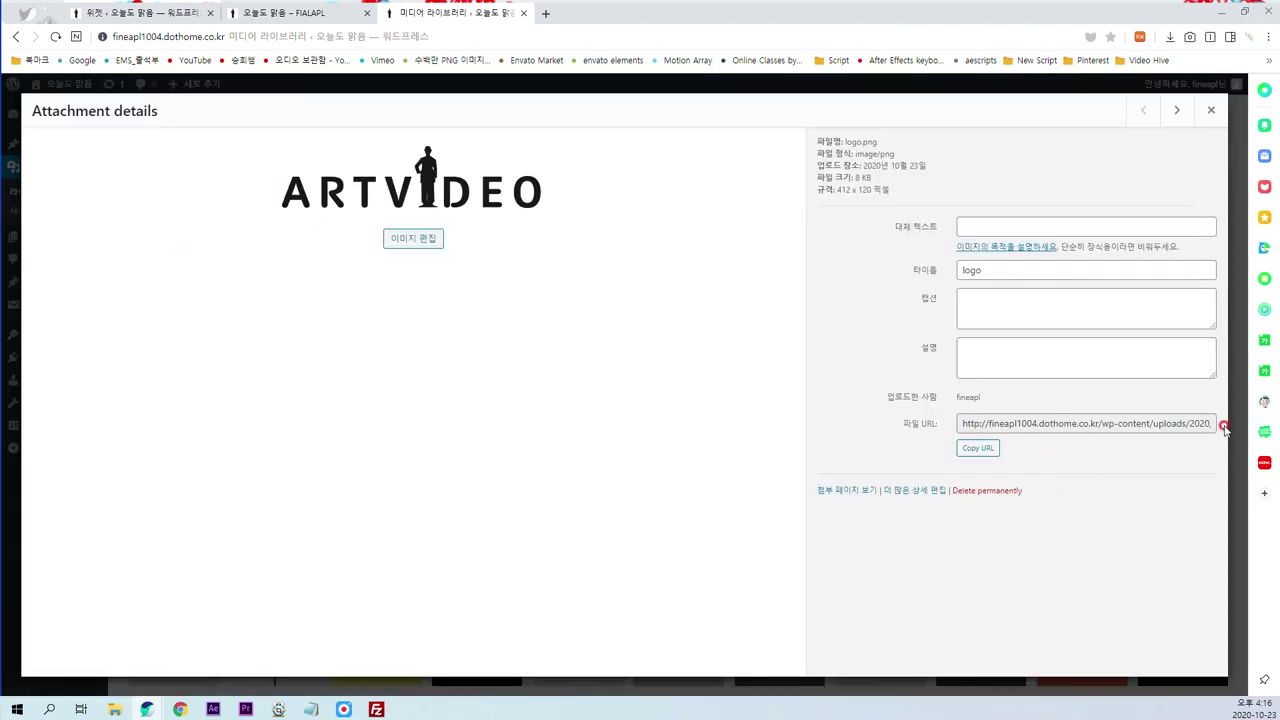
pyautogui.click(957, 420)
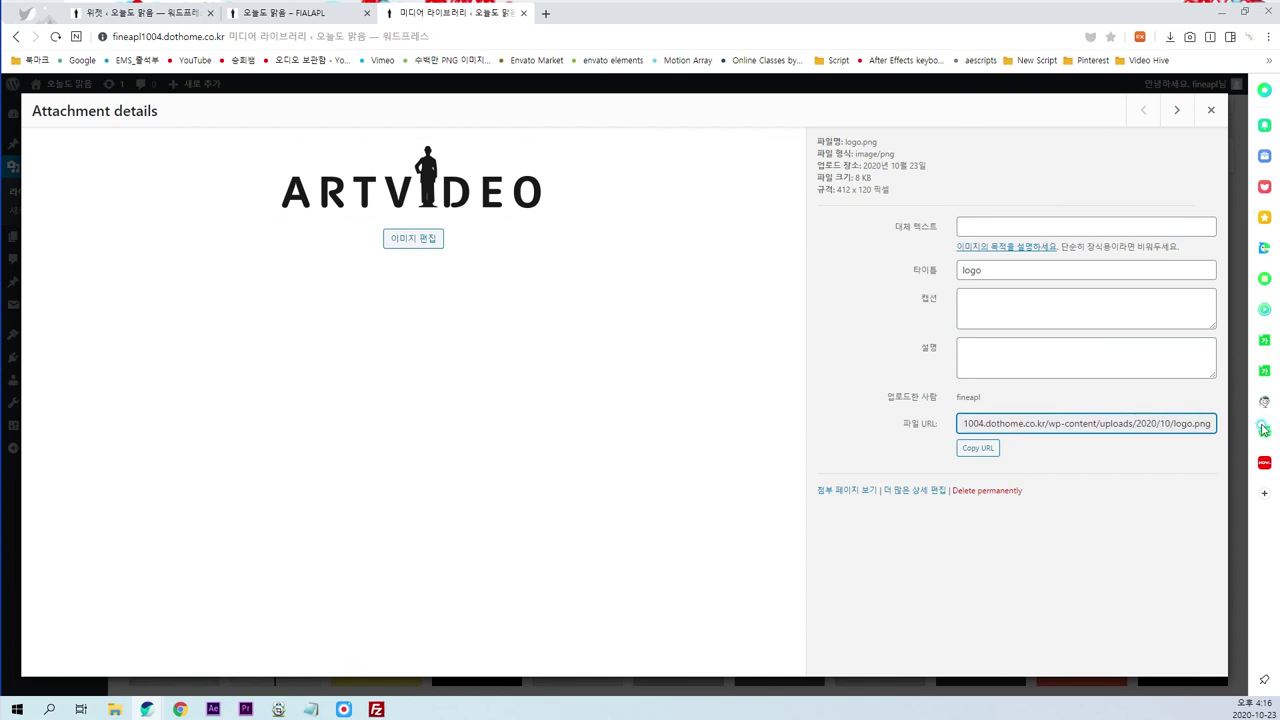
pyautogui.click(986, 449)
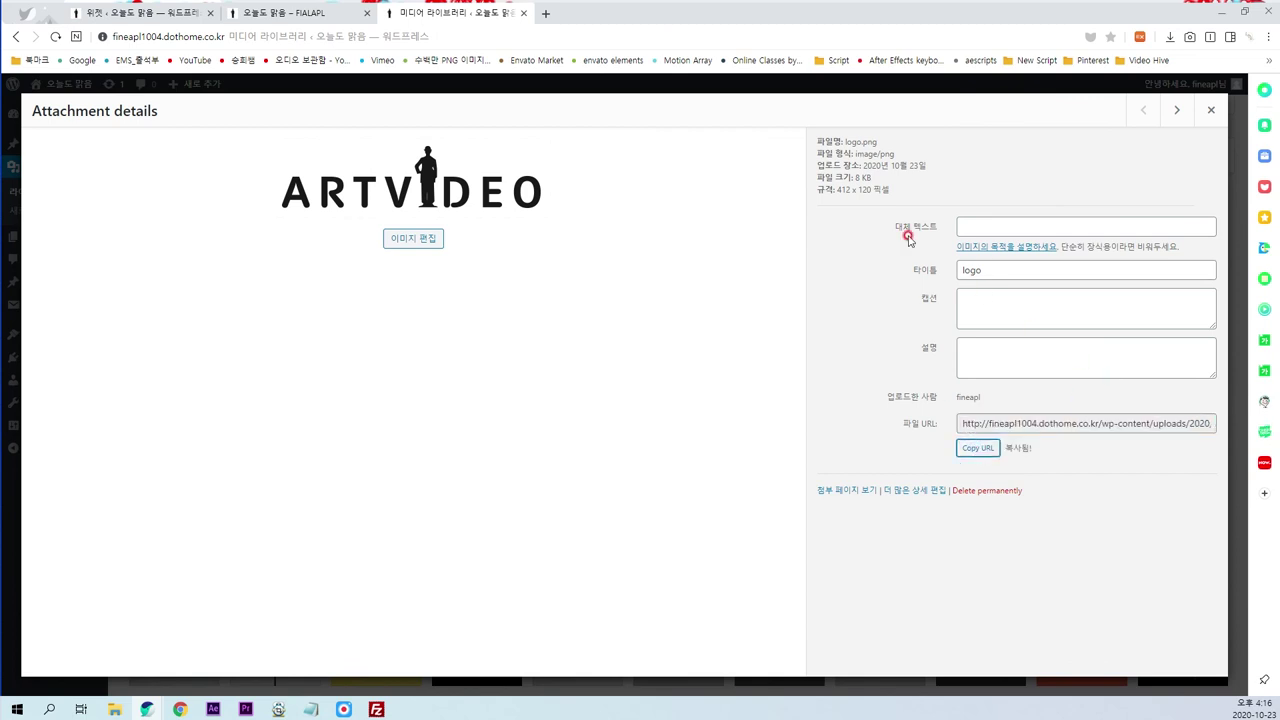
pyautogui.click(140, 13)
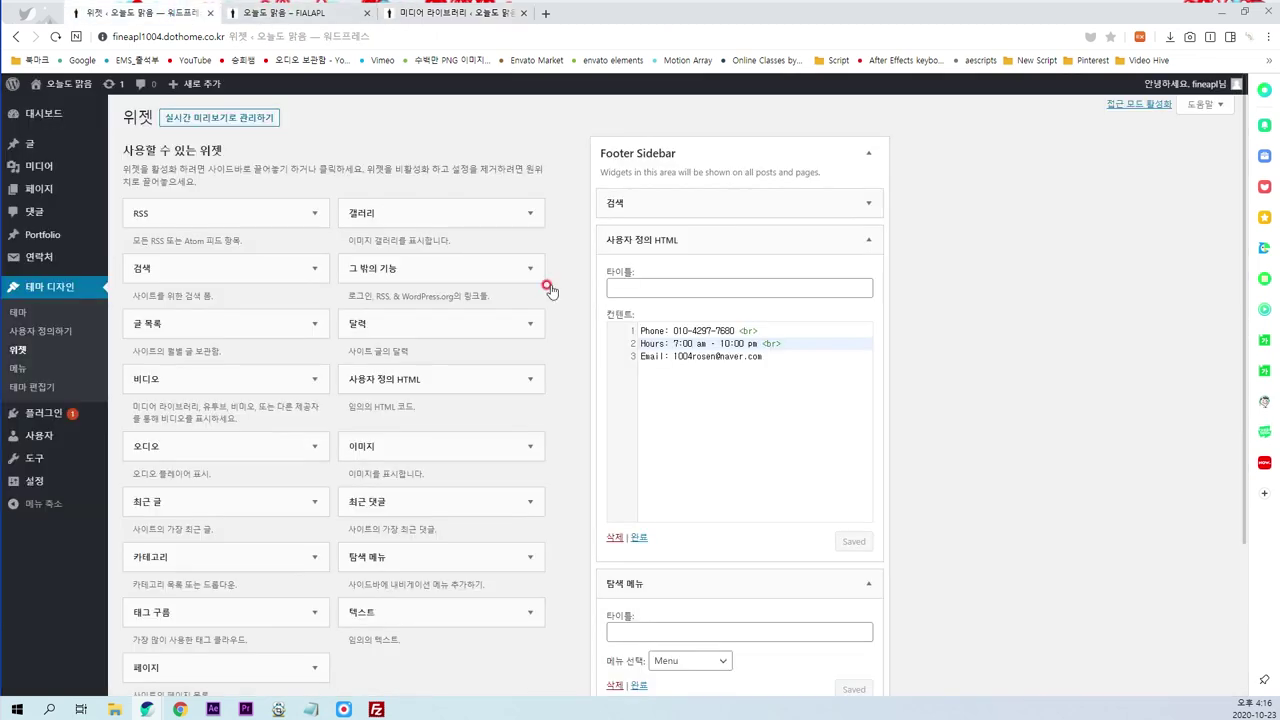
# Insert an <img src=…> tag with the pasted logo.png URL above the Phone line and save the widget
pyautogui.click(640, 330)
pyautogui.press('Return')
pyautogui.press('Up')
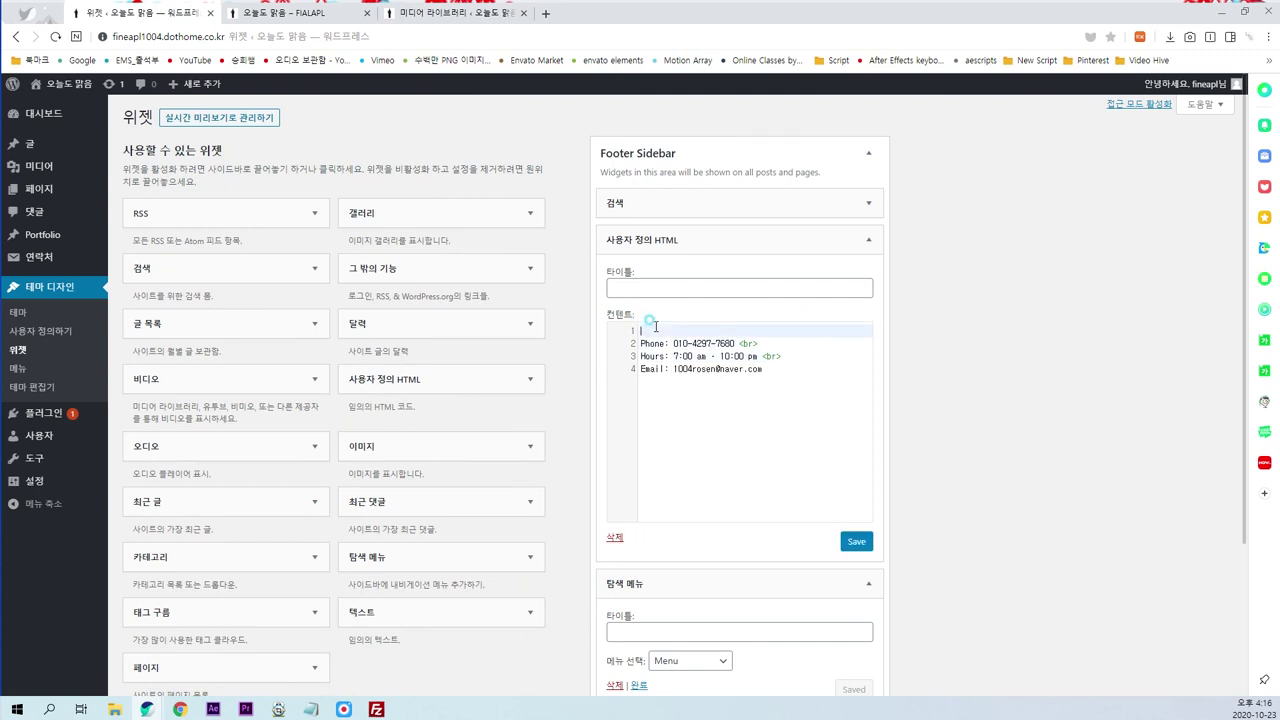
pyautogui.write('img src=')
pyautogui.hotkey('ctrl', 'v')
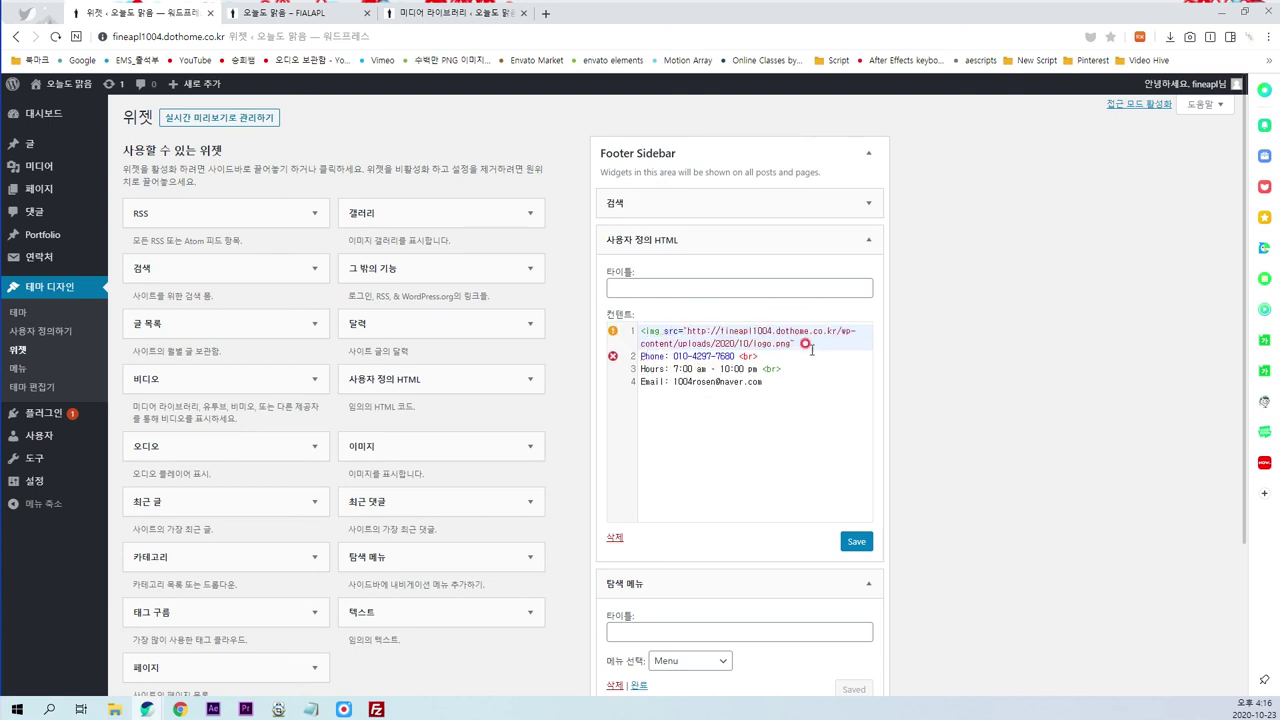
pyautogui.rightClick(836, 414)
pyautogui.click(852, 541)
pyautogui.click(318, 16)
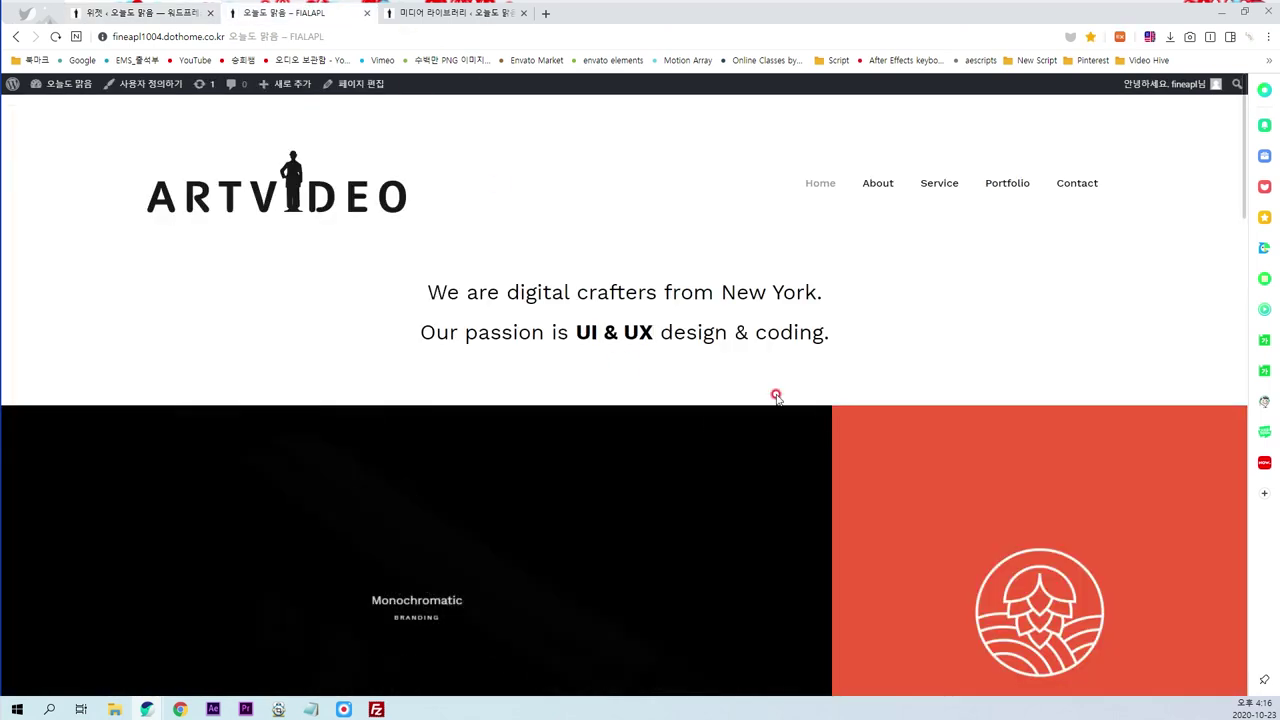
# Open the About page and scroll to the footer to see the ARTVIDEO logo above the contact lines
pyautogui.click(880, 187)
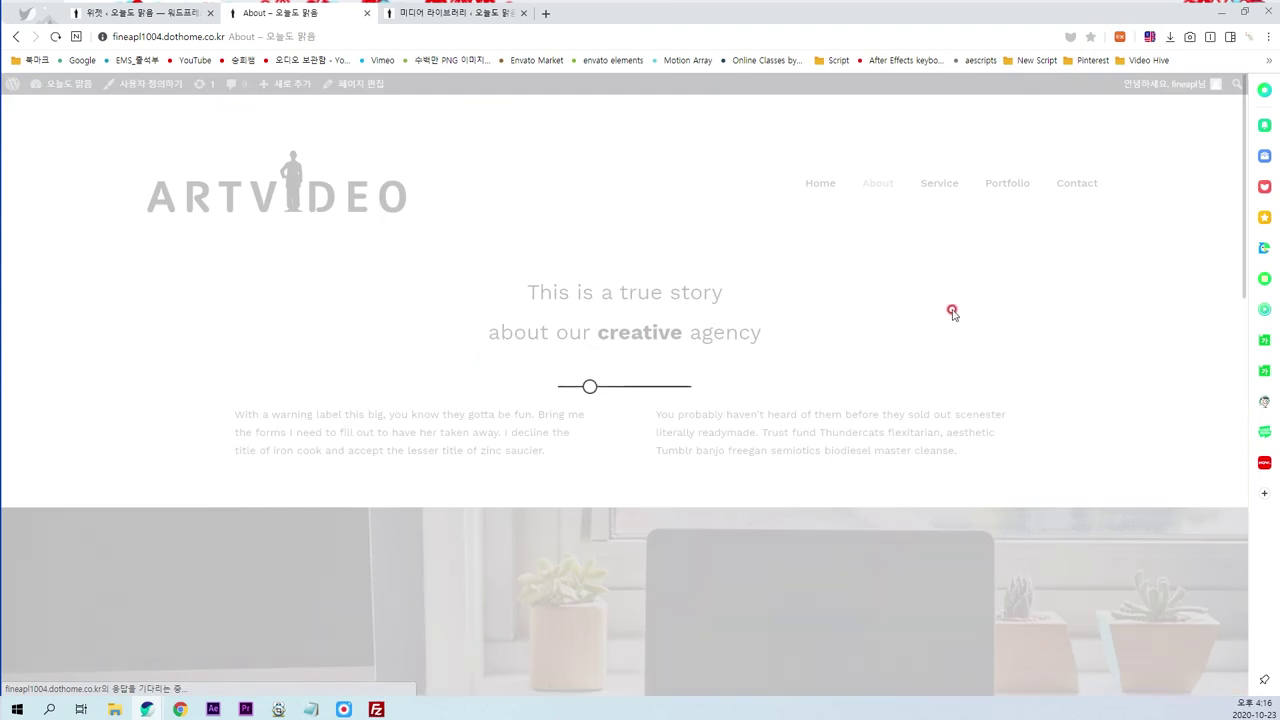
pyautogui.moveTo(1249, 286); pyautogui.dragTo(1234, 606)
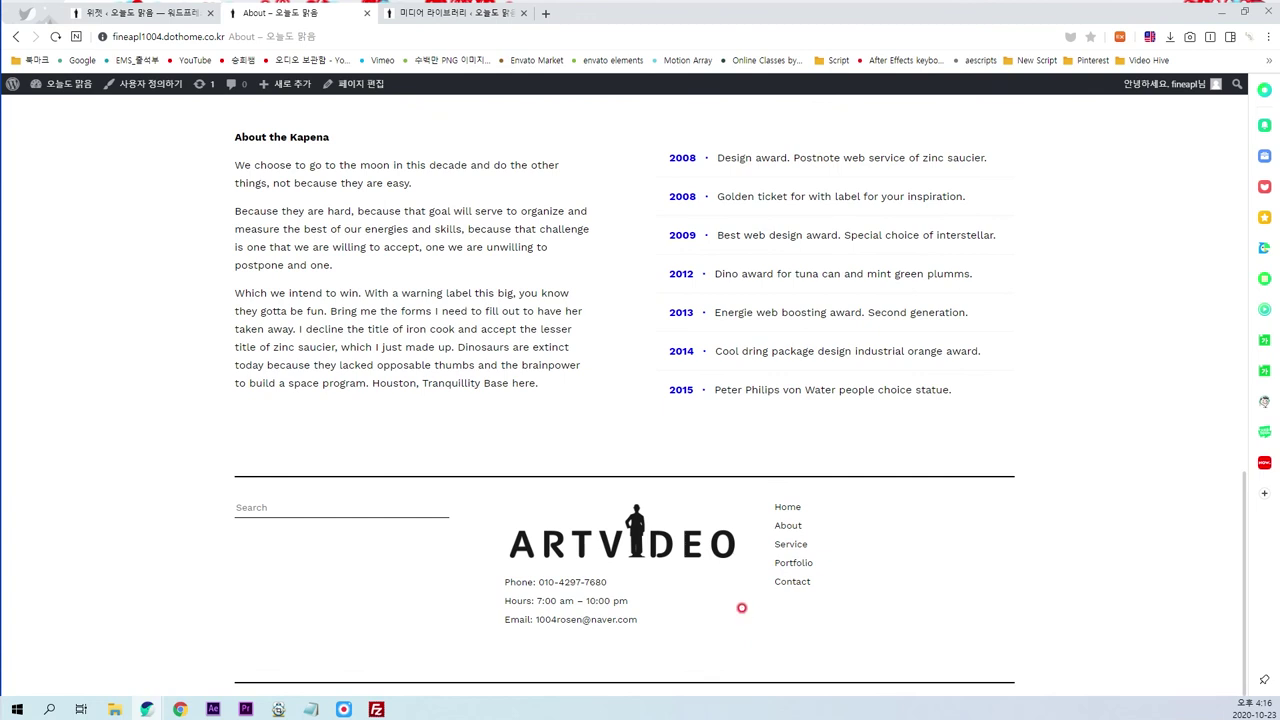
pyautogui.hotkey('ctrl', '1')
pyautogui.moveTo(555, 240)
pyautogui.mouseDown()
pyautogui.moveTo(757, 378)
pyautogui.moveTo(464, 186)
pyautogui.mouseUp()
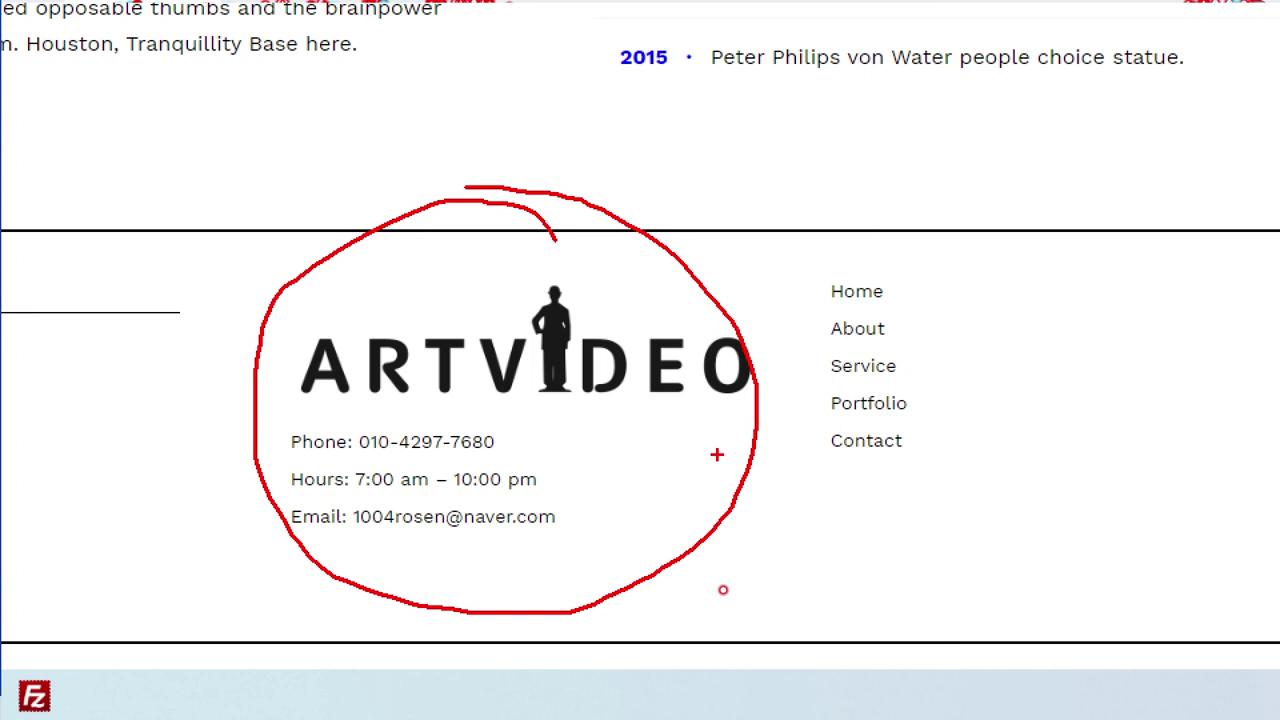
pyautogui.press('Escape')
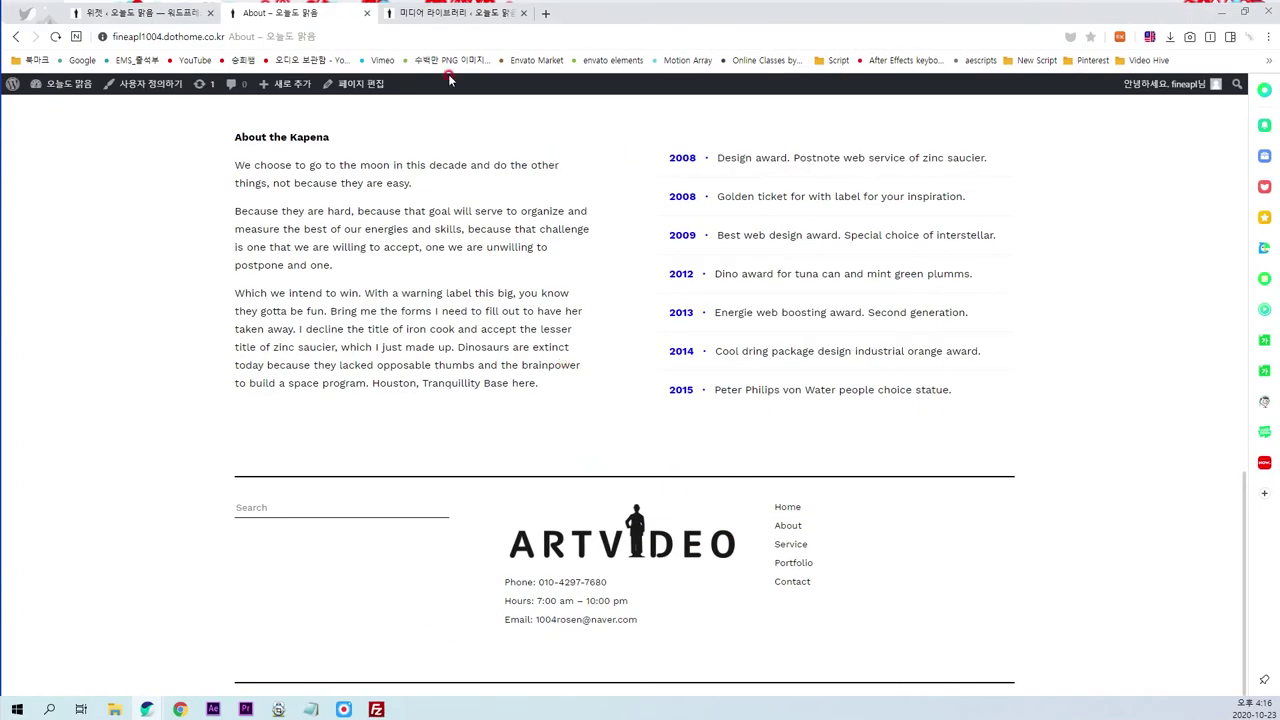
# Add an opening <p class="center"> tag above the logo image line, removing the auto-inserted closing tag
pyautogui.click(160, 13)
pyautogui.tripleClick(645, 330)
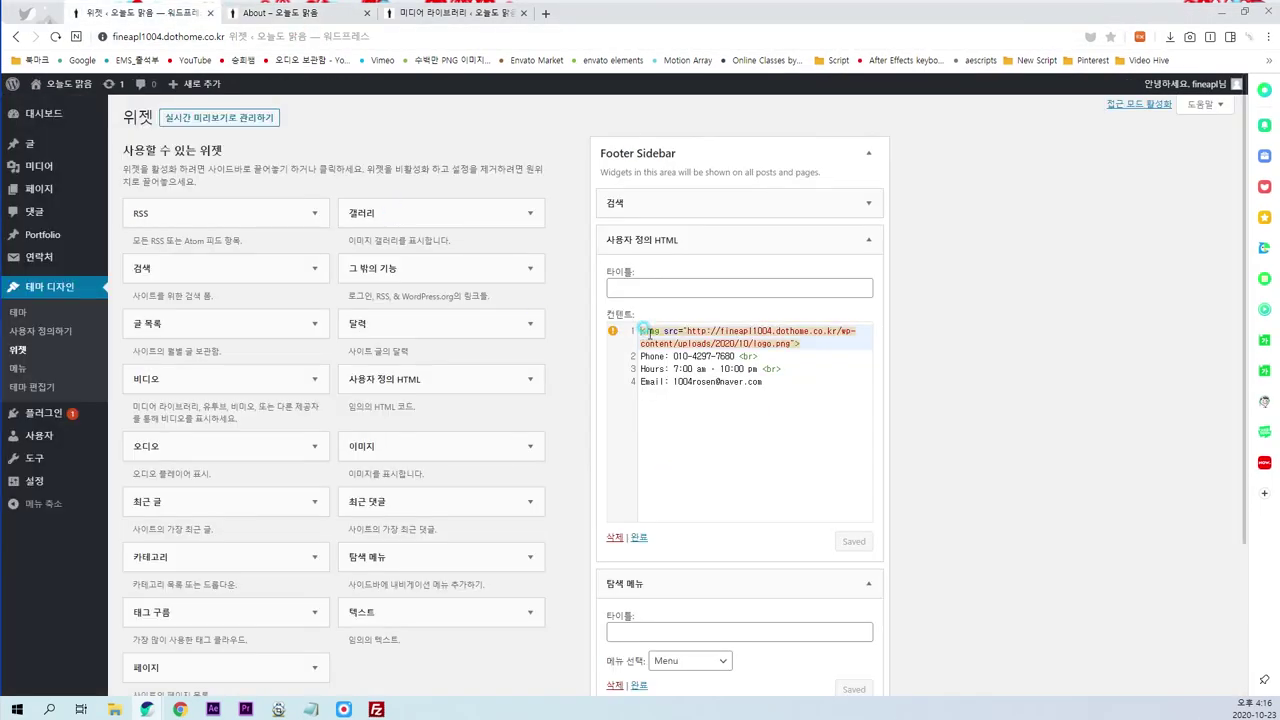
pyautogui.press('Home')
pyautogui.press('Return')
pyautogui.press('Up')
pyautogui.write('<p ')
pyautogui.write('cl')
pyautogui.write('=')
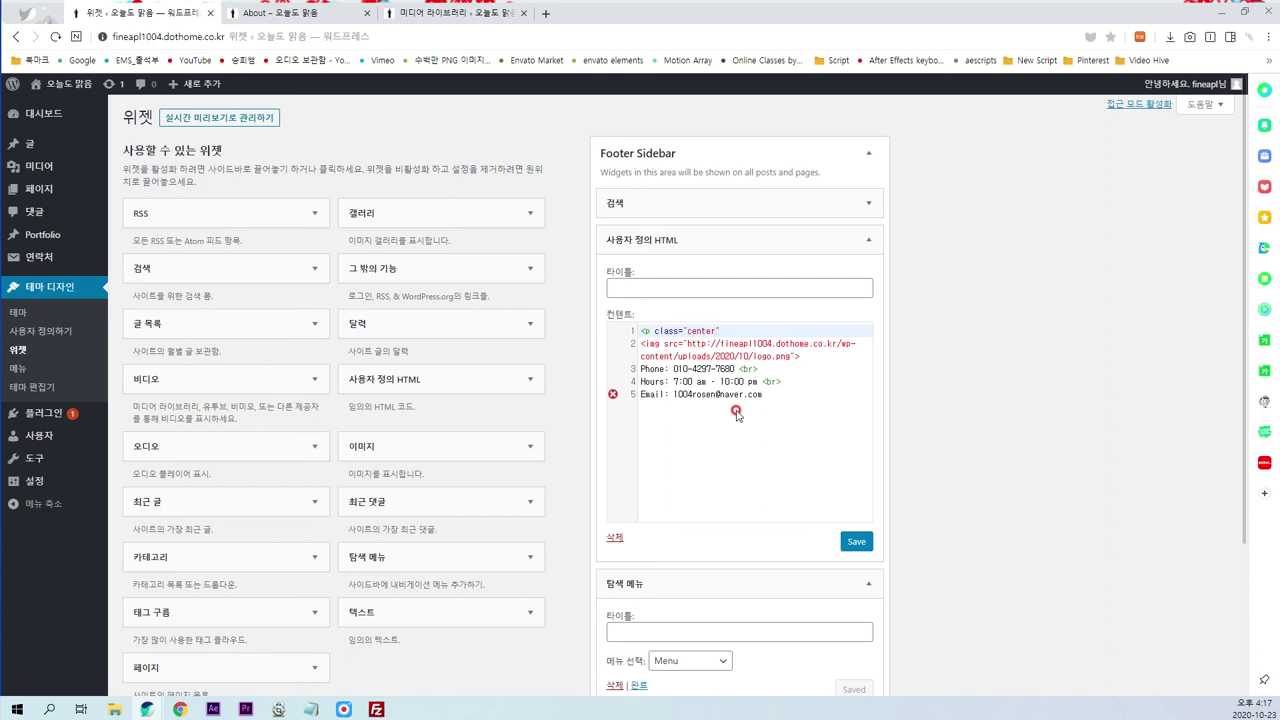
pyautogui.write('>')
pyautogui.press('Return')
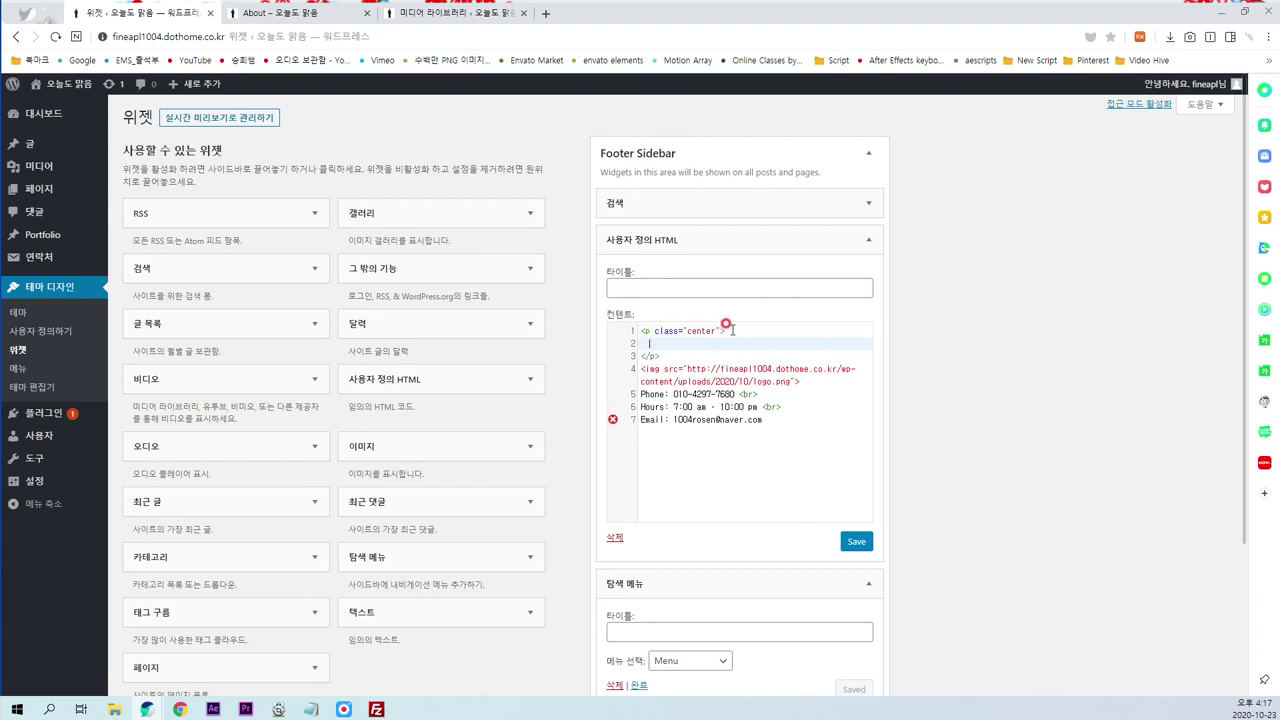
pyautogui.moveTo(688, 354); pyautogui.dragTo(640, 342)
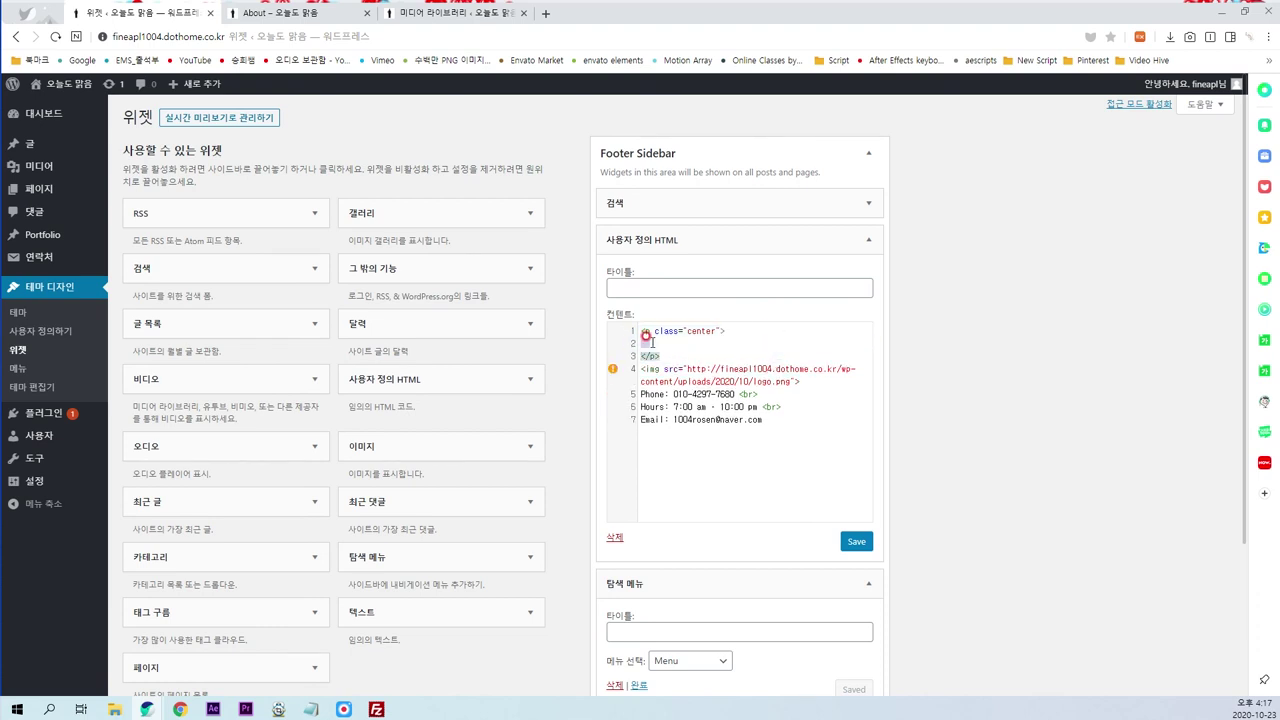
pyautogui.press('Delete')
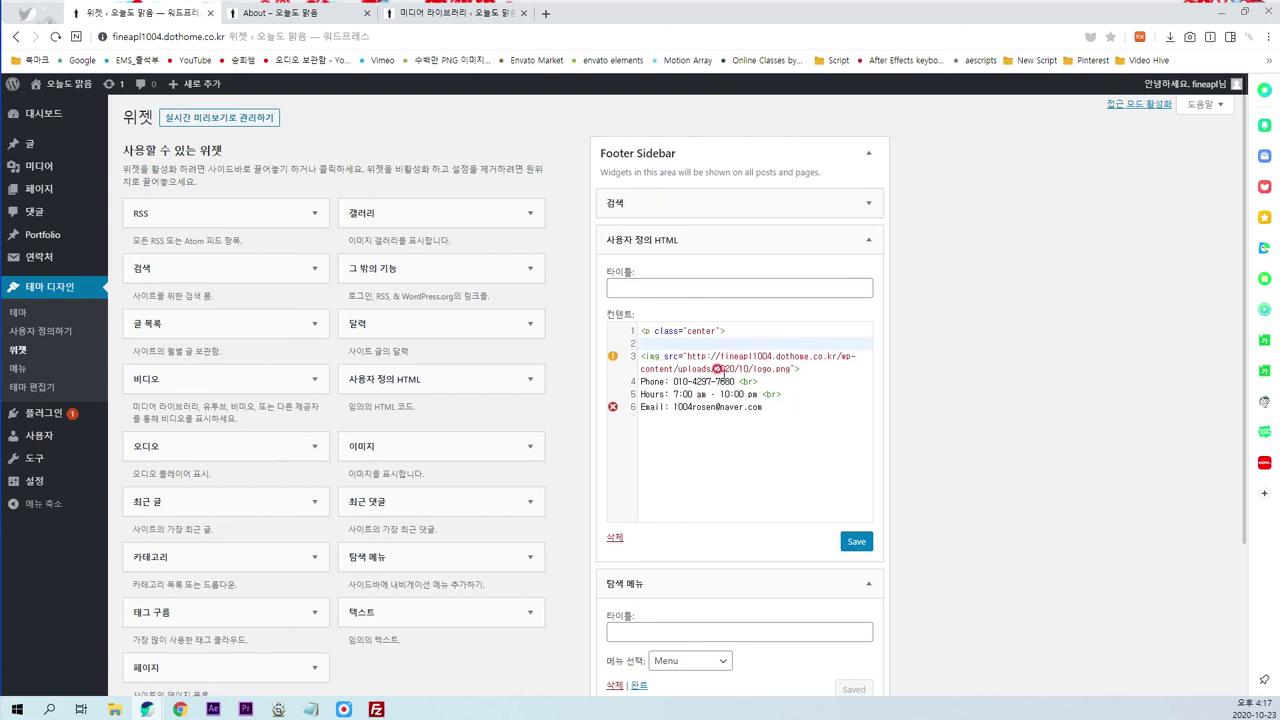
pyautogui.press('BackSpace')
# Close the paragraph with </p> after the Email line, add <br> to the email line, and save
pyautogui.click(784, 394)
pyautogui.press('Return')
pyautogui.press('Return')
pyautogui.write('</p>')
pyautogui.click(795, 393)
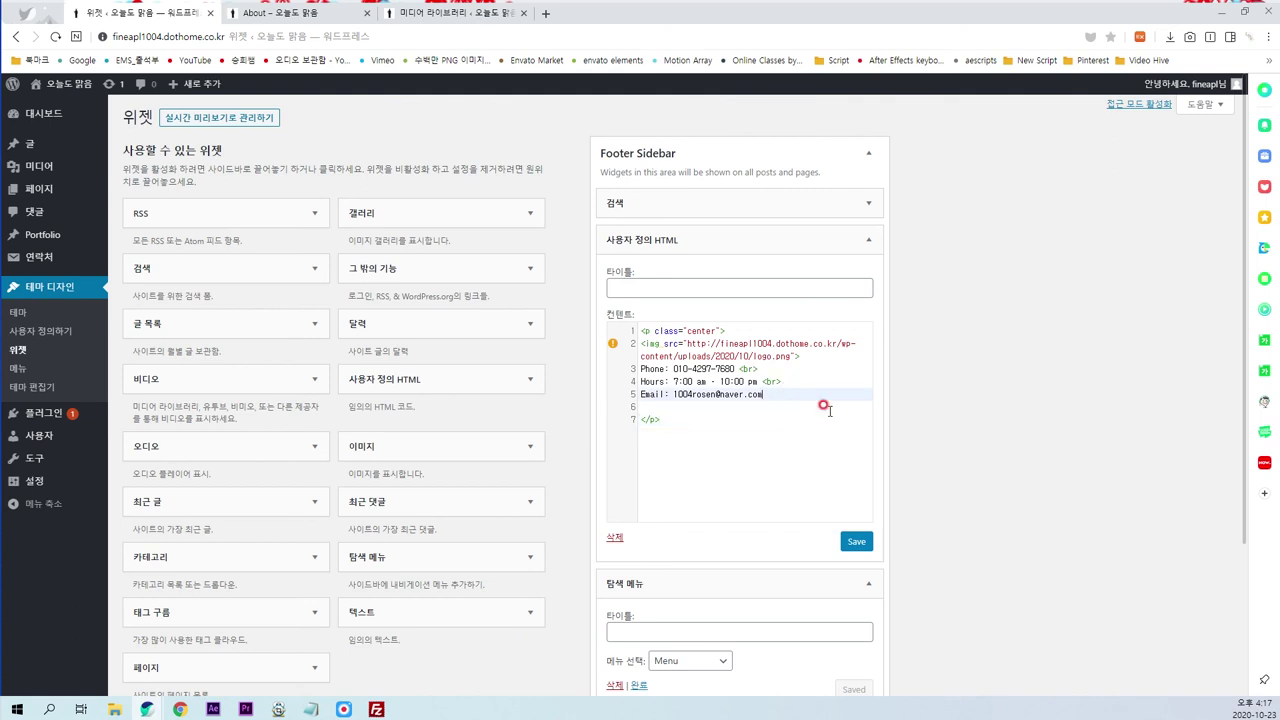
pyautogui.write('br>')
pyautogui.click(856, 541)
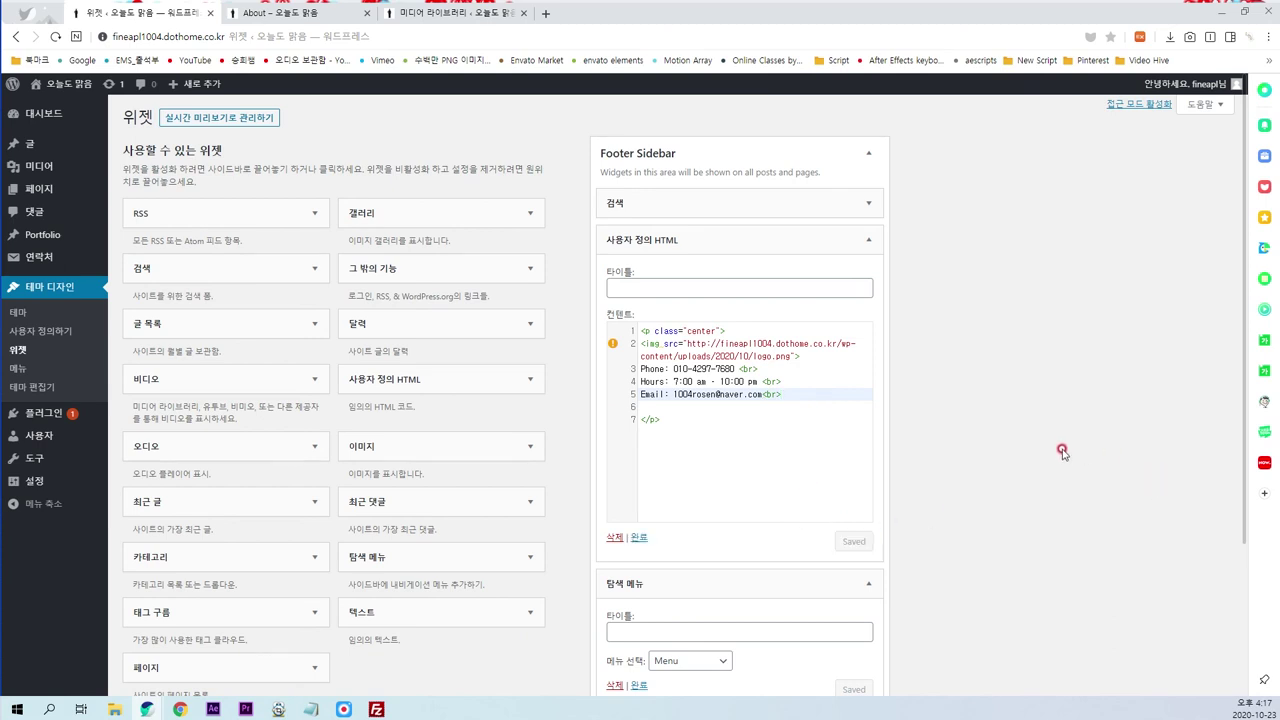
pyautogui.hotkey('ctrl', 'Tab')
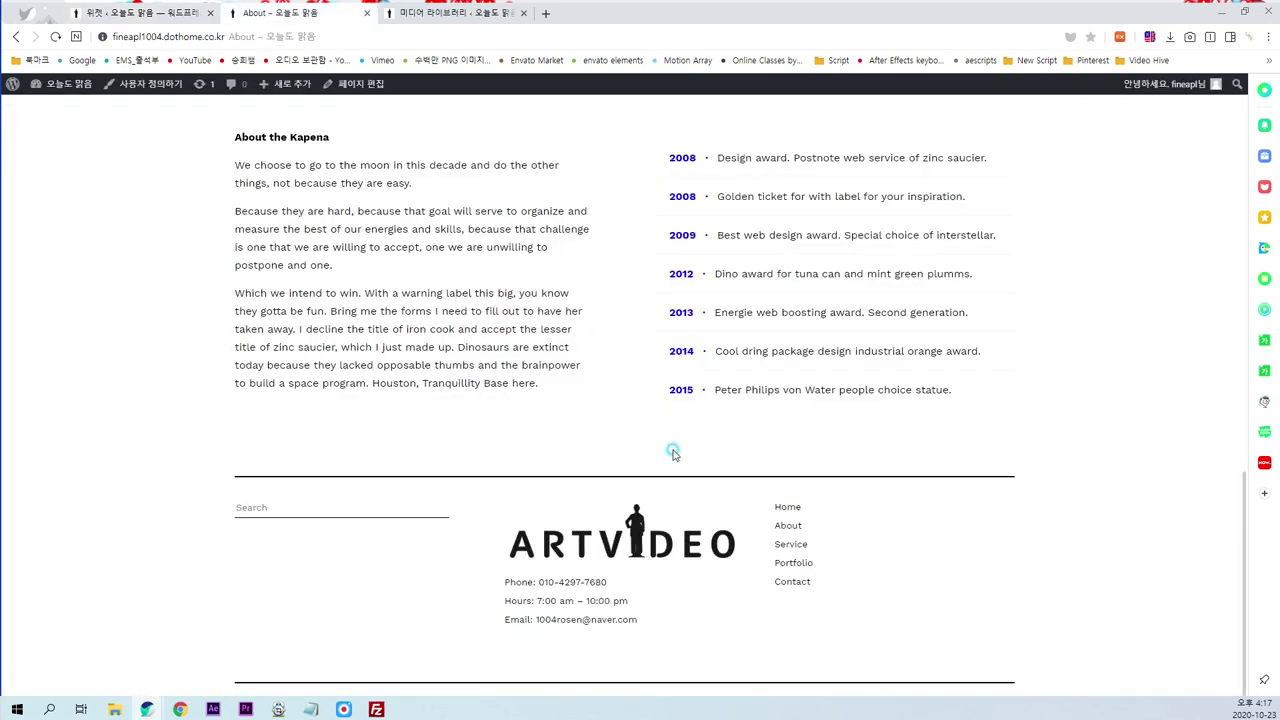
# Reload the About page, check the centred phone, hours and email lines, and scroll back to the top
pyautogui.press('F5')
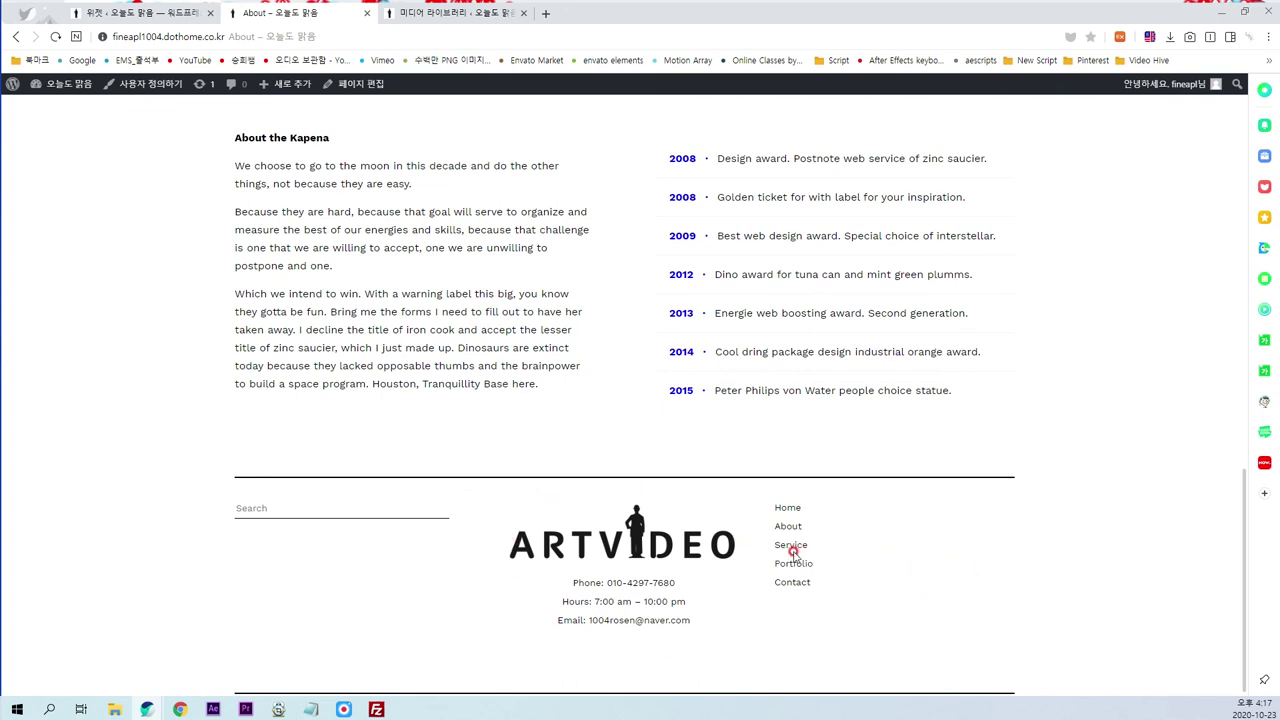
pyautogui.scroll(3, 1171, 497)
pyautogui.scroll(5, 1060, 330)
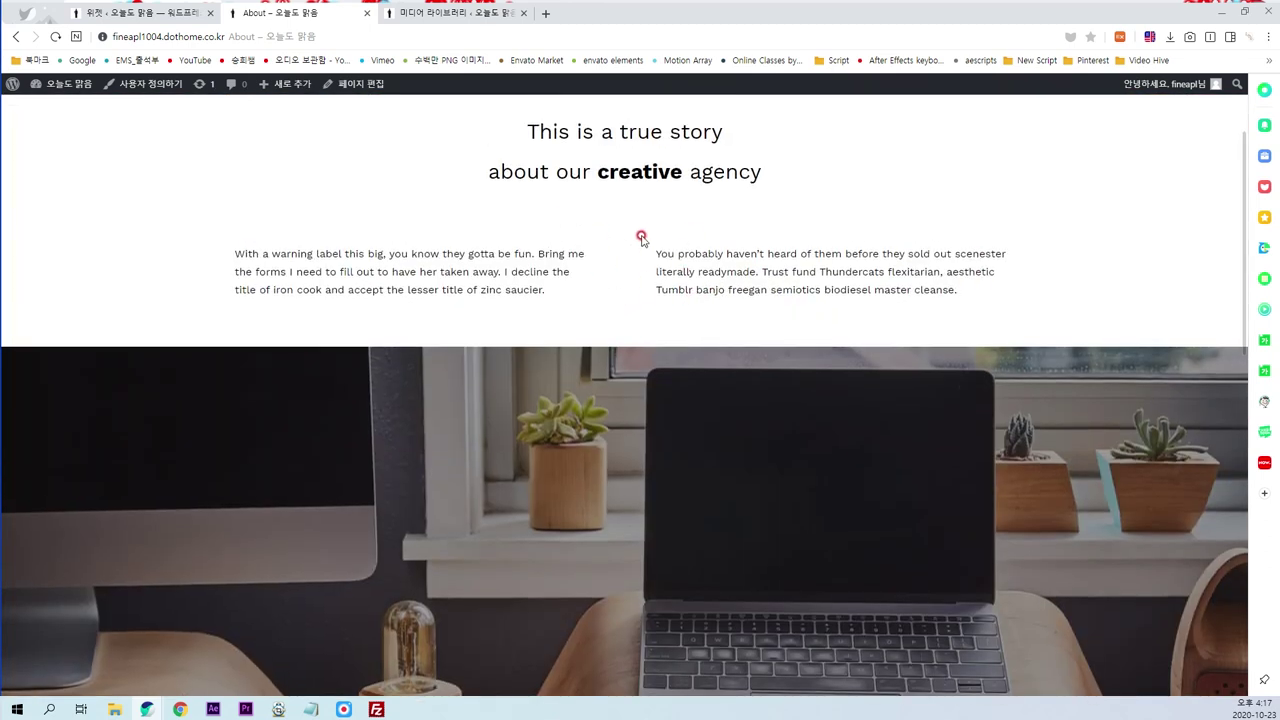
pyautogui.scroll(2, 614, 298)
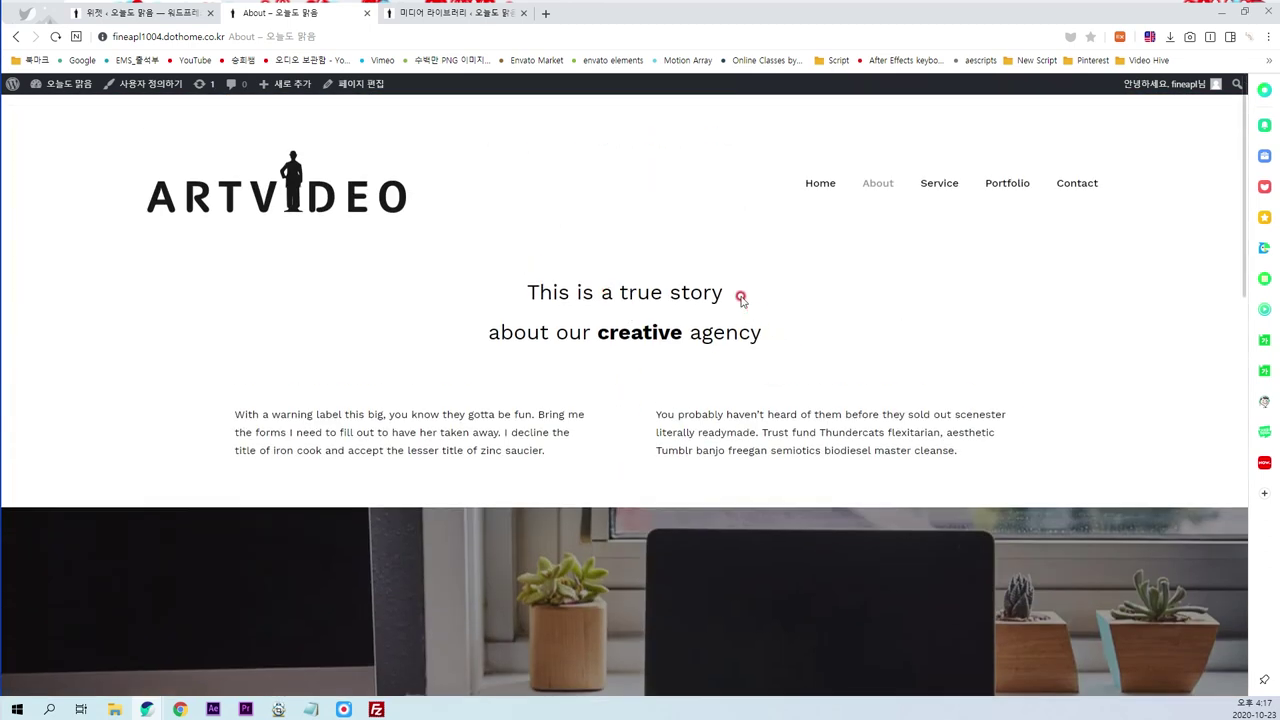